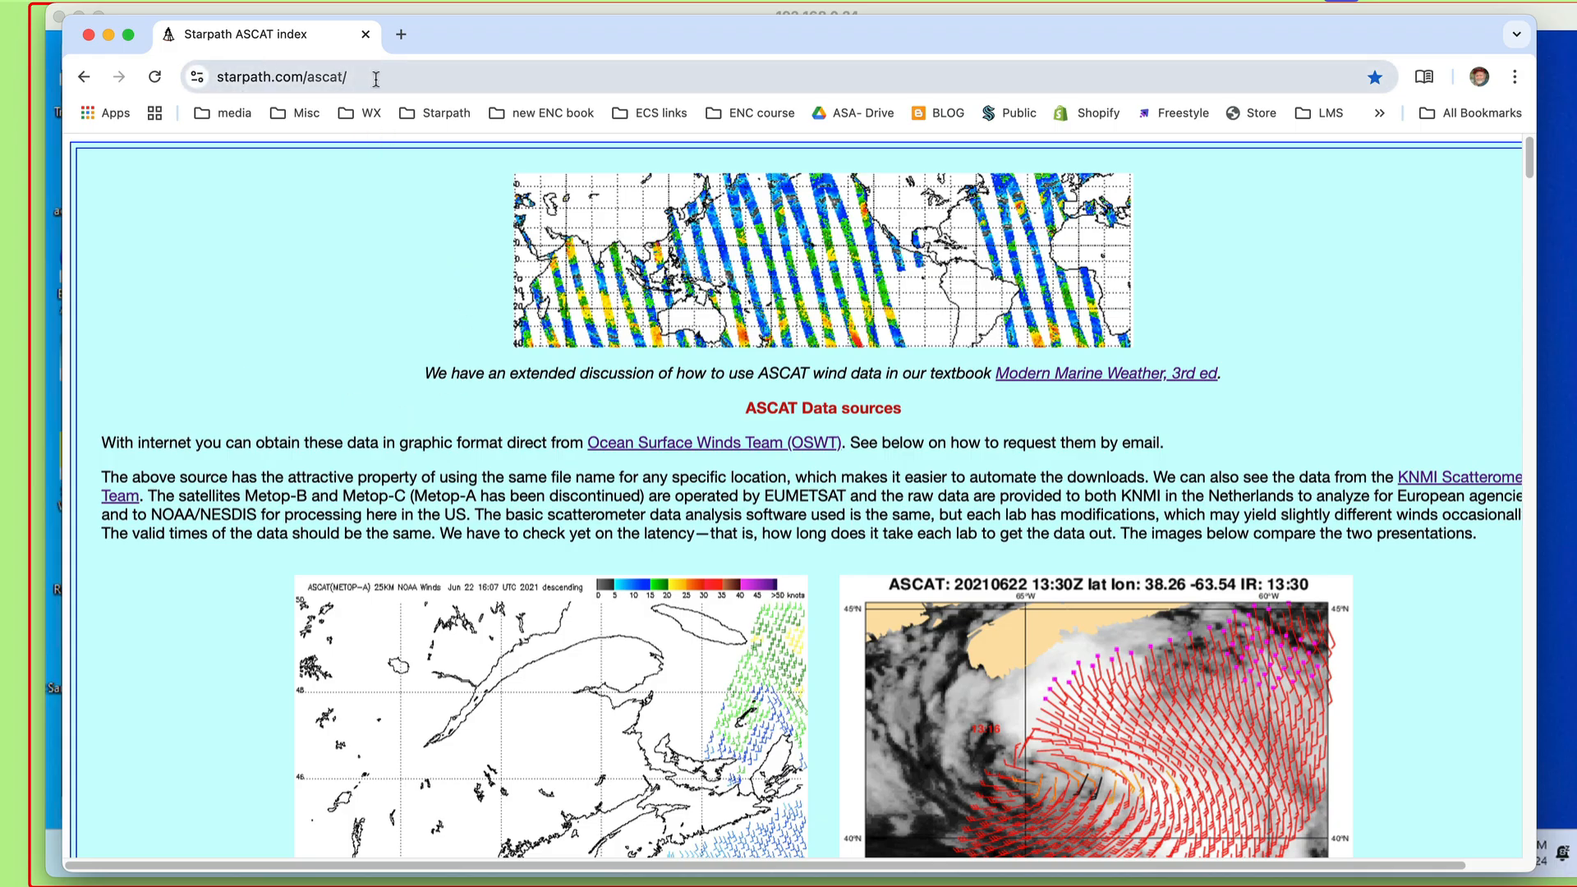
# - Compare the OSWT and KNMI ASCAT wind images on the Starpath ASCAT page
pyautogui.scroll(-5, 638, 602)
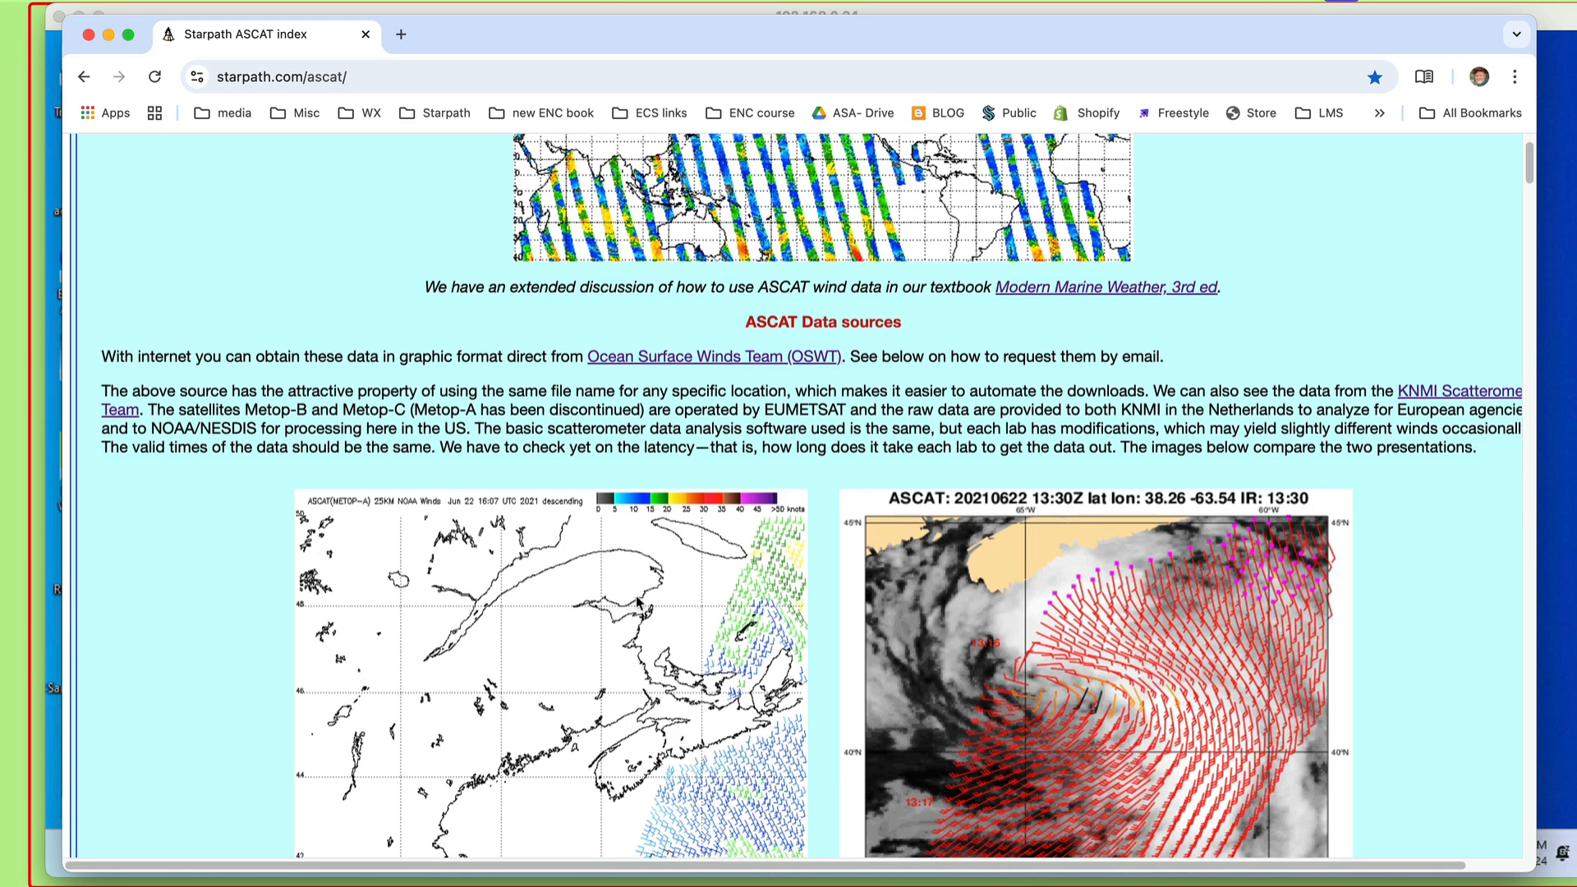
pyautogui.scroll(-10, 637, 602)
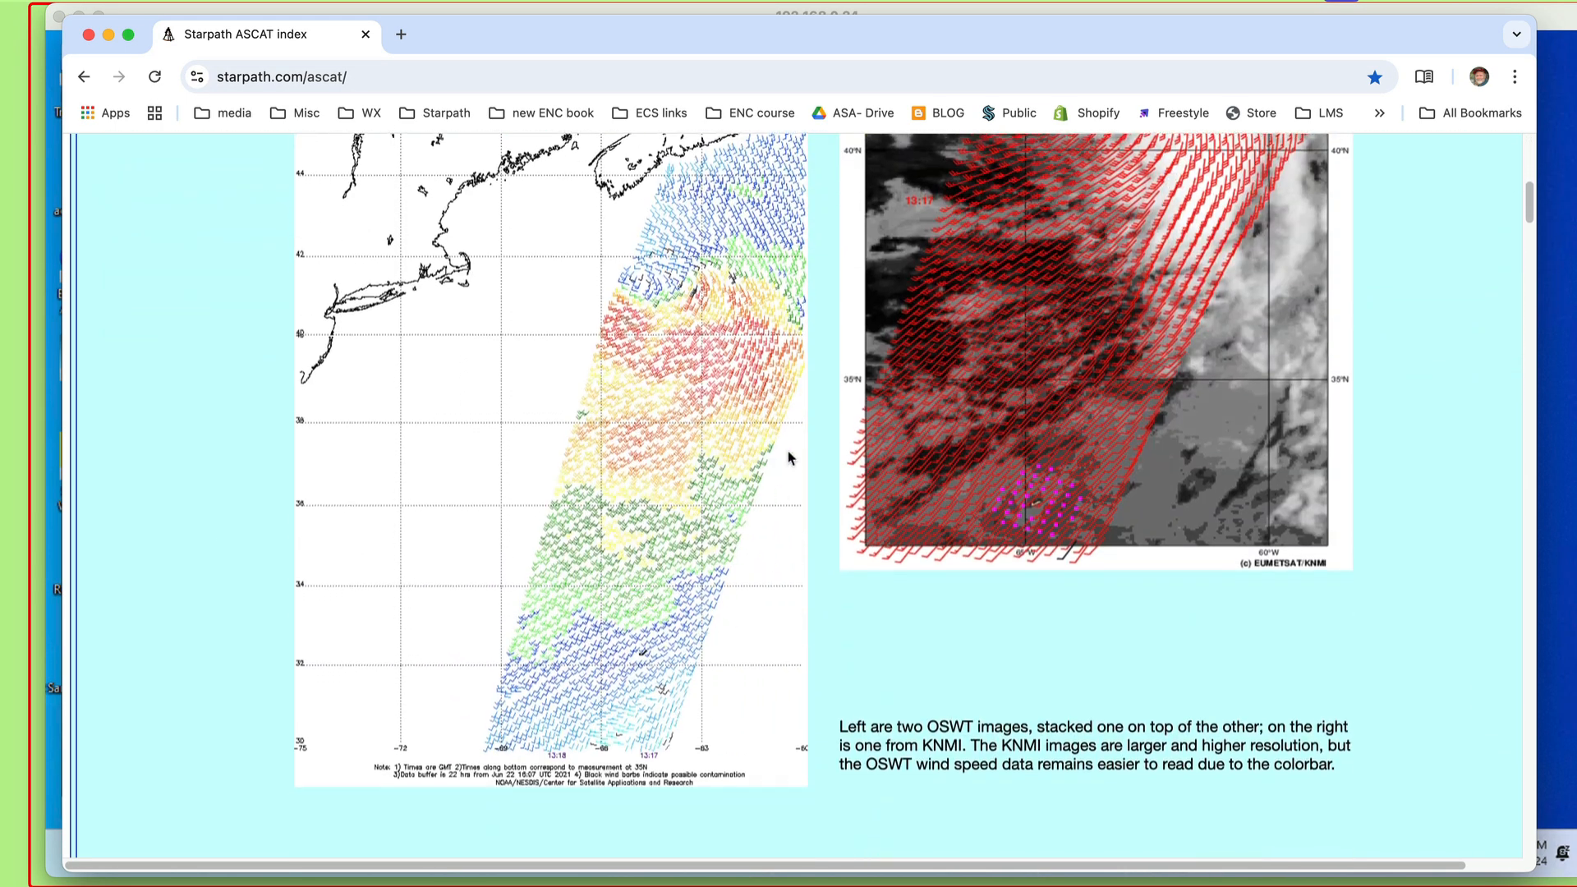
pyautogui.scroll(1, 629, 386)
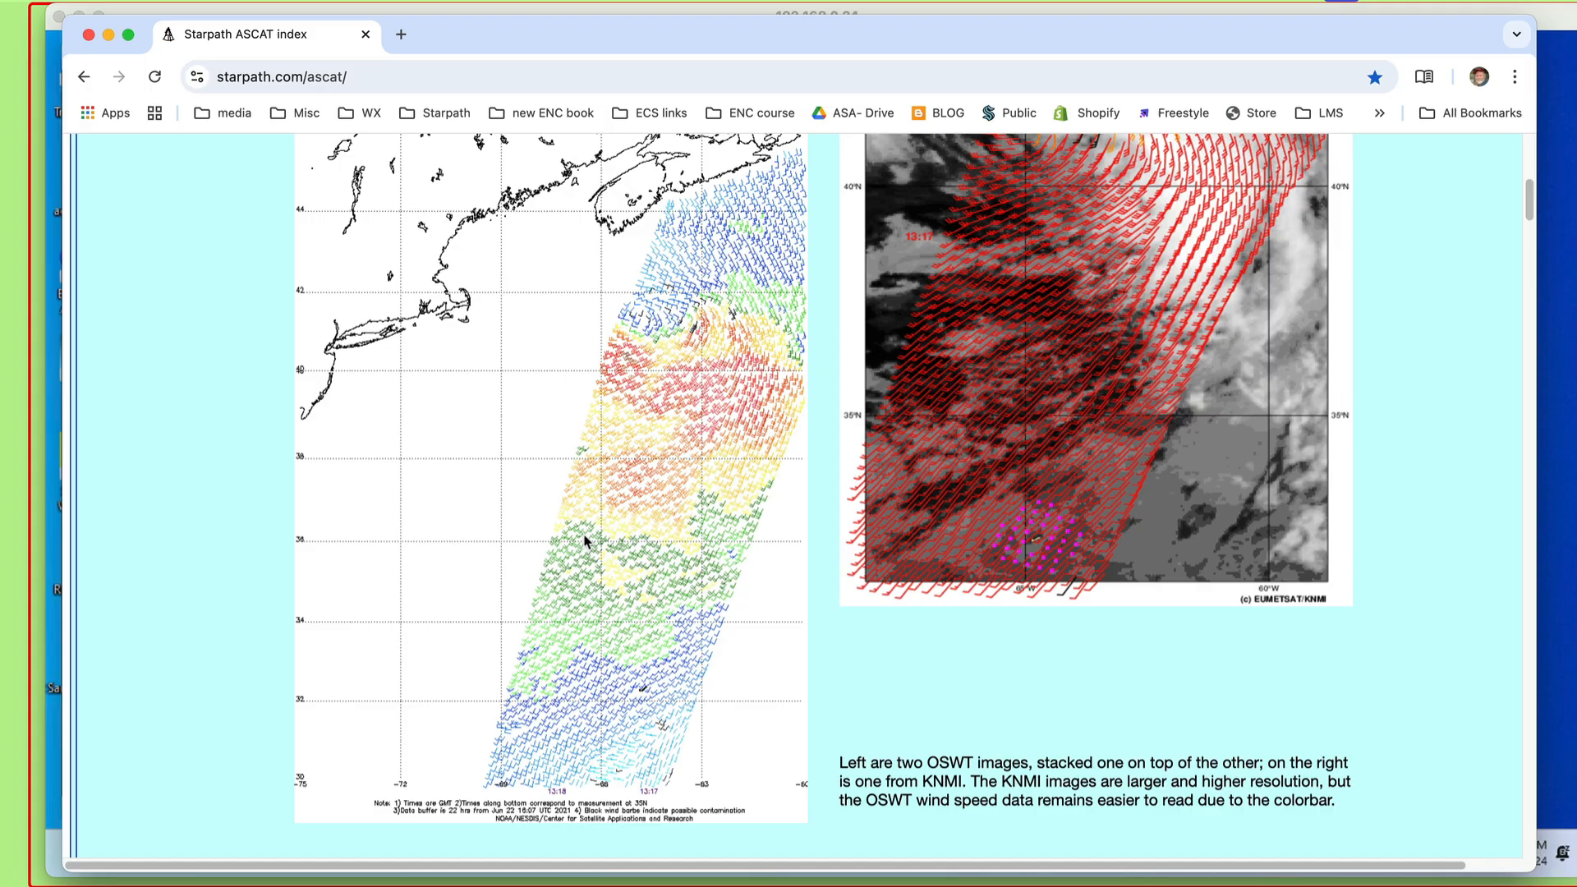
pyautogui.scroll(-1, 585, 540)
pyautogui.scroll(1, 644, 263)
# - Switch to OpenCPN and update its master plugin catalog from the plugin options
pyautogui.moveTo(647, 26); pyautogui.dragTo(1576, 460)
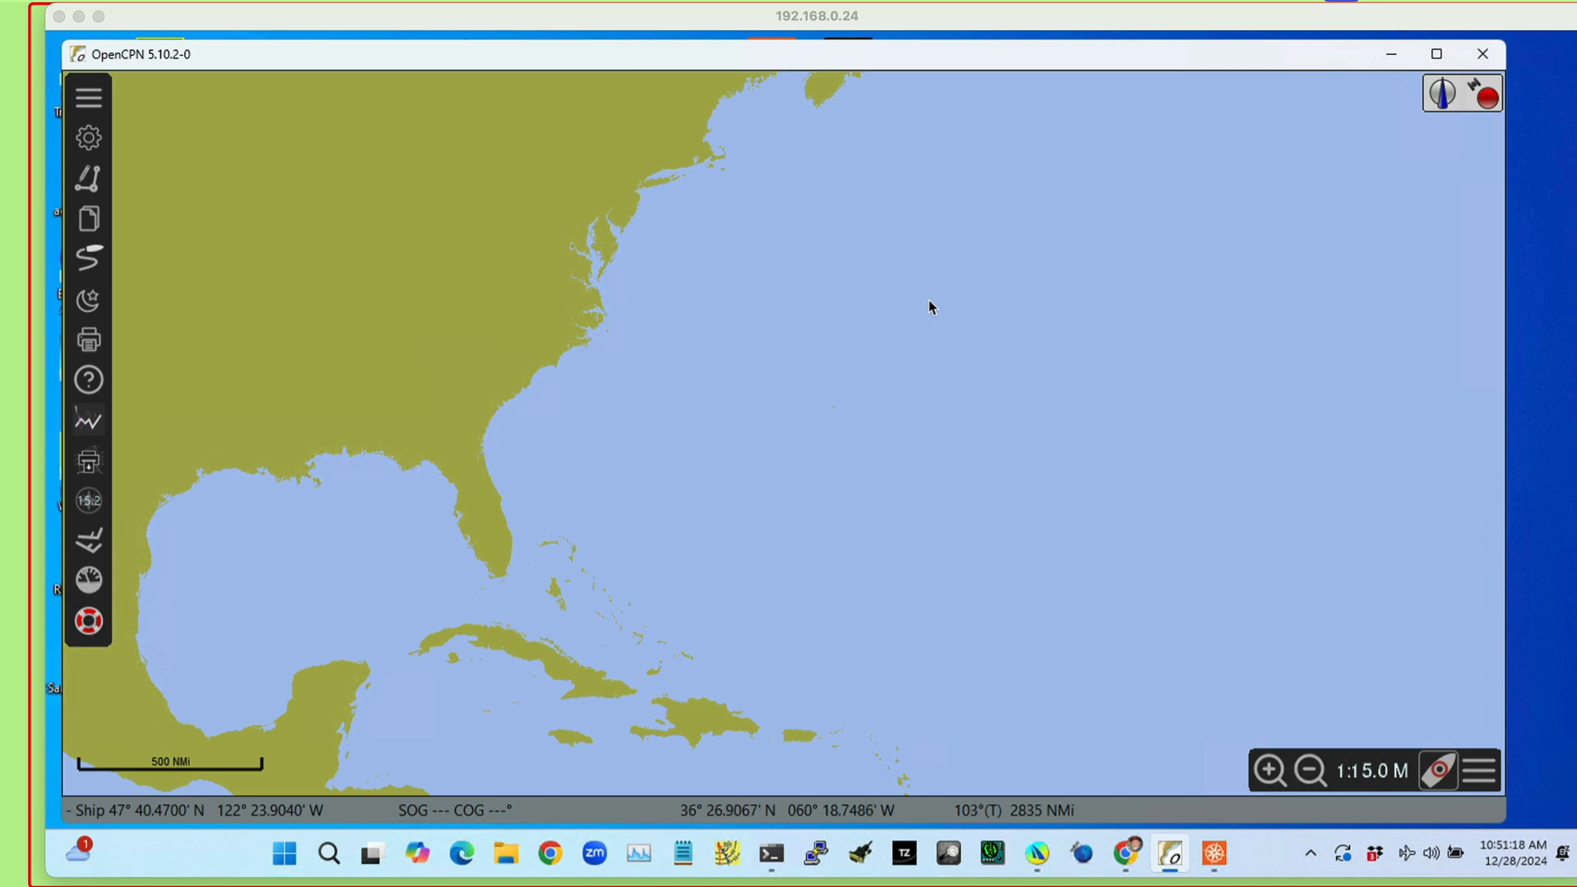
pyautogui.click(871, 56)
pyautogui.moveTo(872, 55); pyautogui.dragTo(866, 41)
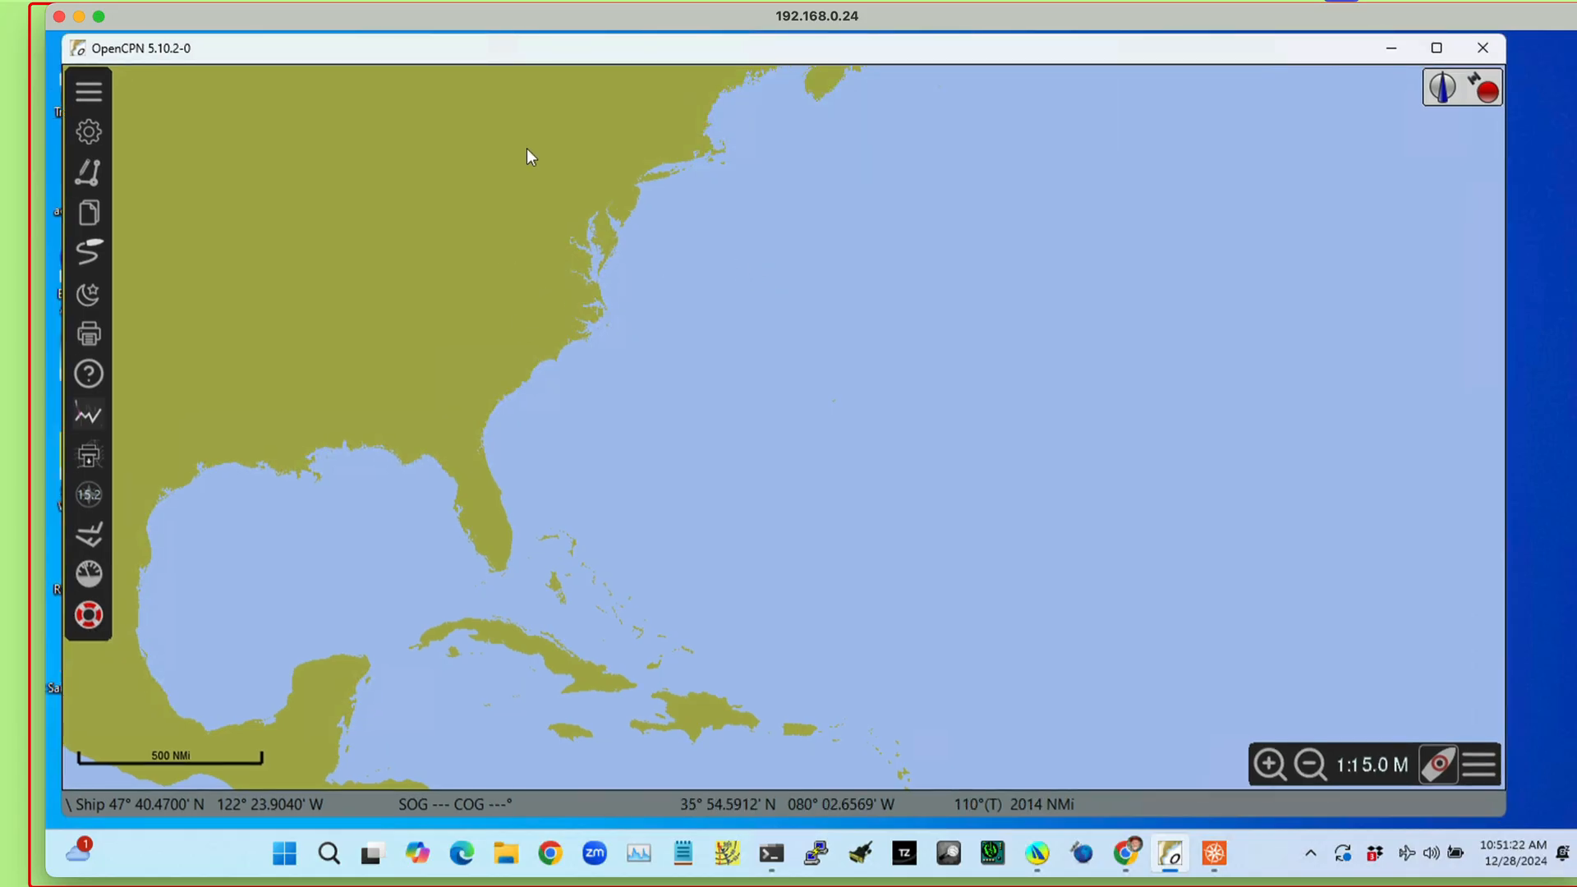
pyautogui.click(87, 130)
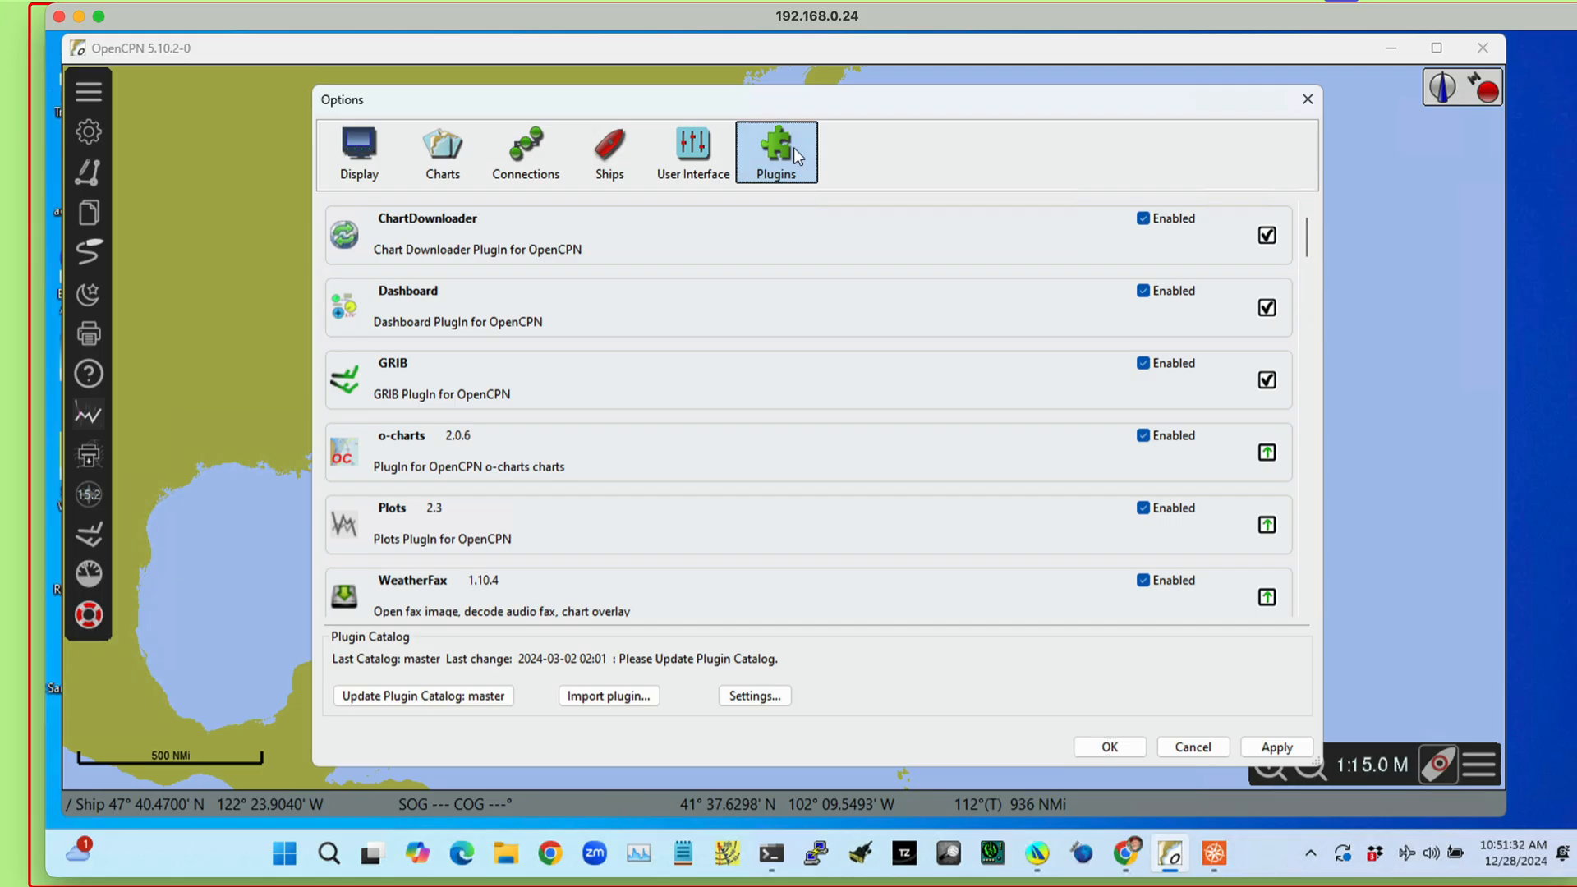
pyautogui.click(441, 694)
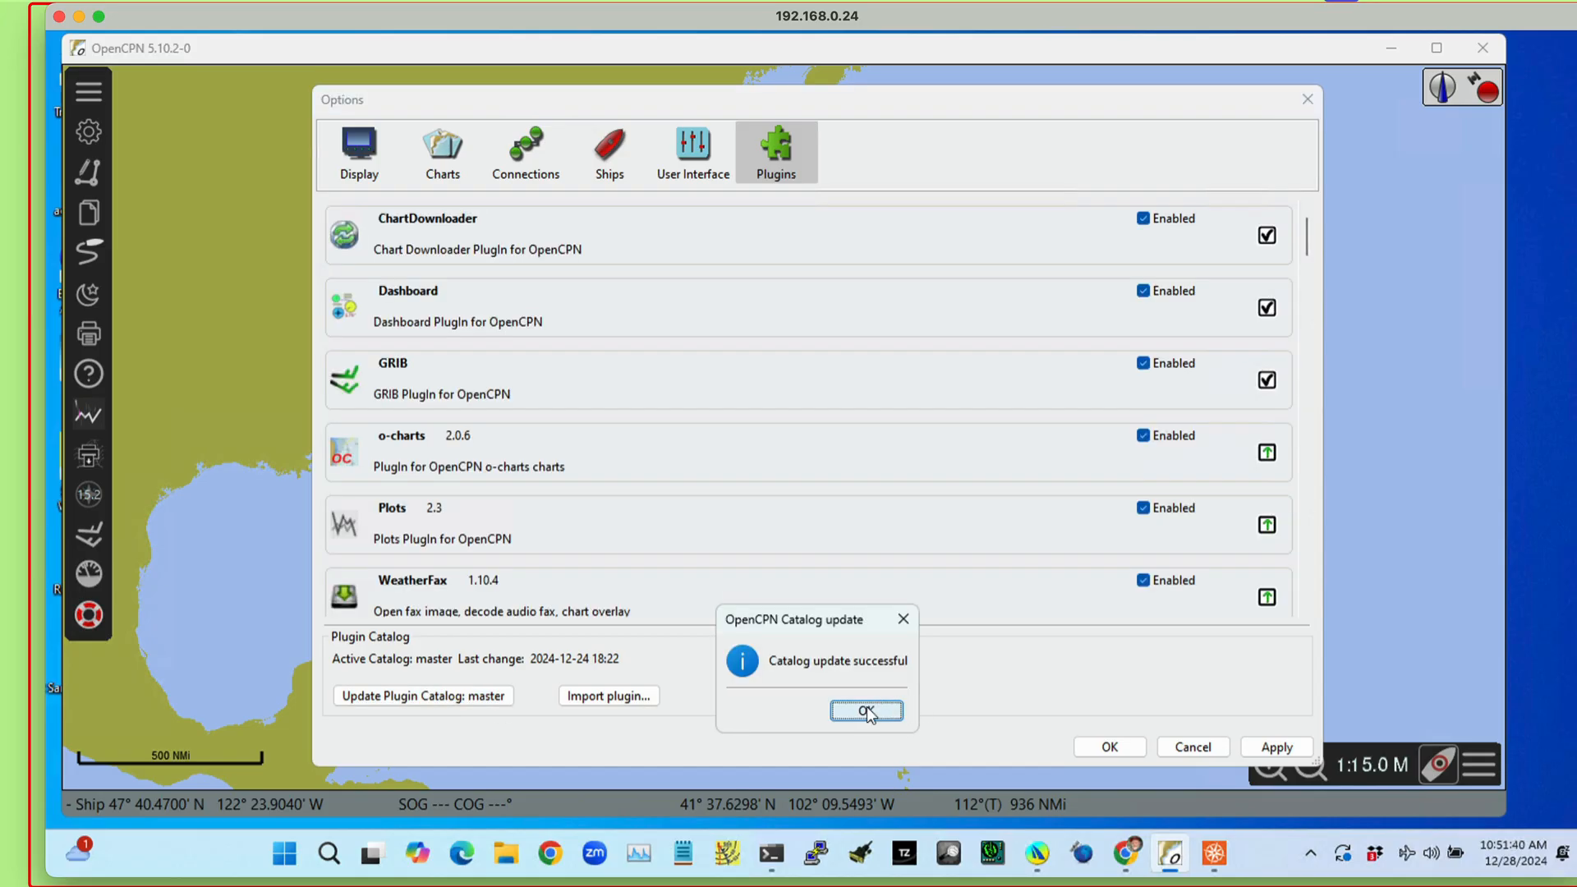
pyautogui.click(866, 710)
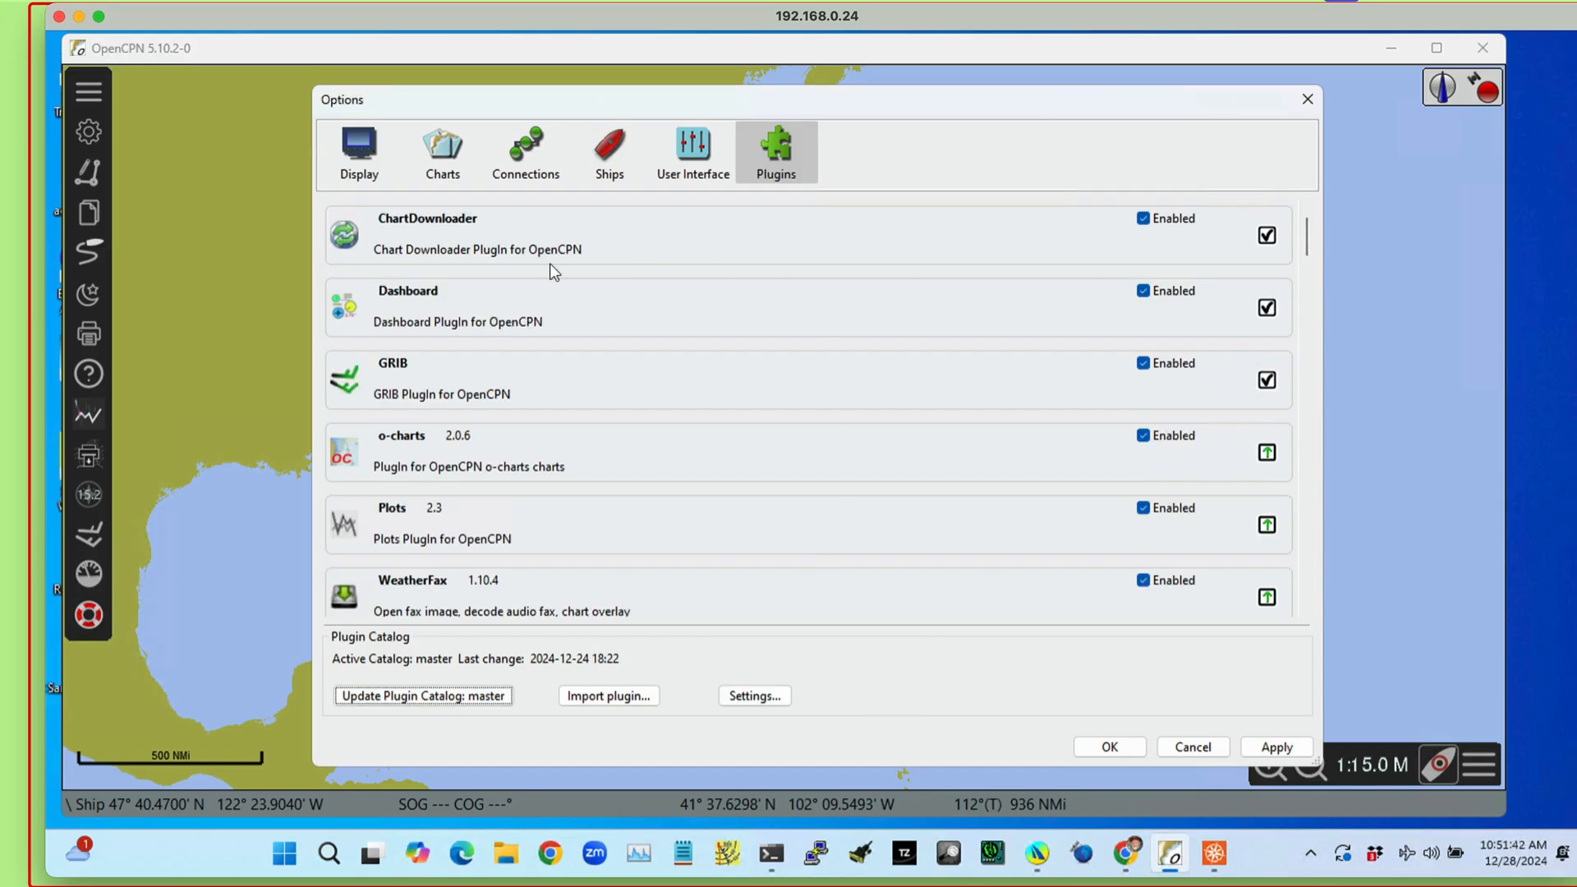
# - Update the WeatherFax plugin to version 1.10.6.0 and close the options
pyautogui.click(682, 600)
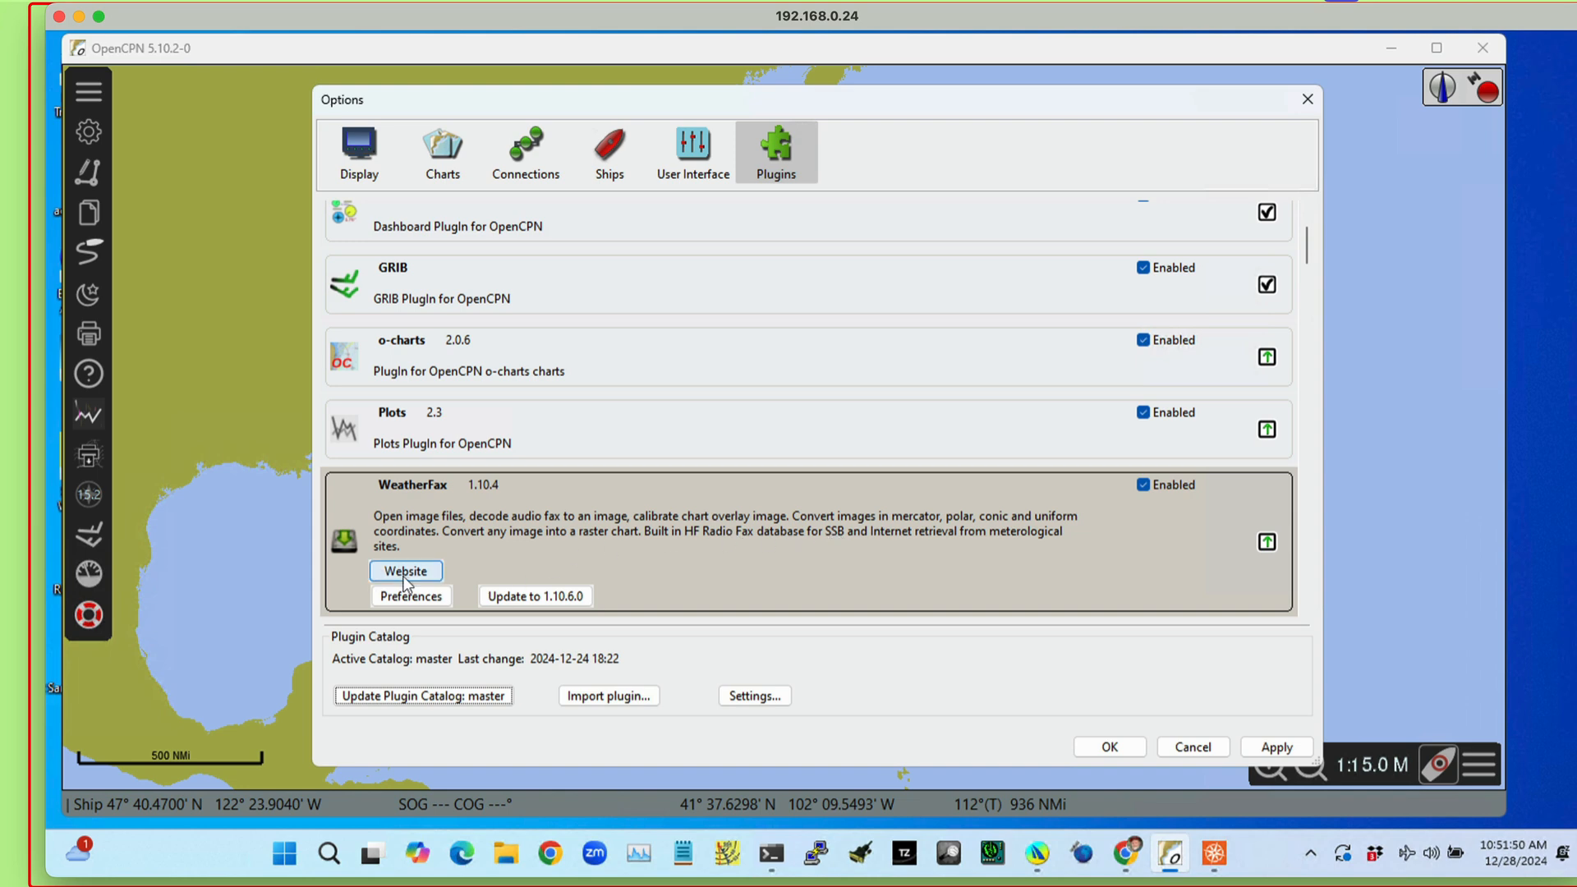
pyautogui.click(535, 598)
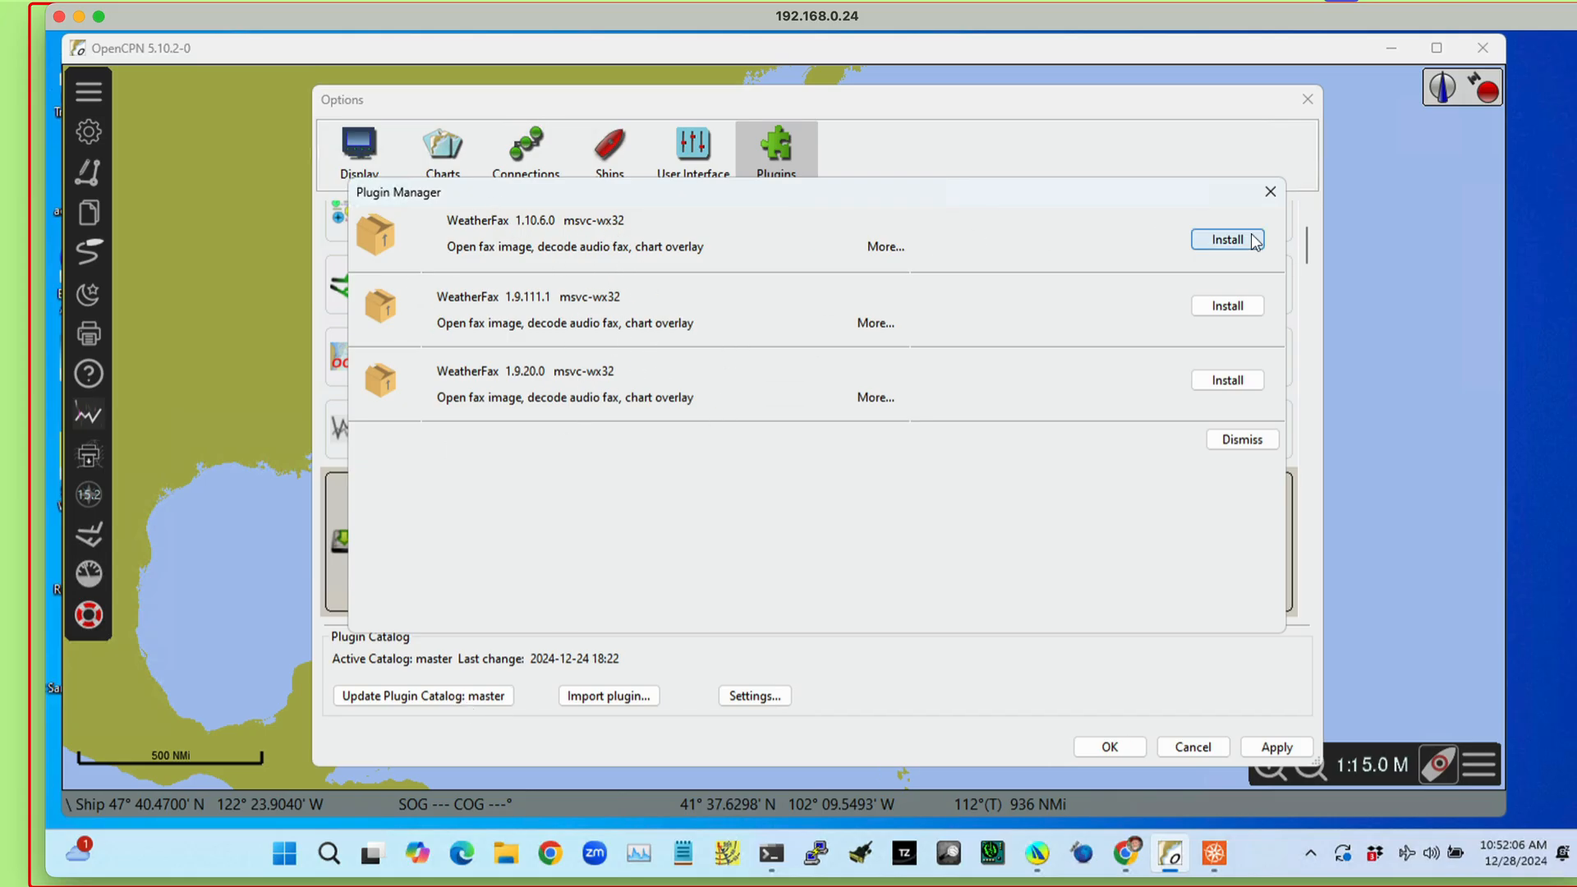
pyautogui.click(1227, 239)
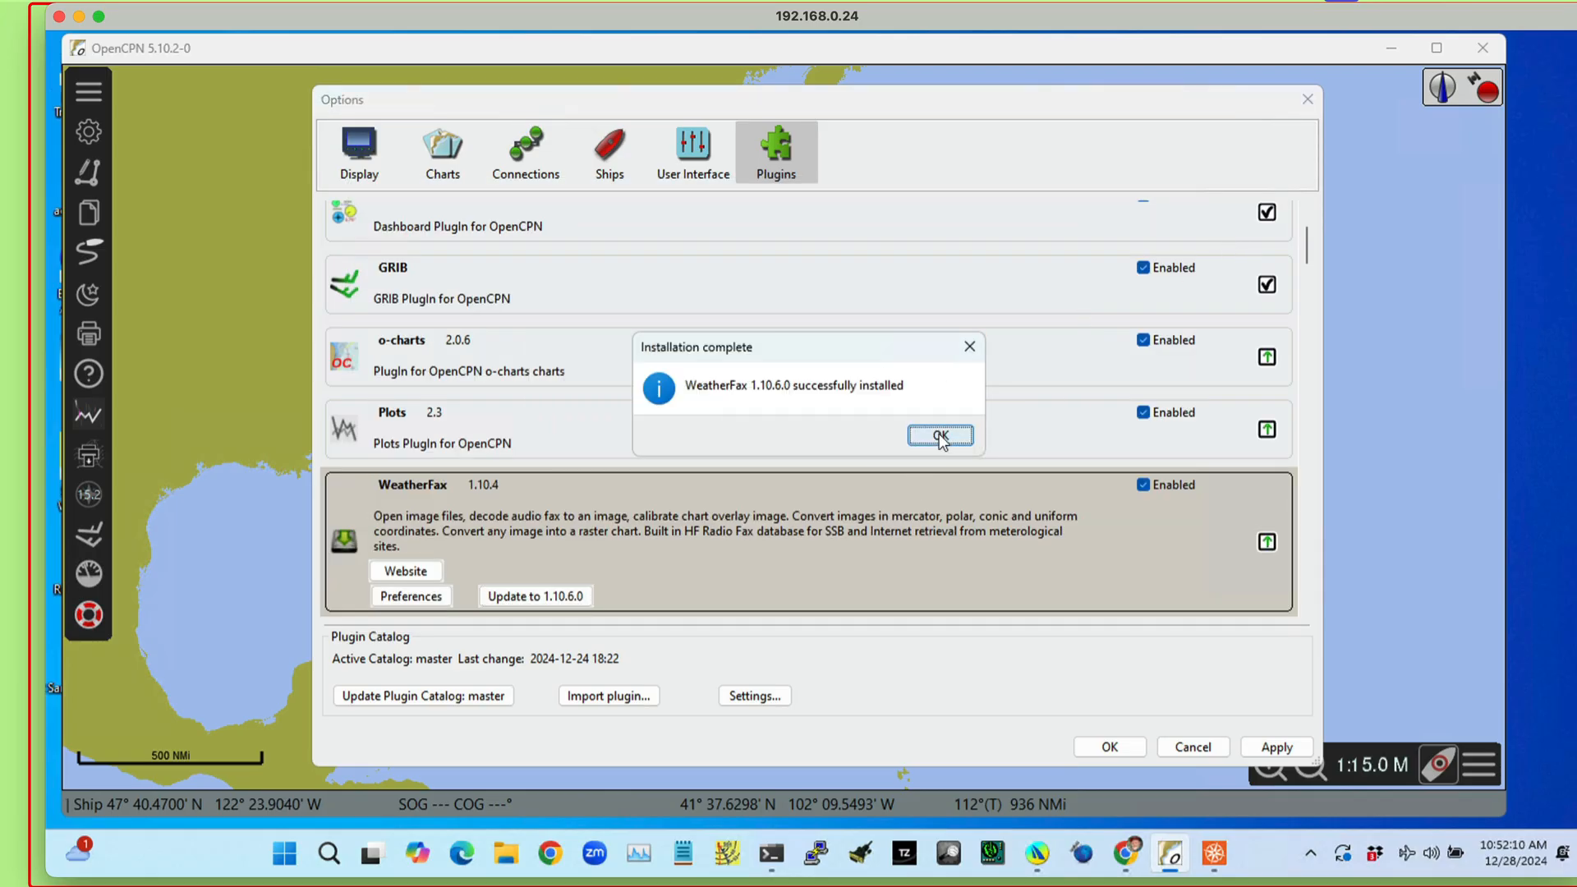
pyautogui.click(940, 436)
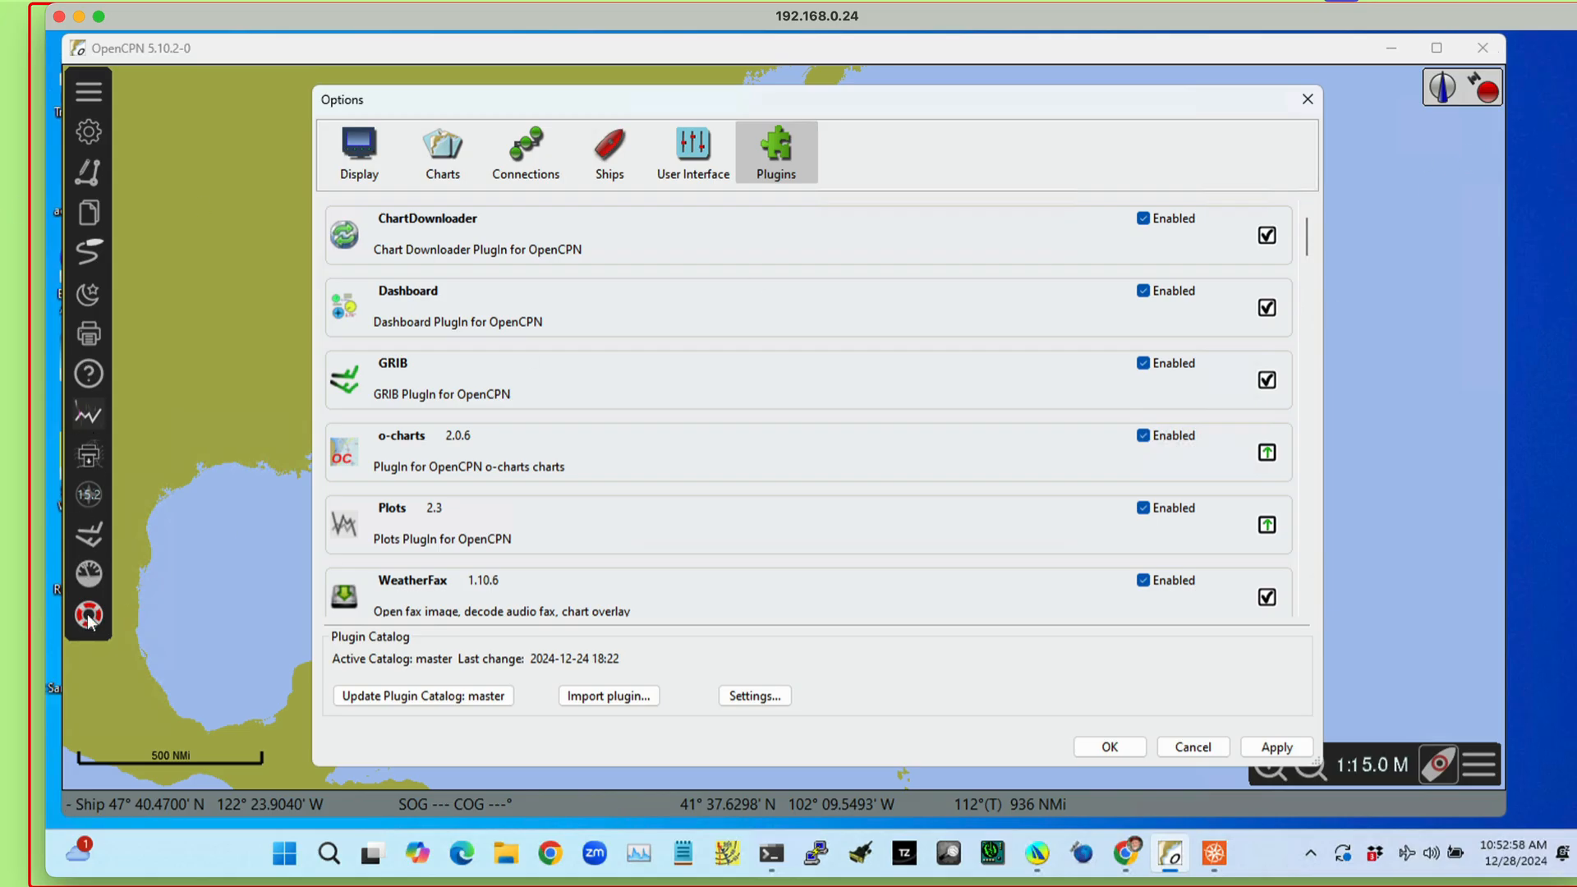
pyautogui.click(1306, 99)
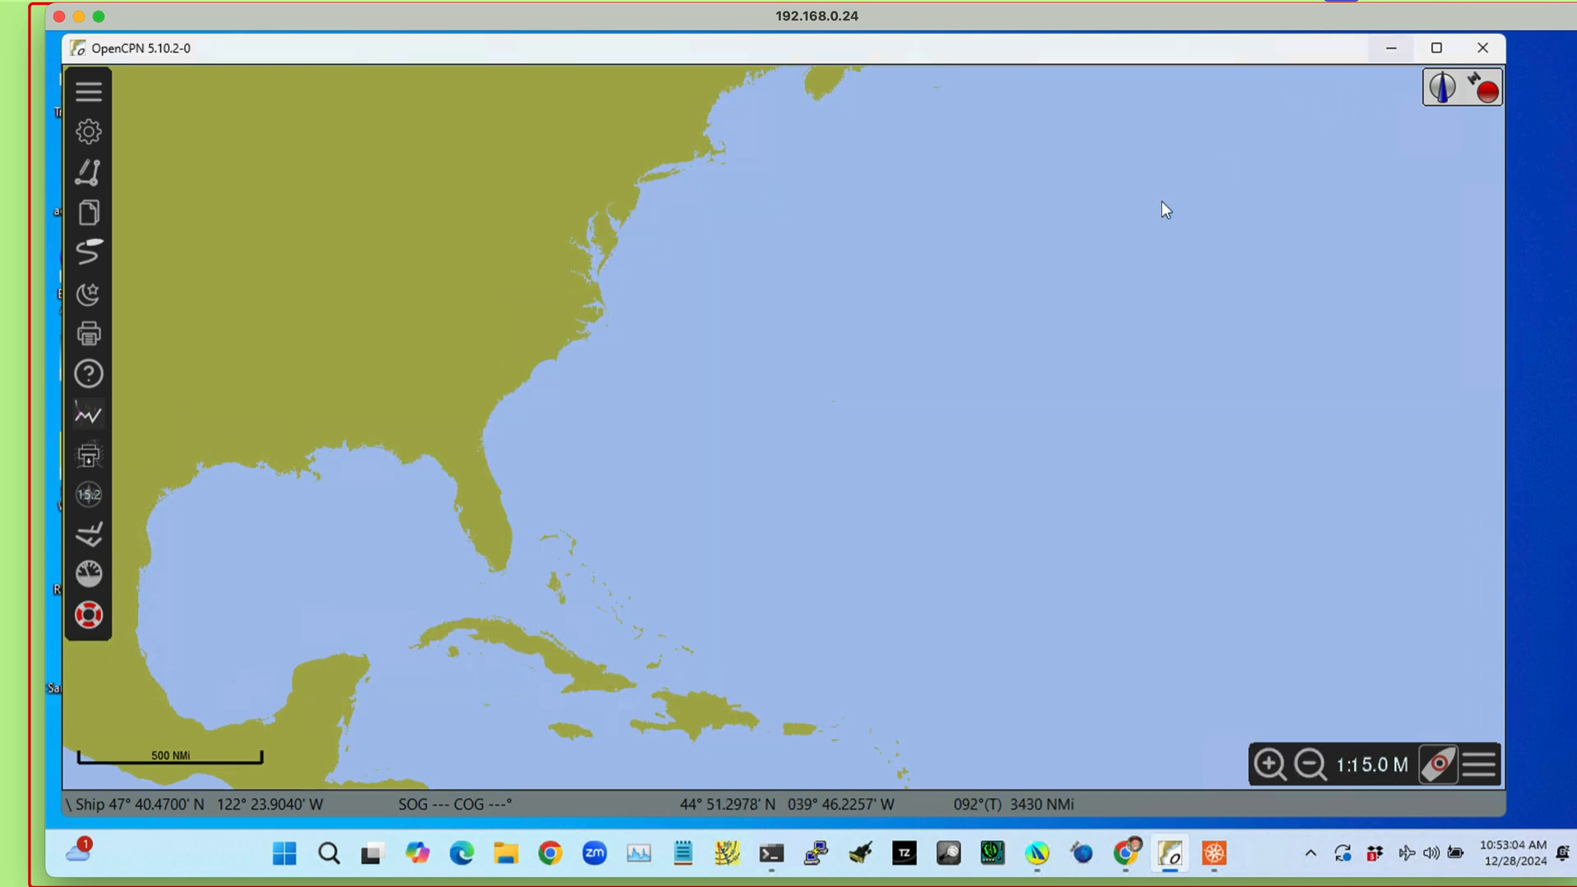
# - Switch to the Starpath ASCAT page, examine the ascending and descending Metop-B and Metop-C pass maps for San Francisco, and return to OpenCPN
pyautogui.scroll(-3, 855, 427)
pyautogui.moveTo(522, 255); pyautogui.dragTo(556, 311)
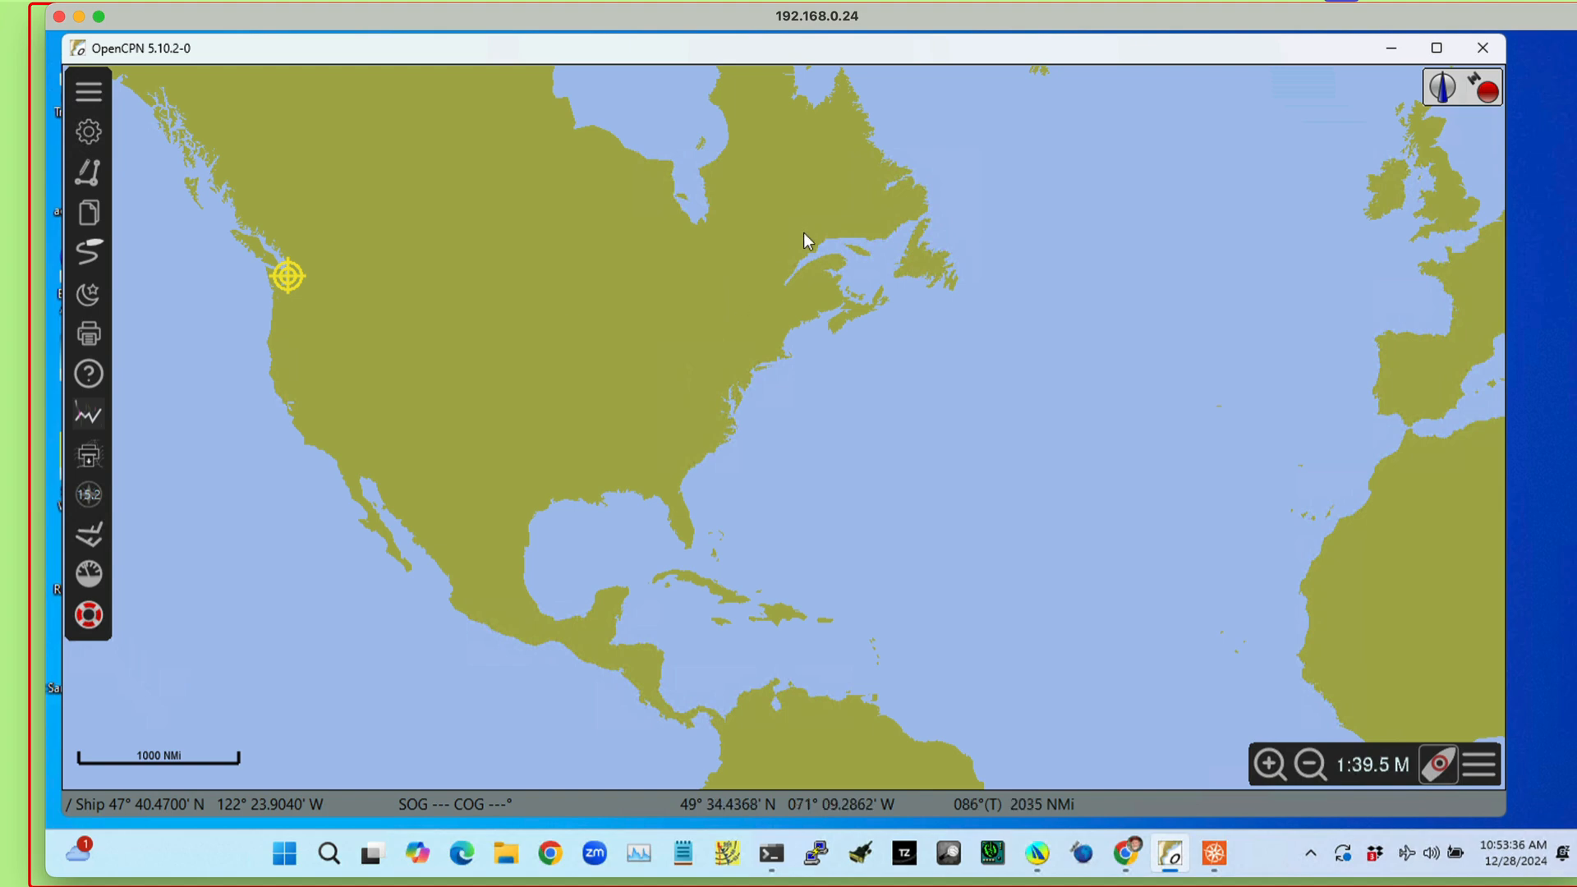
pyautogui.moveTo(1576, 427); pyautogui.dragTo(783, 15)
pyautogui.scroll(-2, 641, 516)
pyautogui.scroll(-20, 641, 517)
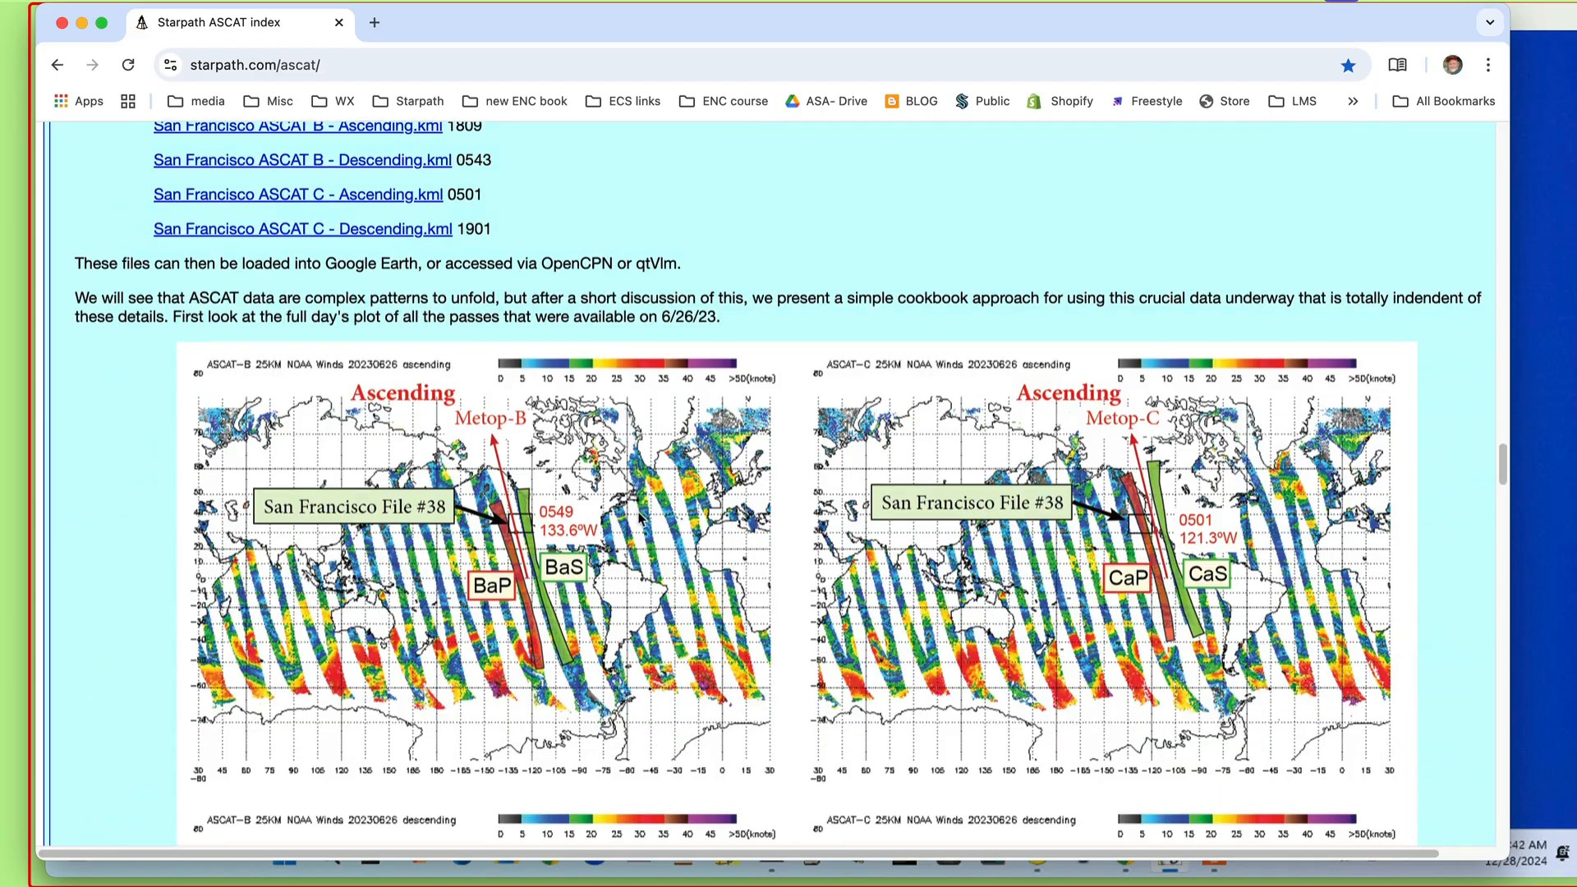
pyautogui.scroll(-5, 639, 517)
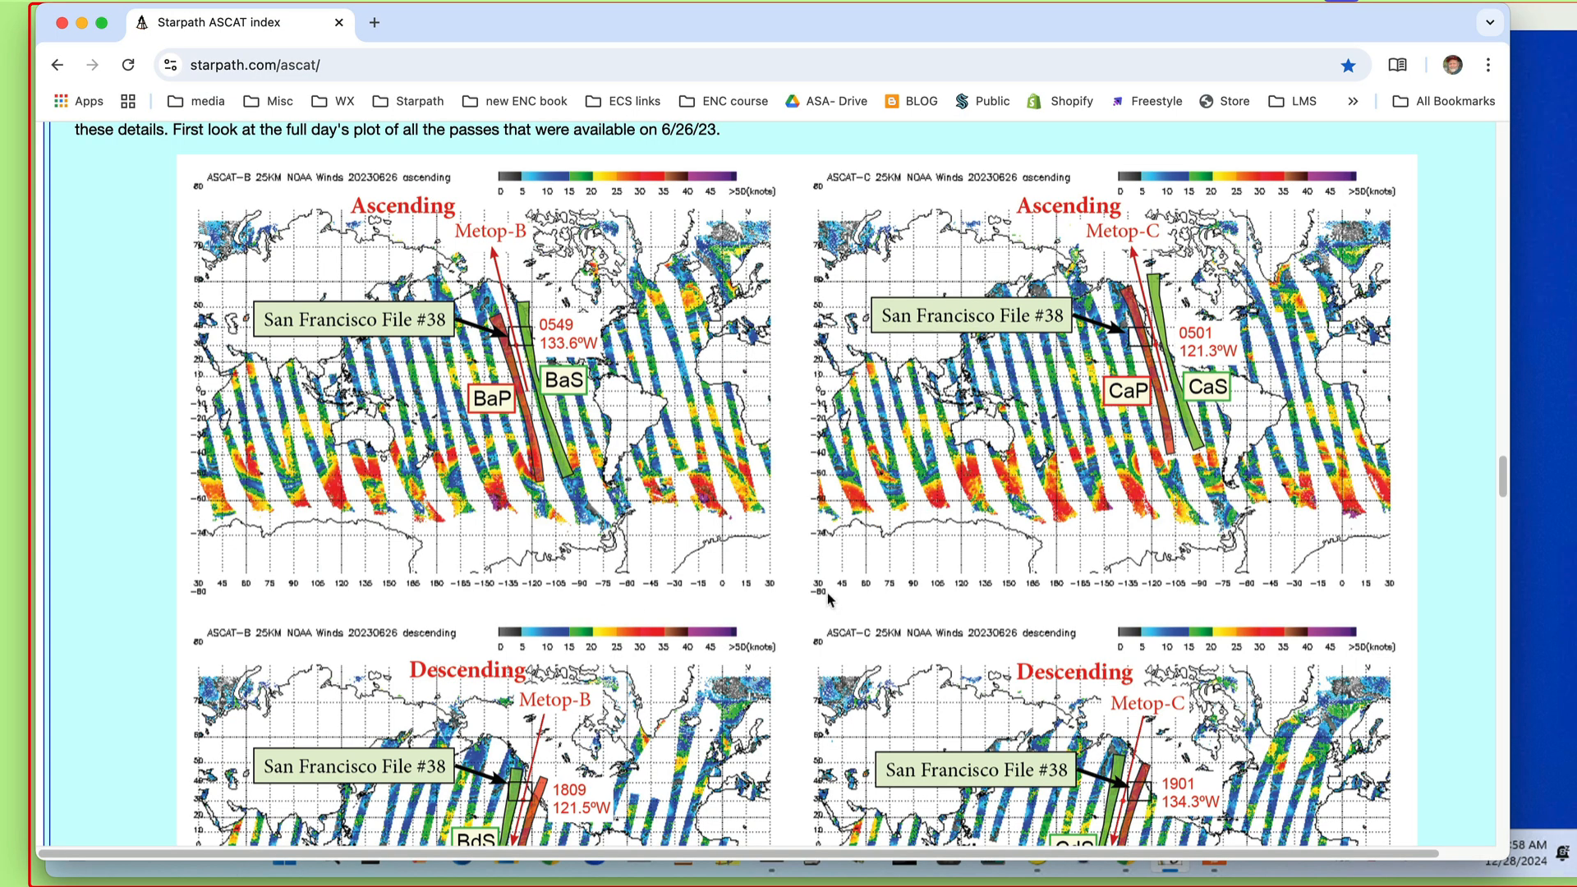
pyautogui.scroll(-1, 827, 593)
pyautogui.scroll(-5, 826, 602)
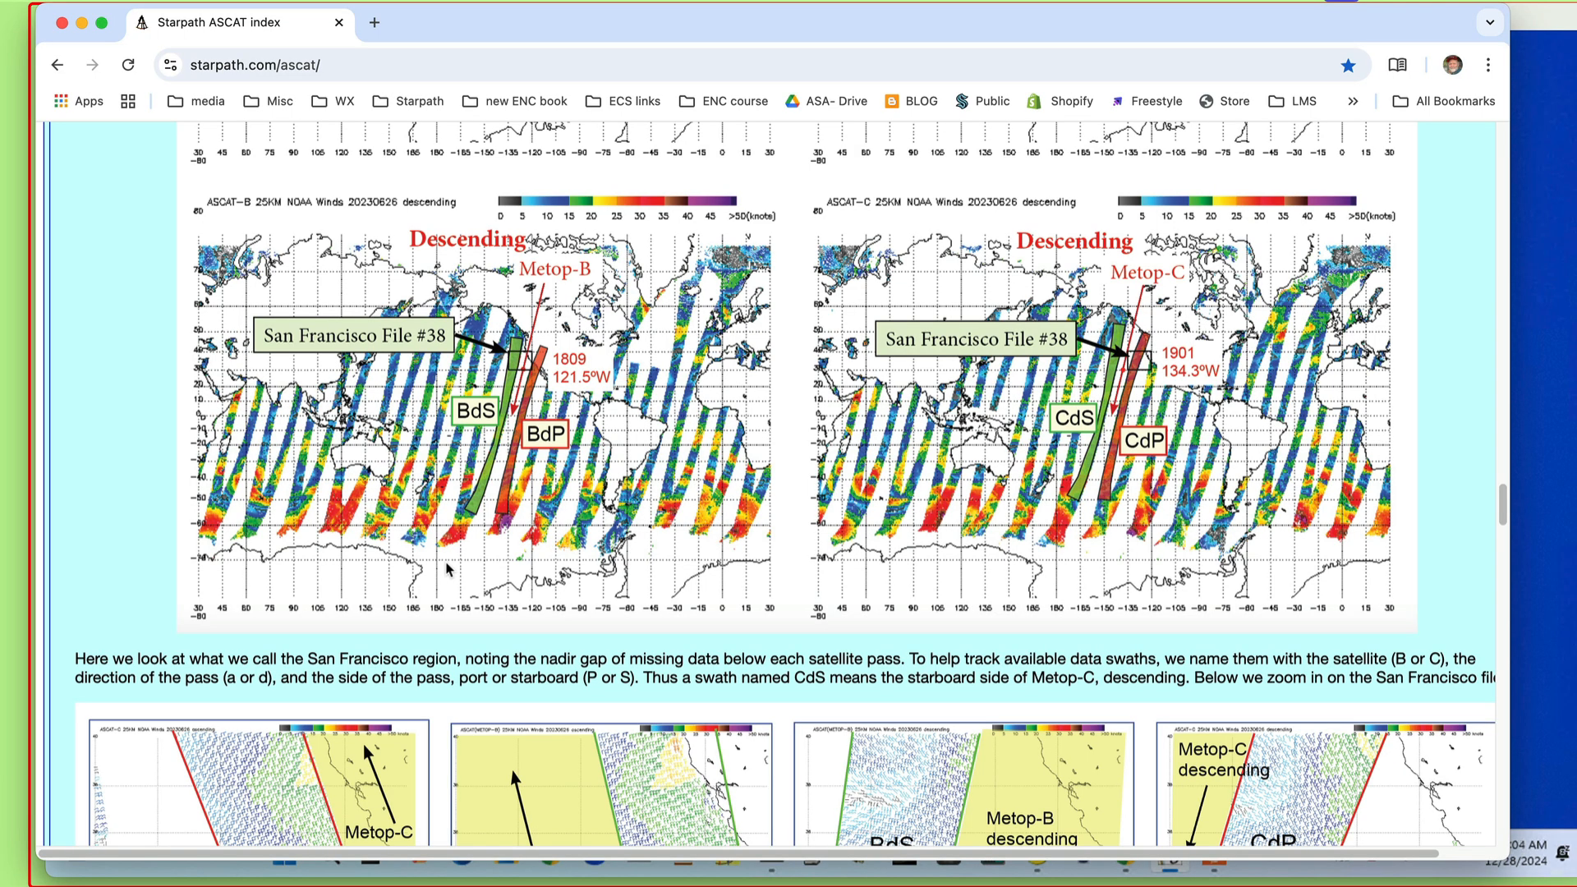
pyautogui.scroll(-1, 654, 530)
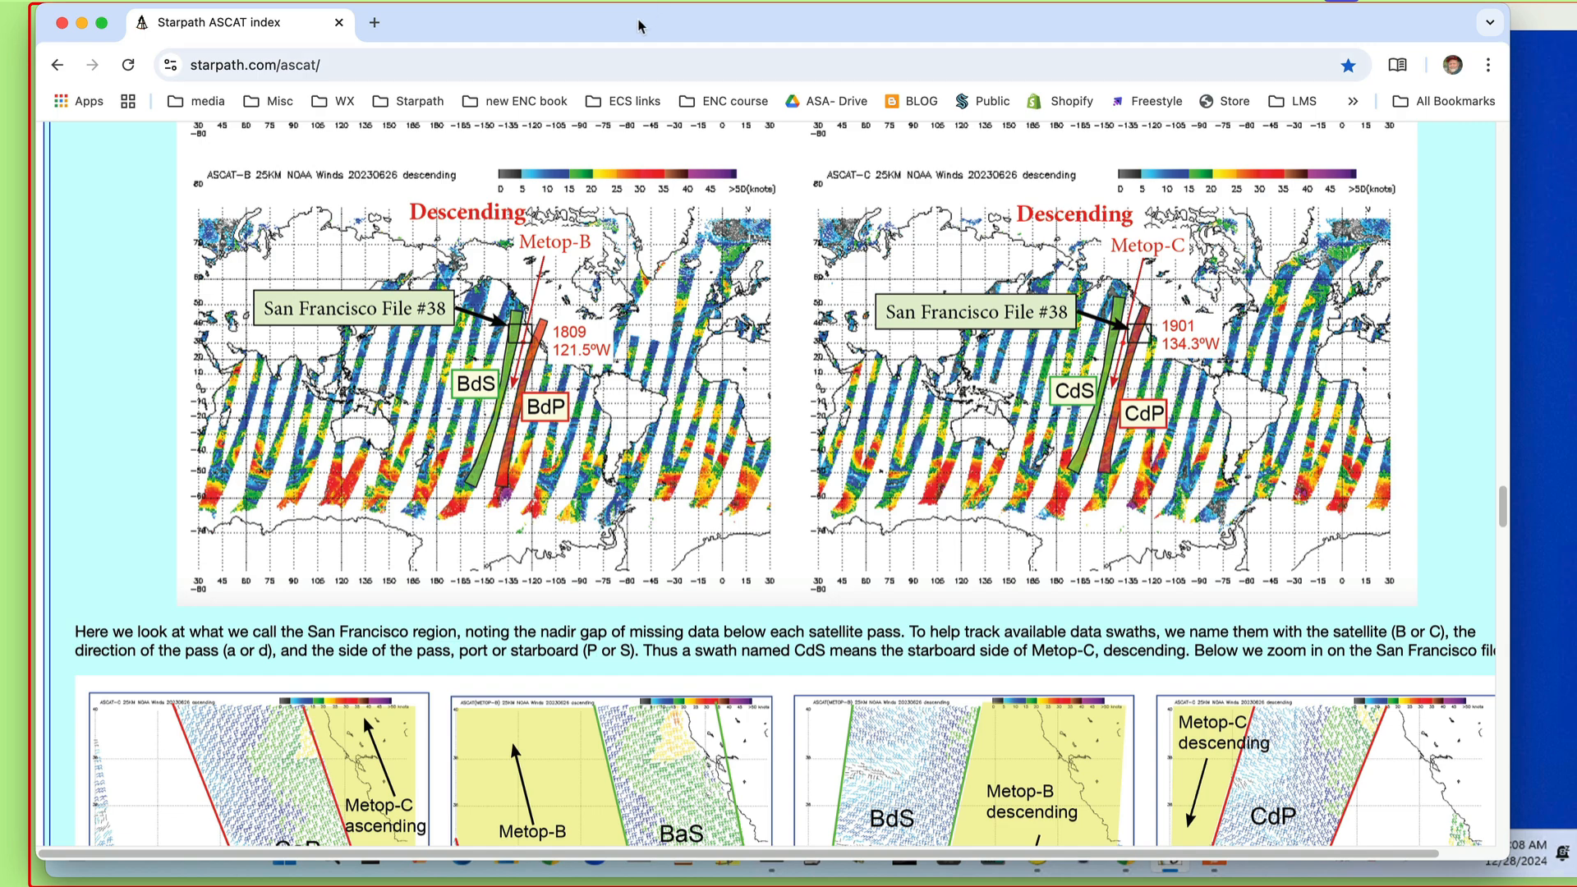
pyautogui.moveTo(647, 22); pyautogui.dragTo(1575, 140)
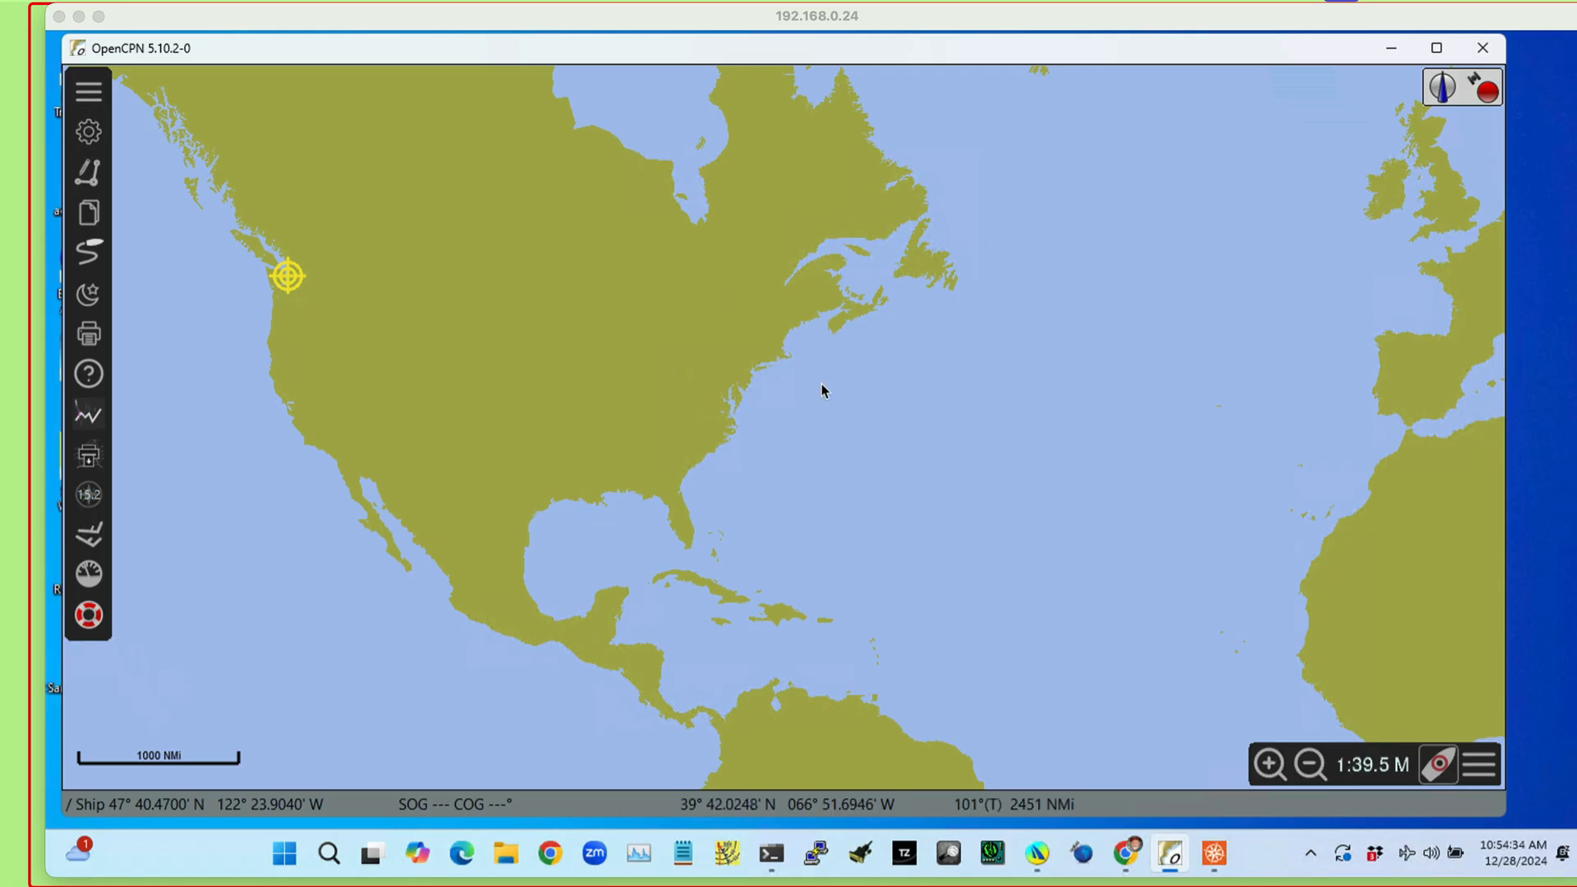
# - Review the European and North American ASCAT zone index maps on the Starpath page, then return to OpenCPN
pyautogui.moveTo(1576, 78); pyautogui.dragTo(743, 14)
pyautogui.scroll(-20, 740, 509)
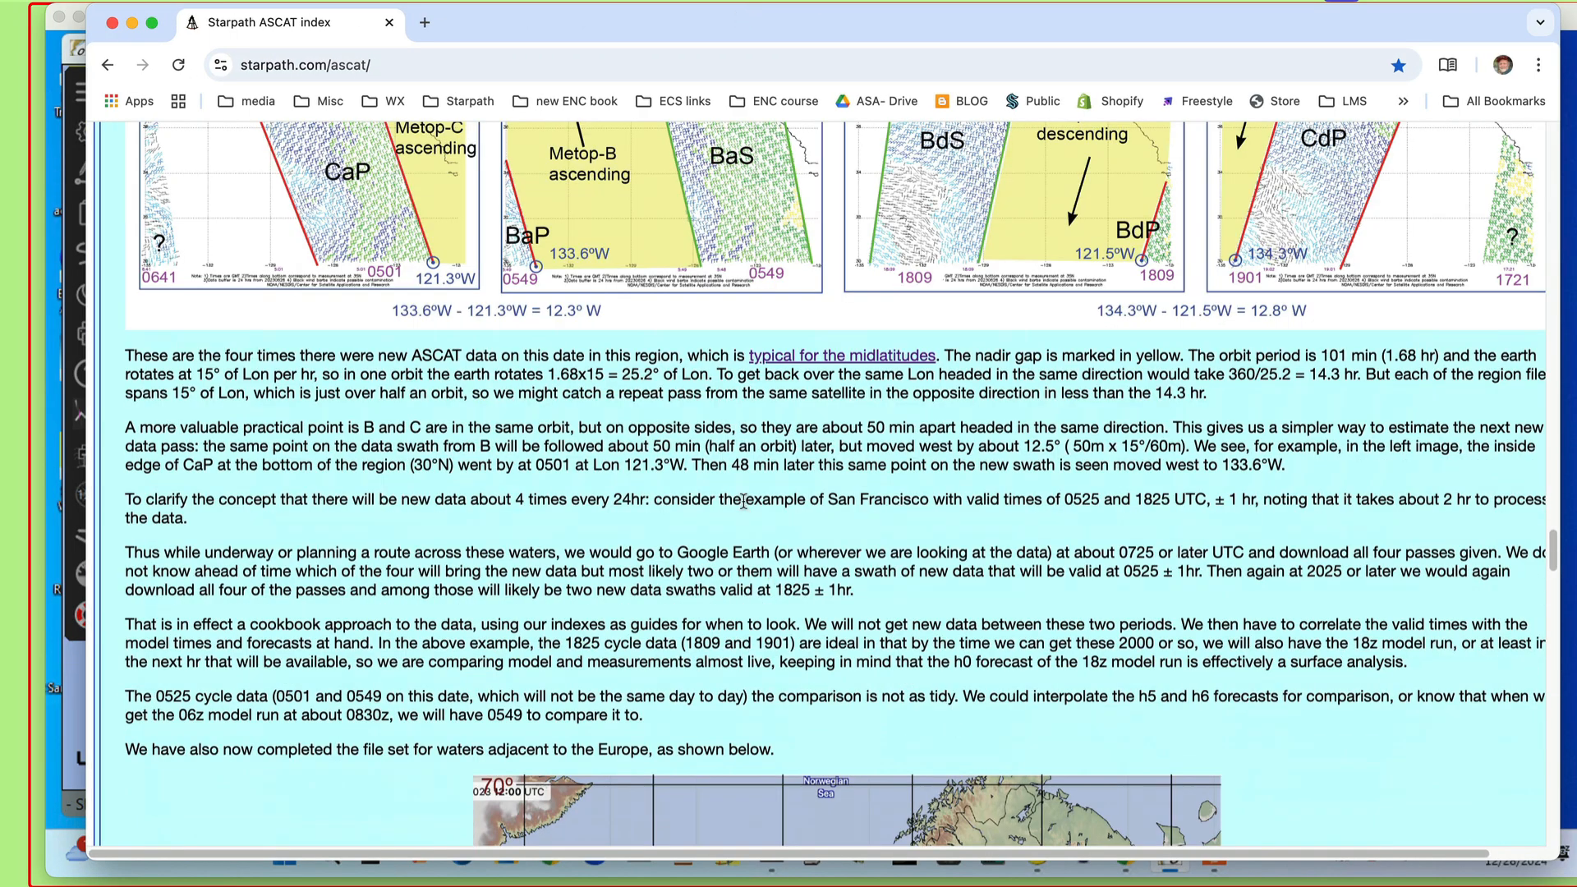
pyautogui.scroll(10, 743, 501)
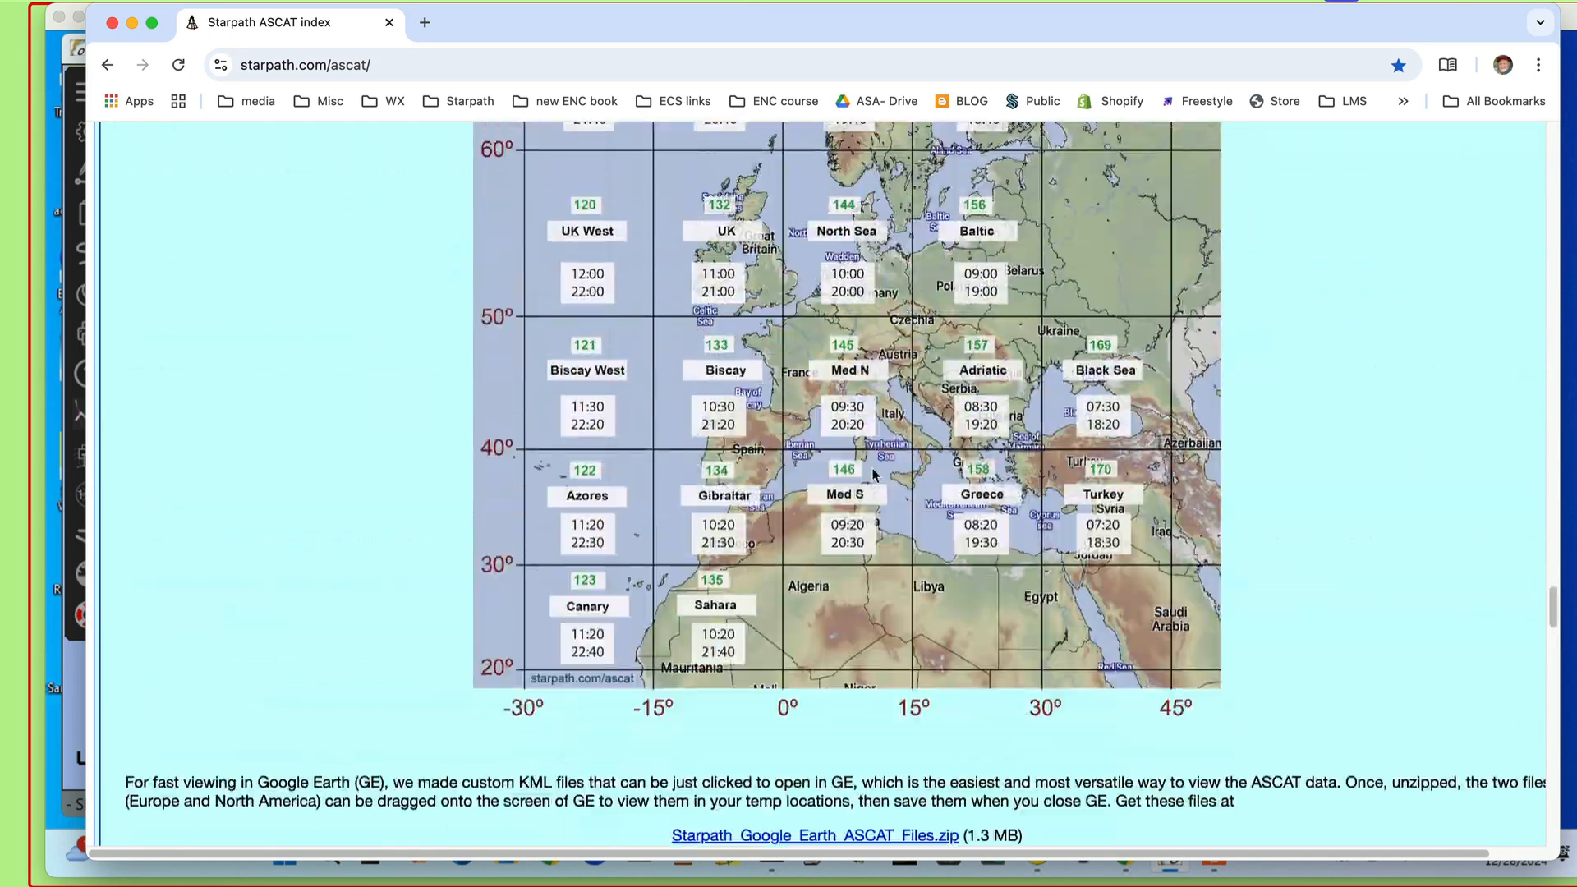
pyautogui.scroll(5, 739, 370)
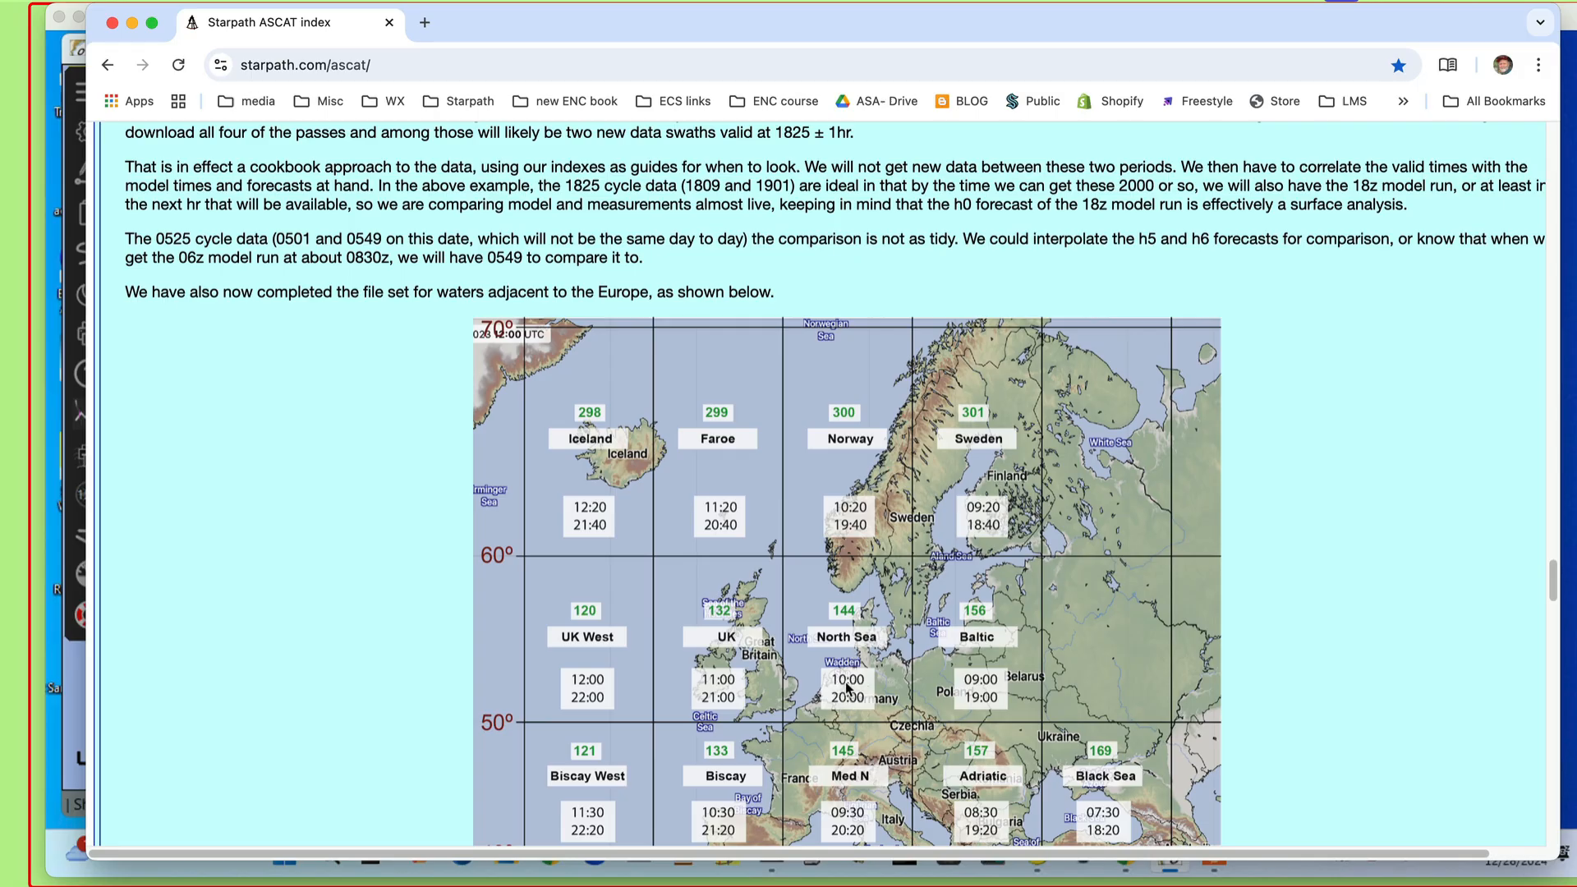
pyautogui.scroll(-3, 881, 666)
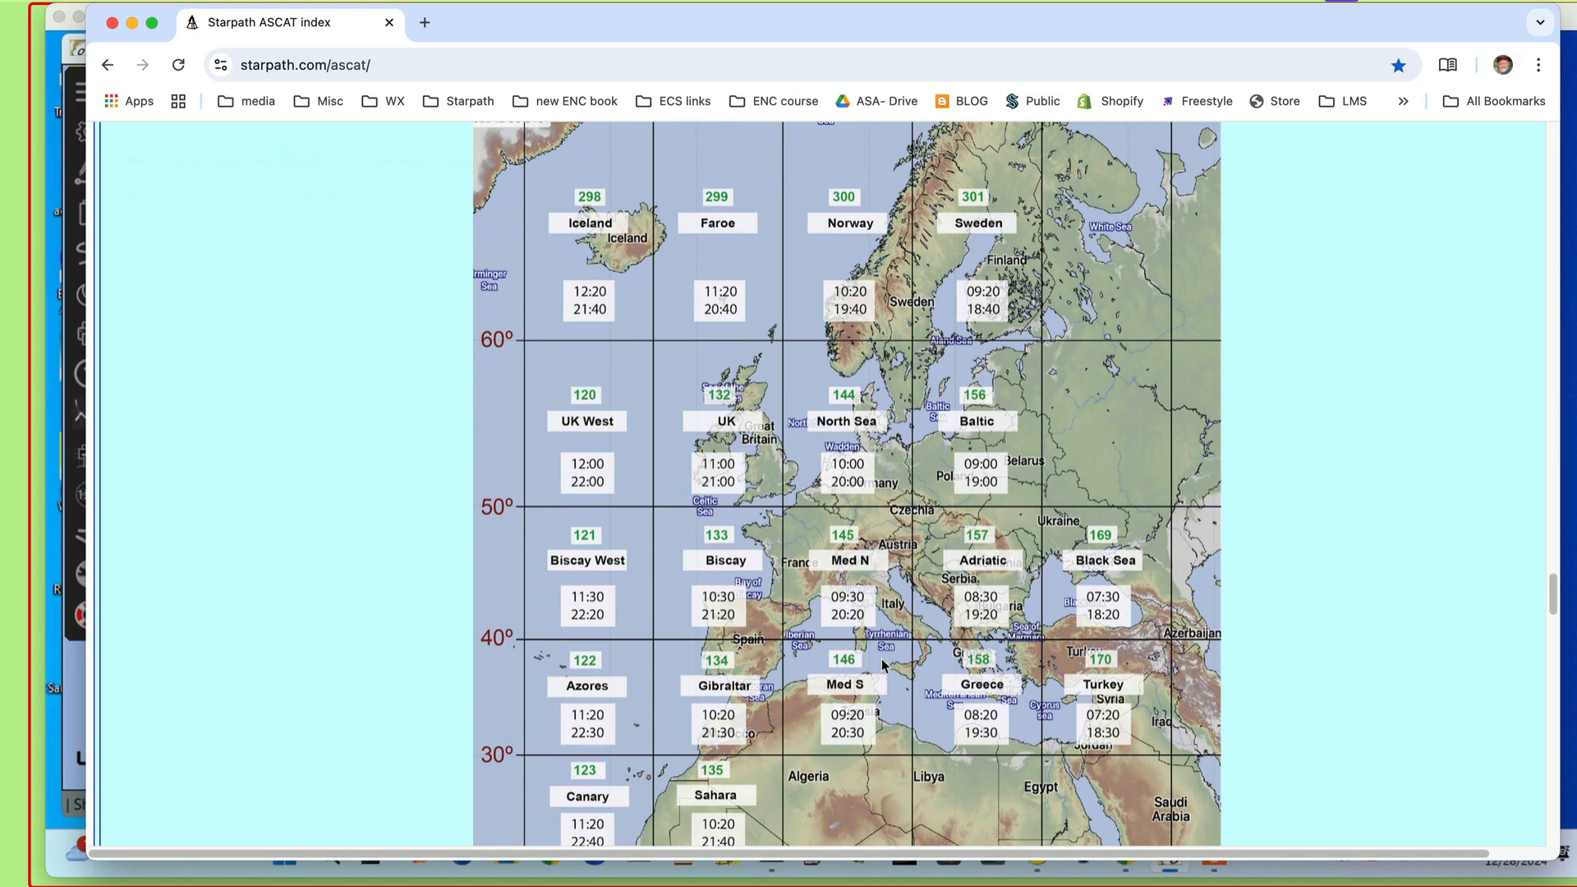
pyautogui.scroll(-20, 880, 665)
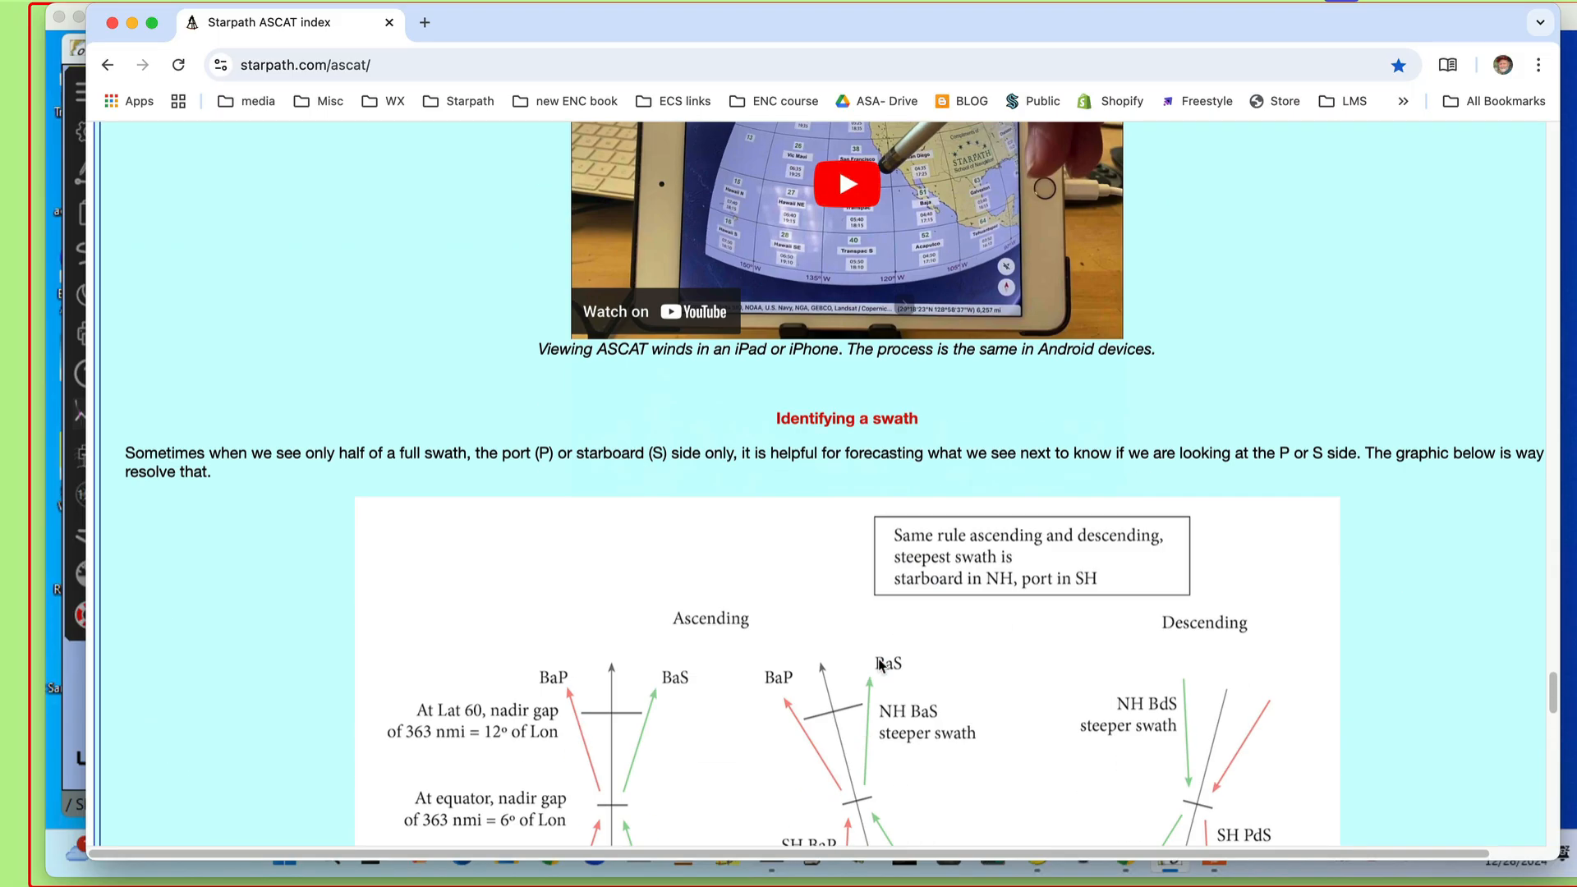
pyautogui.scroll(15, 880, 664)
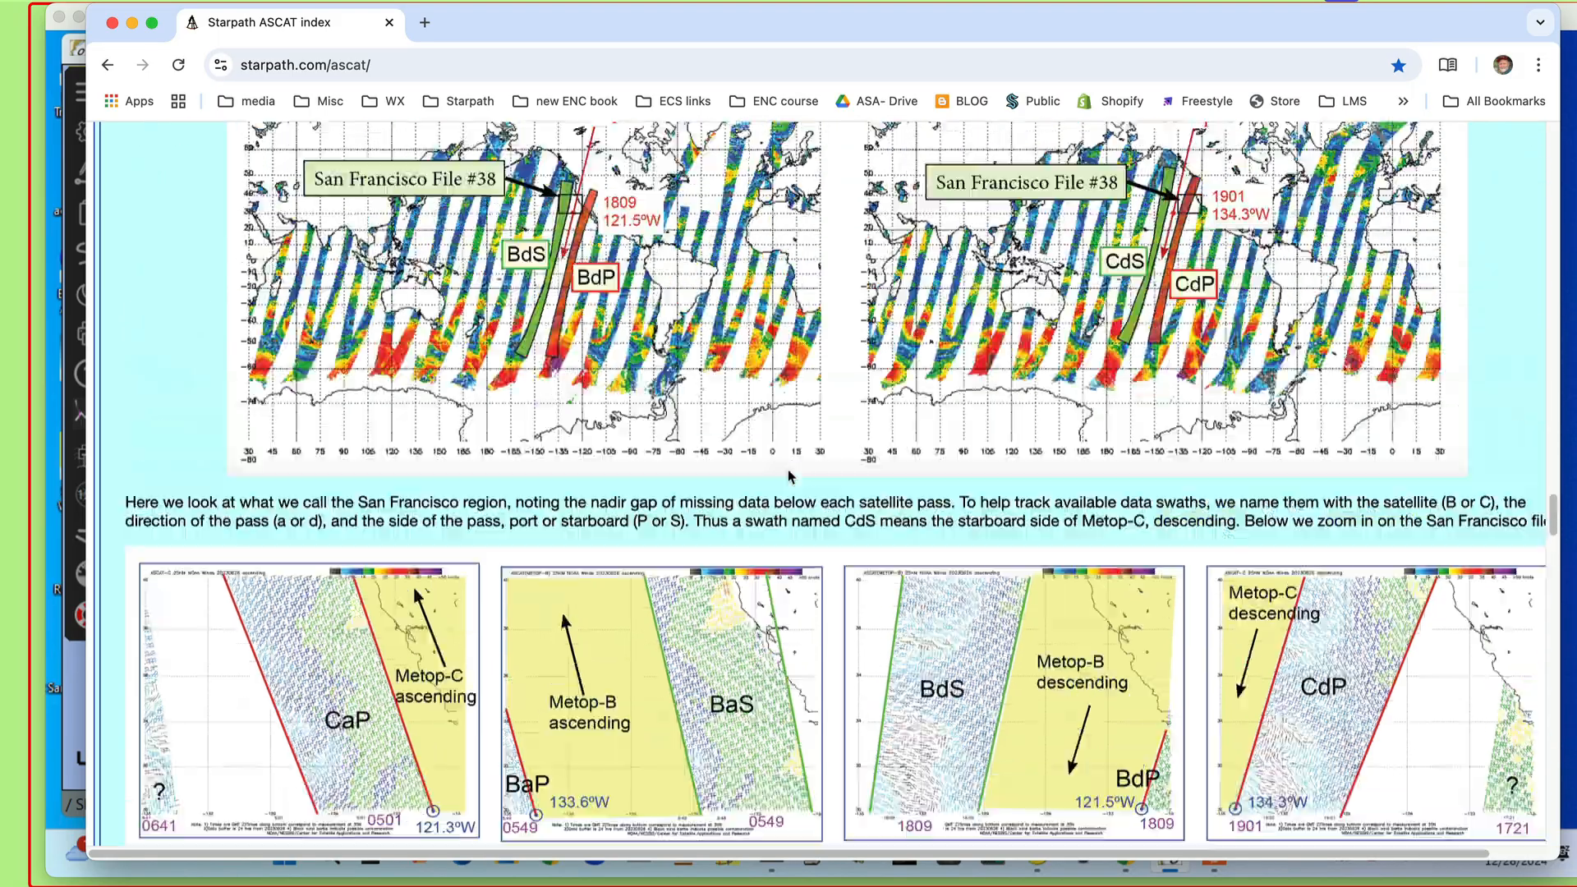
pyautogui.scroll(10, 787, 475)
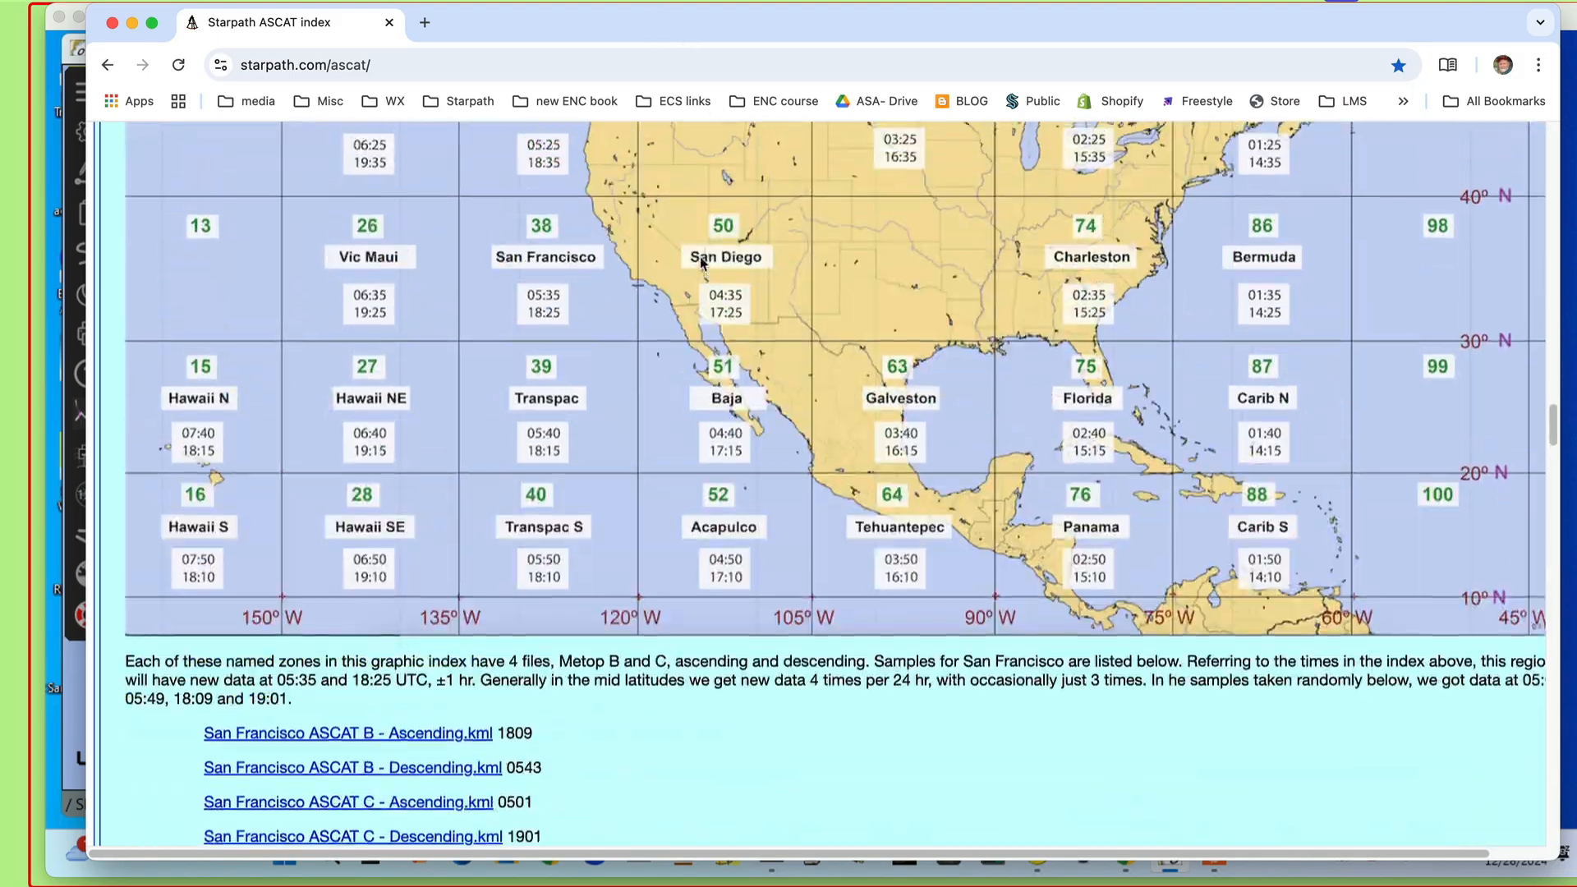
pyautogui.scroll(3, 702, 262)
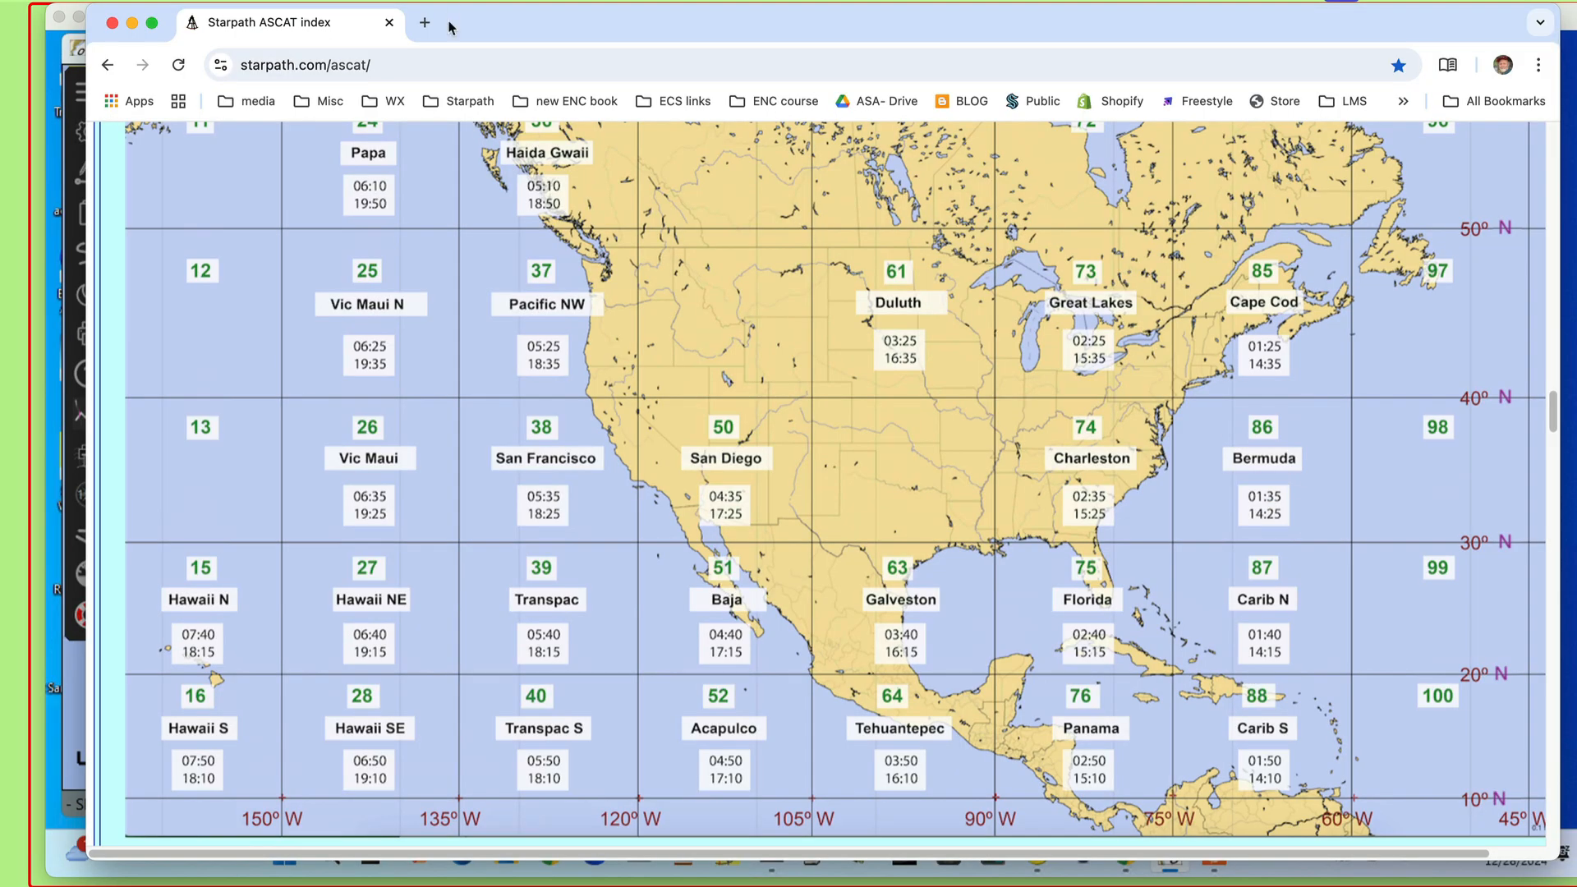
pyautogui.moveTo(575, 33); pyautogui.dragTo(1576, 197)
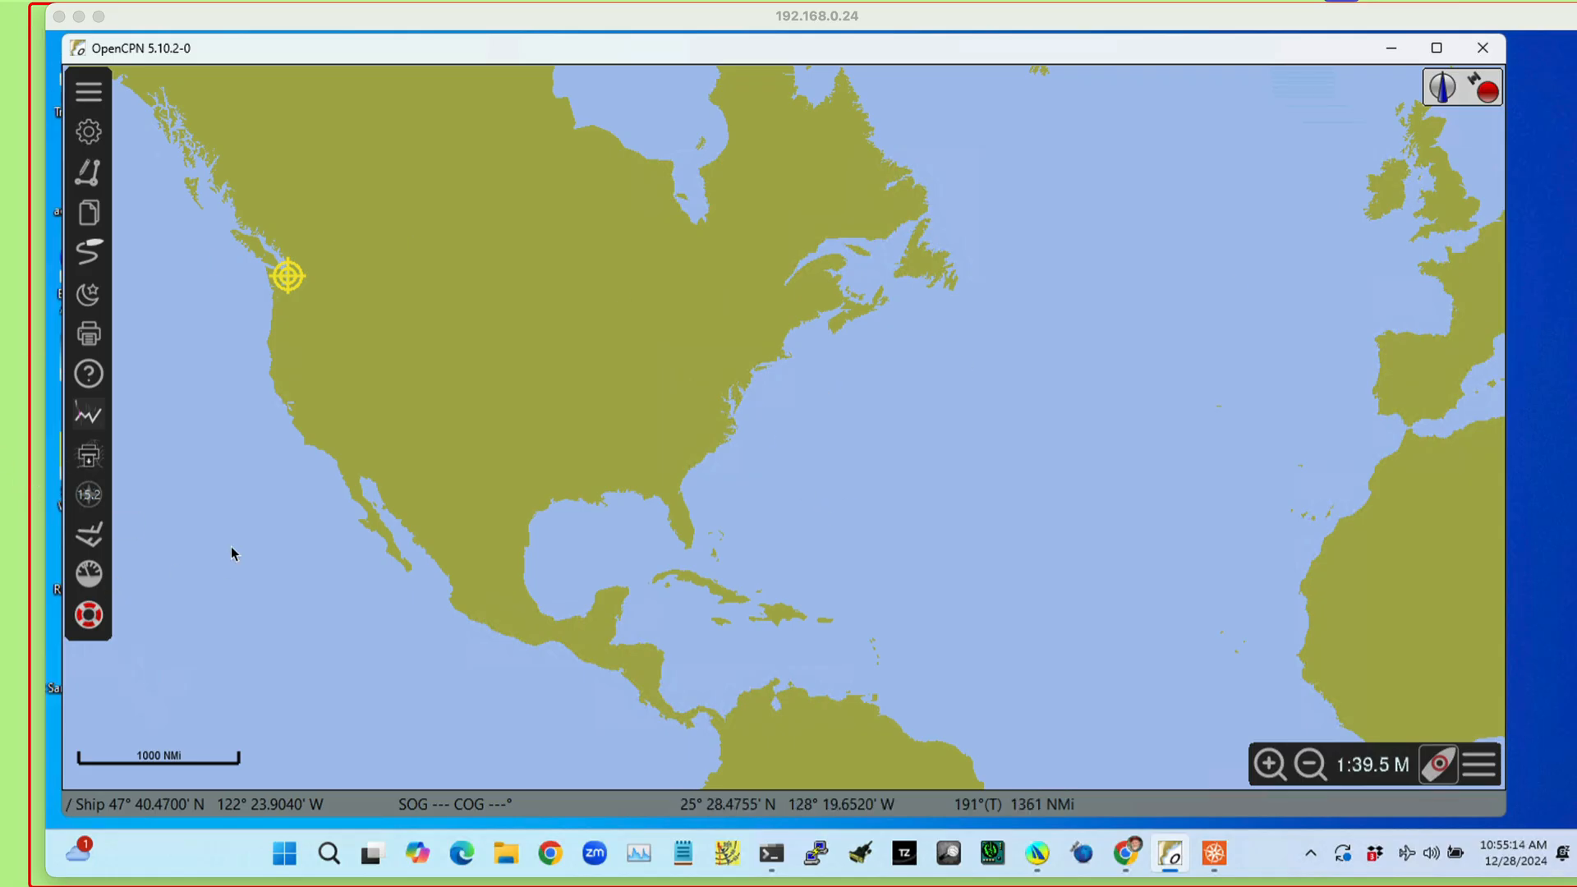
# - Try to open the Weather Fax window over the North Atlantic chart
pyautogui.click(88, 458)
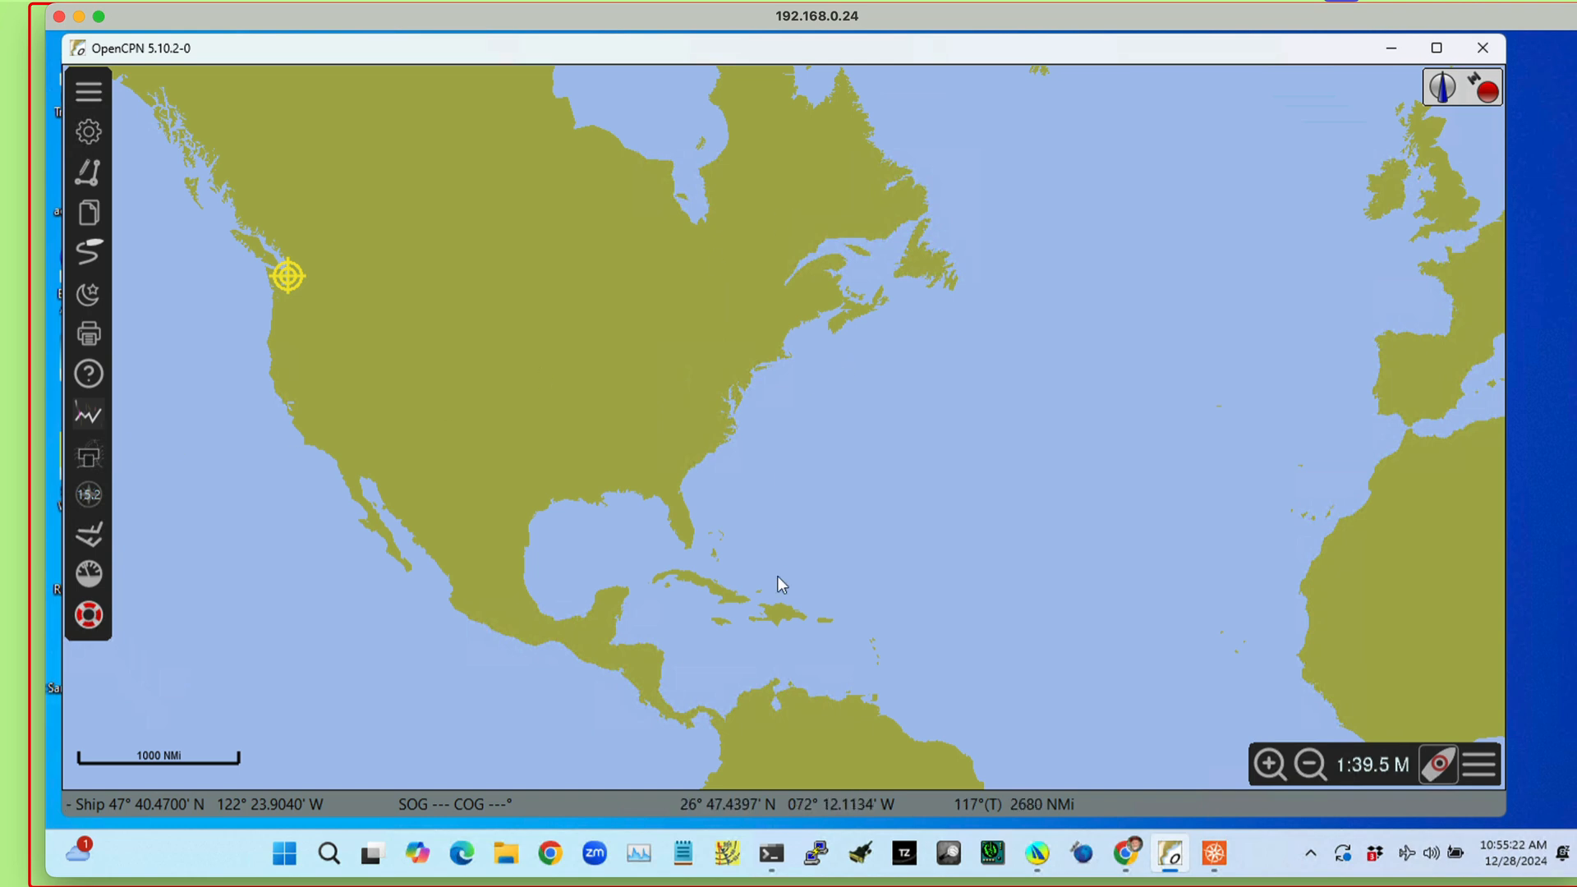
pyautogui.scroll(-1, 688, 432)
pyautogui.scroll(3, 688, 432)
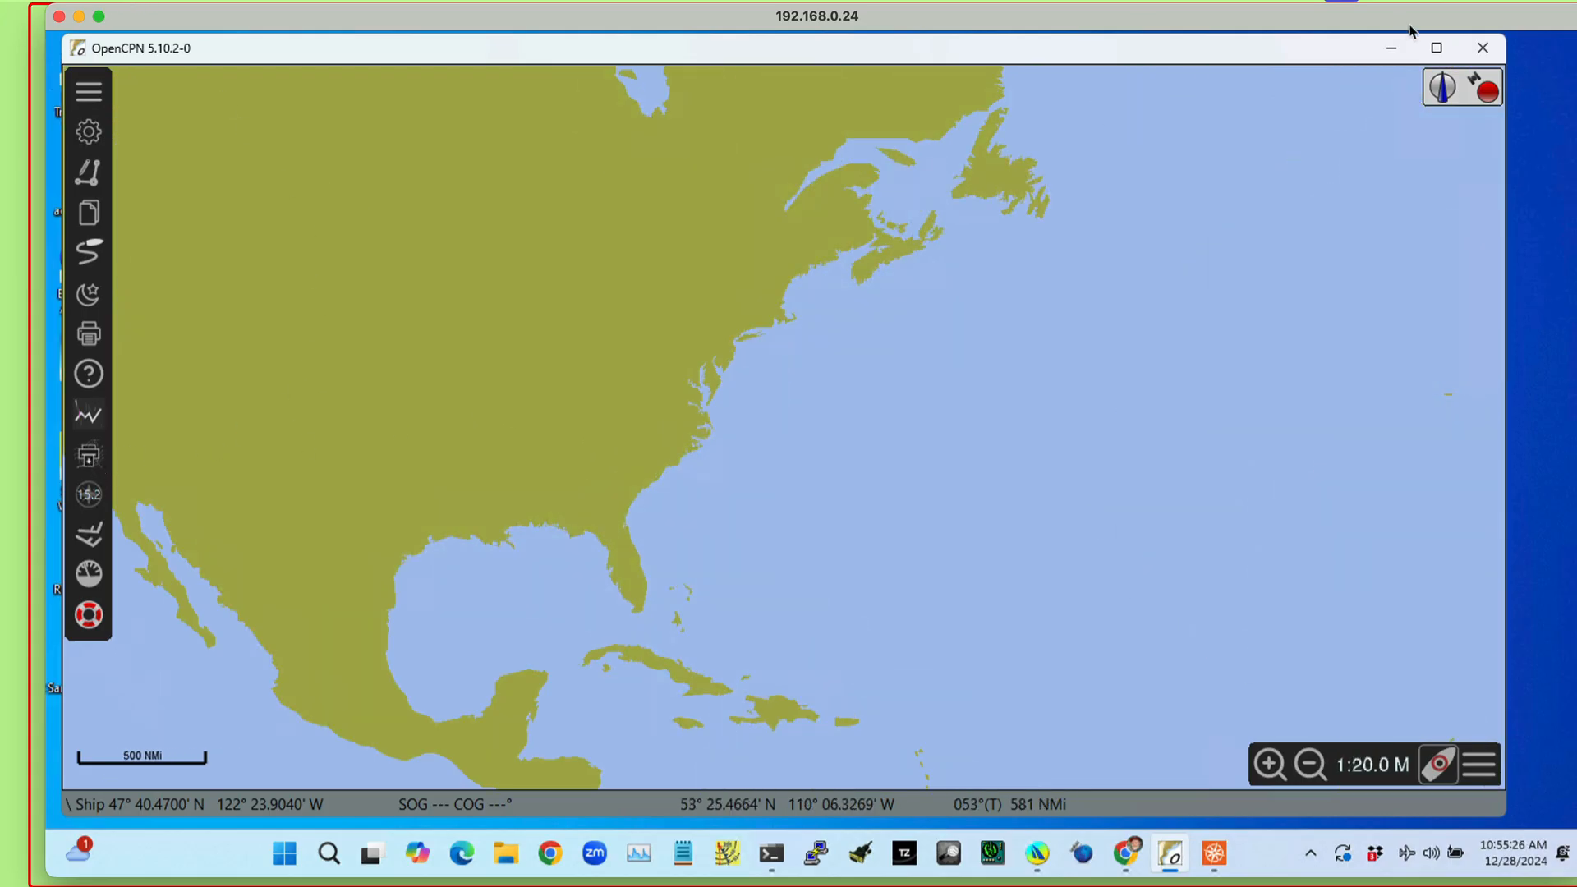
# - Restart OpenCPN with plugins by declining safe mode, and open the Weather Fax window
pyautogui.click(1488, 53)
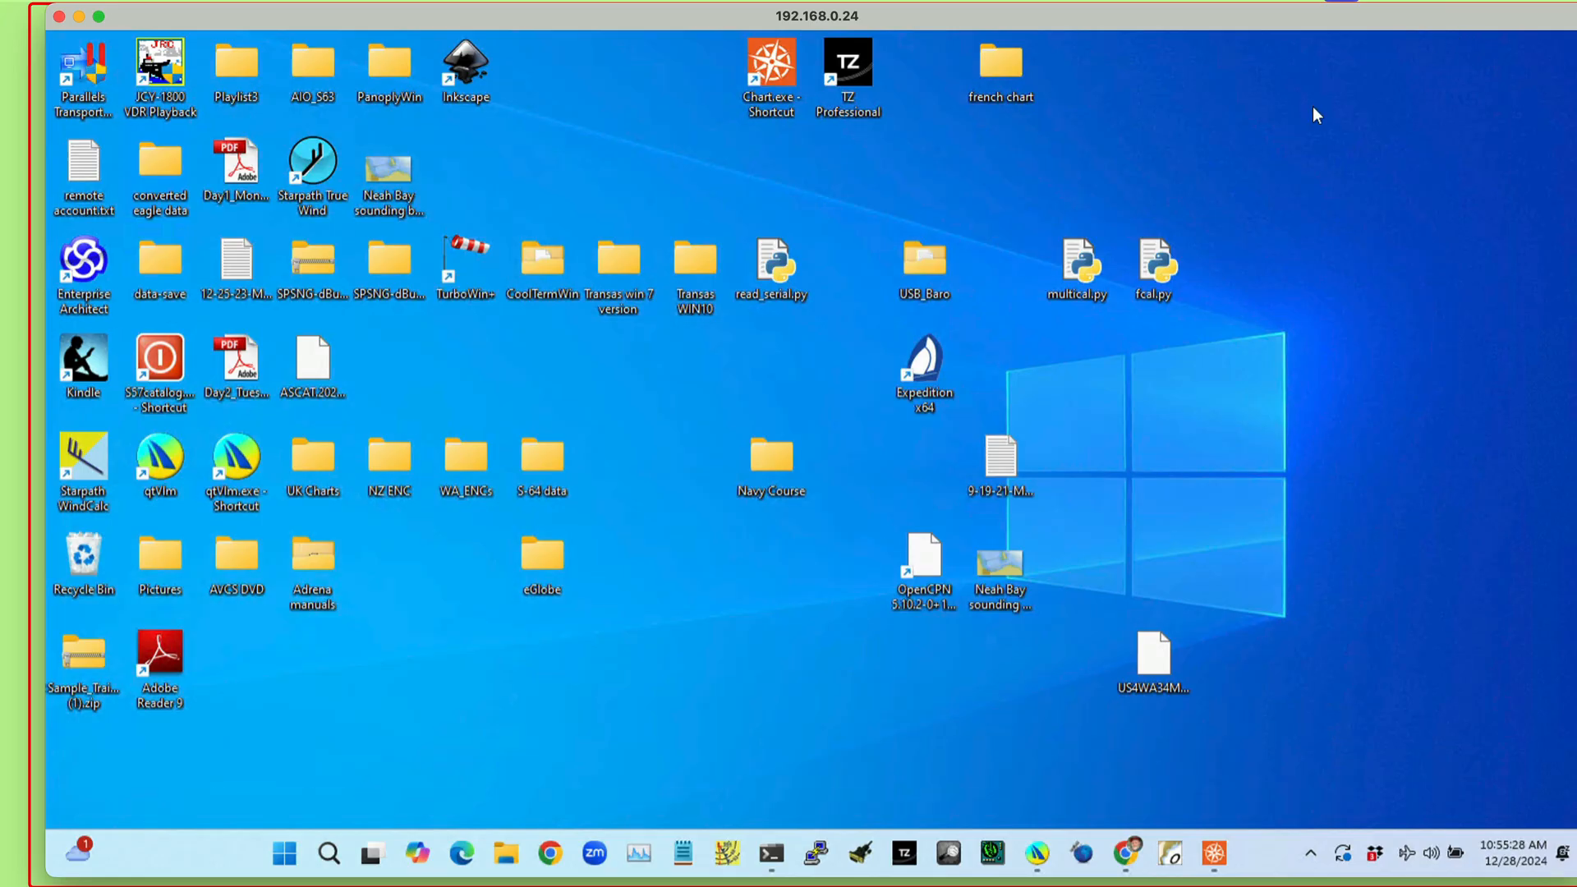
pyautogui.click(1167, 856)
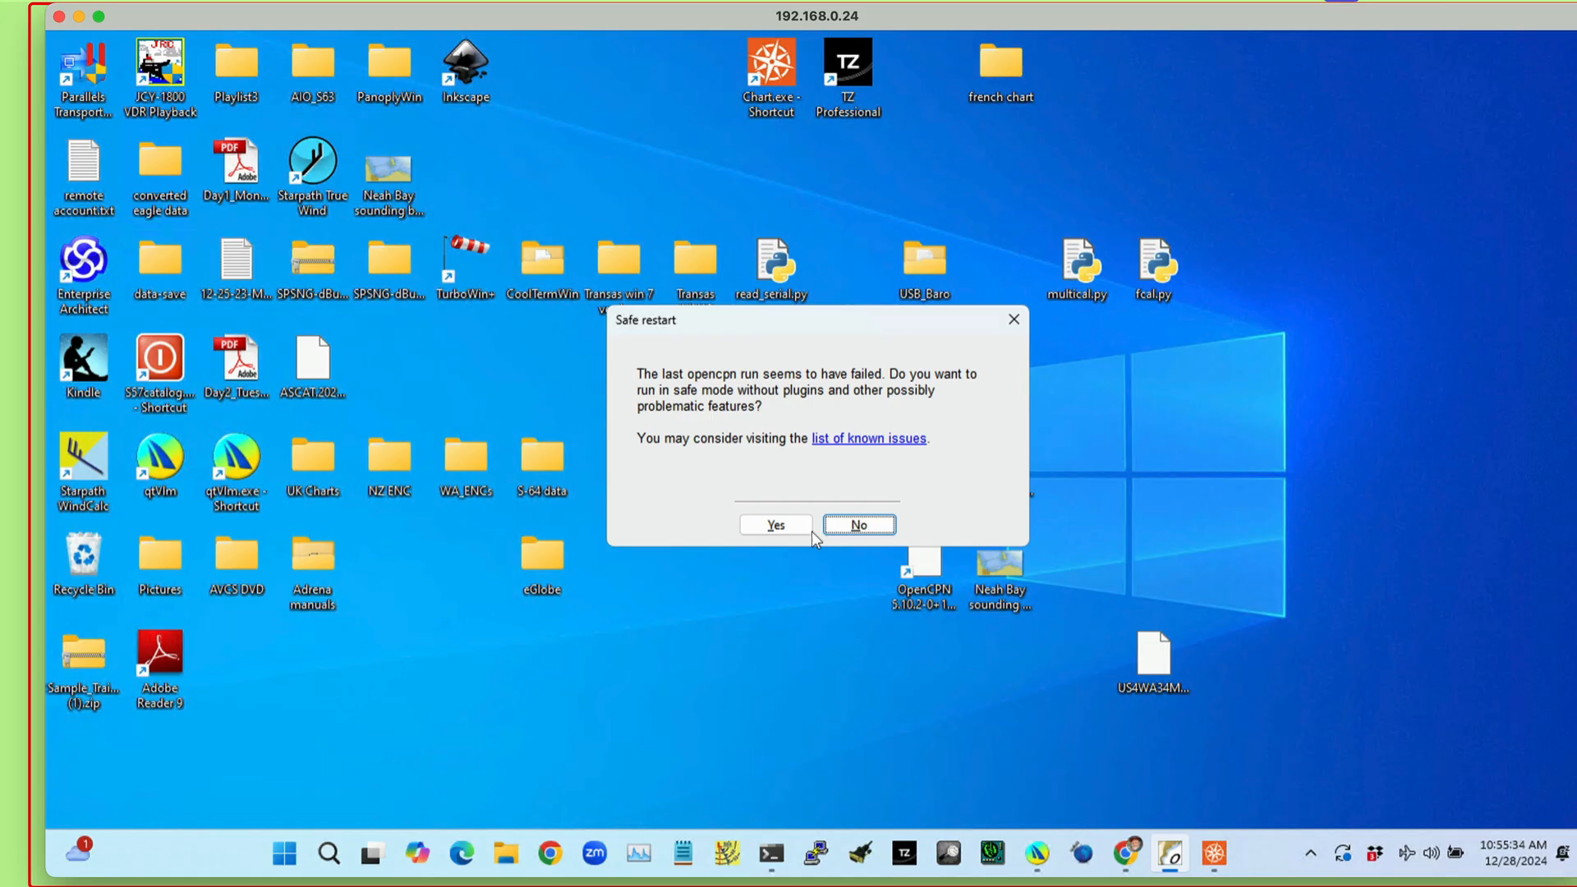
pyautogui.click(859, 524)
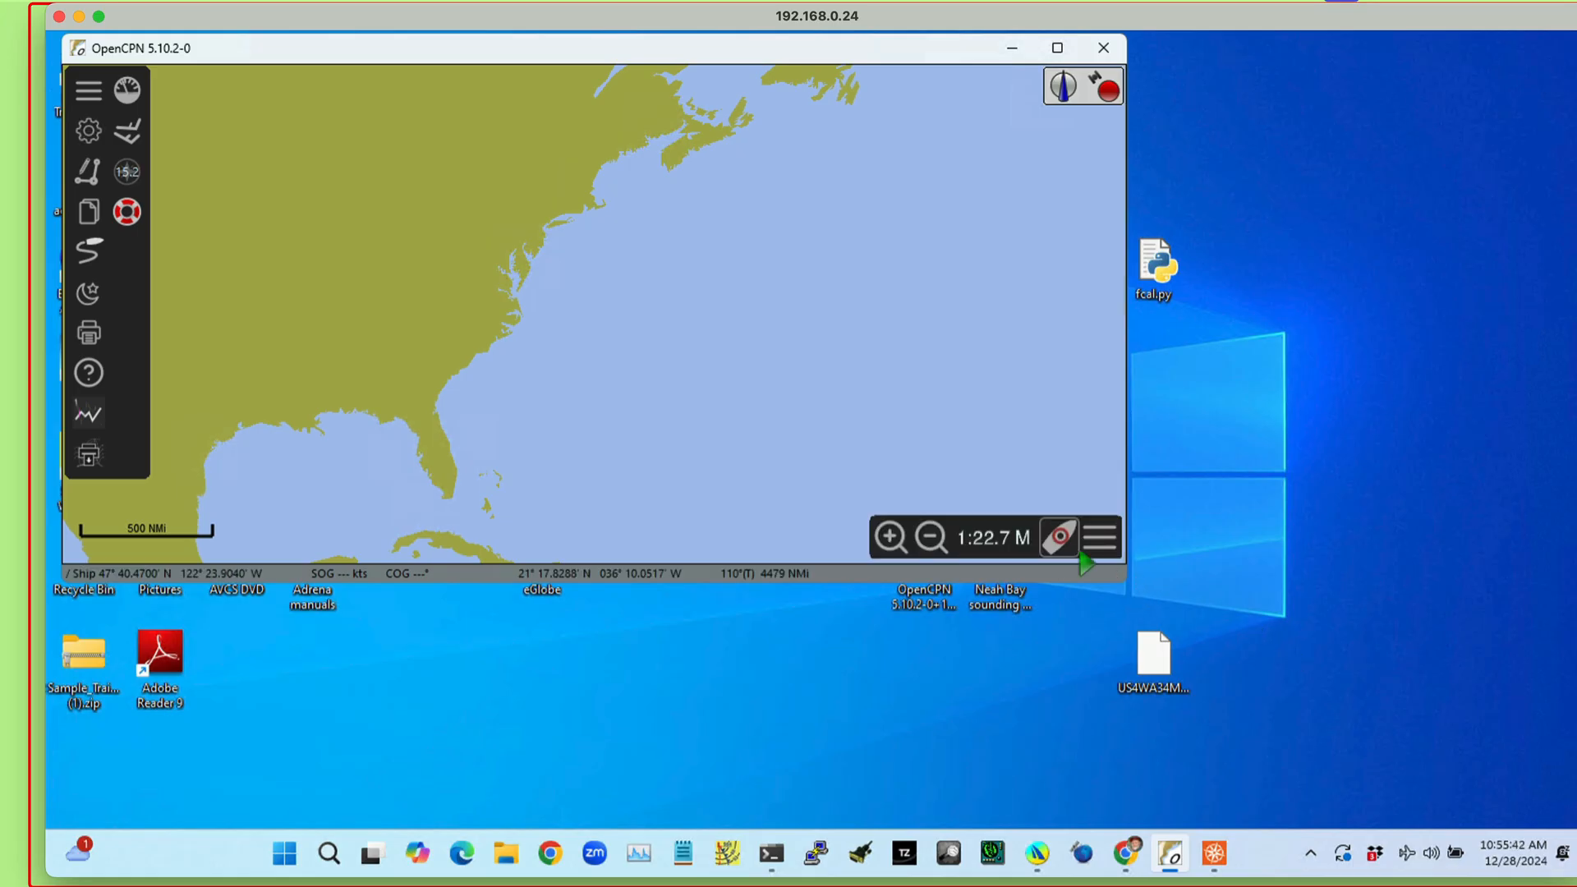
pyautogui.moveTo(1127, 583); pyautogui.dragTo(1527, 794)
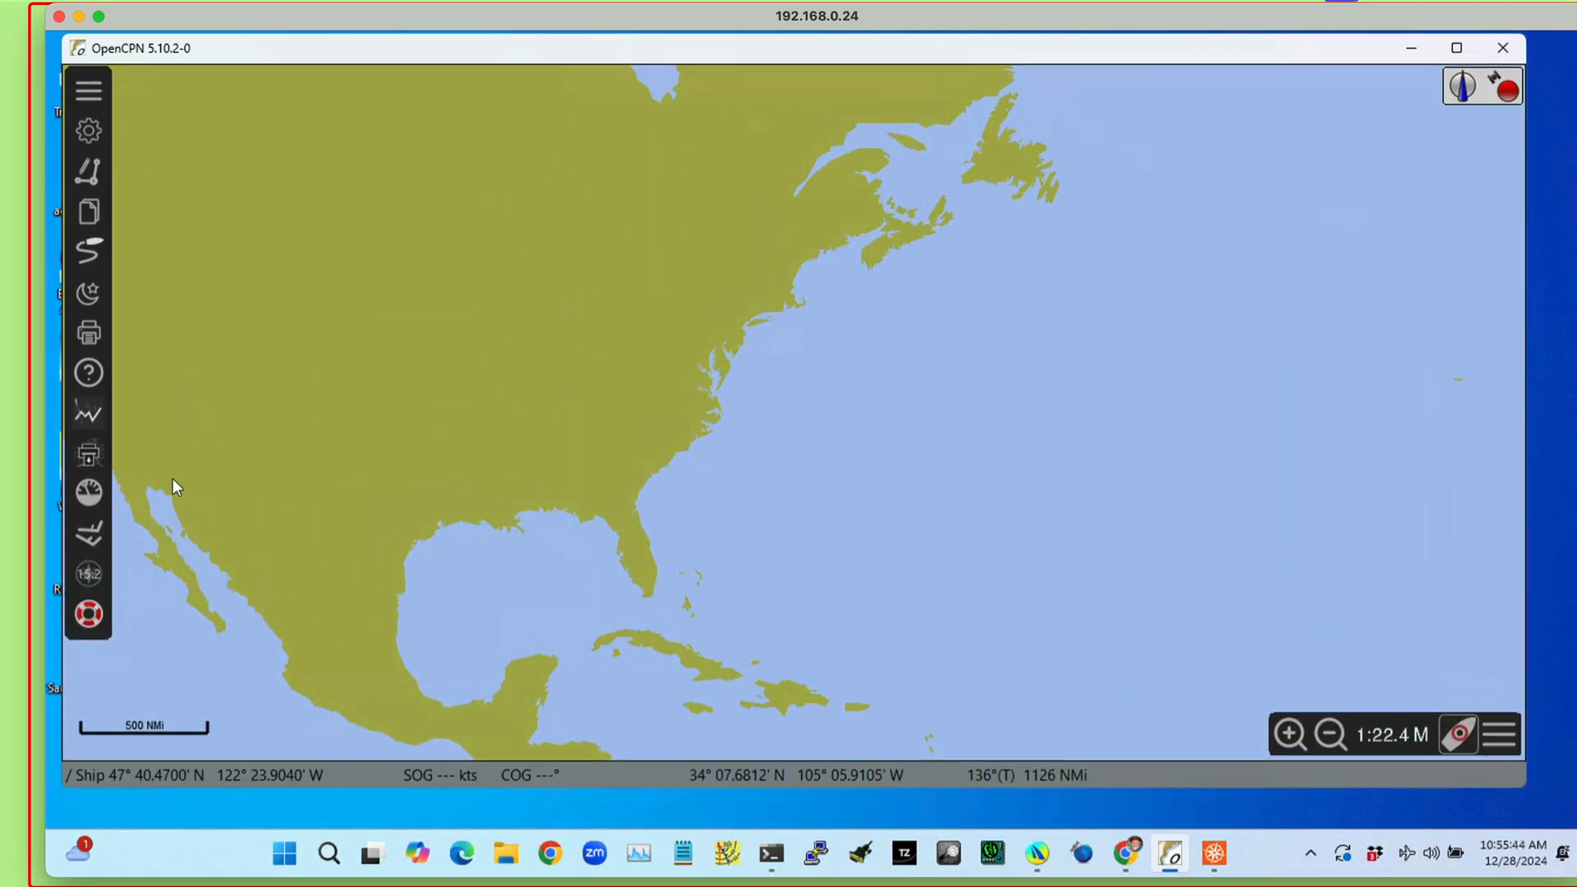
pyautogui.click(93, 455)
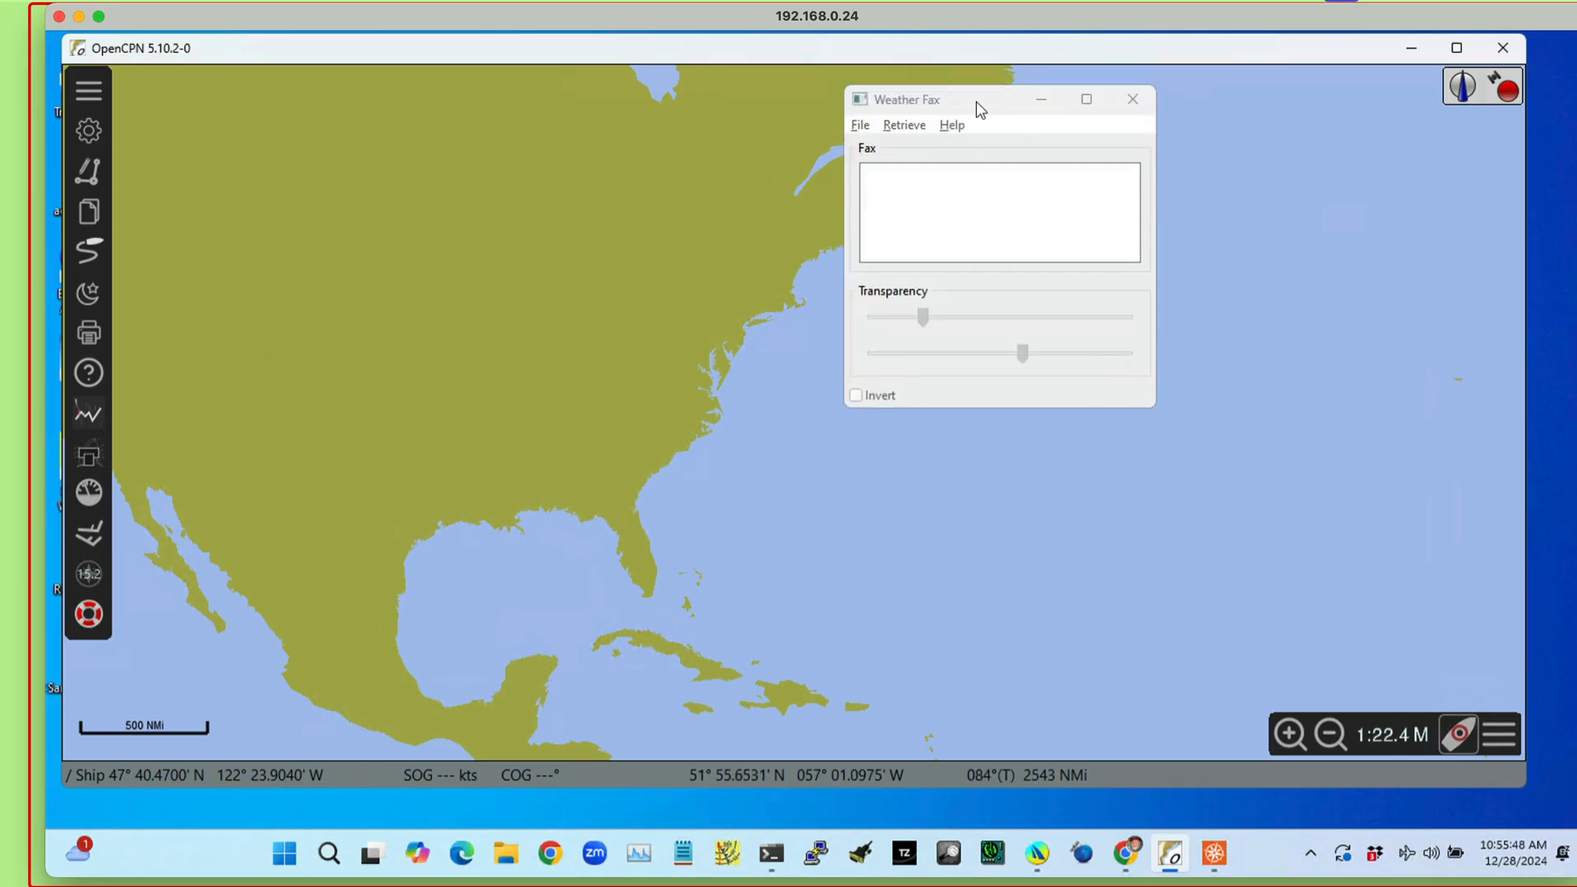
# - Place the Weather Fax window over the chart, open the Internet Retrieval window, and keep it at normal size over the chart
pyautogui.moveTo(977, 107); pyautogui.dragTo(626, 137)
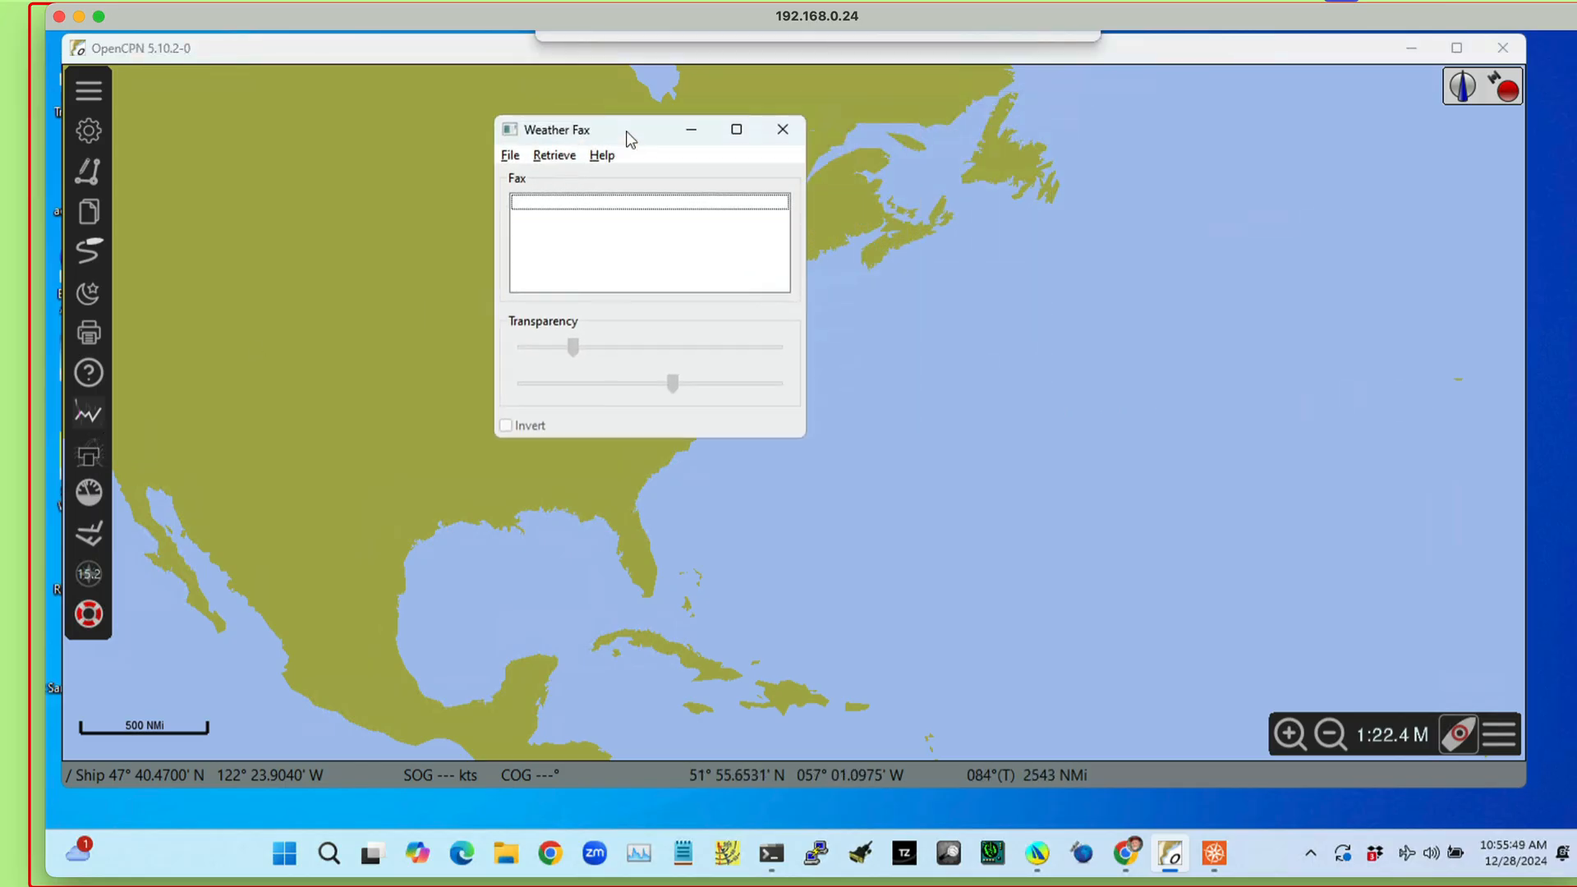
pyautogui.click(556, 161)
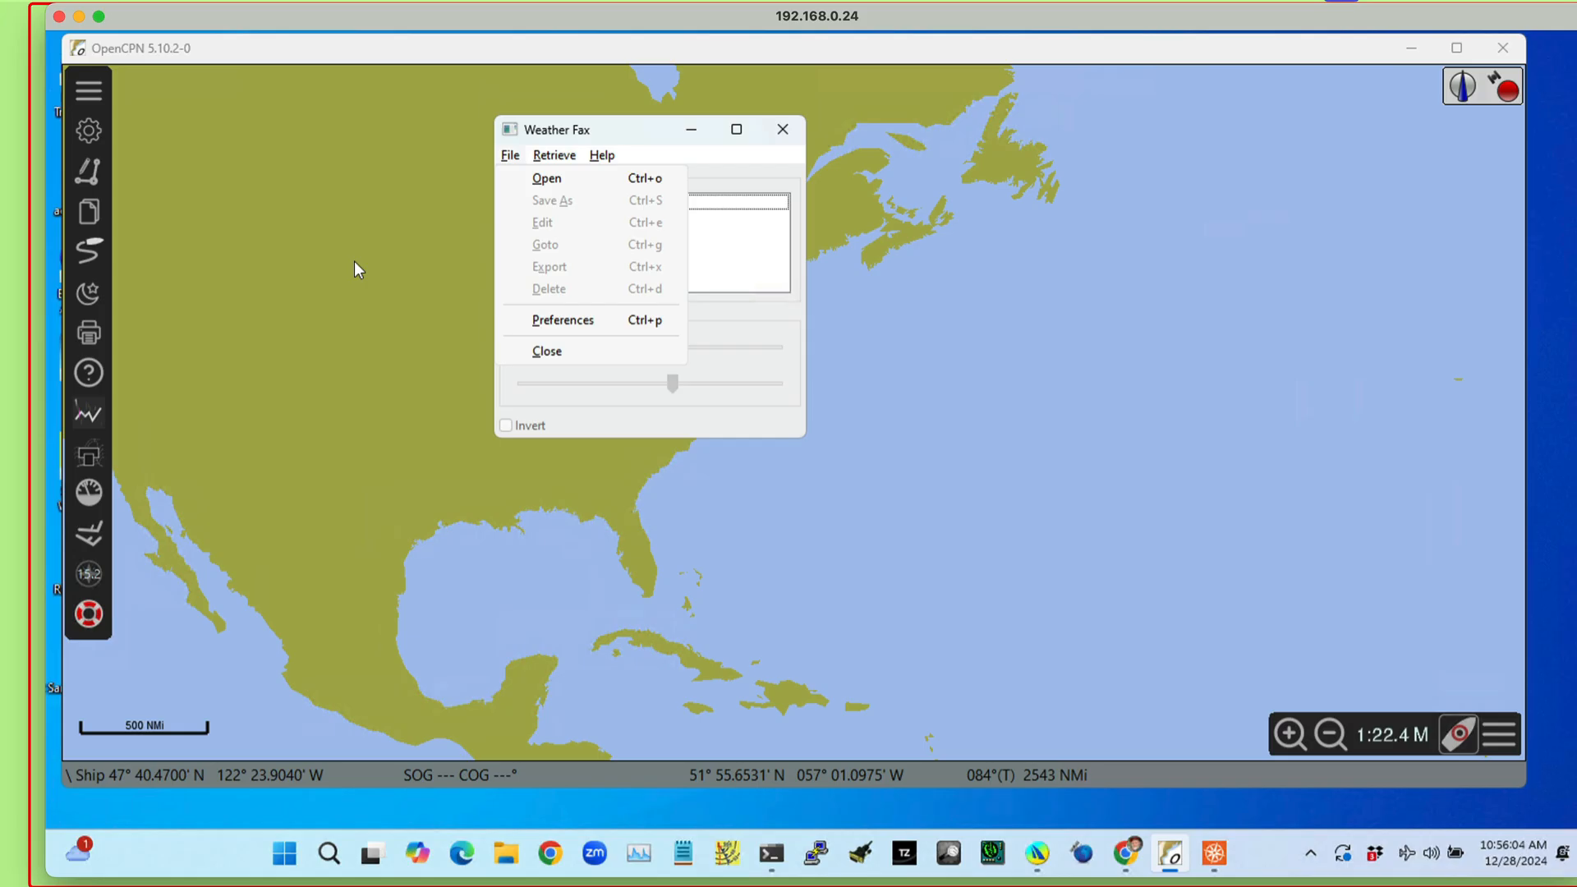
pyautogui.click(987, 299)
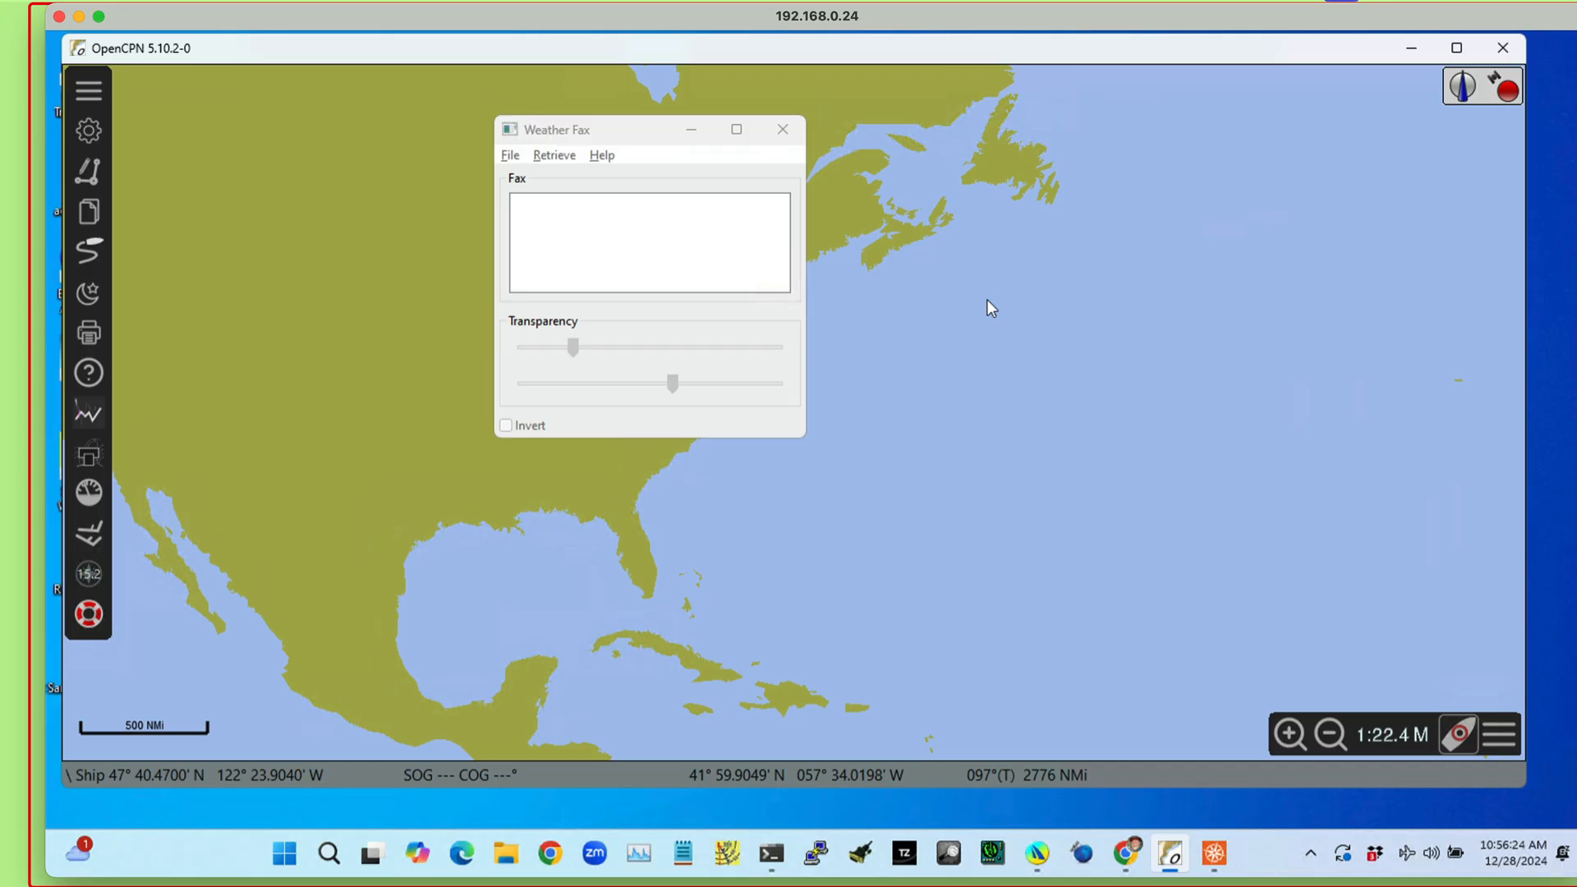
pyautogui.click(551, 157)
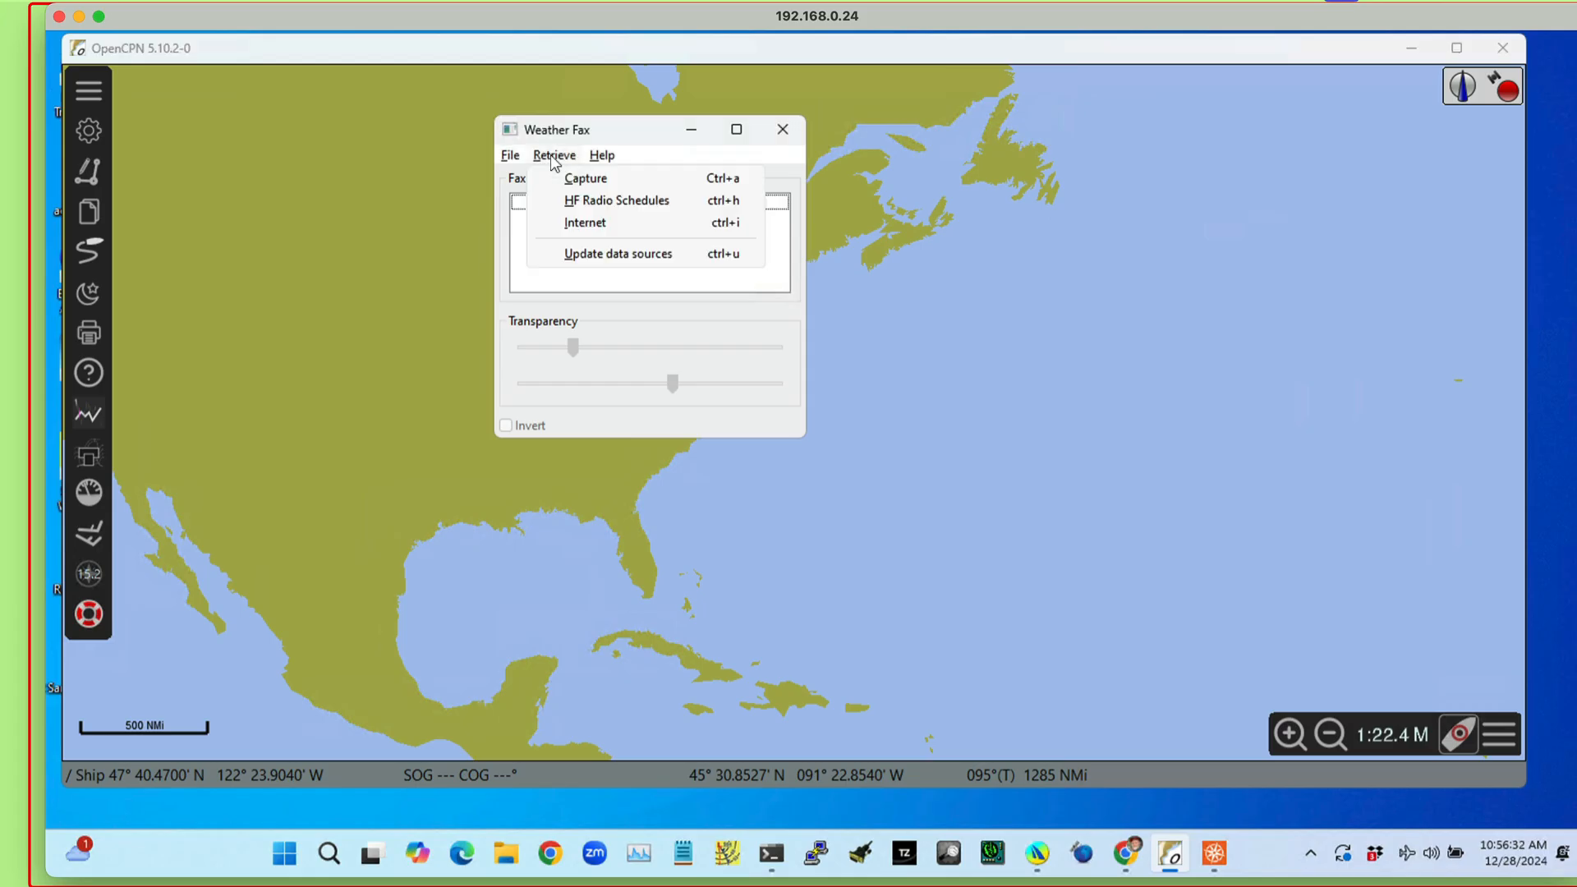
pyautogui.click(583, 223)
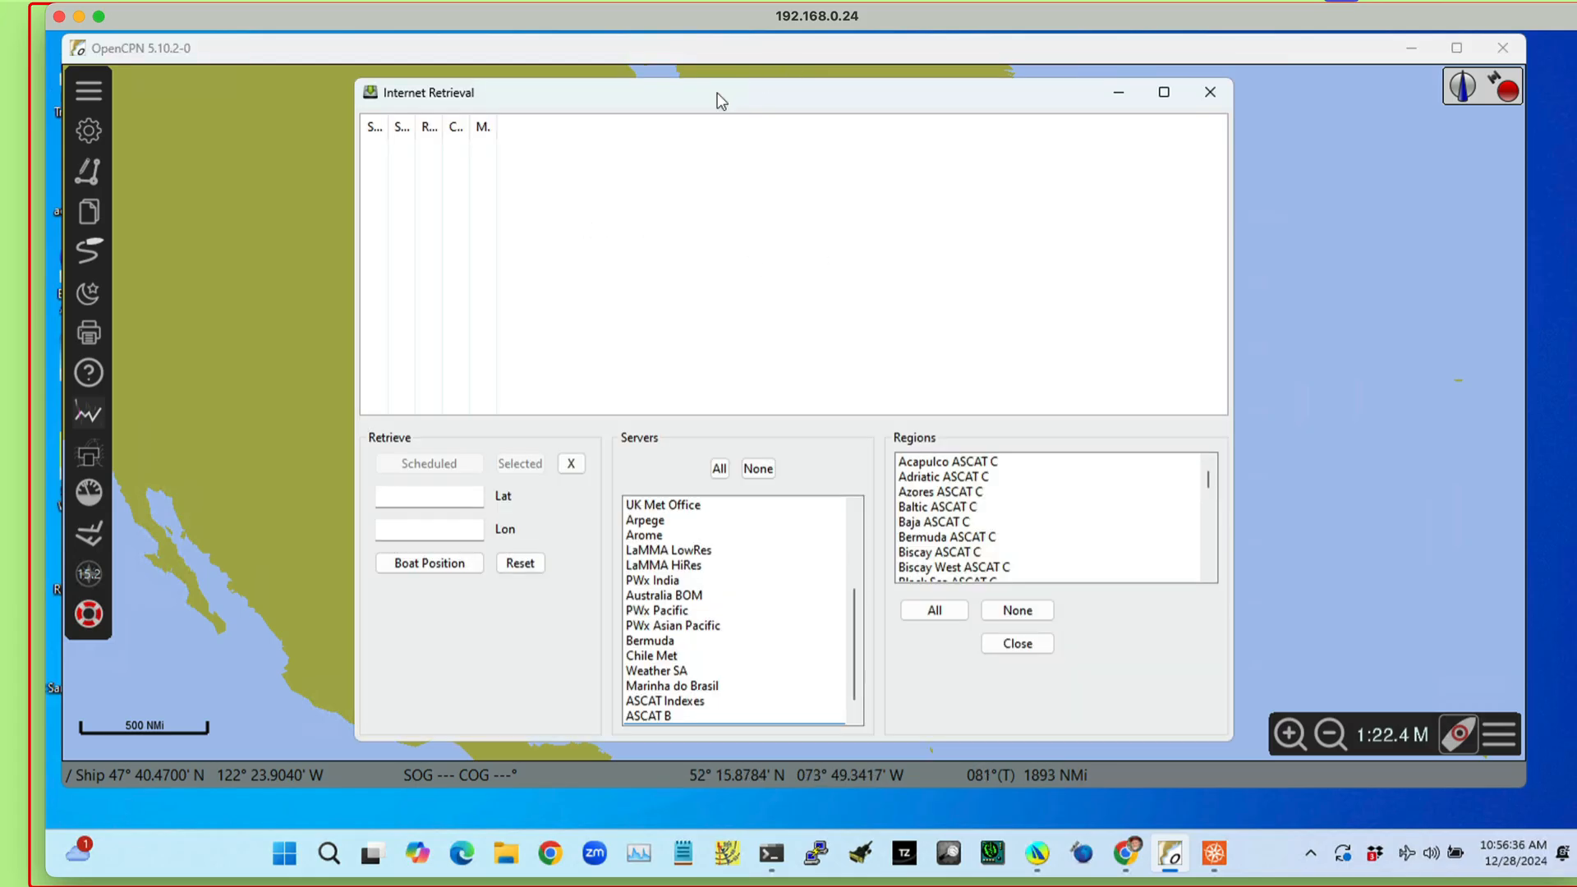
pyautogui.moveTo(722, 97); pyautogui.dragTo(624, 25)
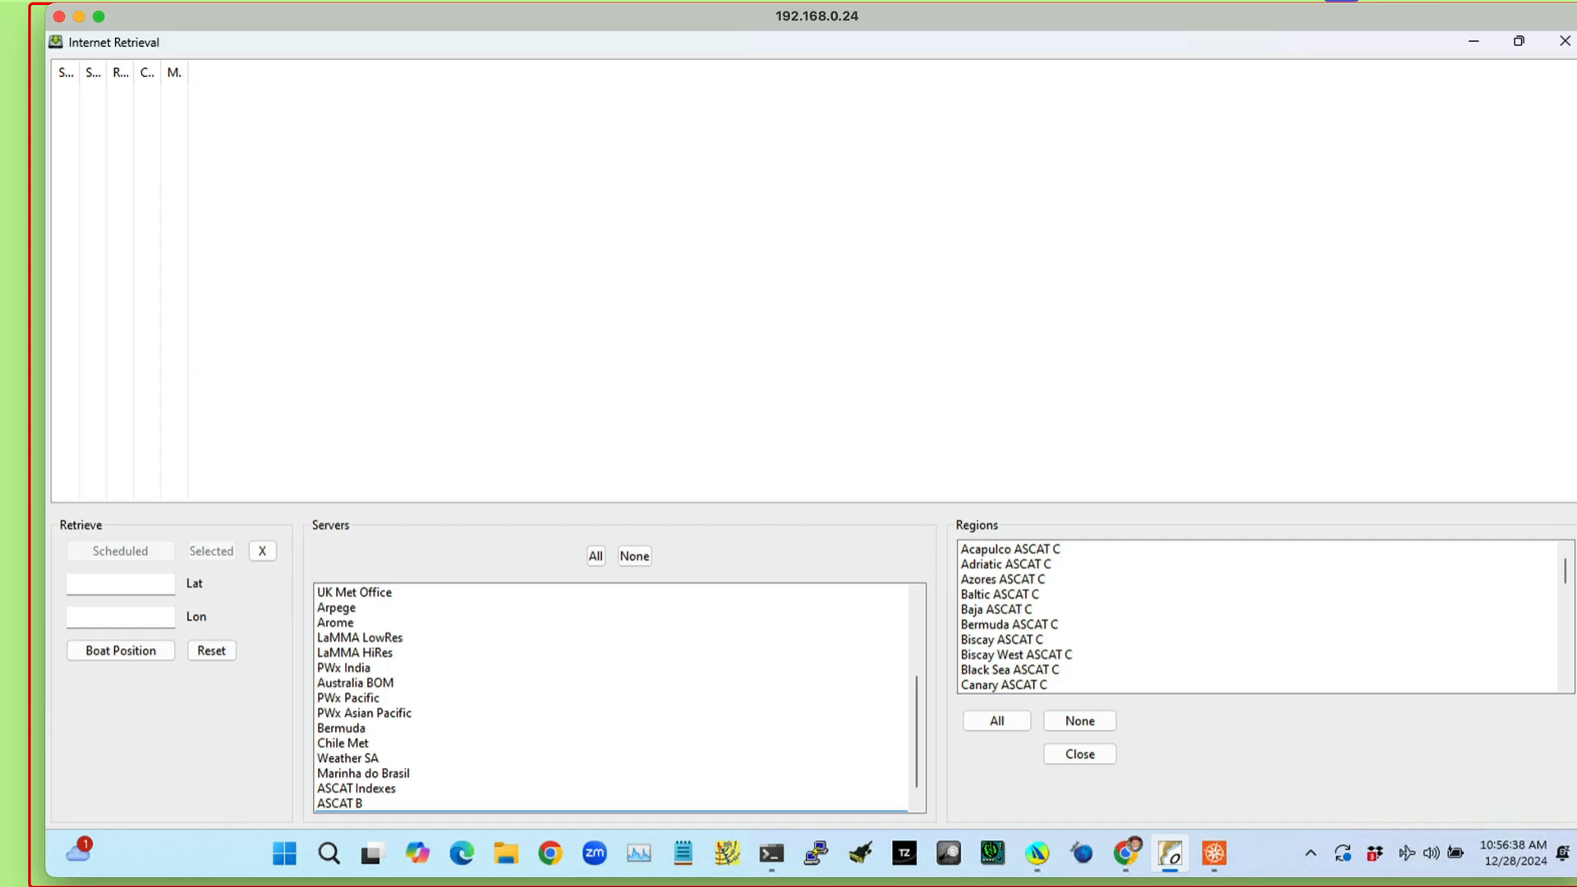
pyautogui.moveTo(1388, 37); pyautogui.dragTo(983, 104)
# - Retrieve the ASCAT North America Index from the ASCAT Indexes server, using the existing file
pyautogui.scroll(-1, 817, 631)
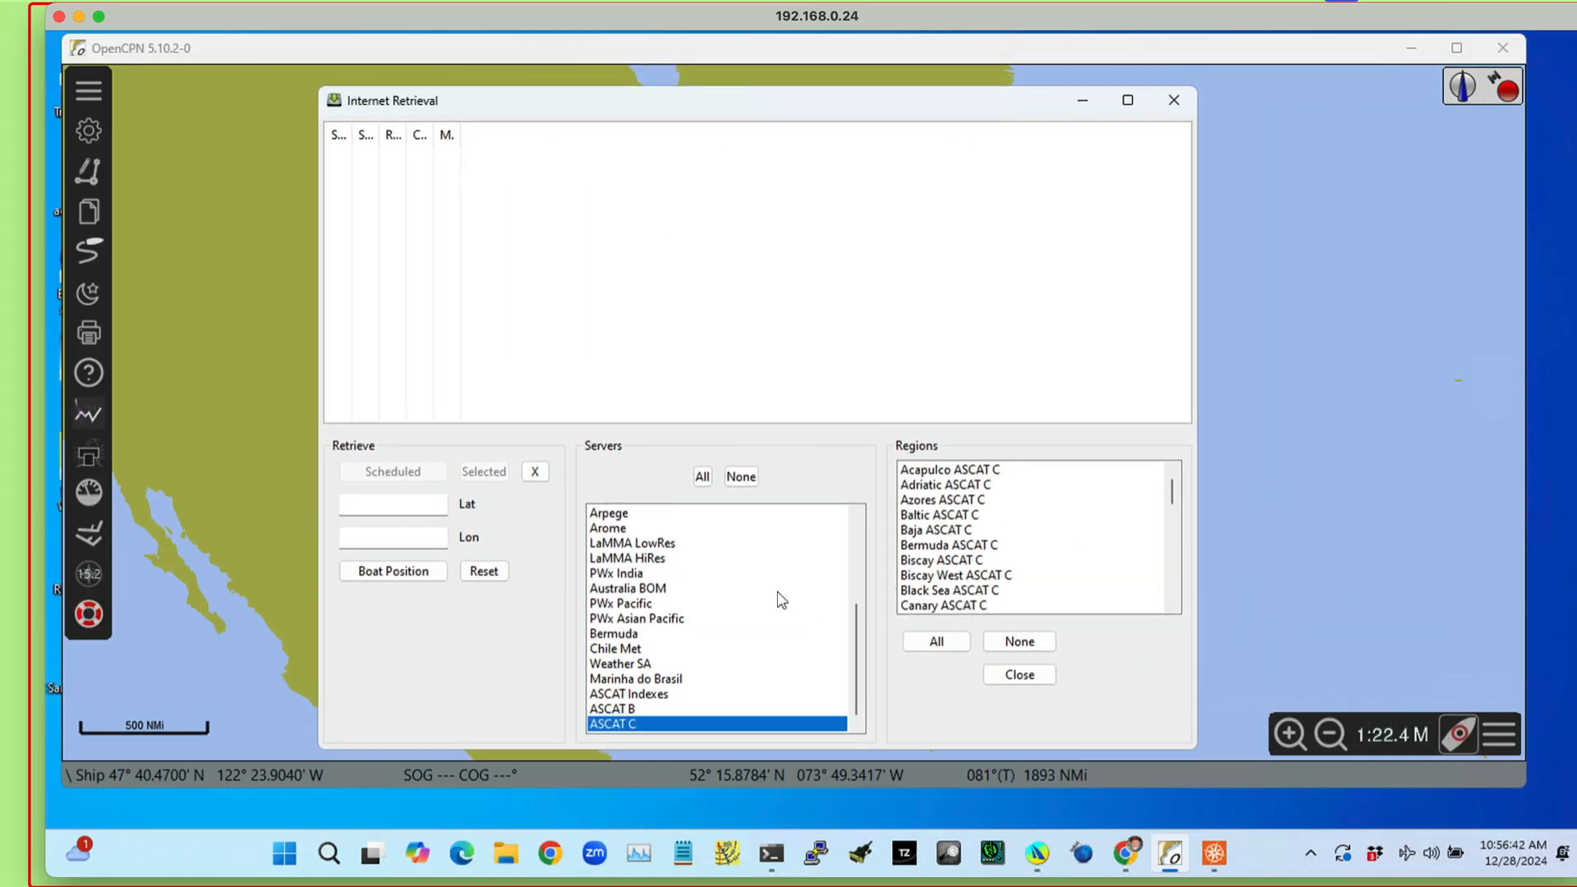
pyautogui.click(628, 697)
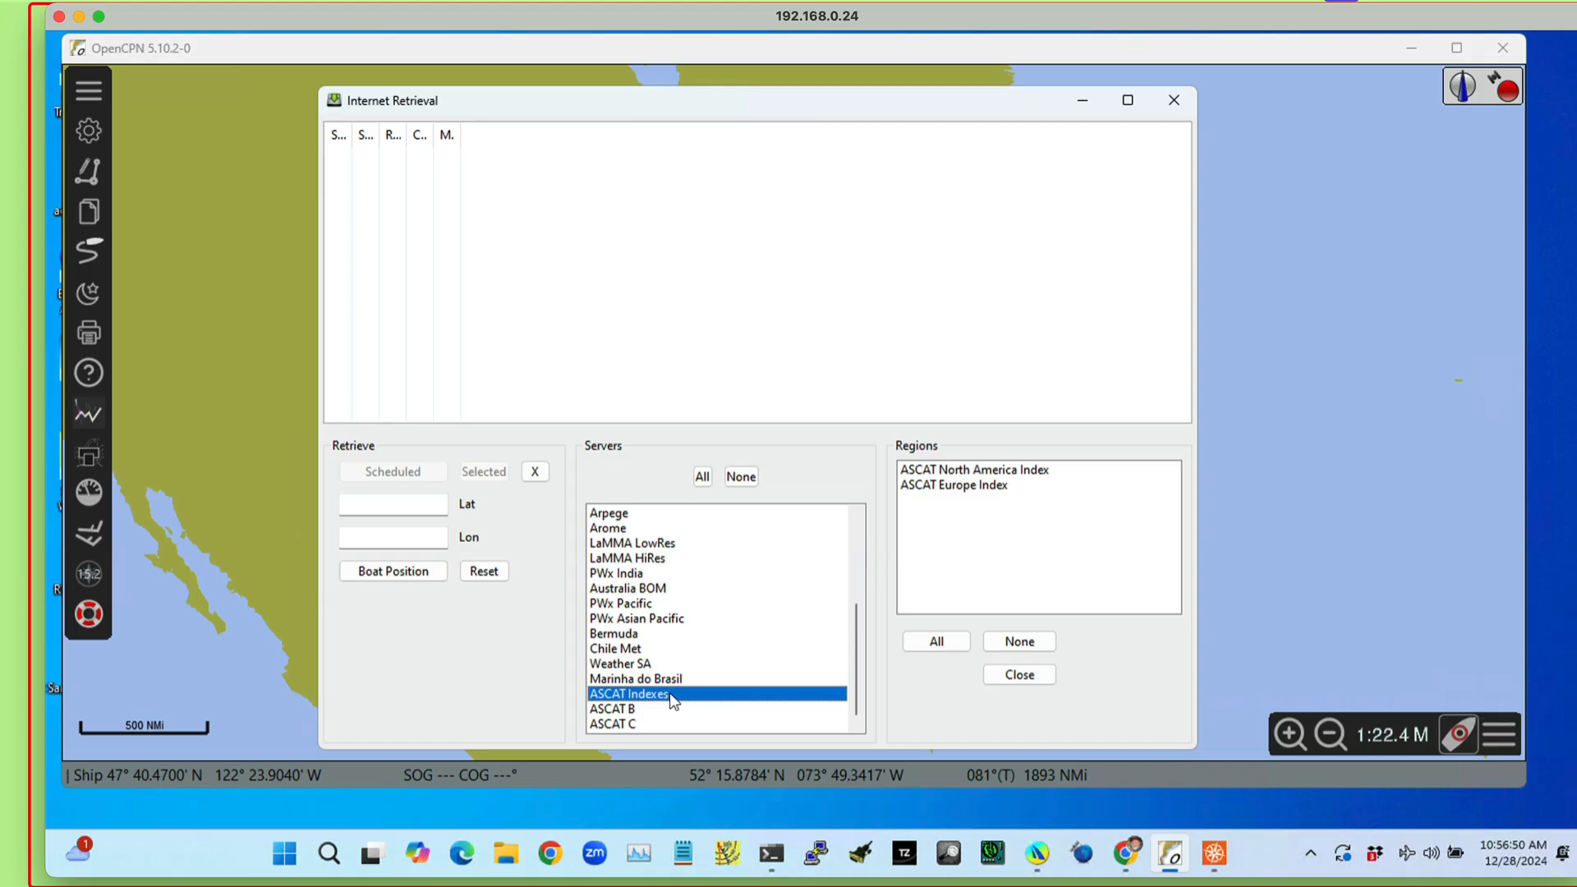
pyautogui.click(944, 475)
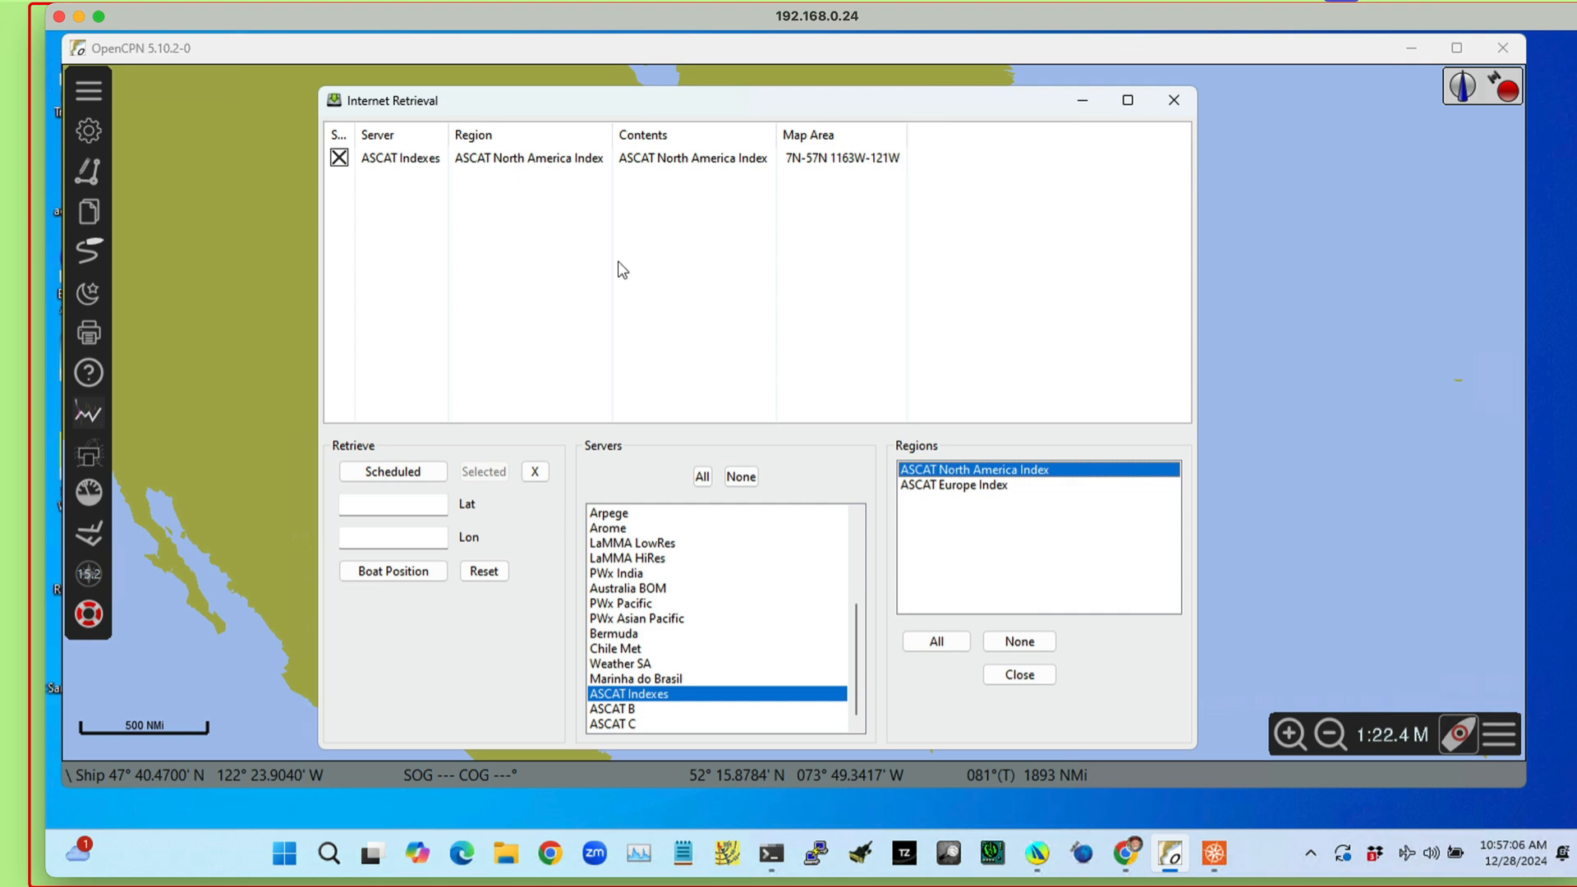
pyautogui.click(551, 161)
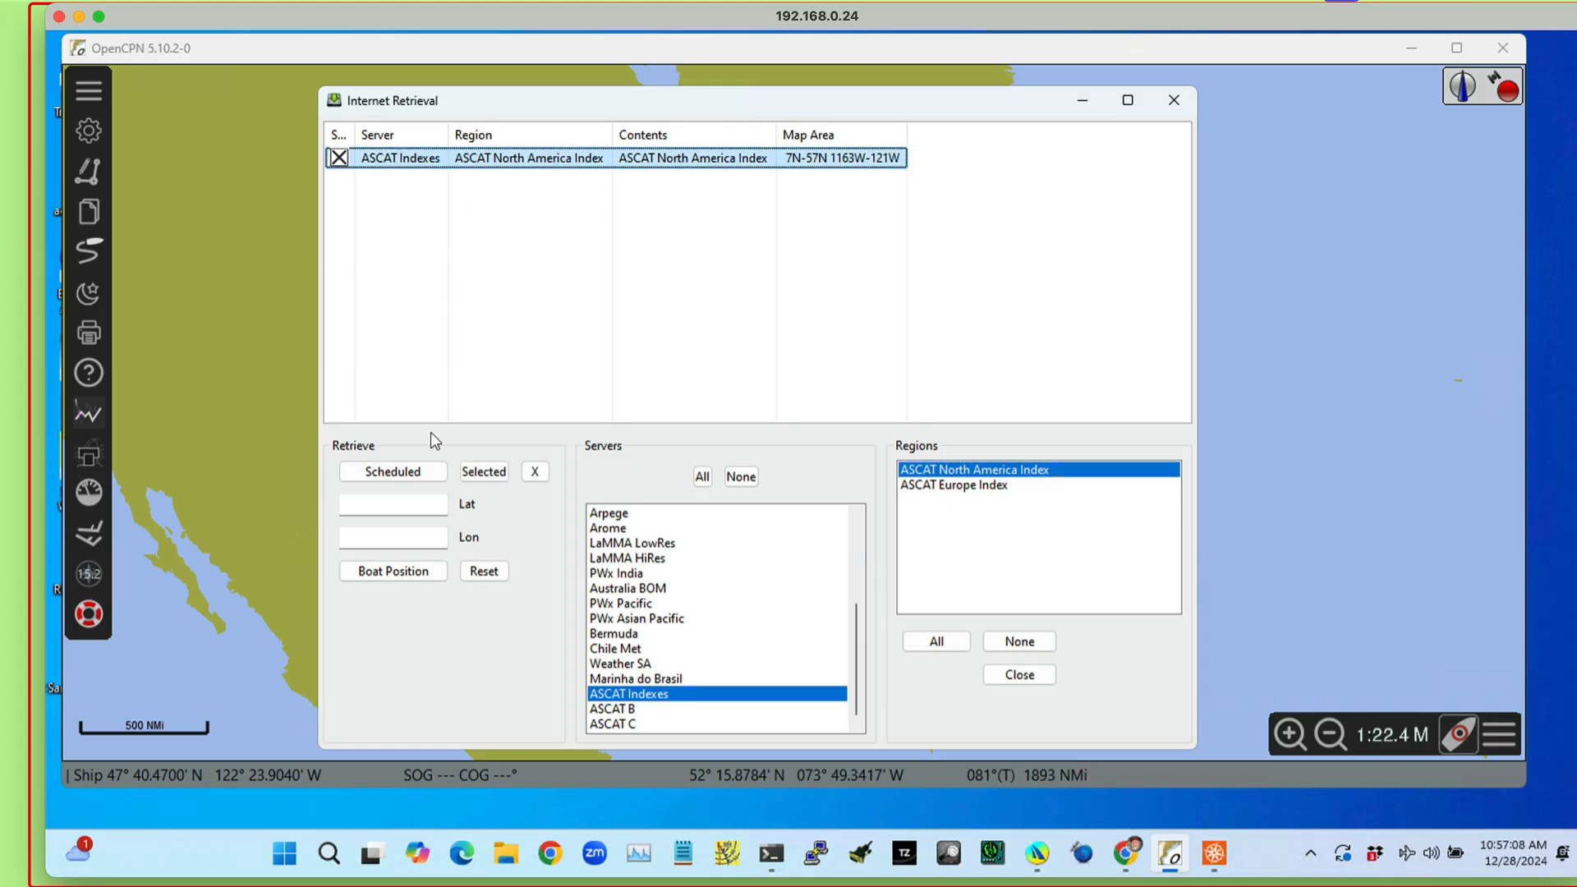
pyautogui.click(484, 475)
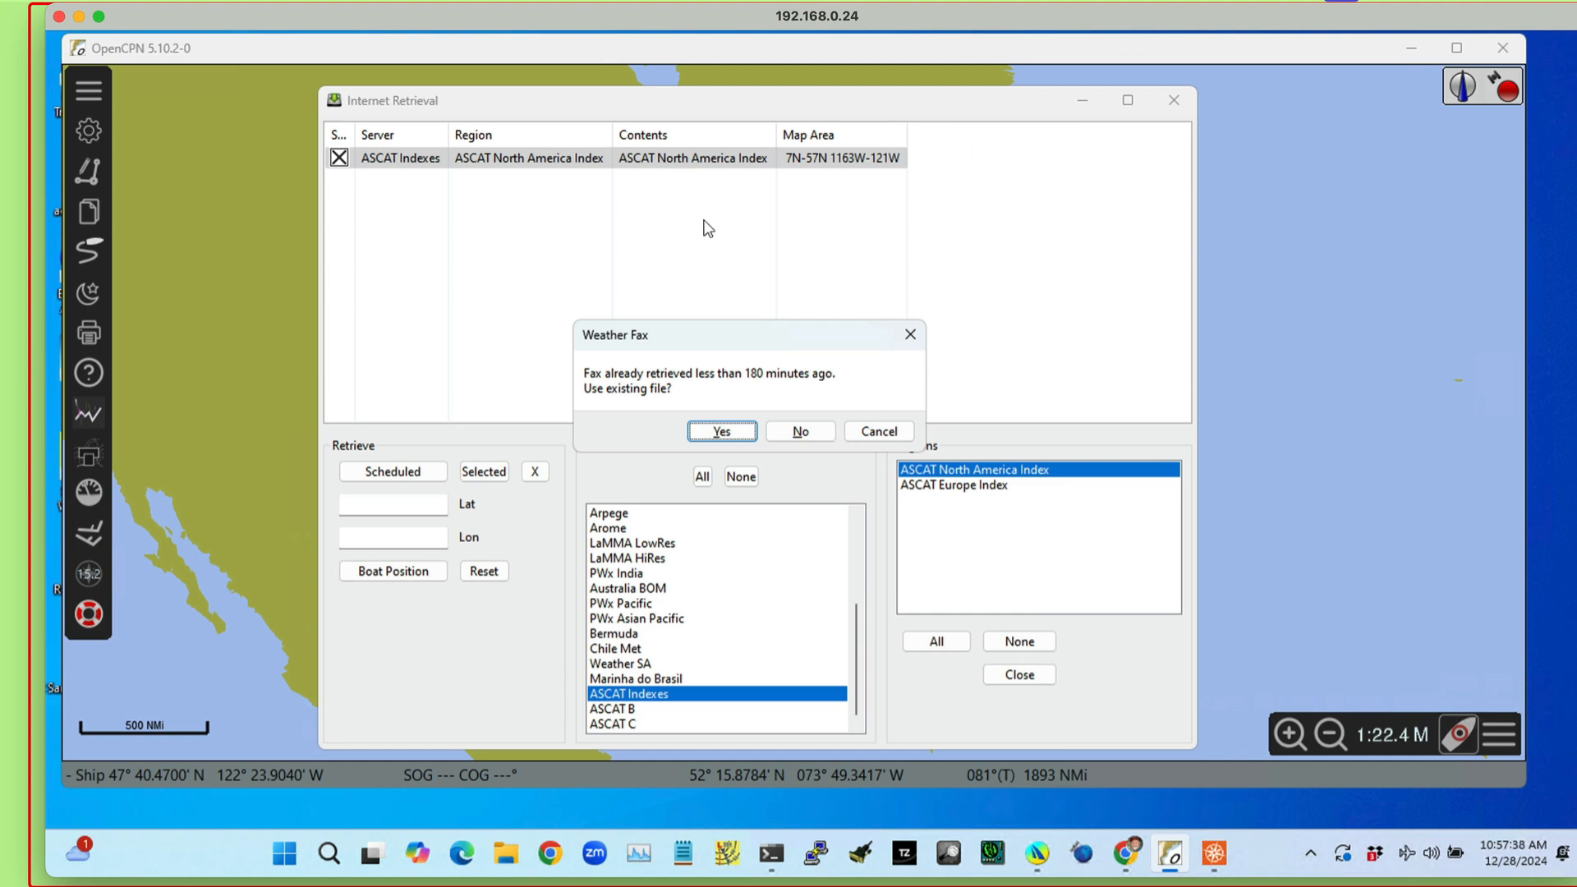
pyautogui.click(719, 432)
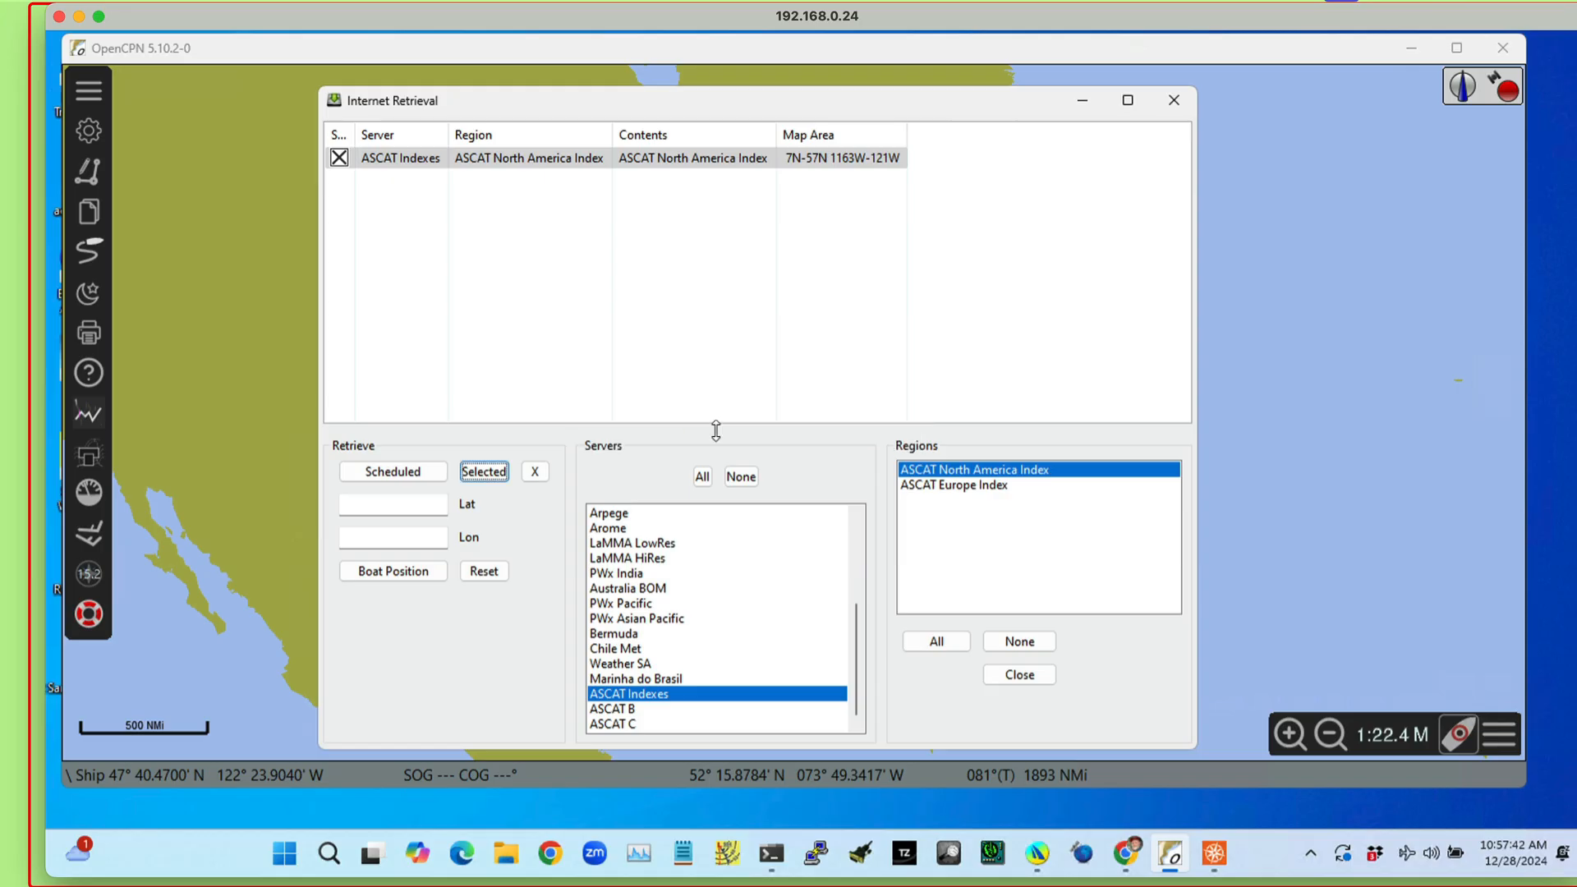
# - Move the Internet Retrieval and Weather Fax windows aside and lower both transparency settings to make the North America index overlay clearer
pyautogui.moveTo(870, 101); pyautogui.dragTo(1232, 739)
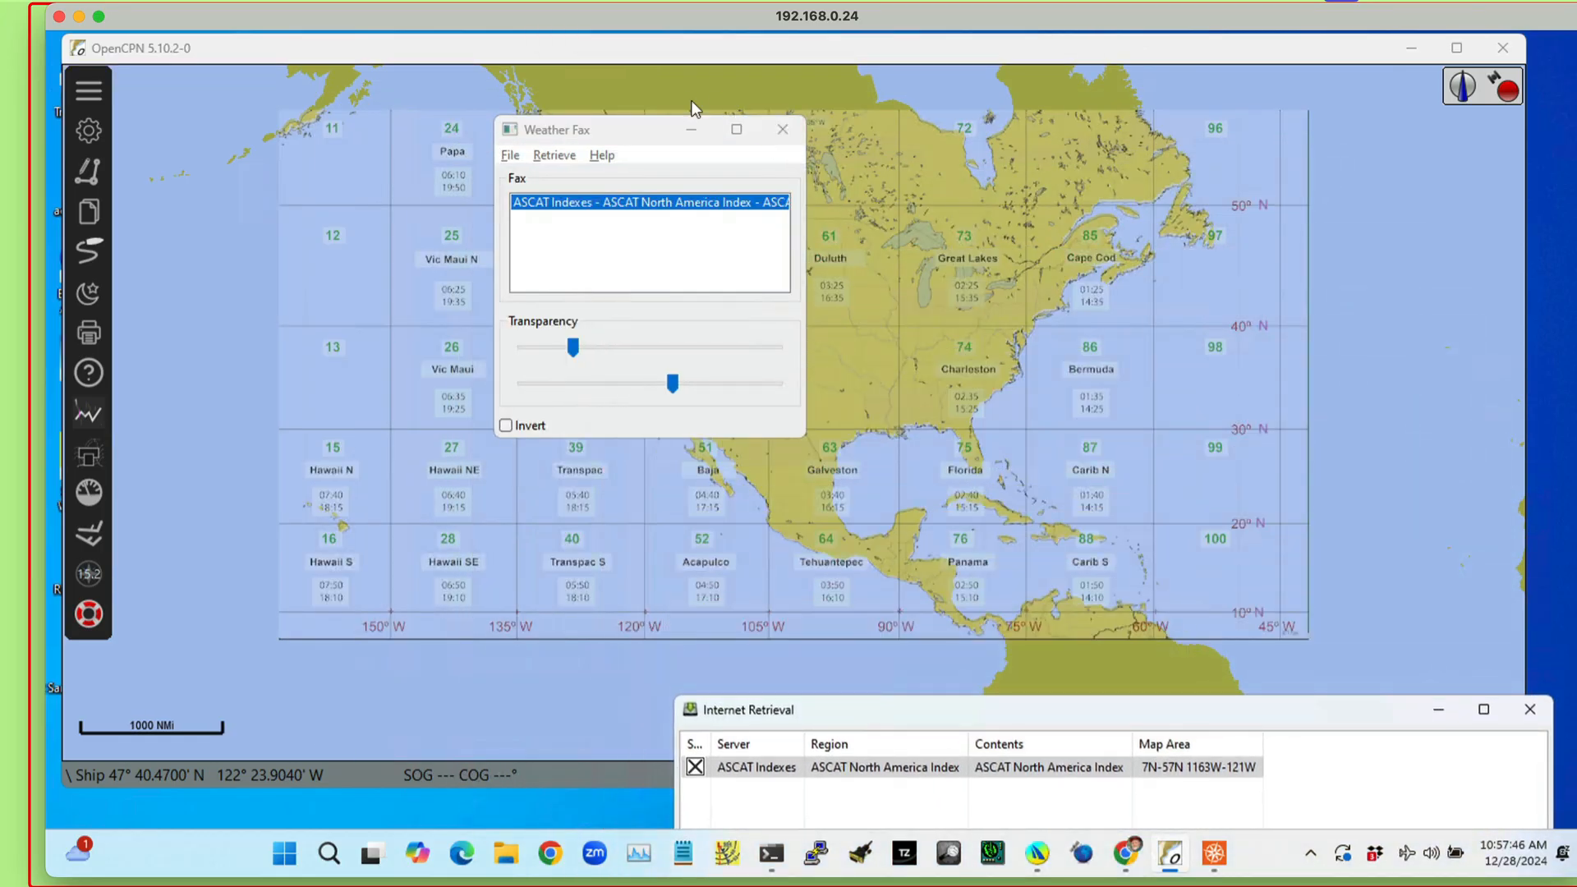
pyautogui.moveTo(643, 129); pyautogui.dragTo(1129, 136)
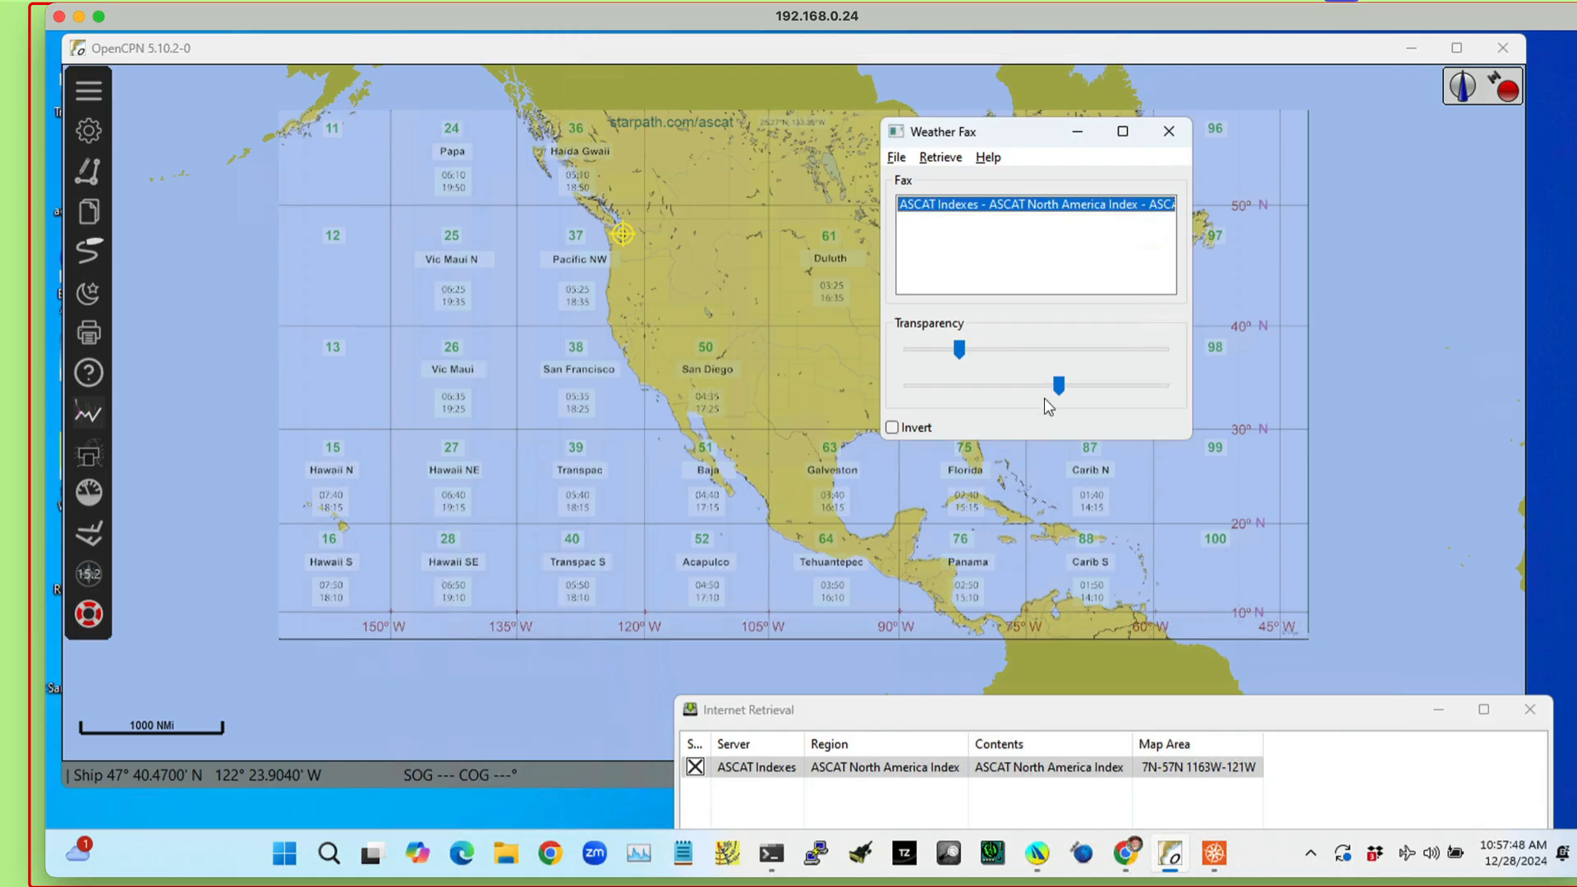
pyautogui.moveTo(1048, 384); pyautogui.dragTo(919, 348)
pyautogui.click(948, 348)
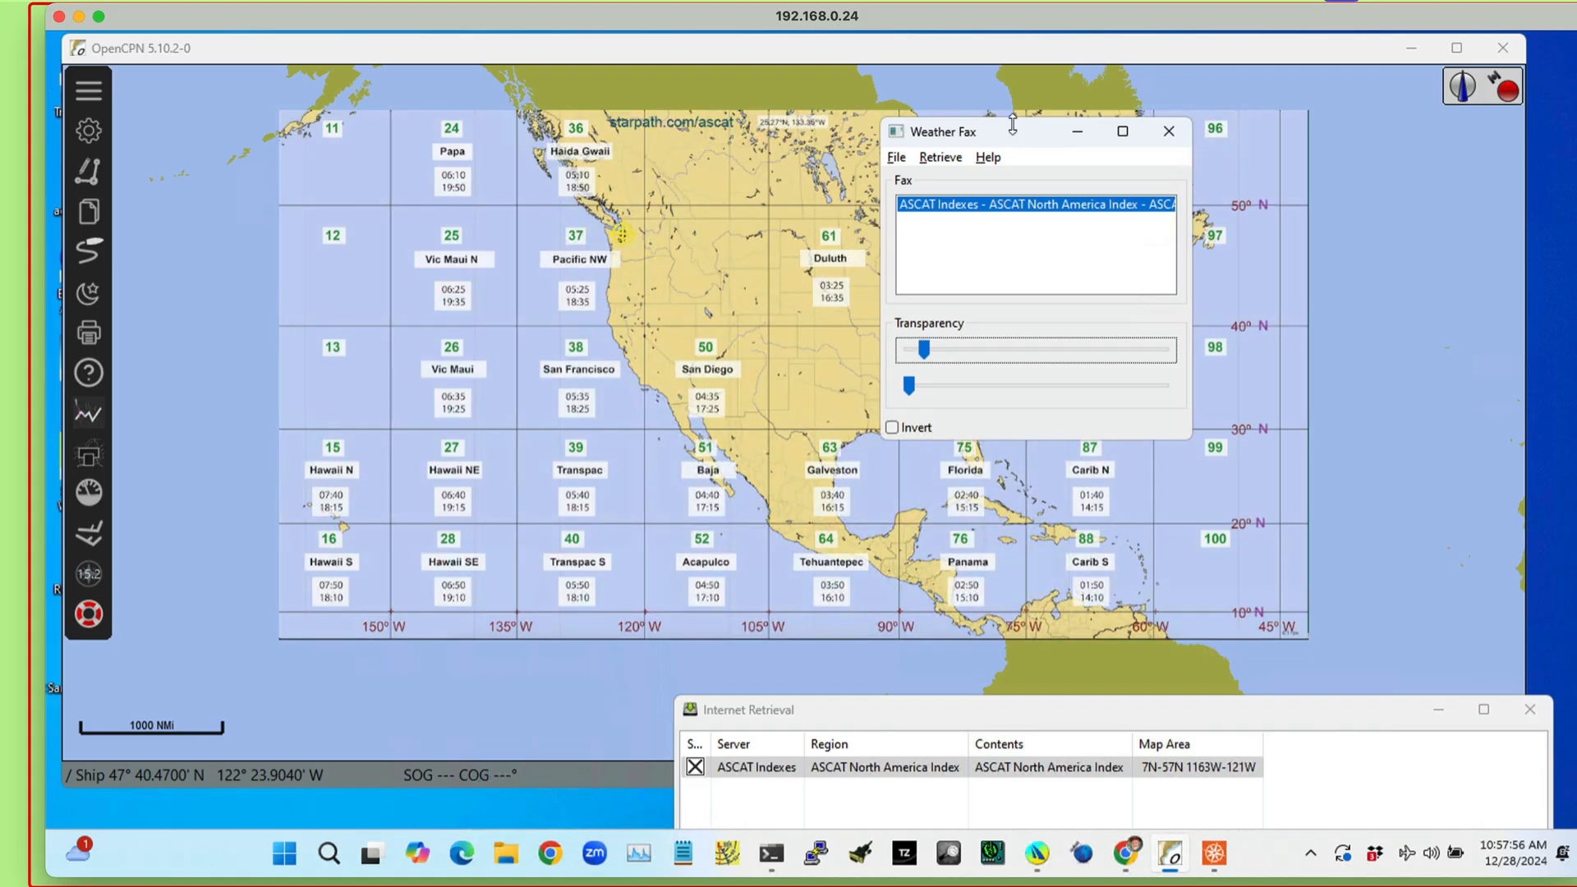
# - Clear the Weather Fax window off the overlay and examine the North America index zones, their names, numbers and pass times
pyautogui.moveTo(1023, 130); pyautogui.dragTo(1438, 517)
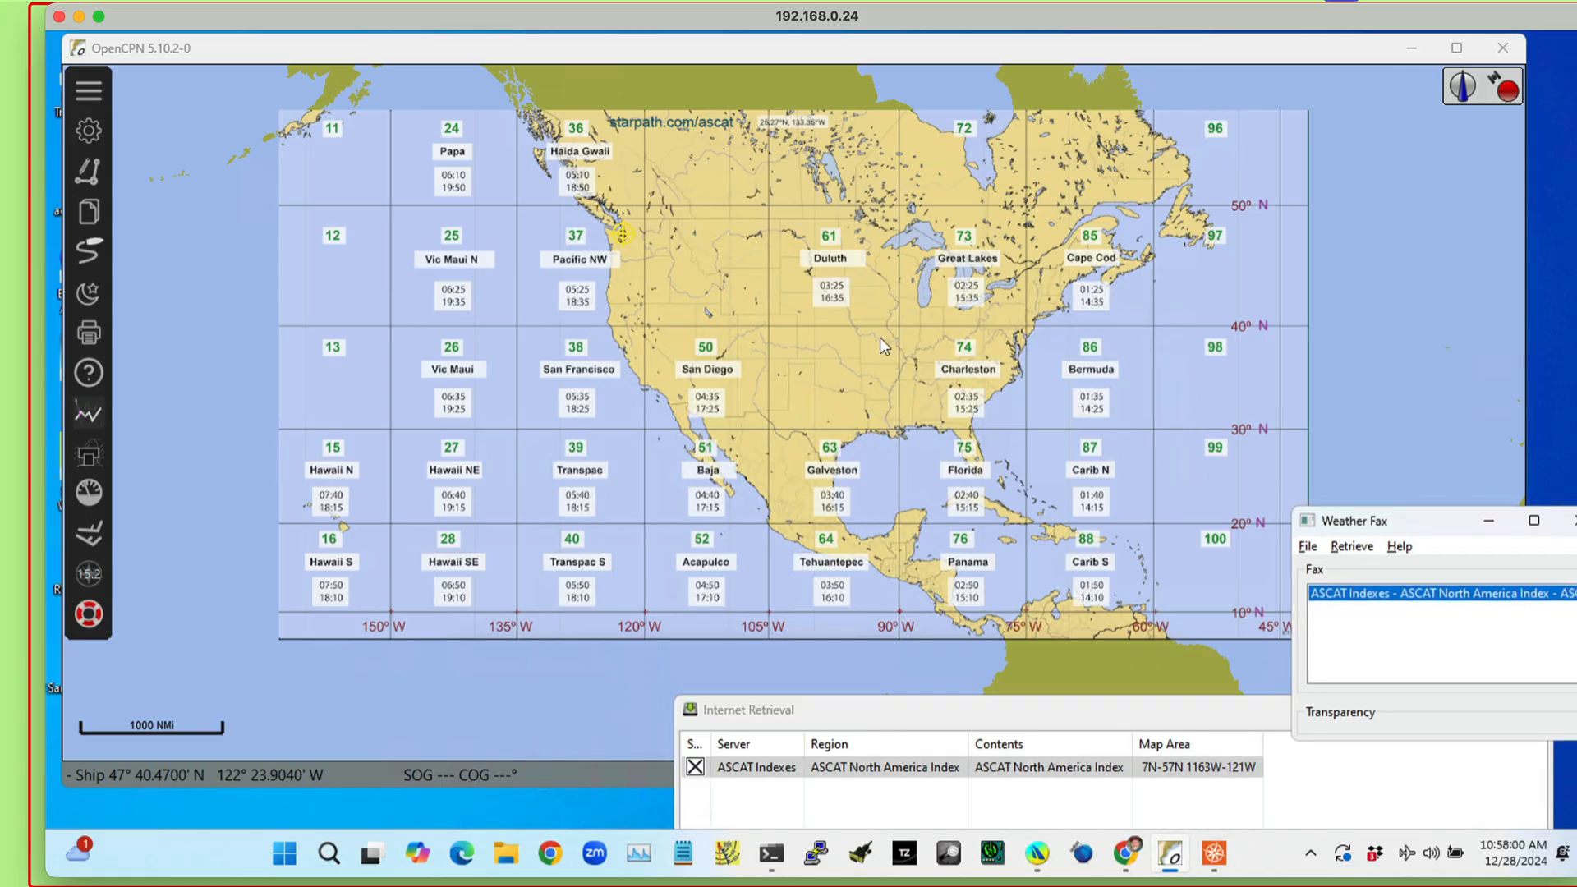
pyautogui.moveTo(831, 314); pyautogui.dragTo(786, 238)
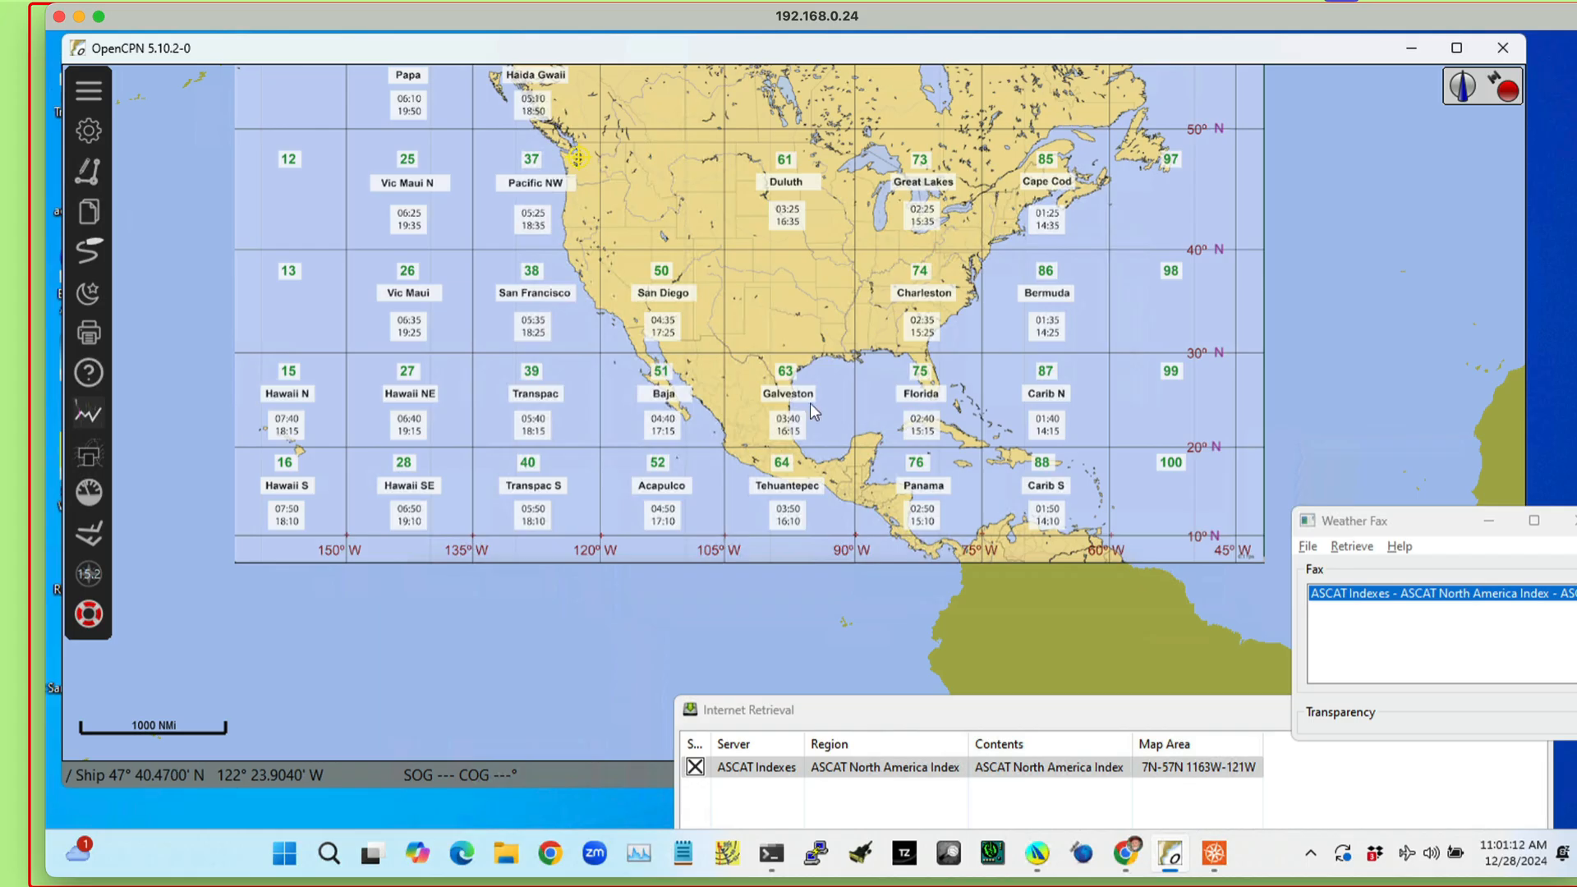
pyautogui.moveTo(1101, 308); pyautogui.dragTo(934, 315)
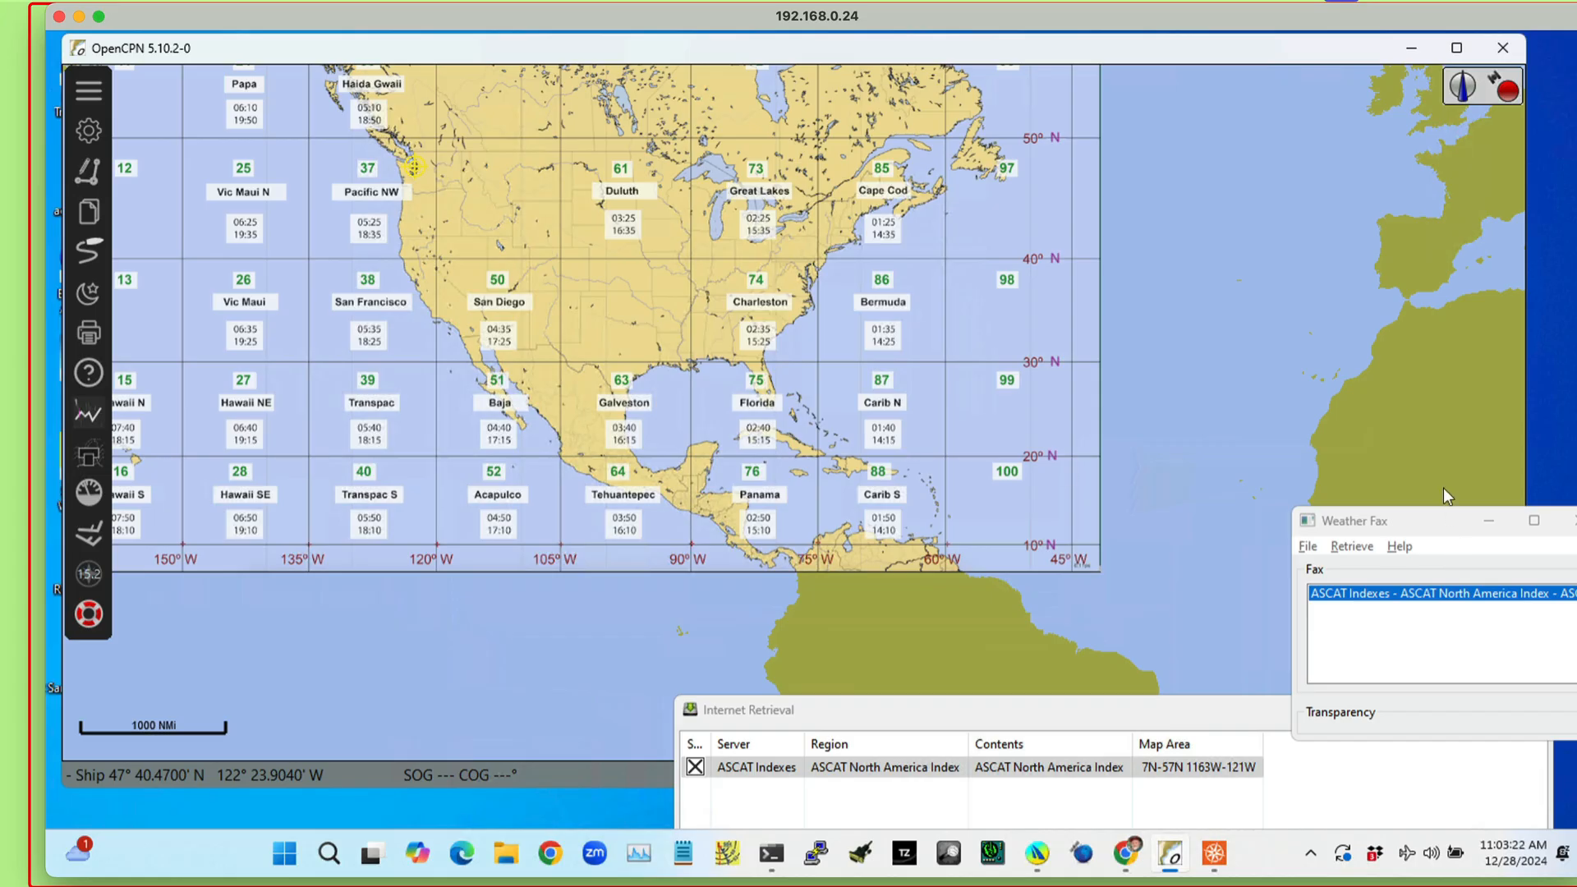
# - Bring the Weather Fax window and the full Internet Retrieval window back into view over the chart
pyautogui.moveTo(1429, 522); pyautogui.dragTo(1251, 386)
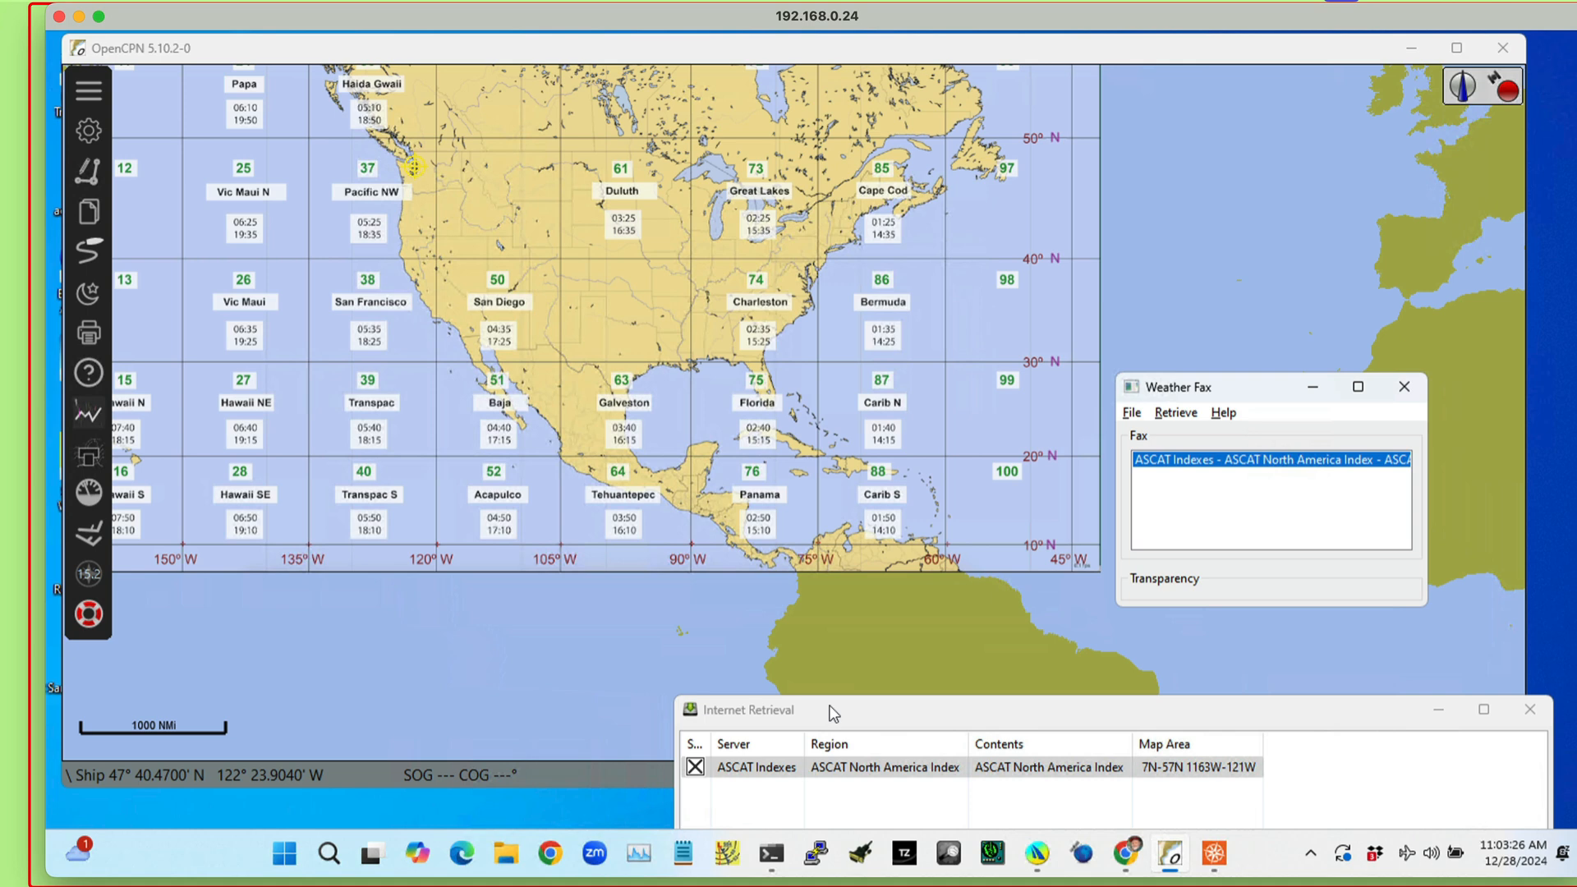
pyautogui.moveTo(912, 721); pyautogui.dragTo(801, 503)
pyautogui.moveTo(1283, 386); pyautogui.dragTo(1062, 288)
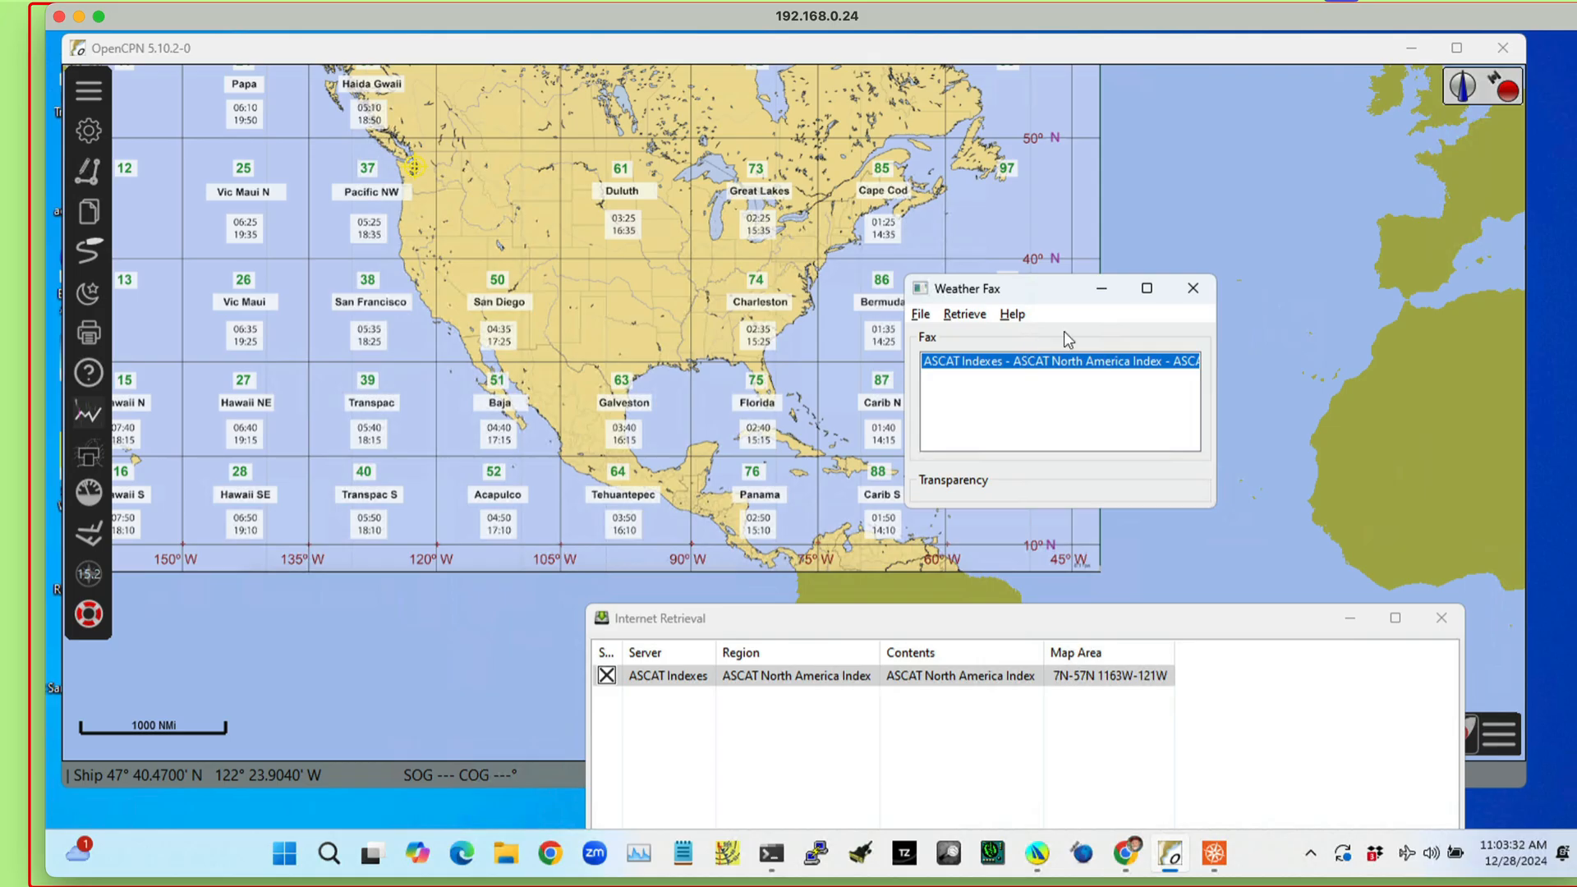
pyautogui.click(964, 314)
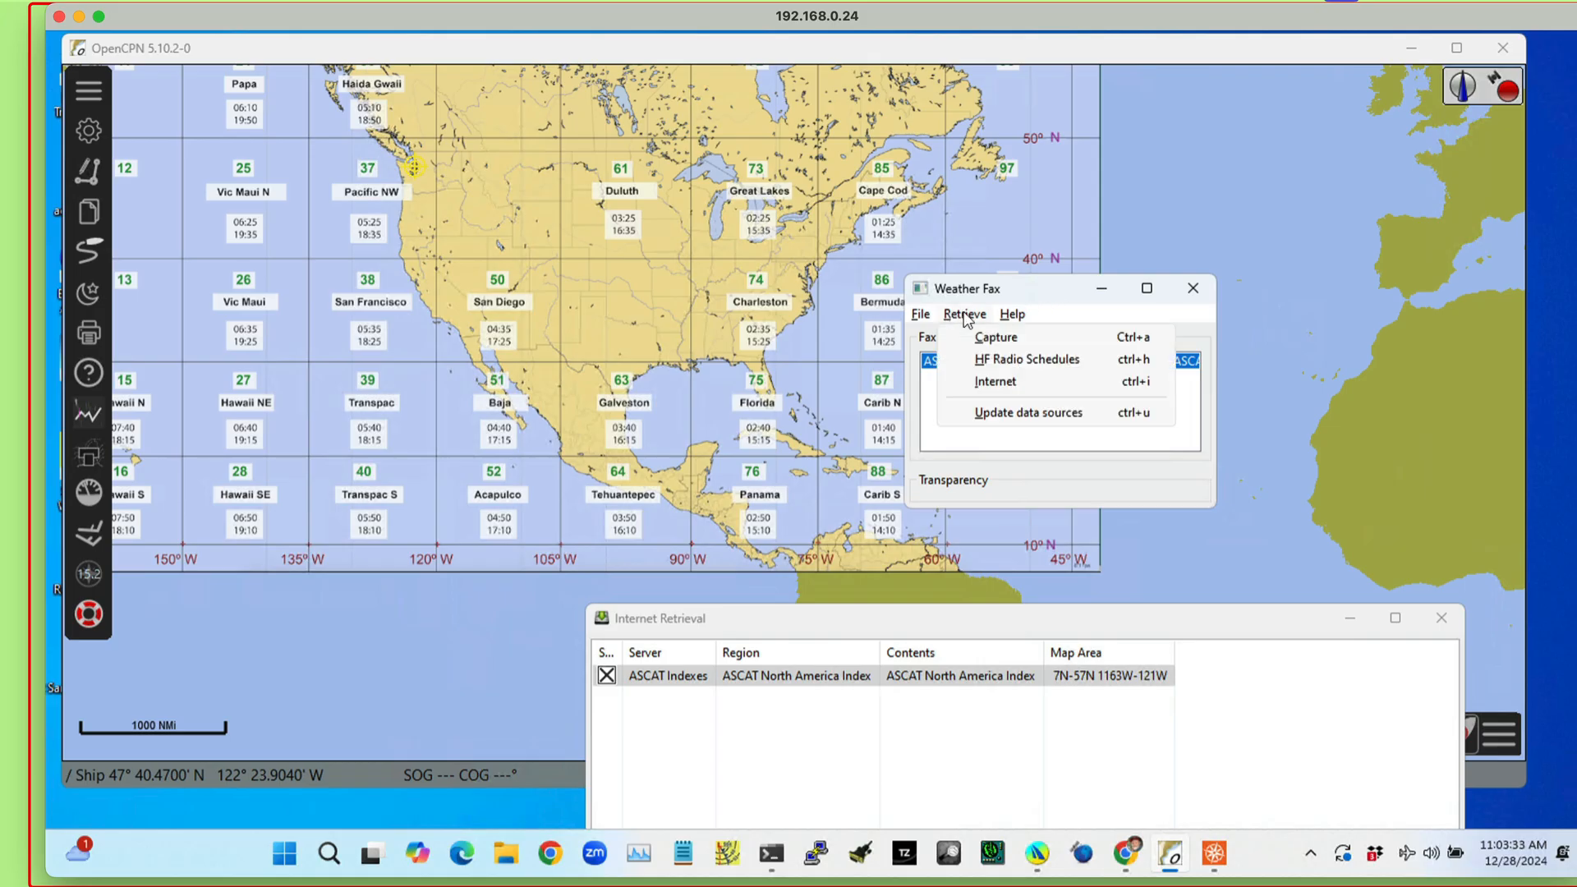
pyautogui.click(1001, 383)
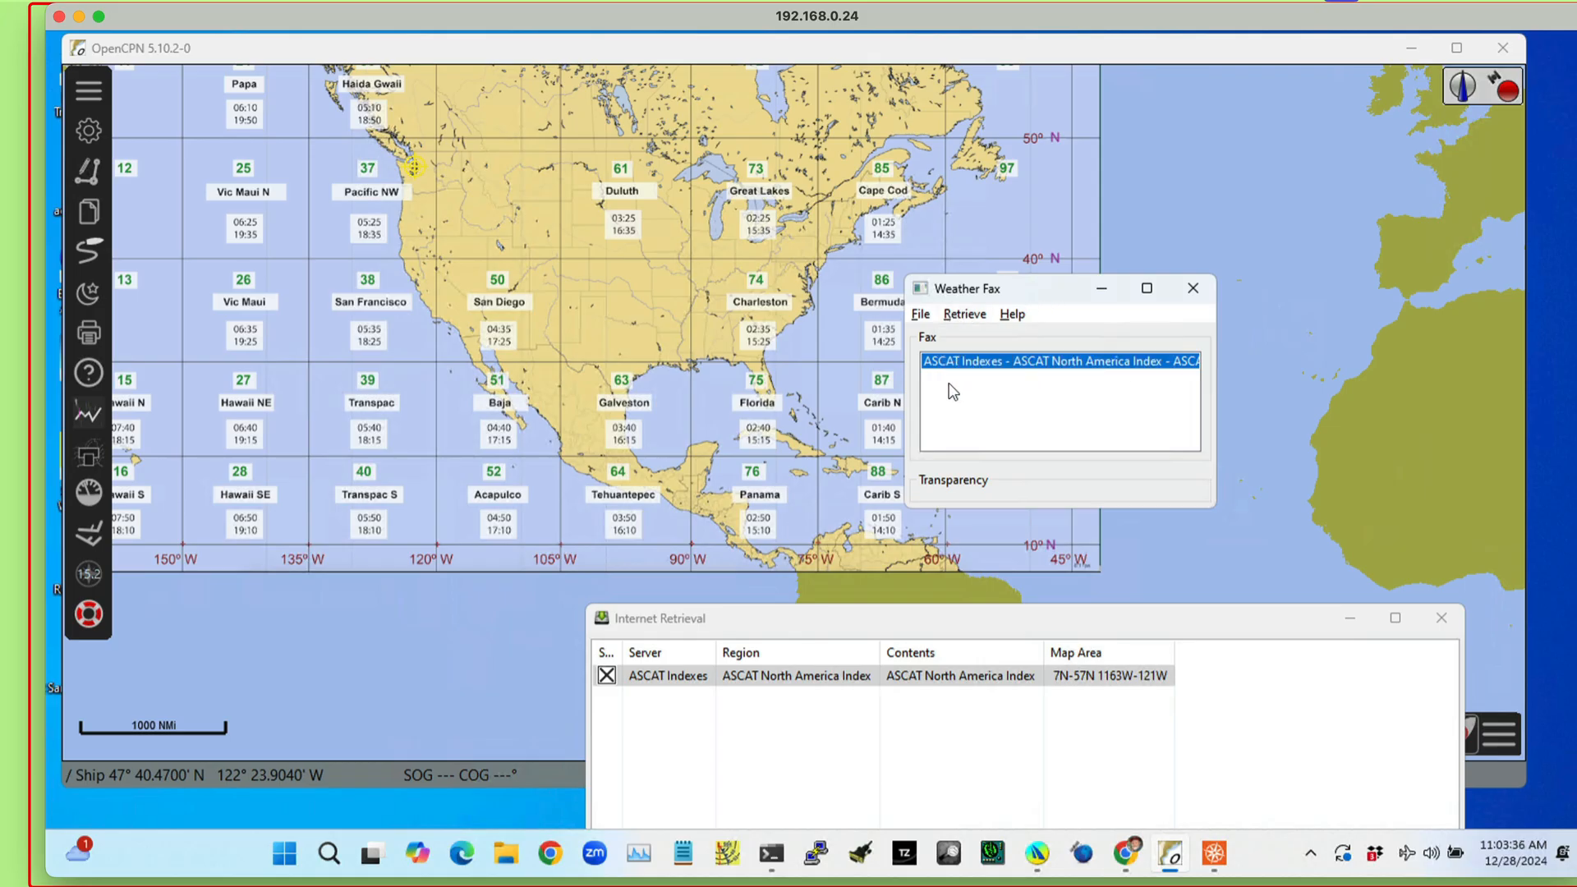
pyautogui.click(965, 314)
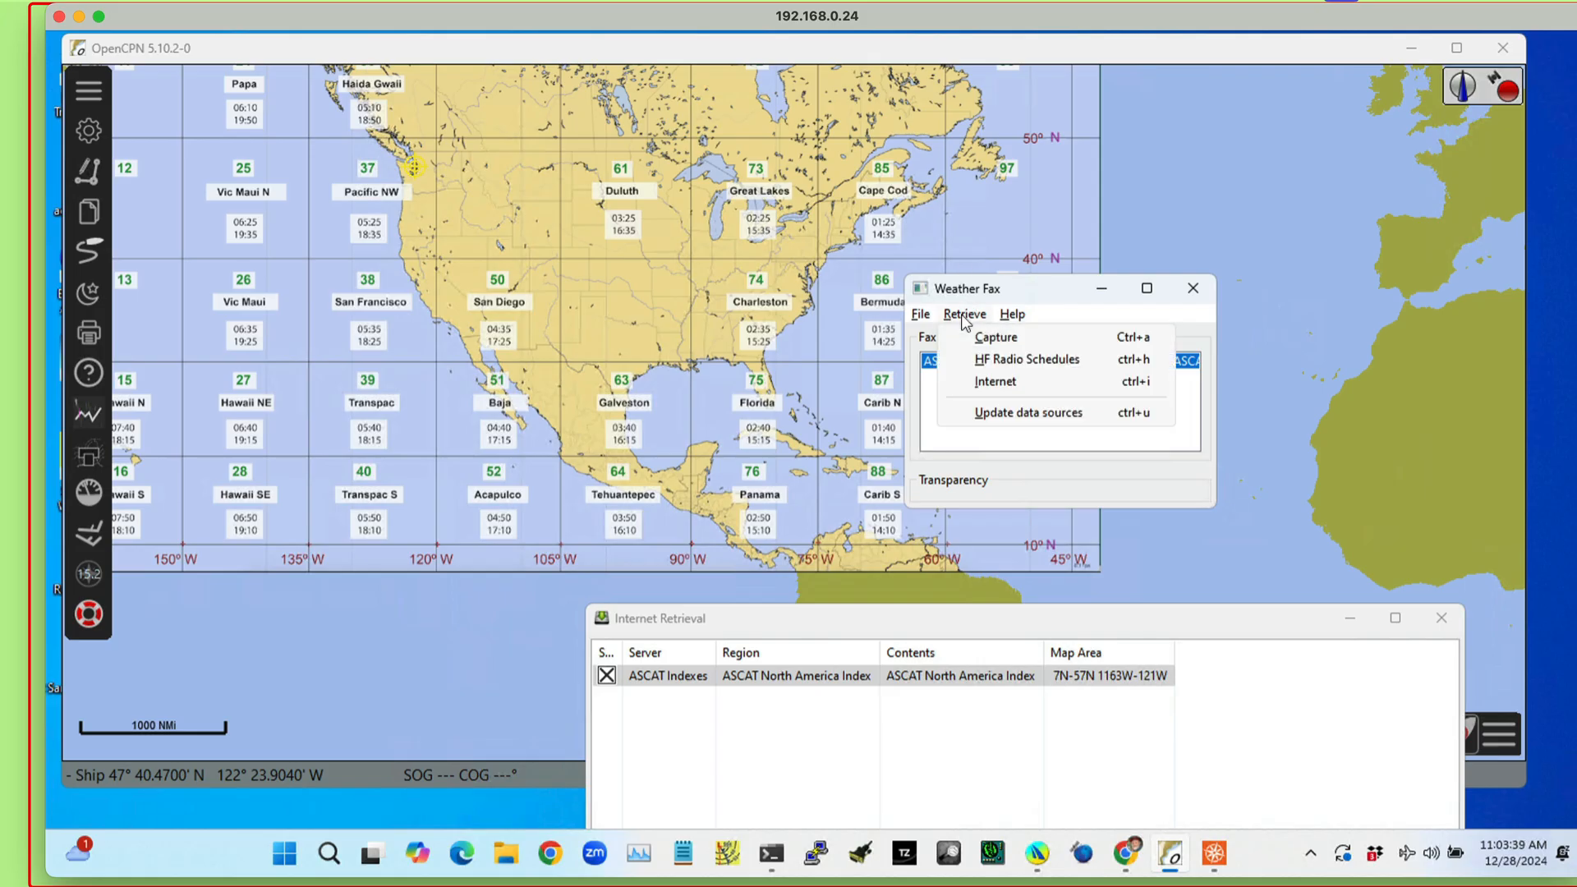
pyautogui.click(994, 382)
pyautogui.moveTo(1023, 296); pyautogui.dragTo(793, 113)
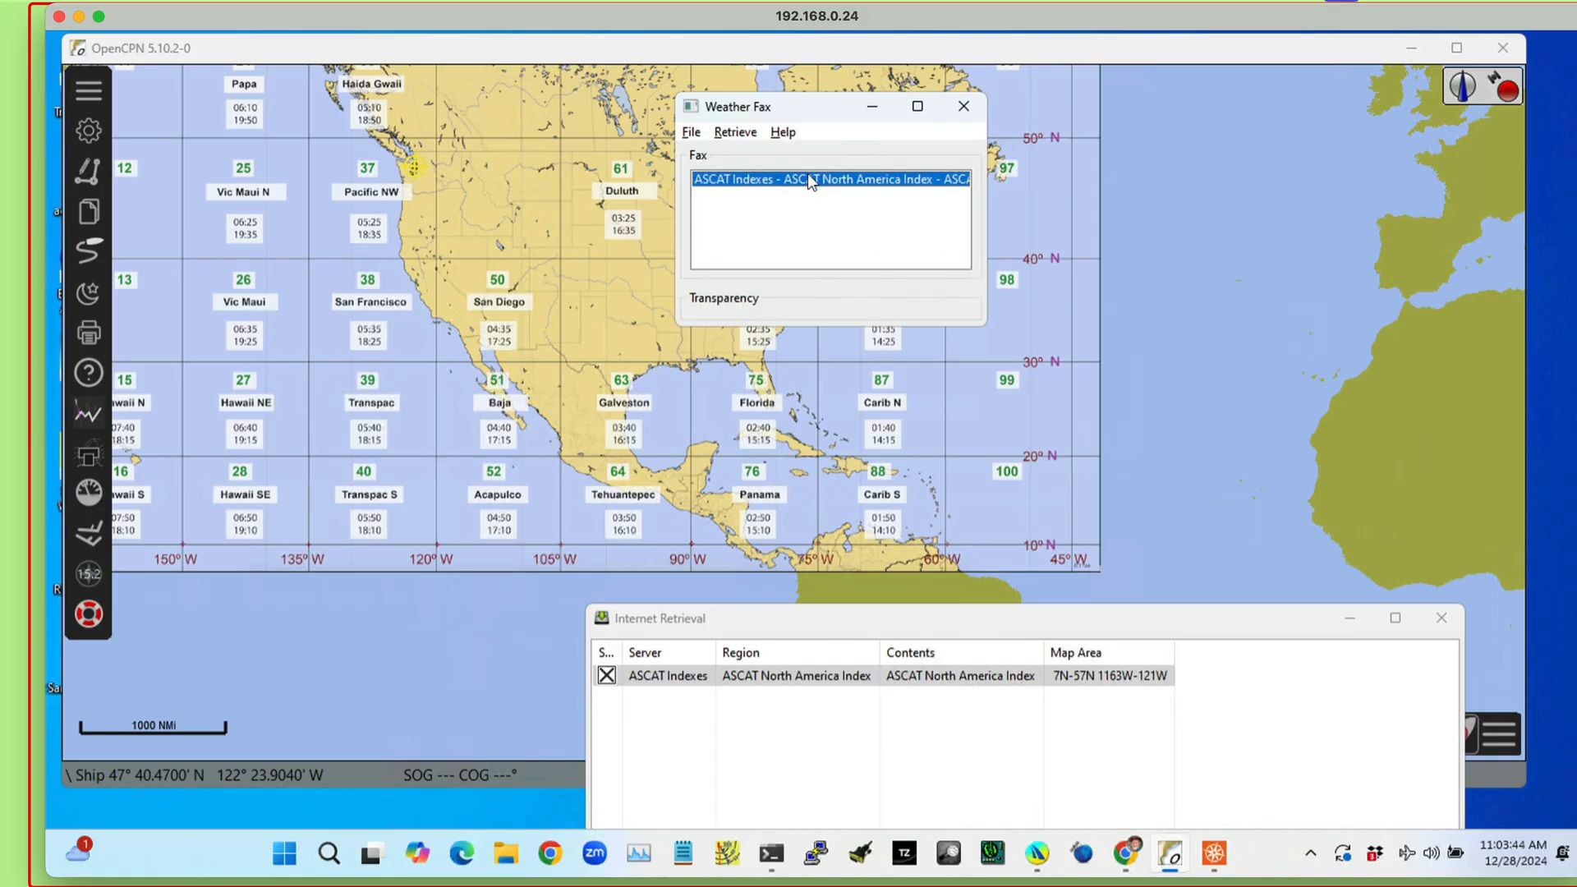
pyautogui.moveTo(831, 620); pyautogui.dragTo(735, 104)
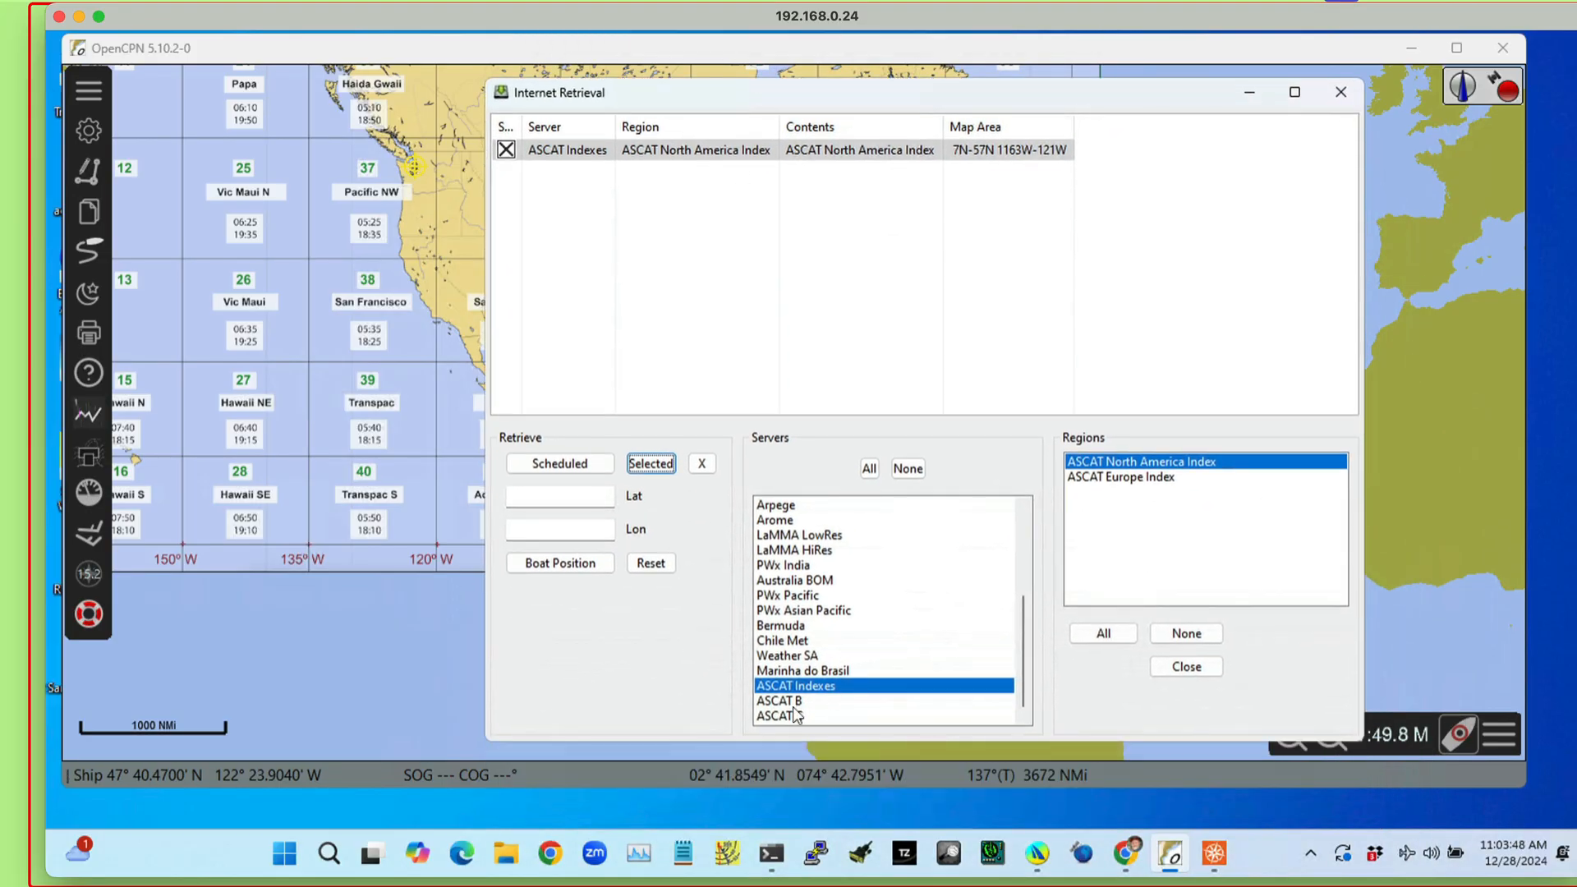
# - Retrieve the ASCAT Europe Index from the ASCAT Indexes server and overlay it on the chart
pyautogui.click(1151, 483)
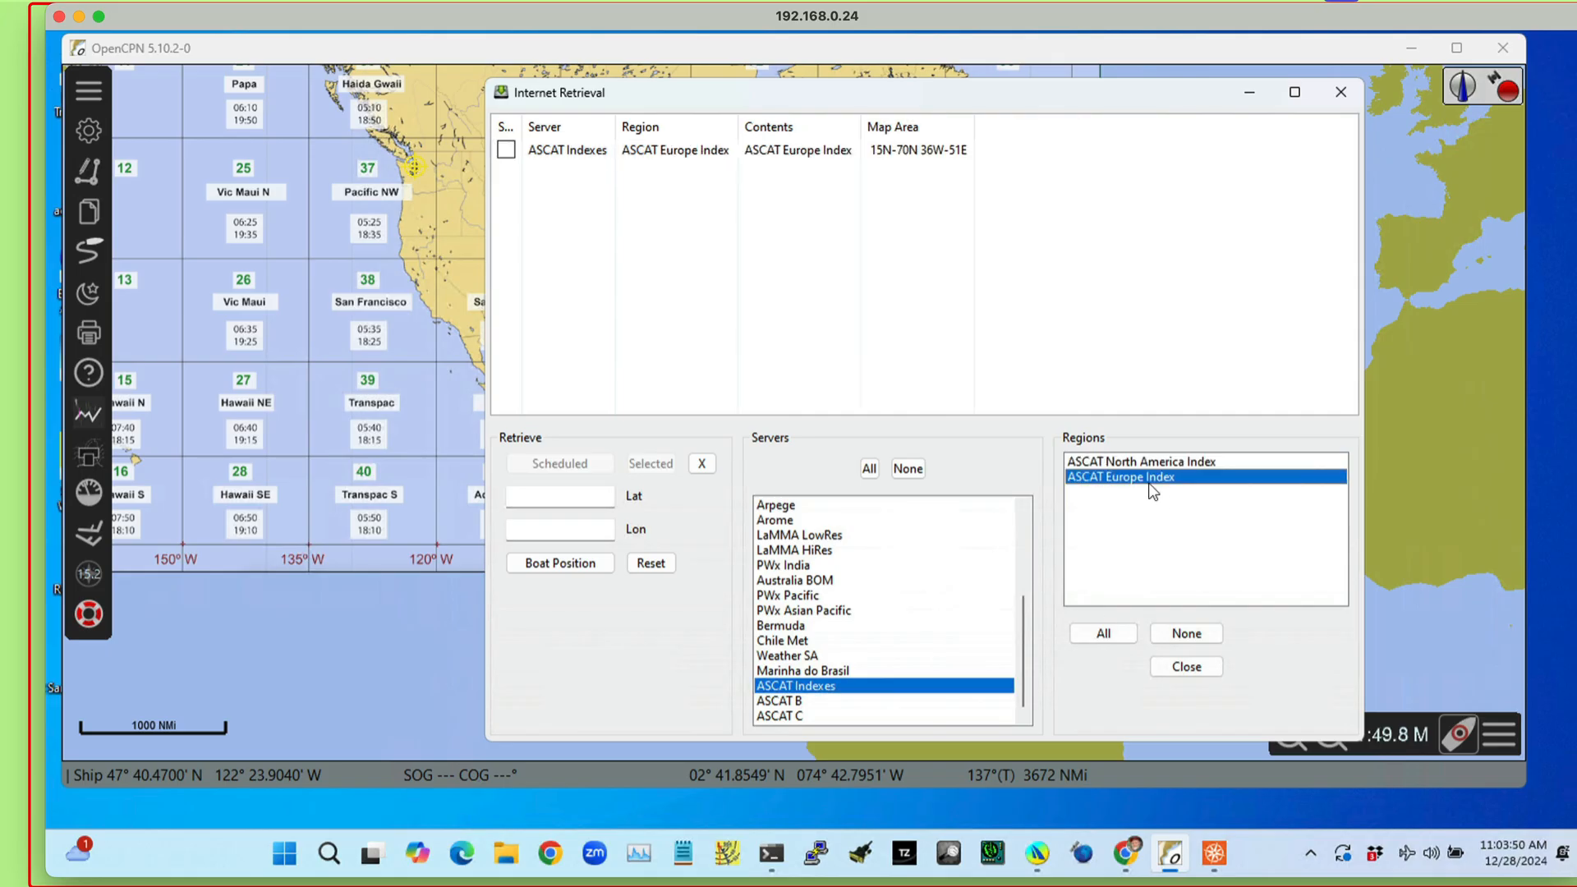
pyautogui.click(672, 151)
pyautogui.click(653, 464)
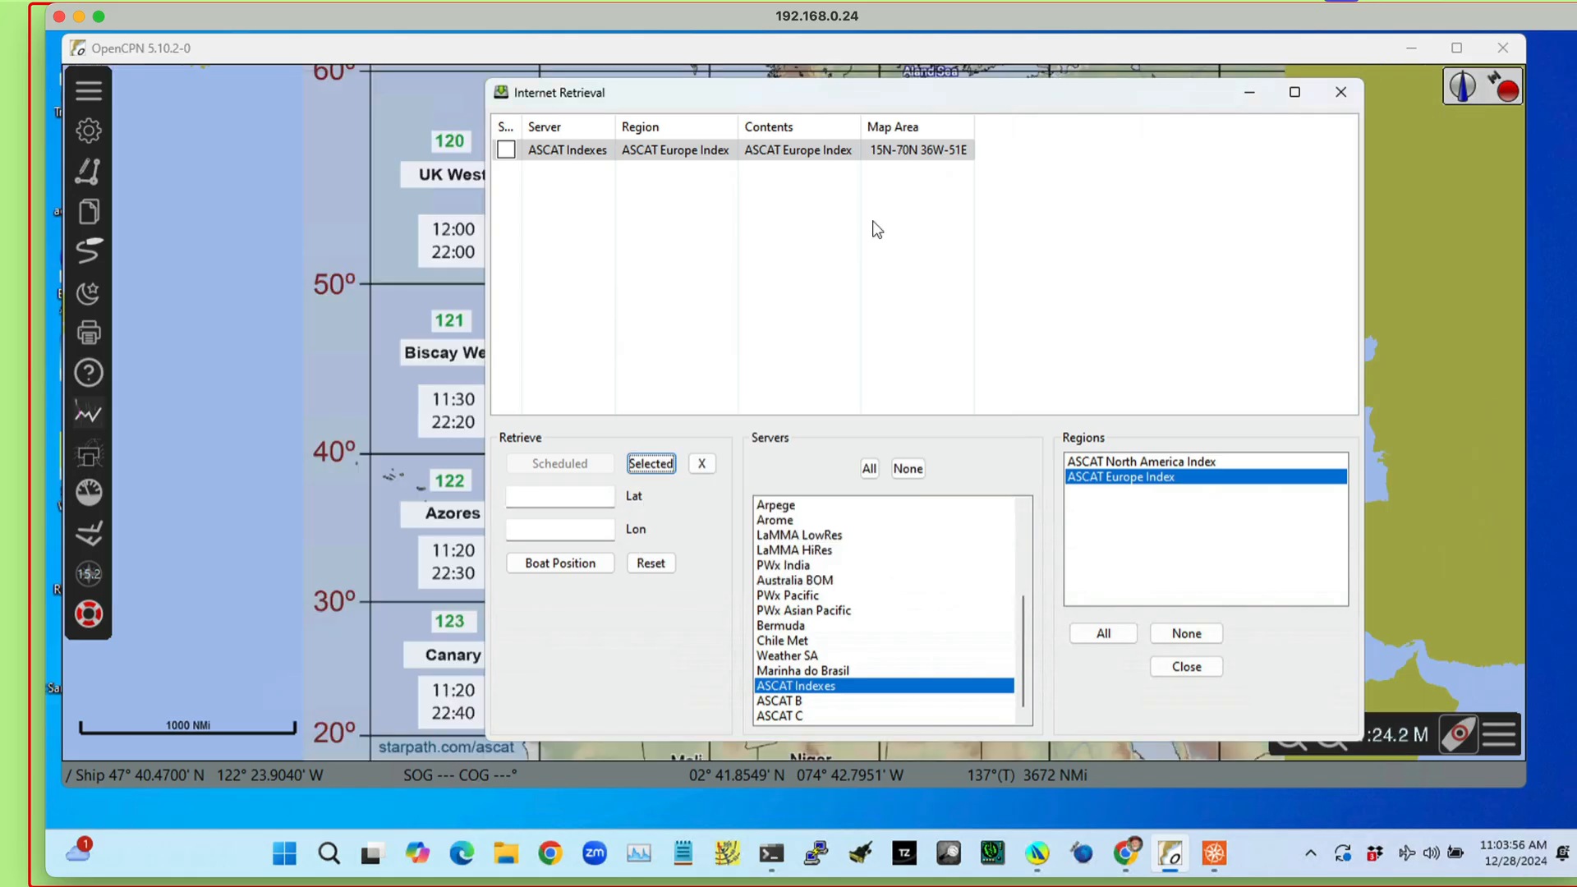
# - Move the Internet Retrieval window aside and examine the European ASCAT zones and pass times on the chart
pyautogui.moveTo(882, 91); pyautogui.dragTo(1283, 566)
pyautogui.moveTo(802, 92); pyautogui.dragTo(690, 97)
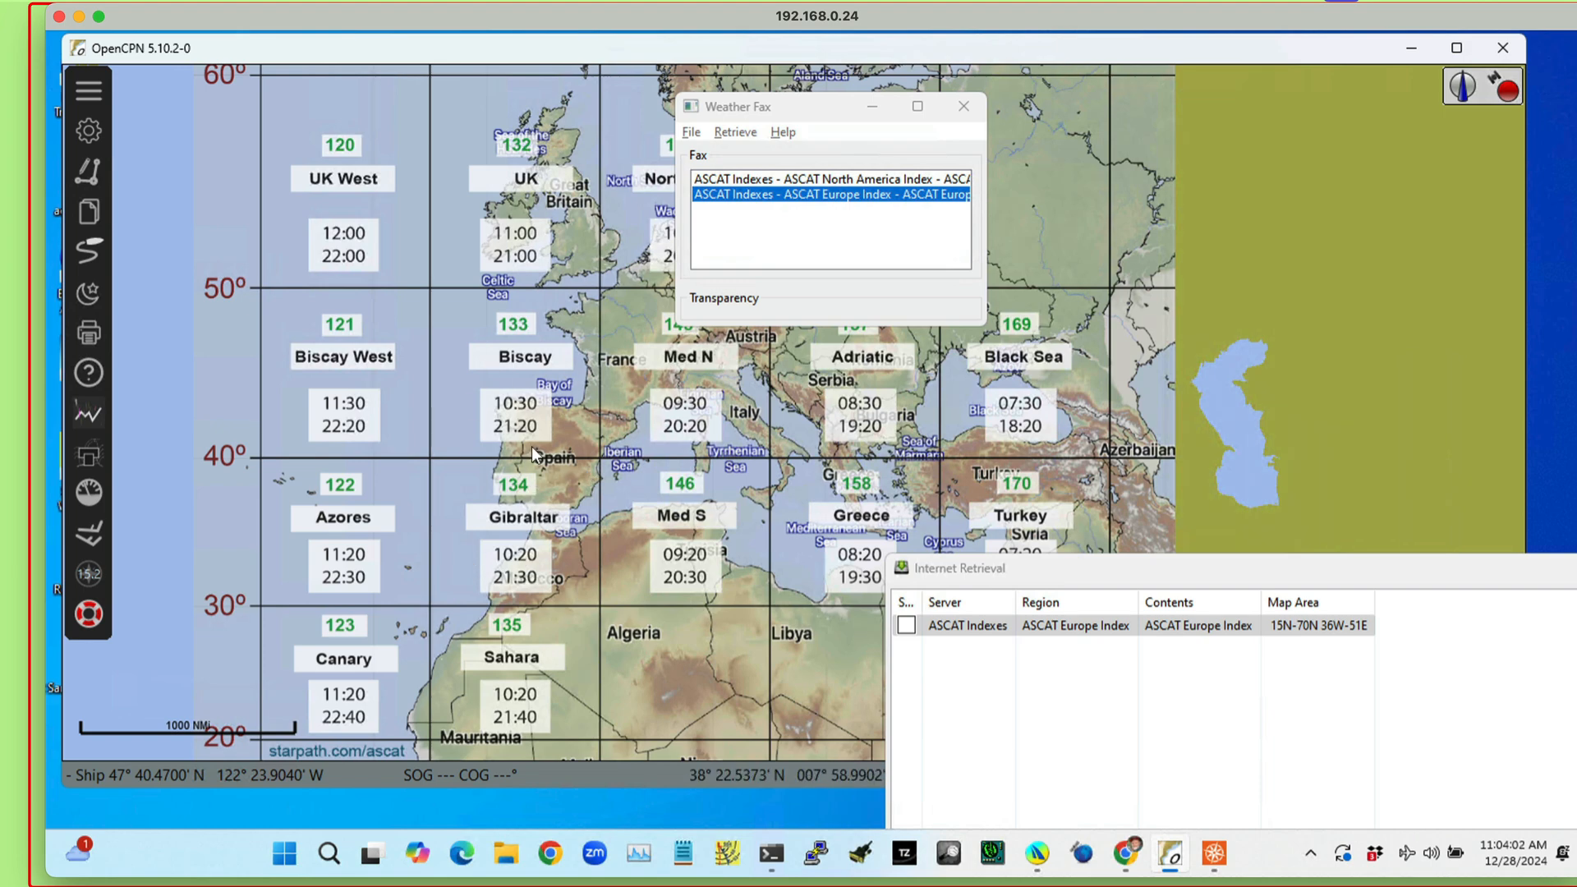
pyautogui.moveTo(528, 476)
pyautogui.mouseDown()
pyautogui.moveTo(517, 303)
pyautogui.moveTo(480, 407)
pyautogui.moveTo(525, 454)
pyautogui.mouseUp()
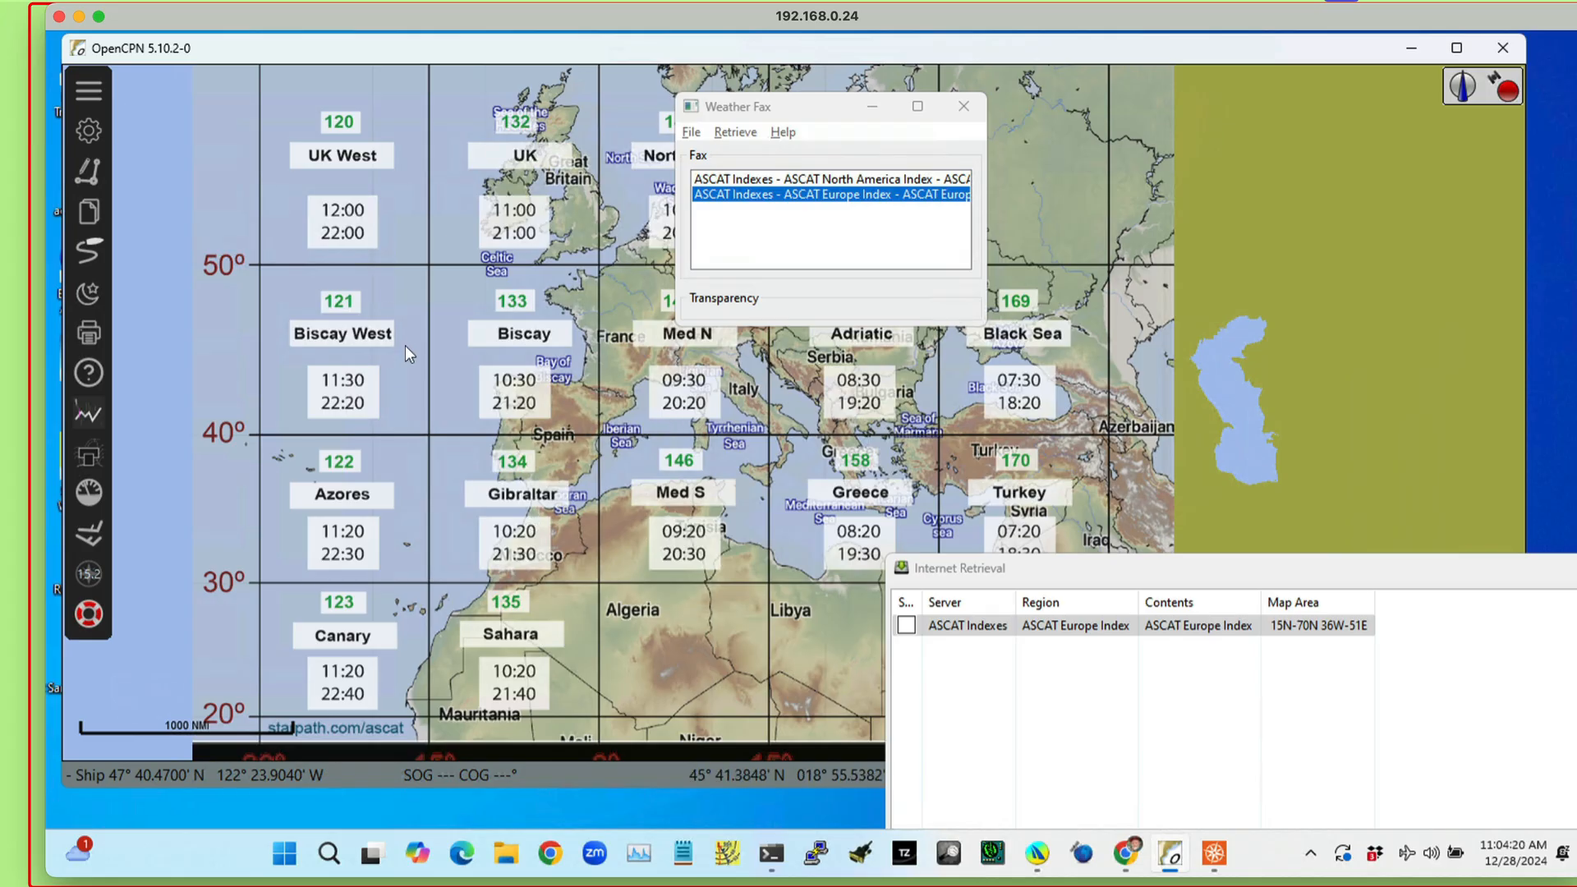
# - Switch between the North America and Europe index faxes, and delete the ASCAT Europe Index from the fax list
pyautogui.click(825, 180)
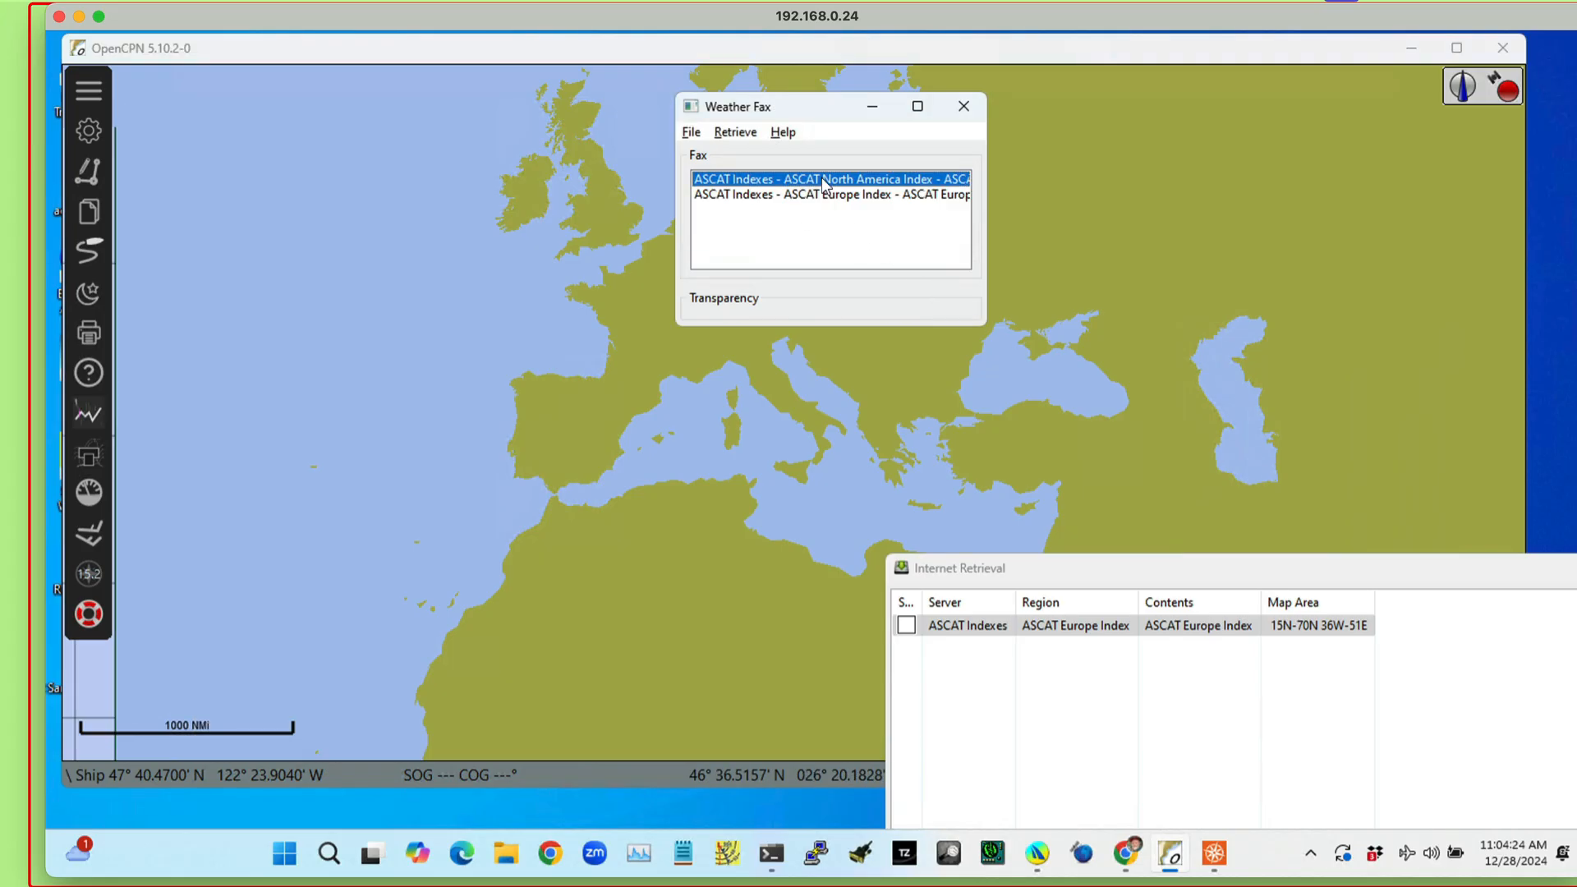
pyautogui.click(817, 194)
pyautogui.rightClick(826, 194)
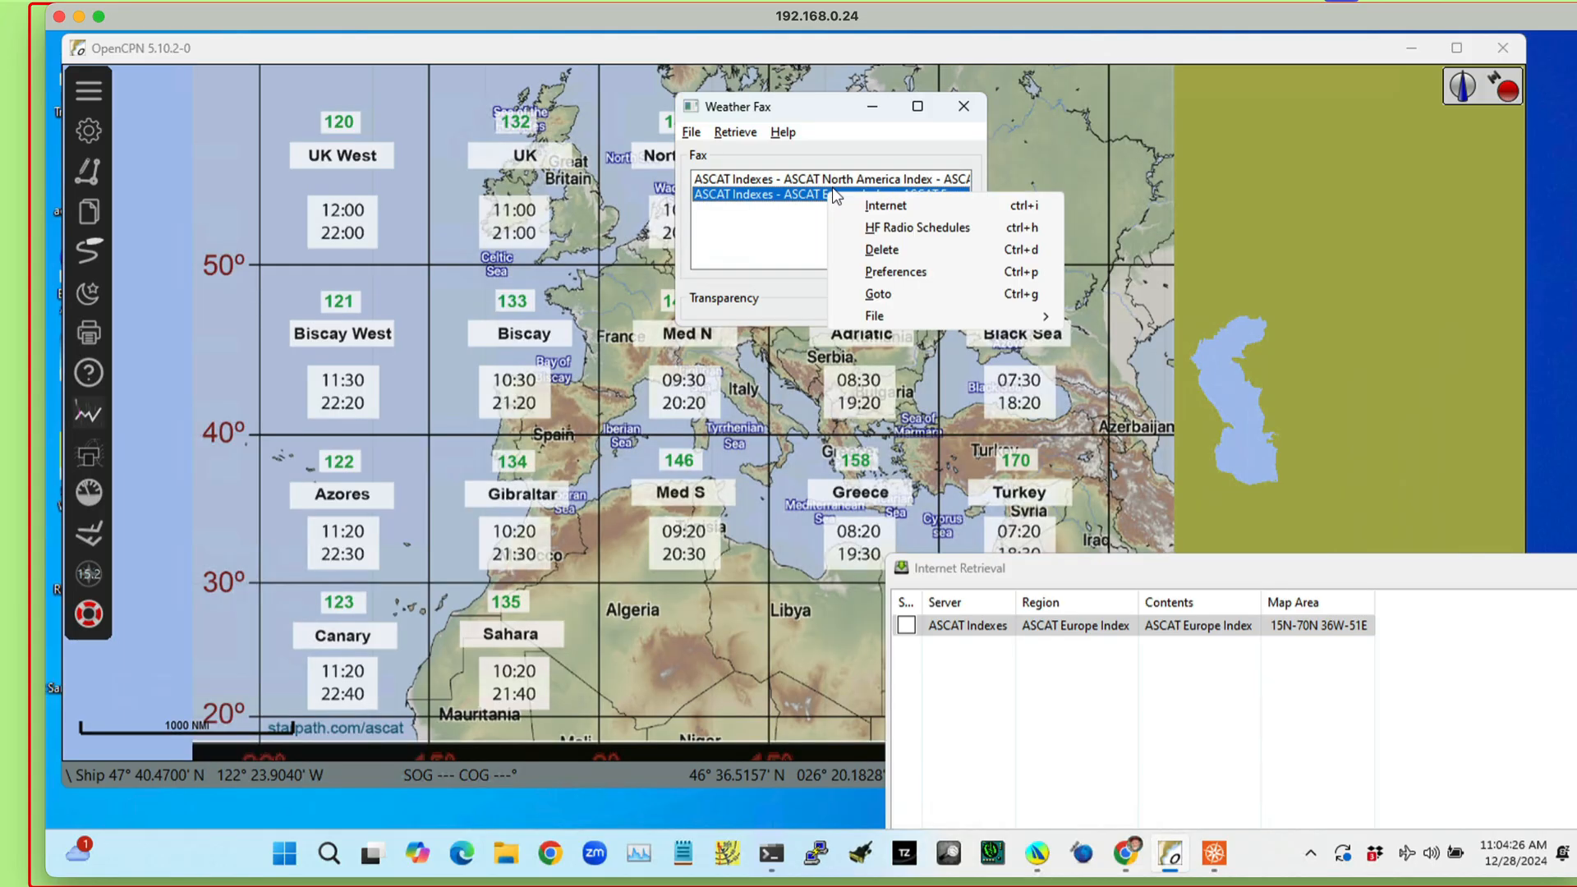
pyautogui.click(904, 250)
pyautogui.click(861, 182)
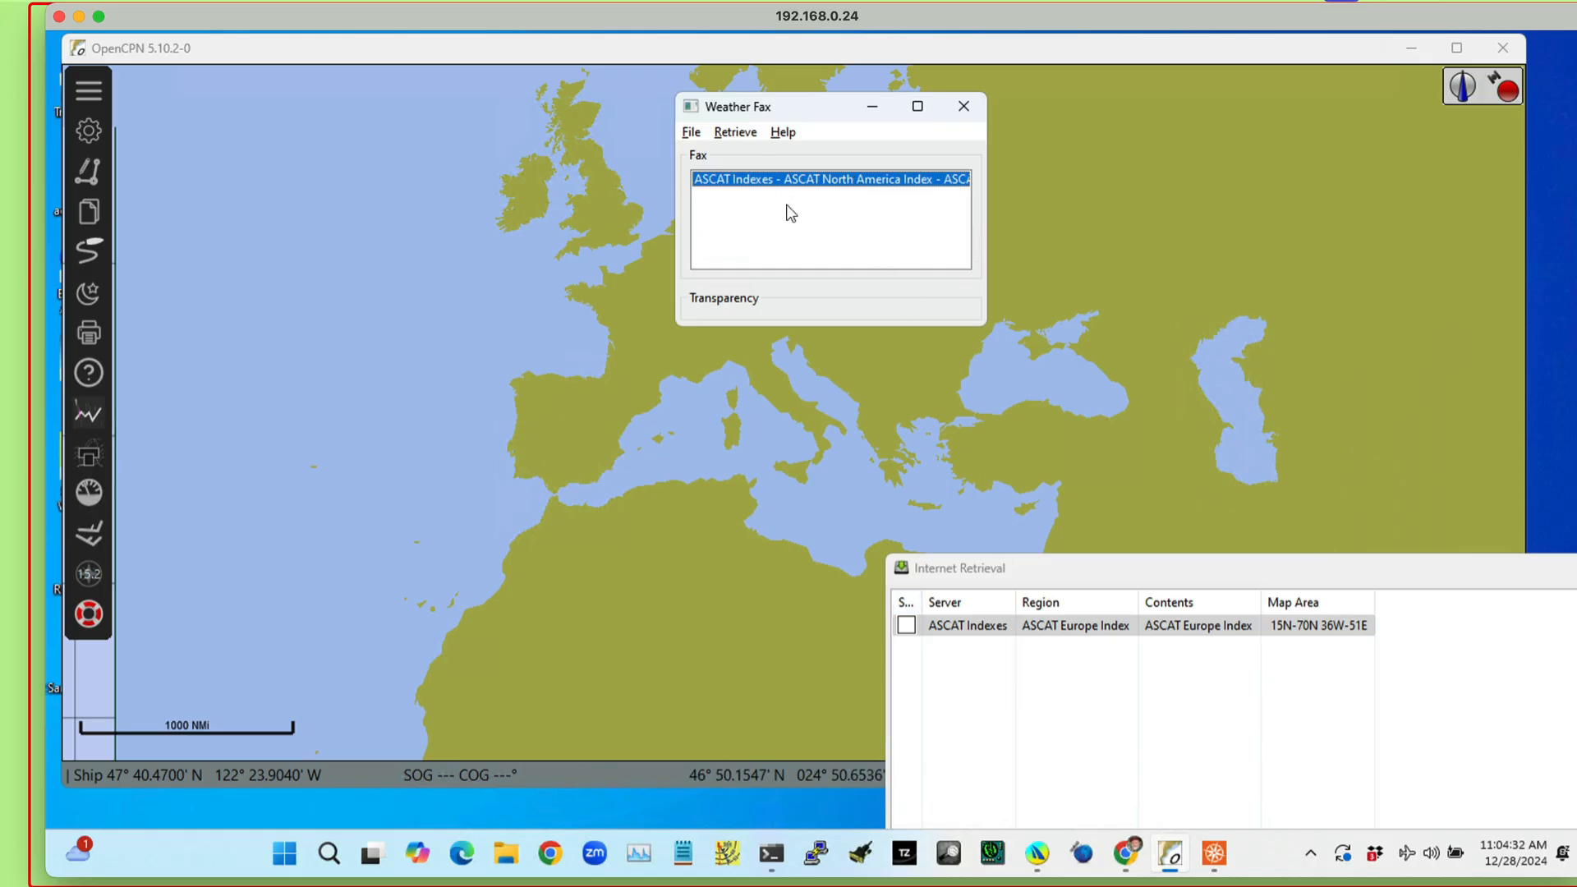
# - Retrieve the ASCAT Europe Index again from the ASCAT Indexes server, reusing the existing file
pyautogui.click(964, 629)
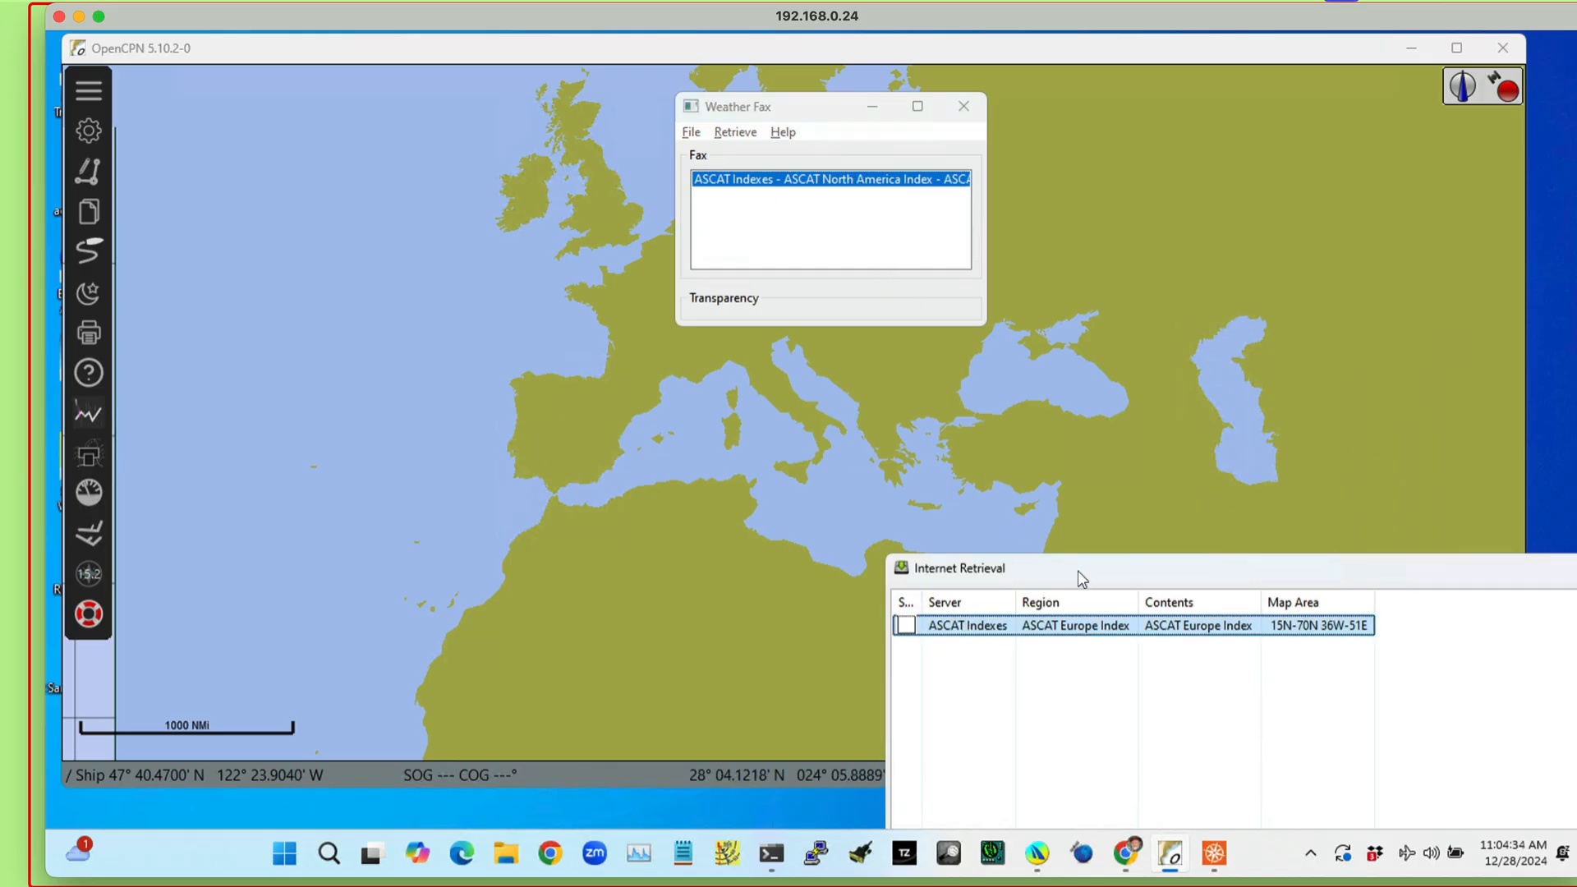
pyautogui.moveTo(1077, 570); pyautogui.dragTo(702, 239)
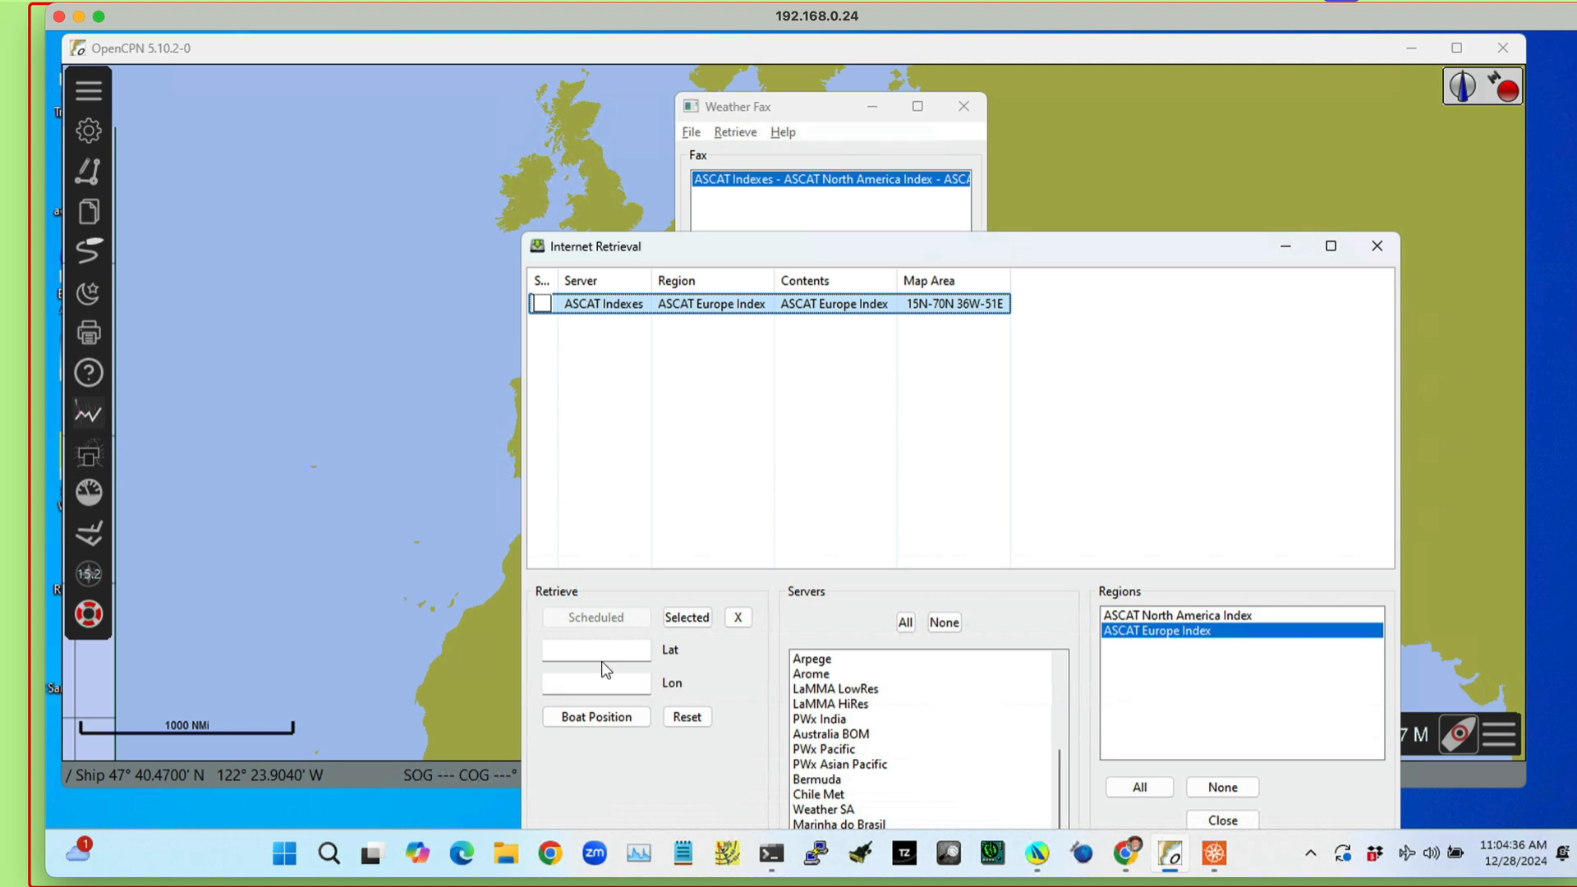
pyautogui.click(692, 626)
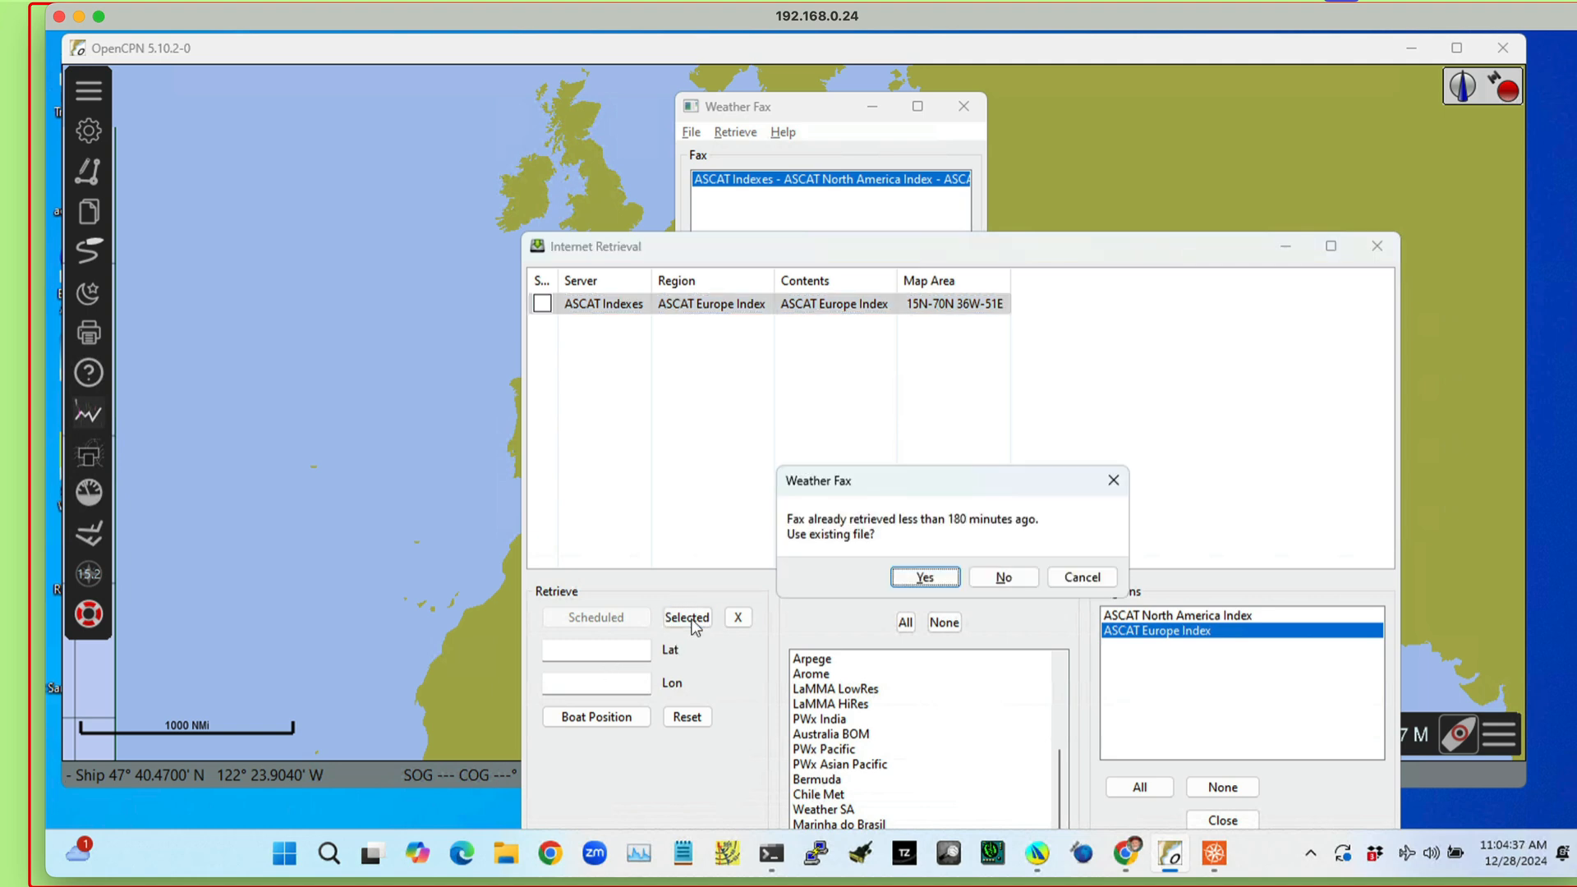
pyautogui.click(924, 579)
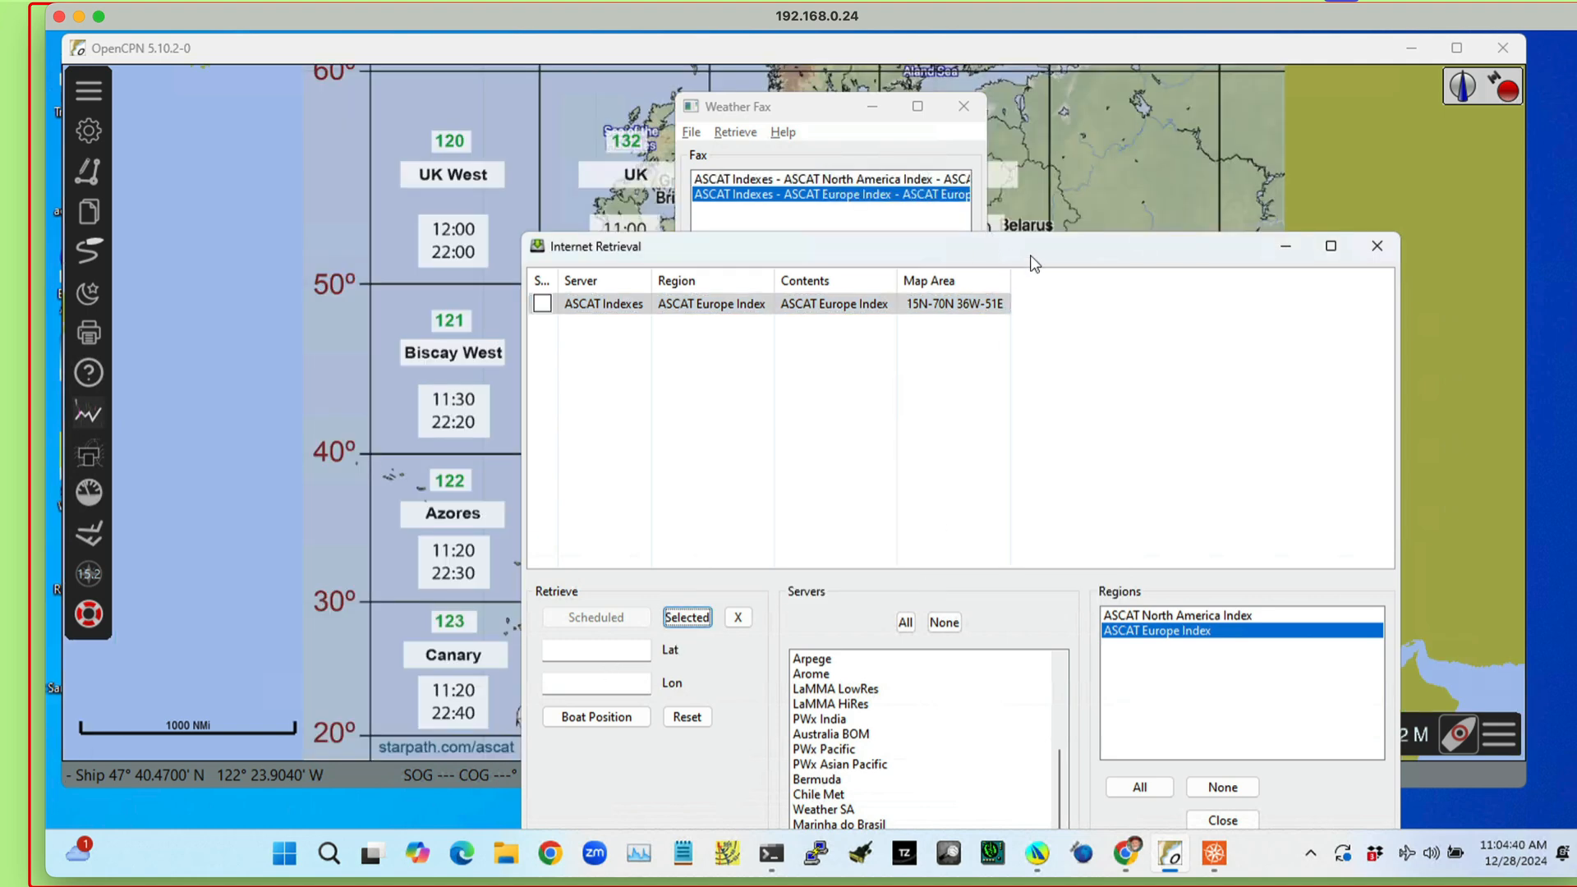
# - Retrieve the ASCAT North America Index using the existing file, and move the Internet Retrieval window aside to reveal its zones
pyautogui.moveTo(1031, 254); pyautogui.dragTo(1023, 263)
pyautogui.click(716, 319)
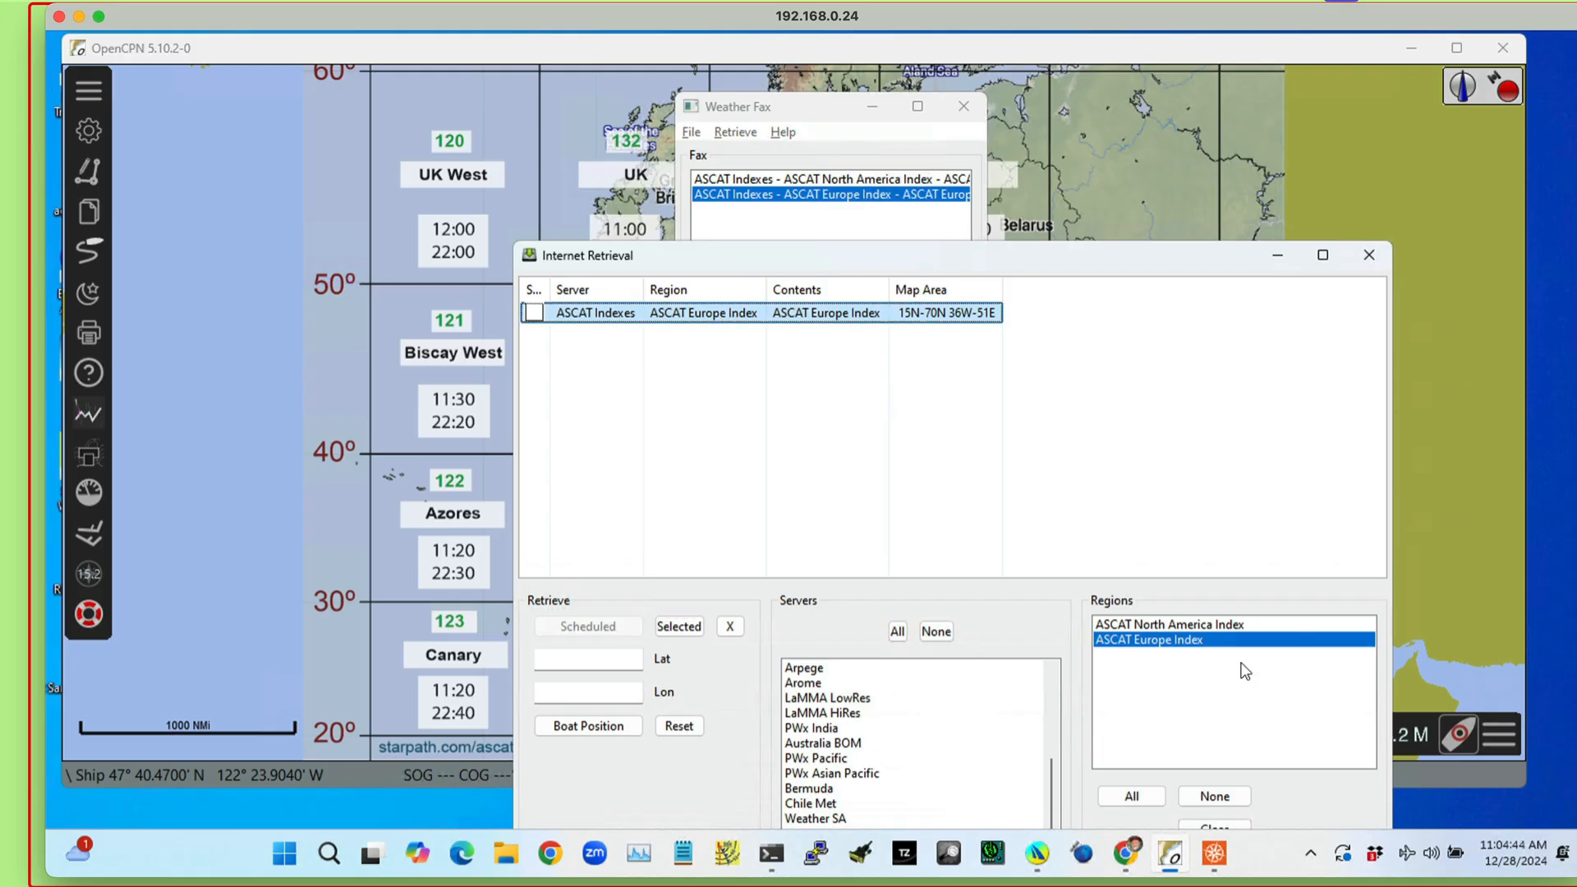
pyautogui.click(1208, 624)
pyautogui.click(727, 323)
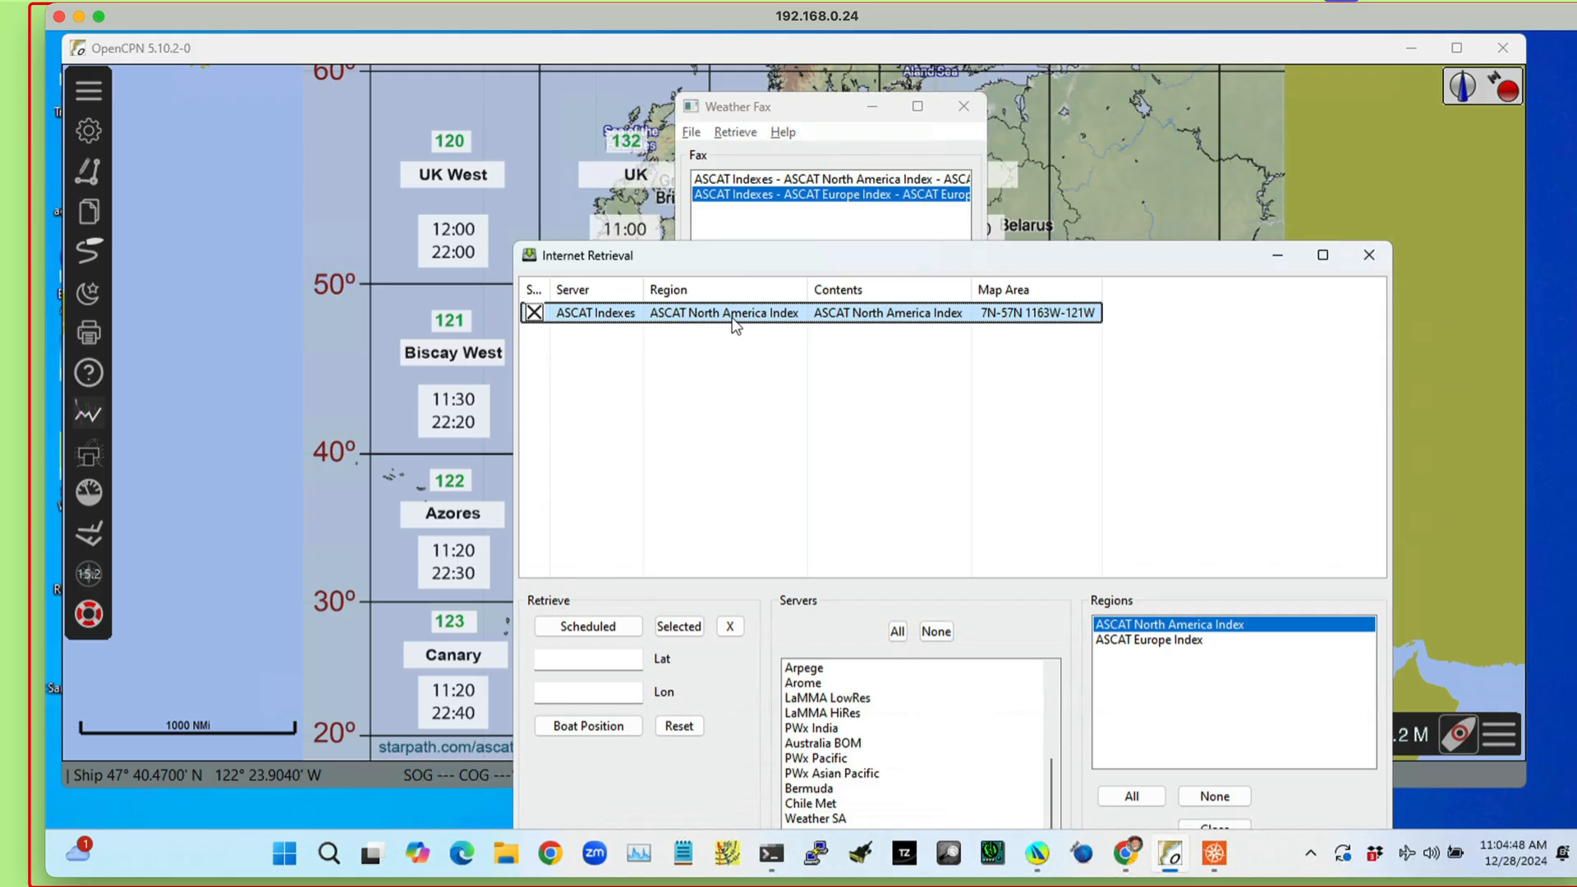
pyautogui.click(701, 628)
pyautogui.click(688, 627)
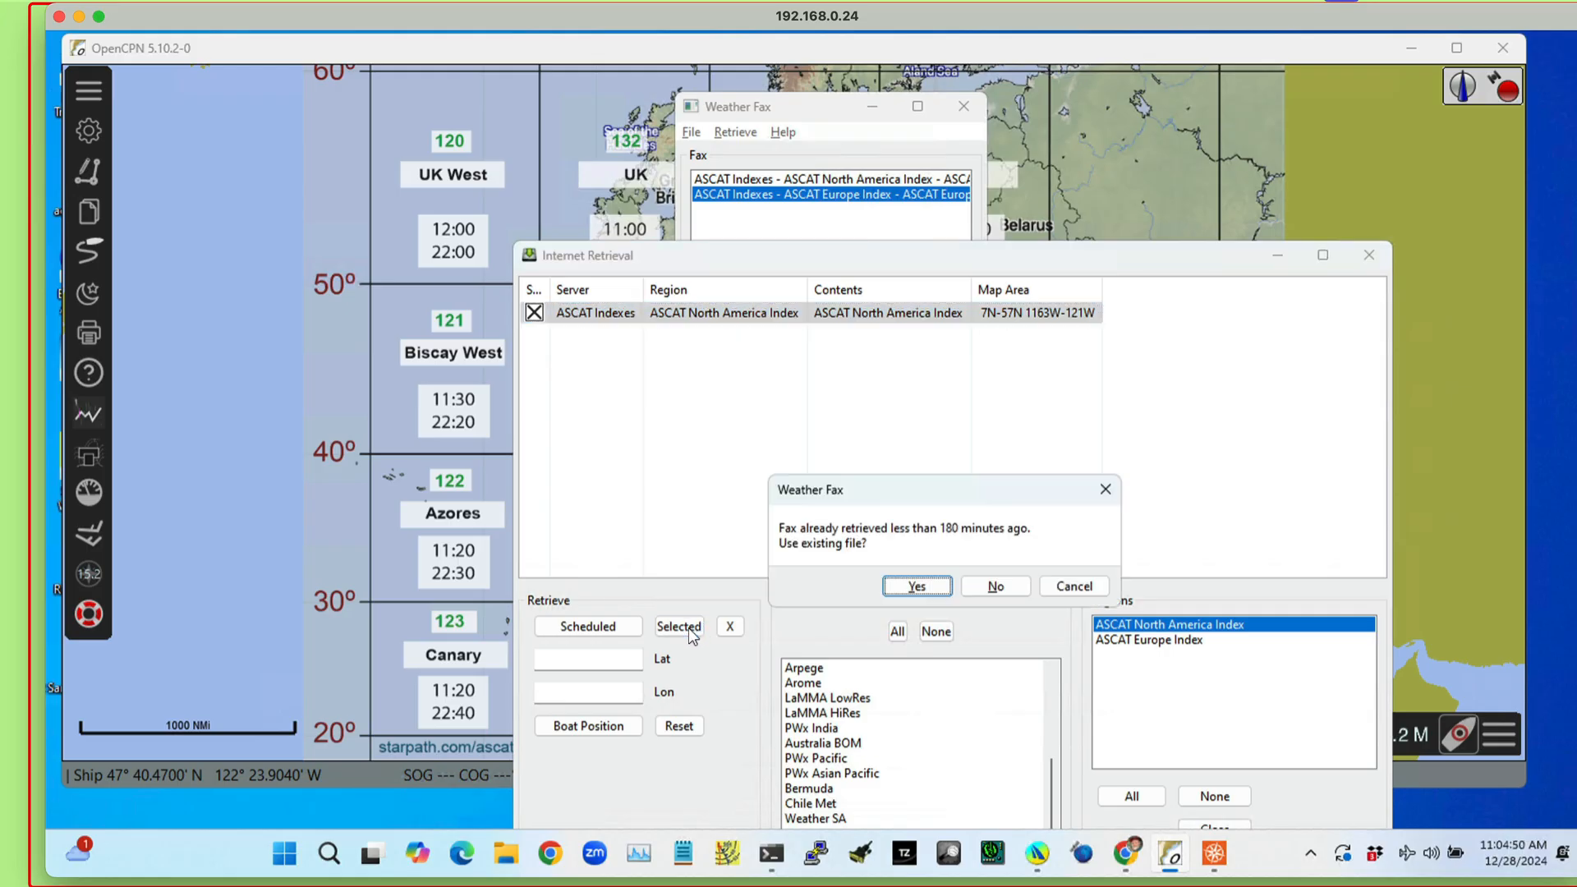
pyautogui.click(917, 586)
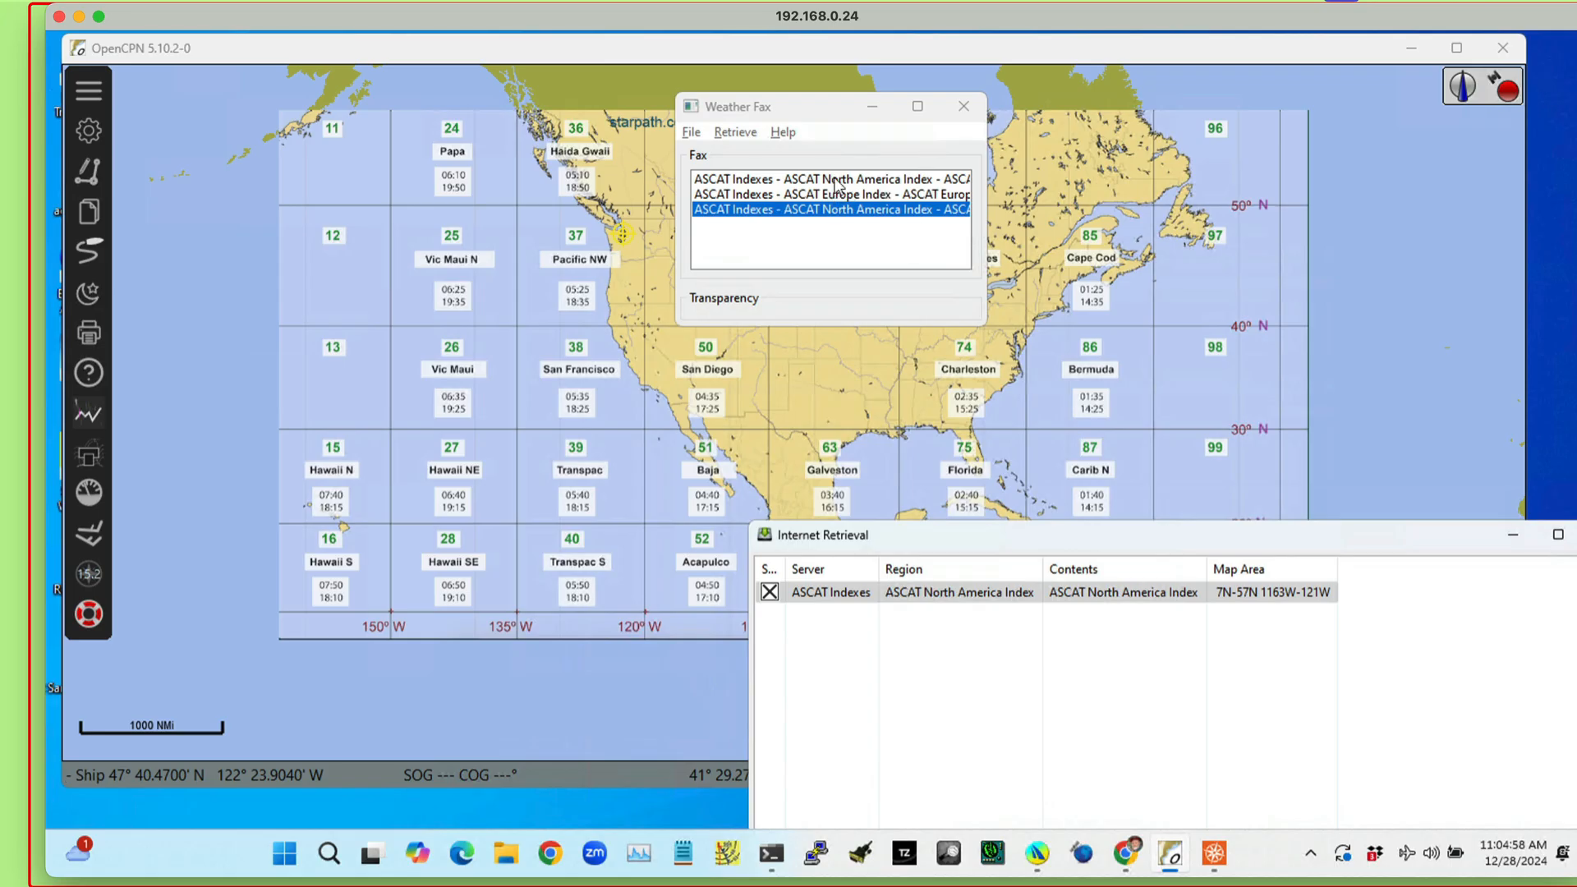
pyautogui.moveTo(994, 538); pyautogui.dragTo(1419, 645)
pyautogui.moveTo(940, 102)
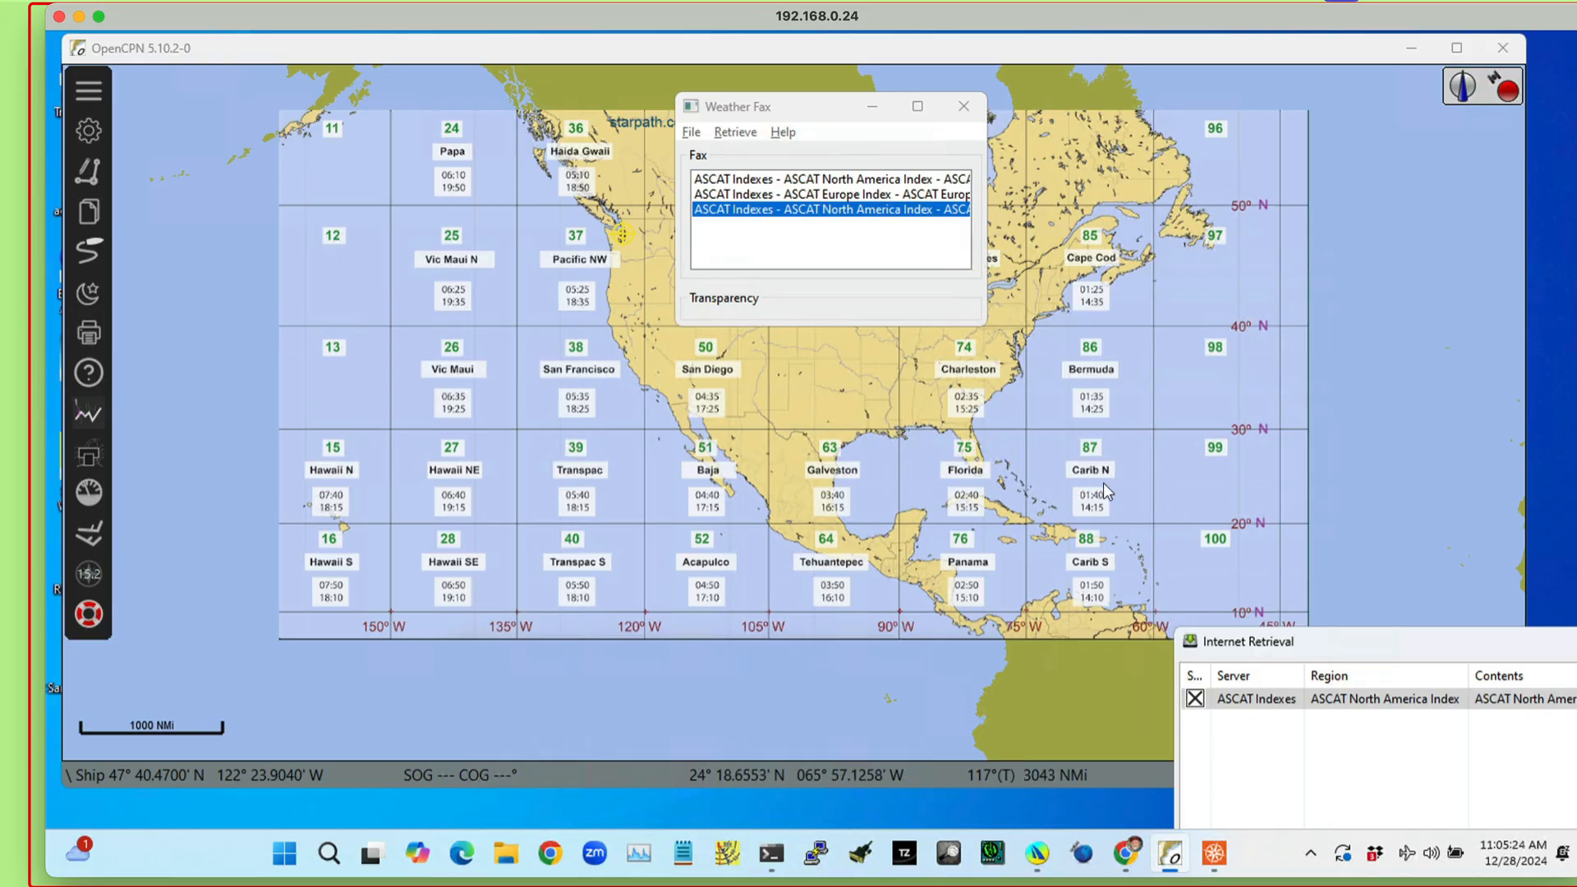
# - Retrieve the Carib N Metop-B Ascending winds from the ASCAT B server using the existing file, and uncover the overlay on the chart
pyautogui.moveTo(1319, 642); pyautogui.dragTo(663, 103)
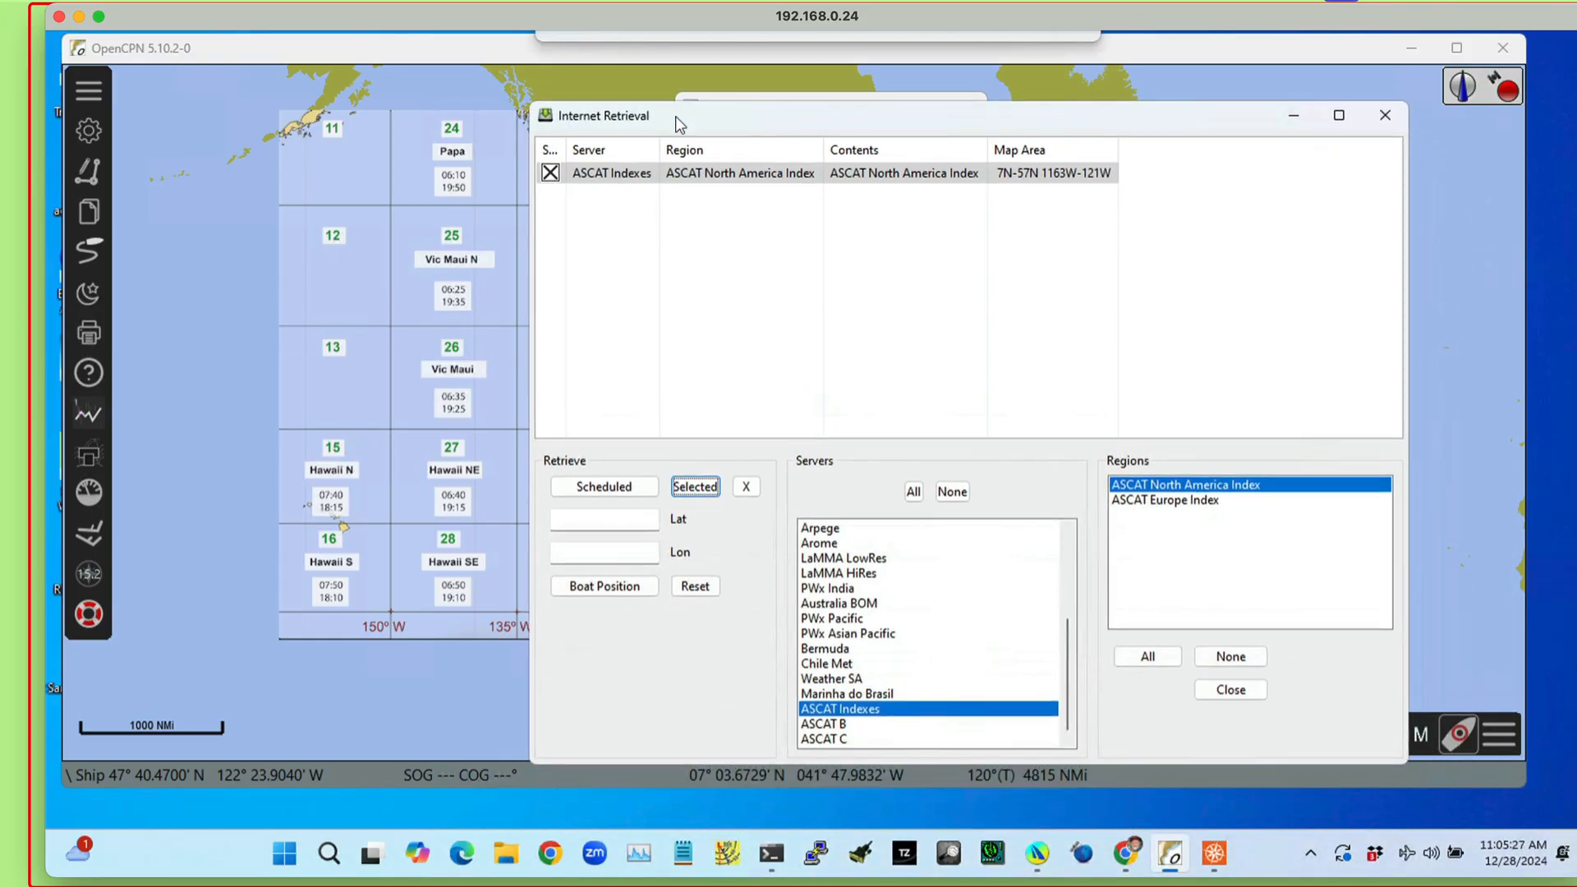
pyautogui.click(831, 723)
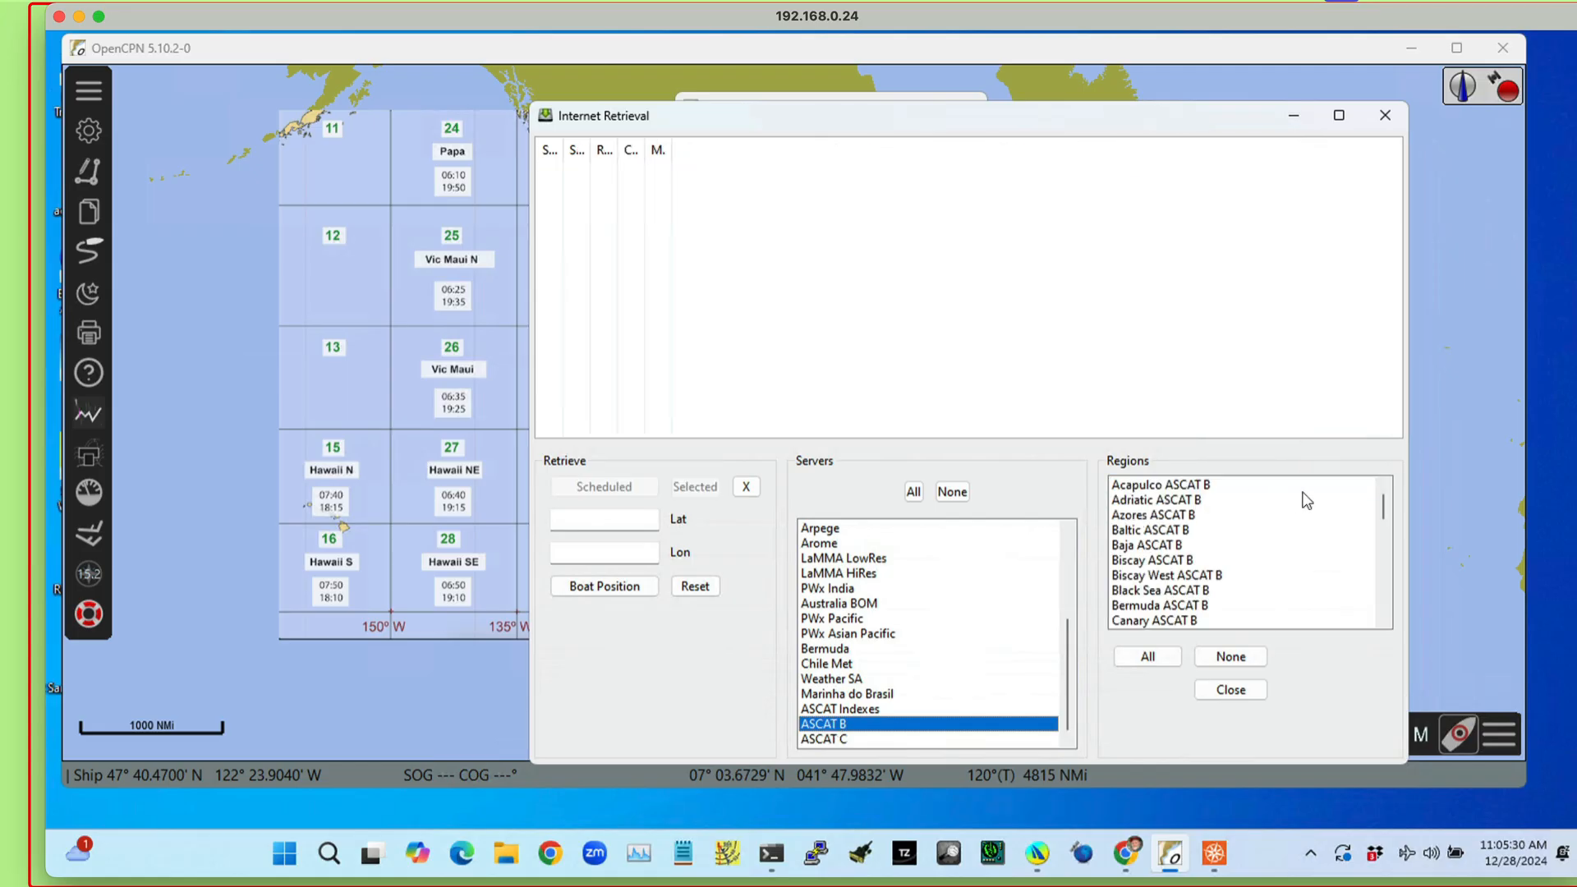
pyautogui.moveTo(1383, 505); pyautogui.dragTo(1385, 535)
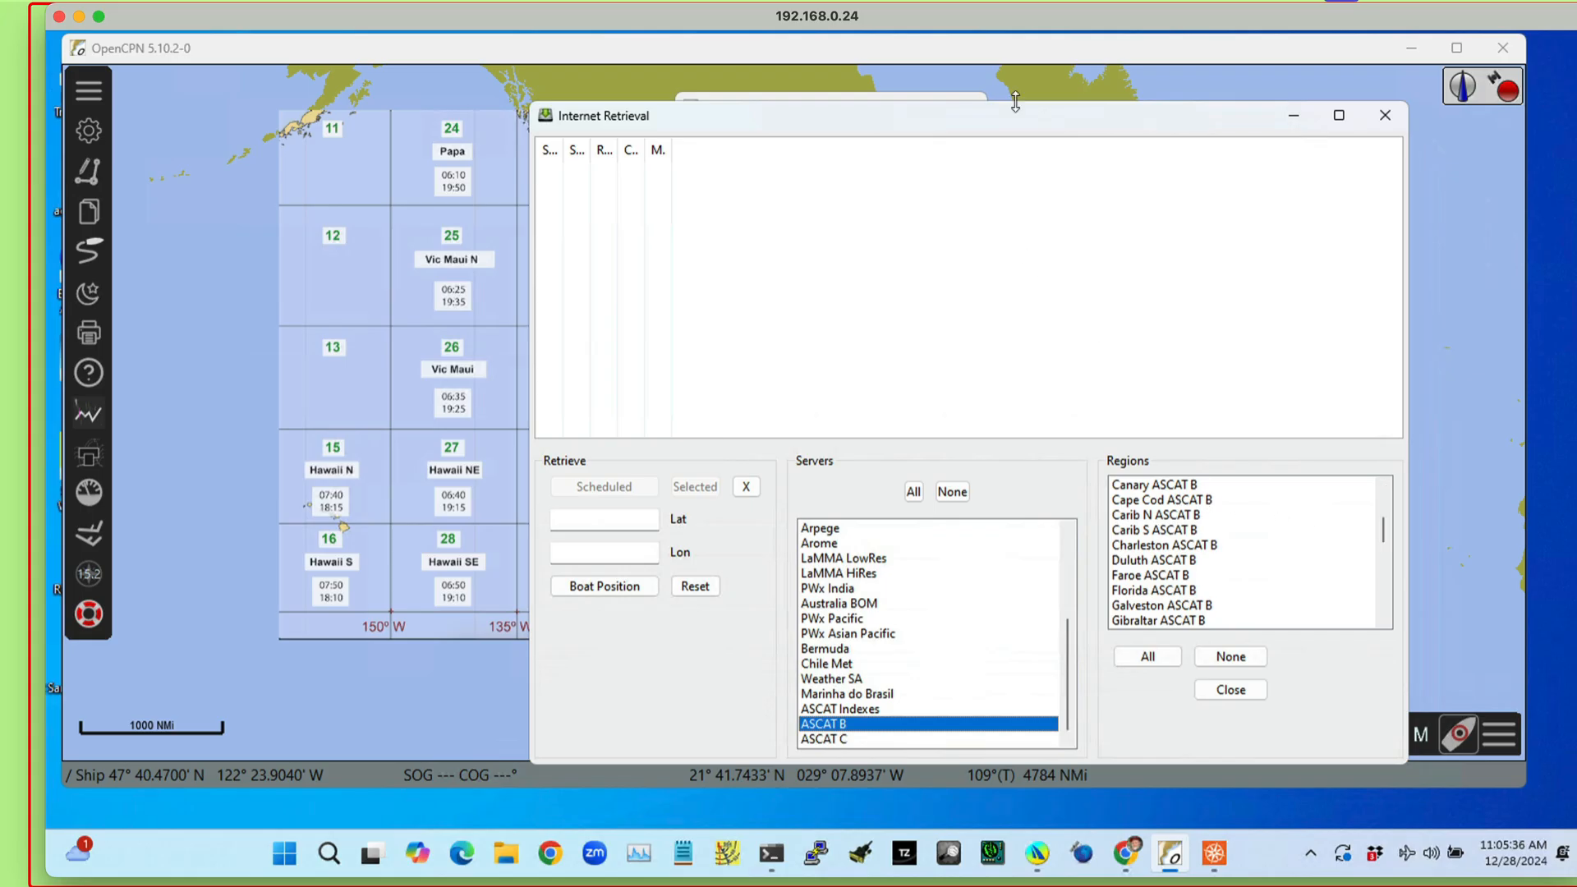
pyautogui.moveTo(1014, 115)
pyautogui.mouseDown()
pyautogui.moveTo(920, 485)
pyautogui.moveTo(936, 553)
pyautogui.moveTo(1020, 135)
pyautogui.mouseUp()
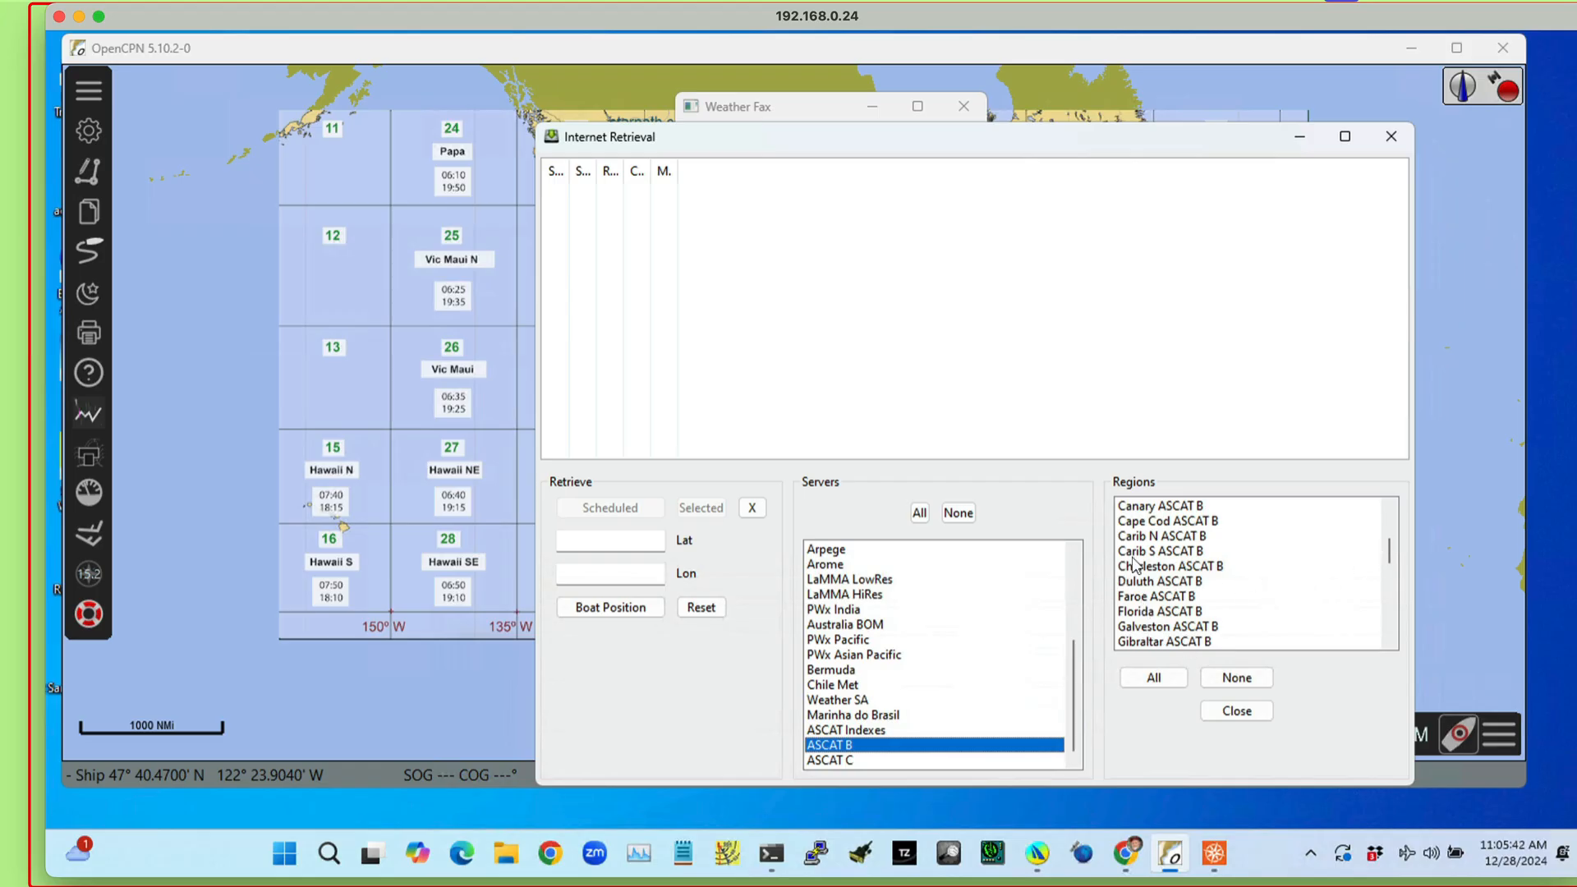
pyautogui.click(1154, 538)
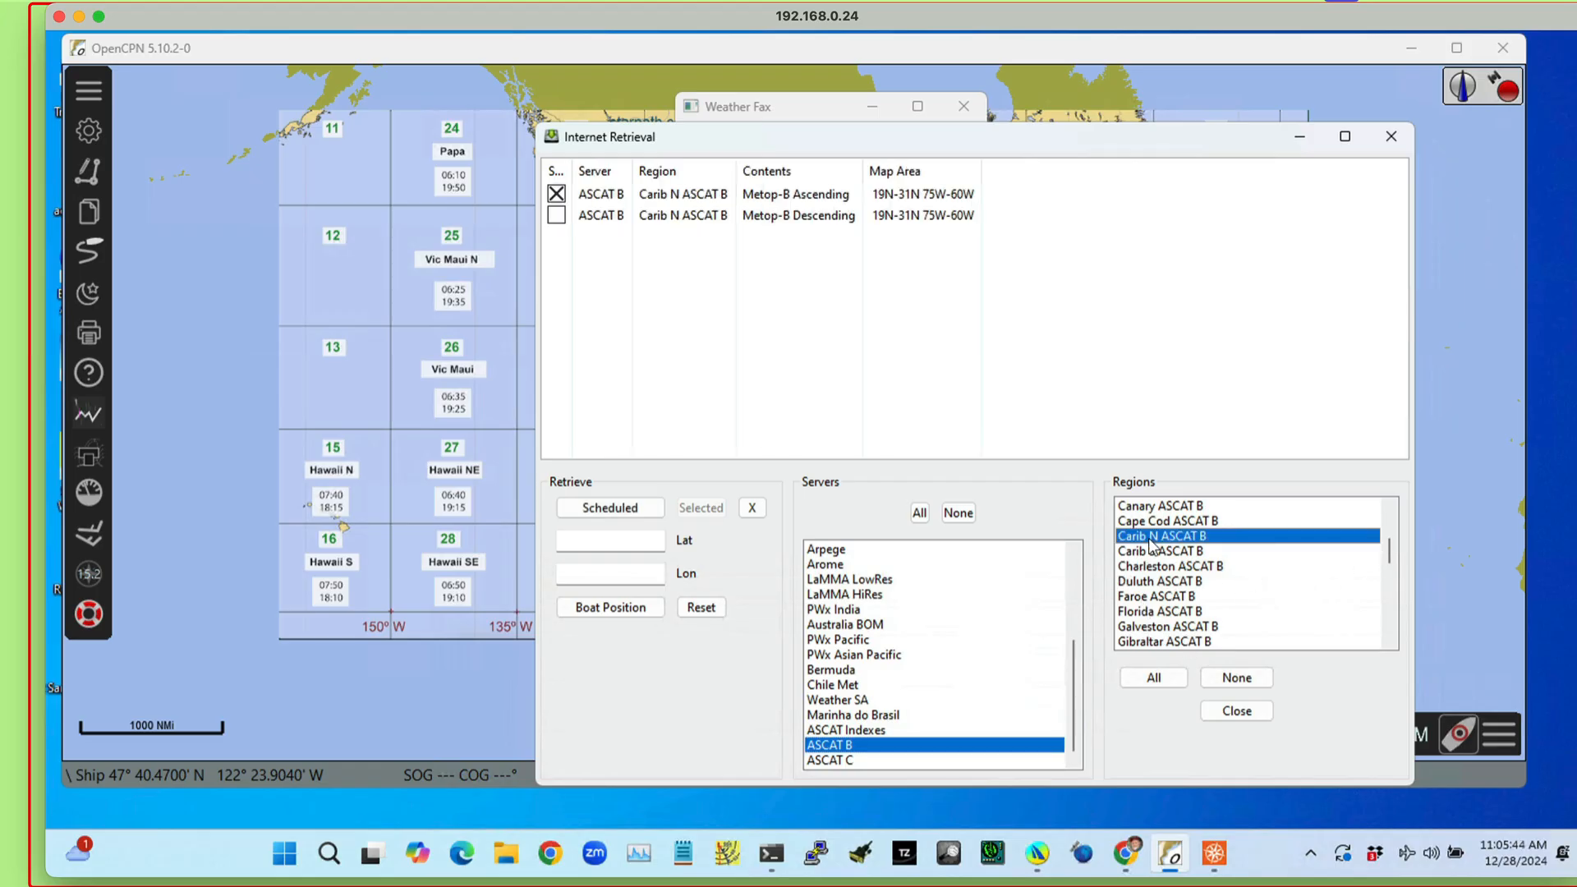
pyautogui.click(694, 200)
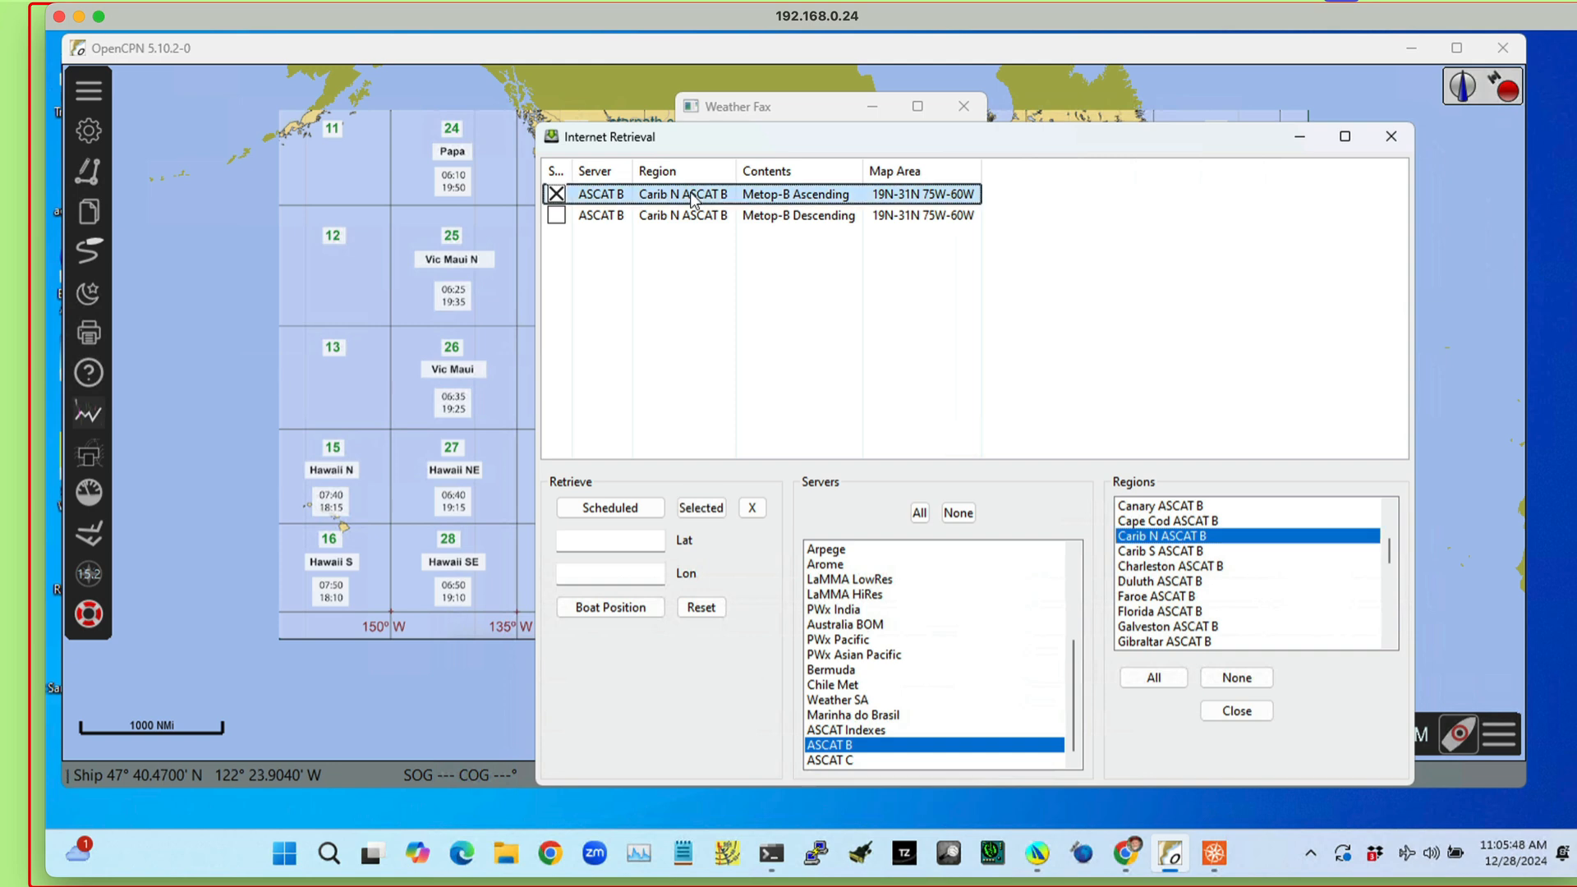
pyautogui.click(700, 509)
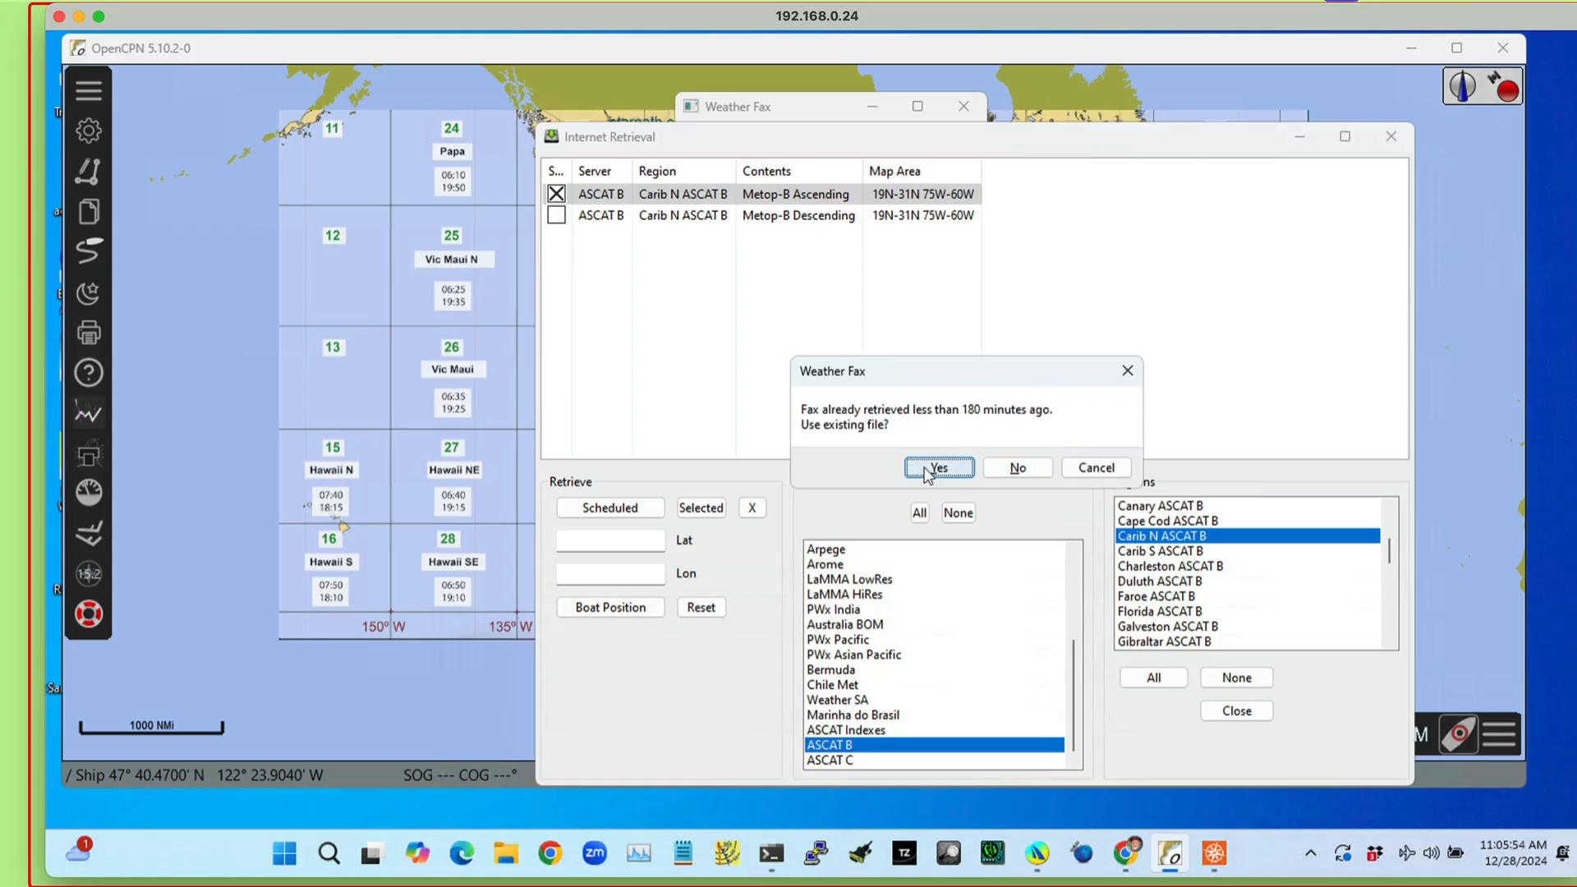
pyautogui.click(933, 469)
pyautogui.moveTo(912, 145); pyautogui.dragTo(1457, 487)
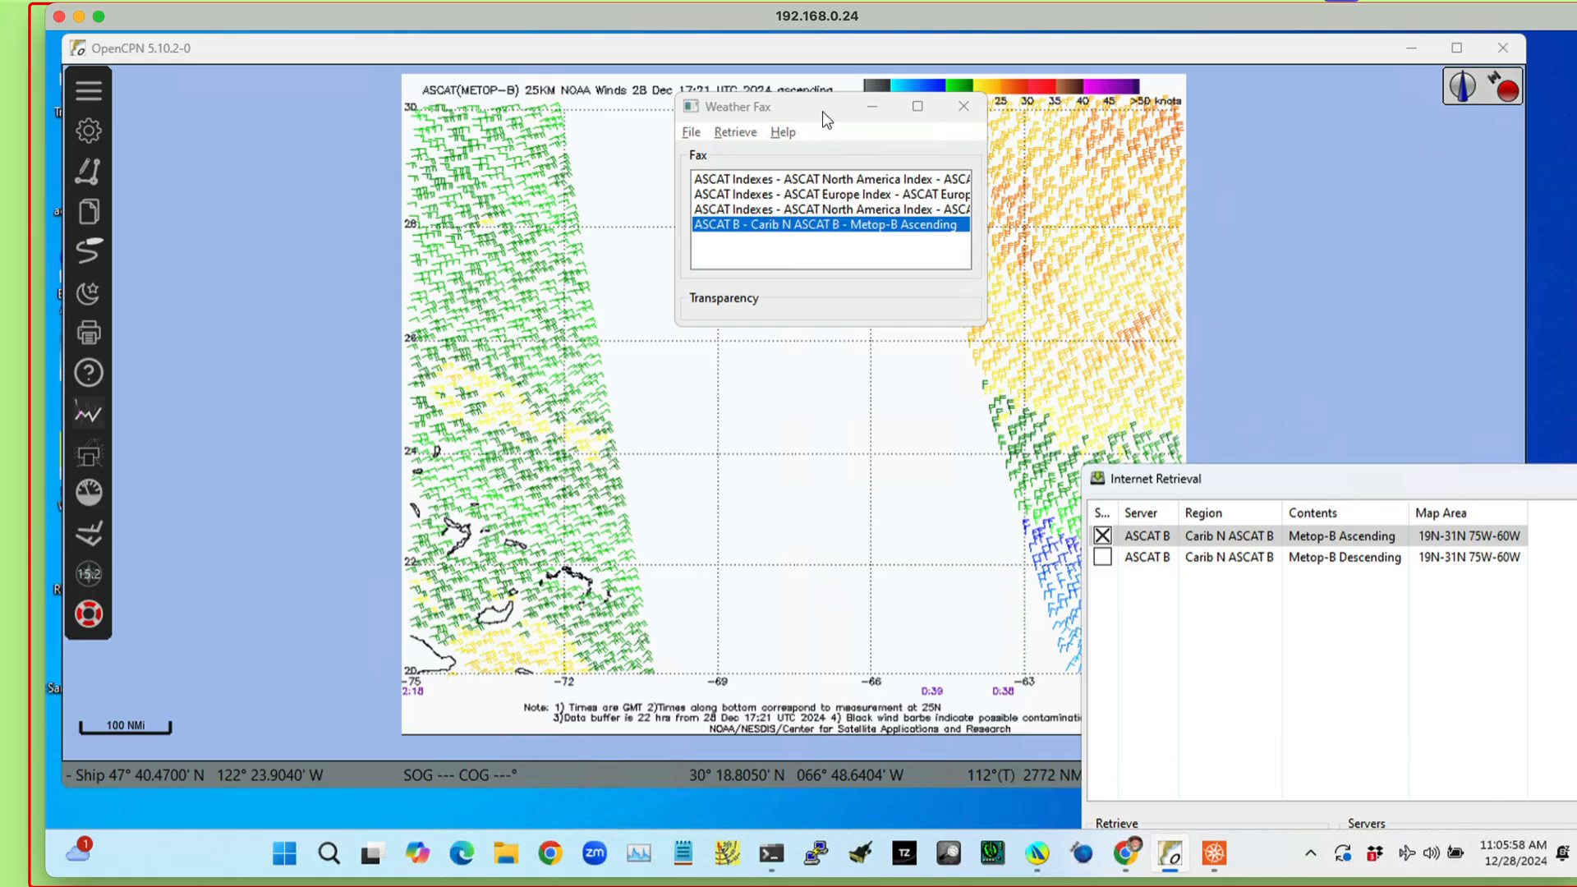
# - Widen the Weather Fax window and delete all three ASCAT index faxes, leaving the Carib N Metop-B Ascending fax selected
pyautogui.moveTo(821, 110); pyautogui.dragTo(708, 125)
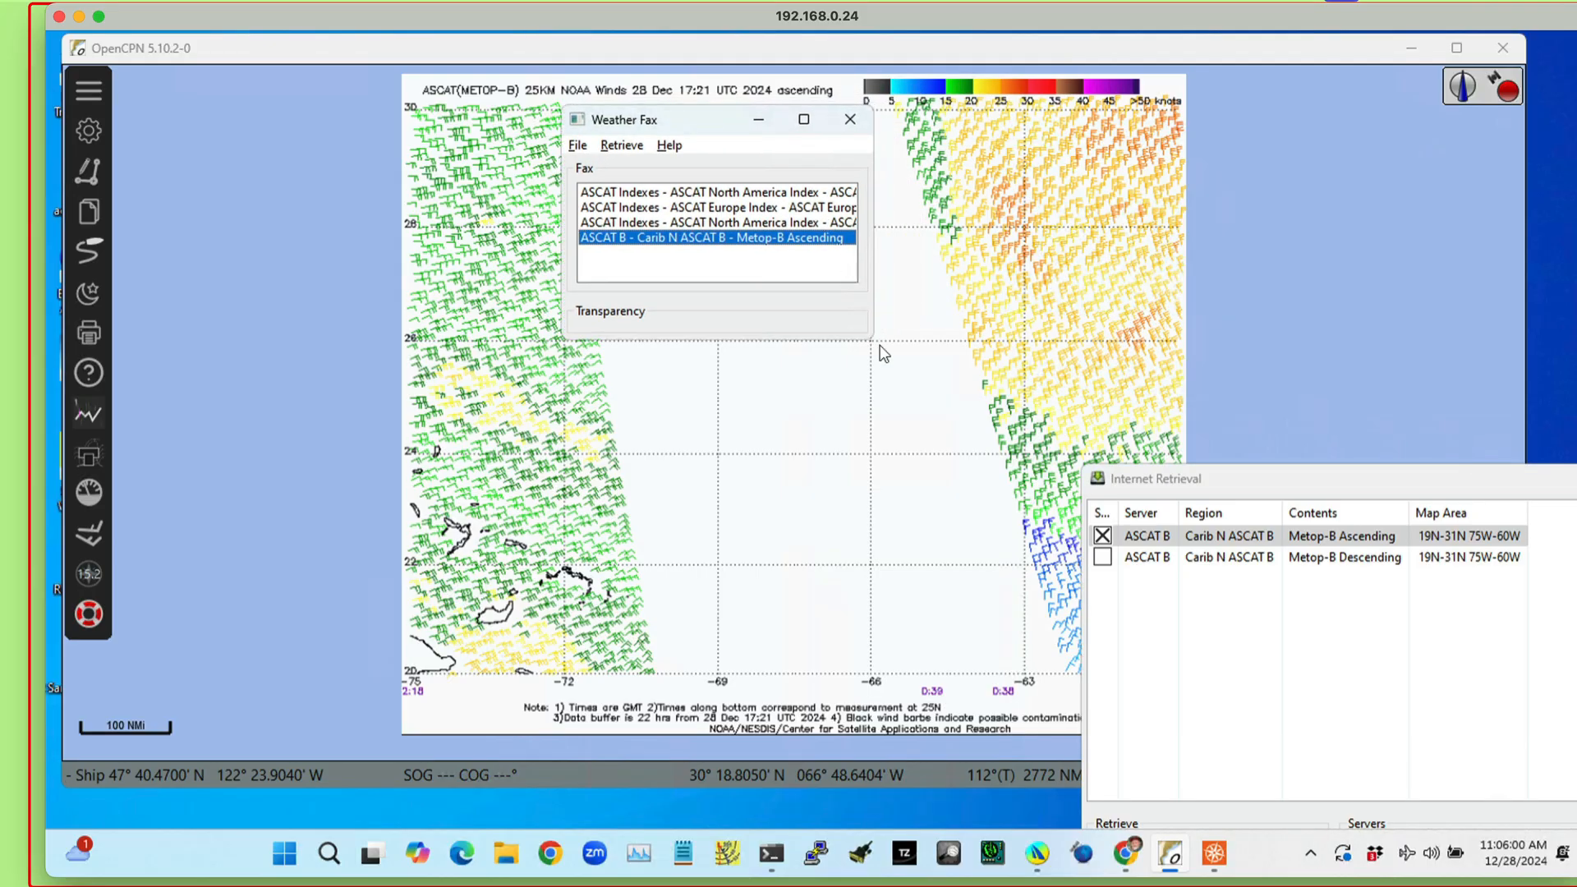
pyautogui.moveTo(875, 337); pyautogui.dragTo(1027, 337)
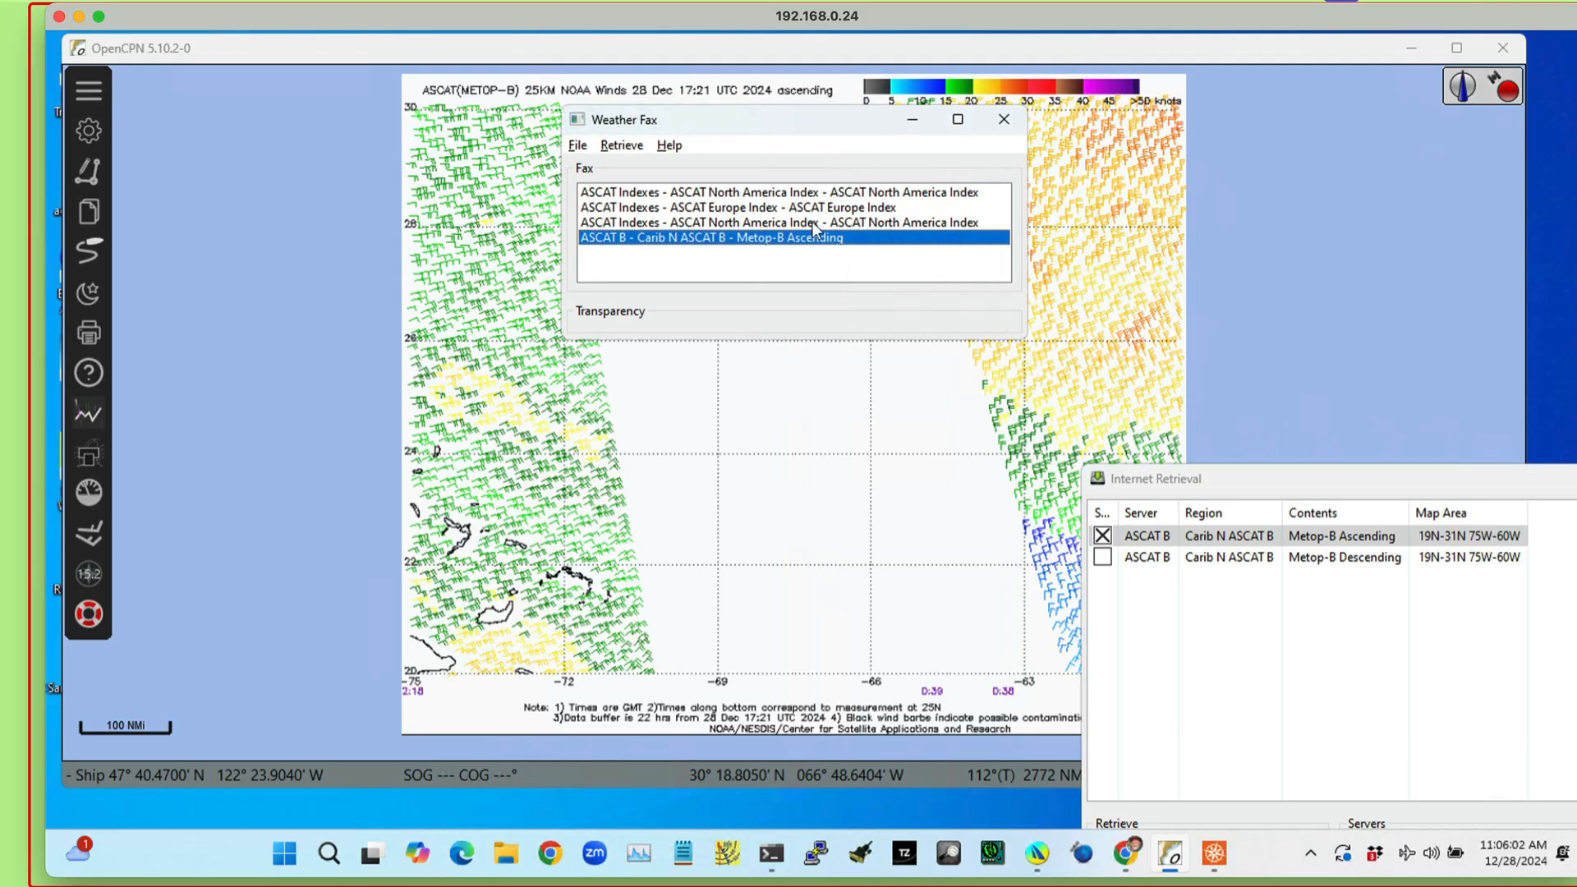
pyautogui.click(752, 194)
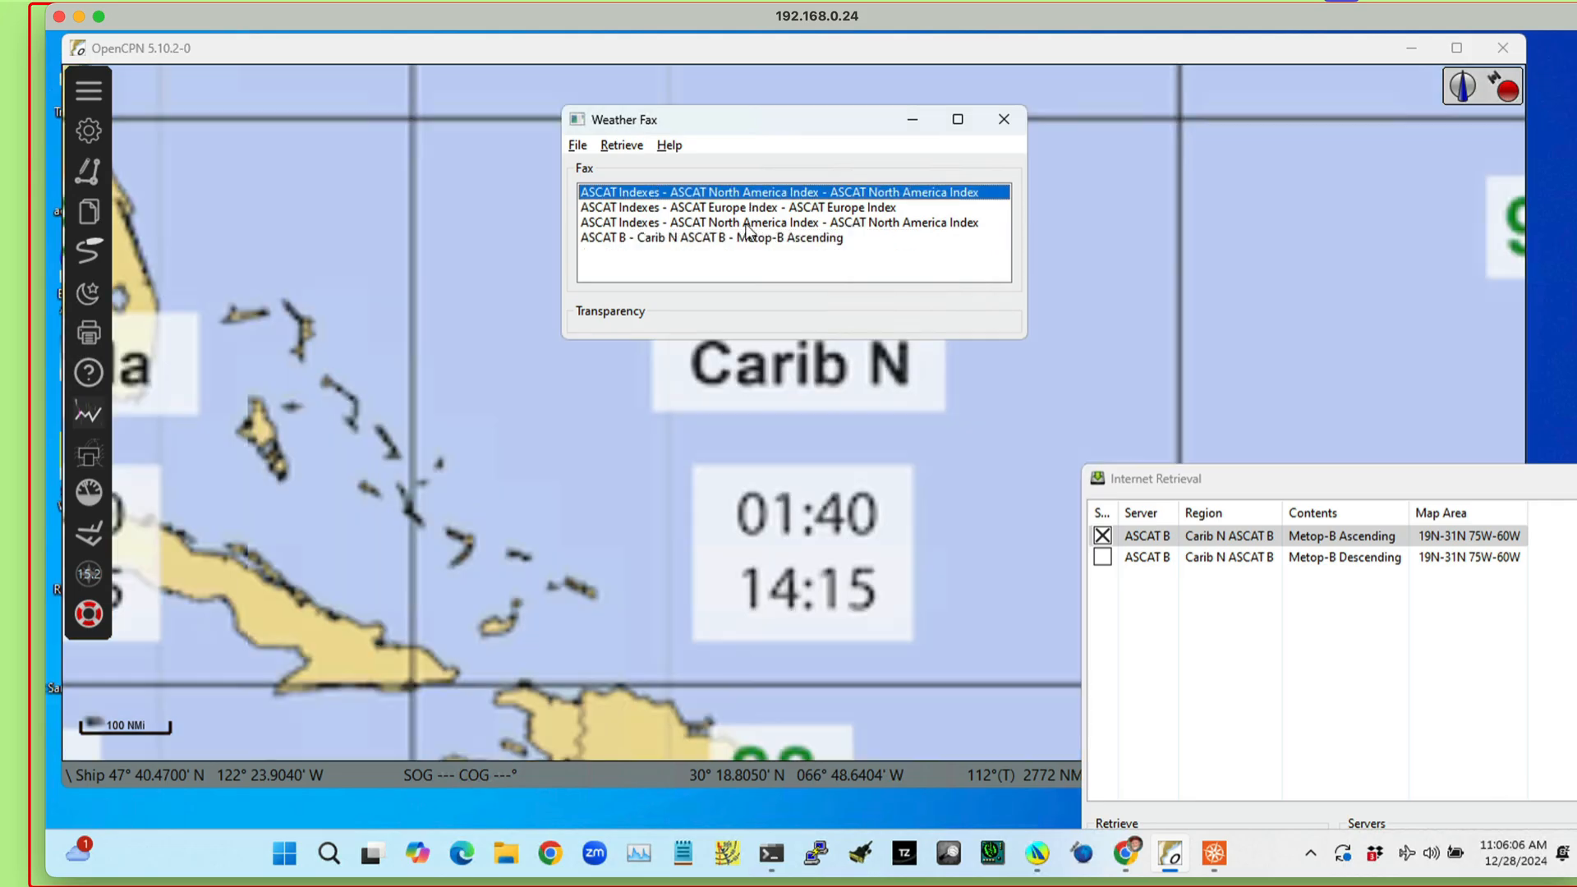
pyautogui.keyDown('shift'); pyautogui.click(746, 225); pyautogui.keyUp('shift')
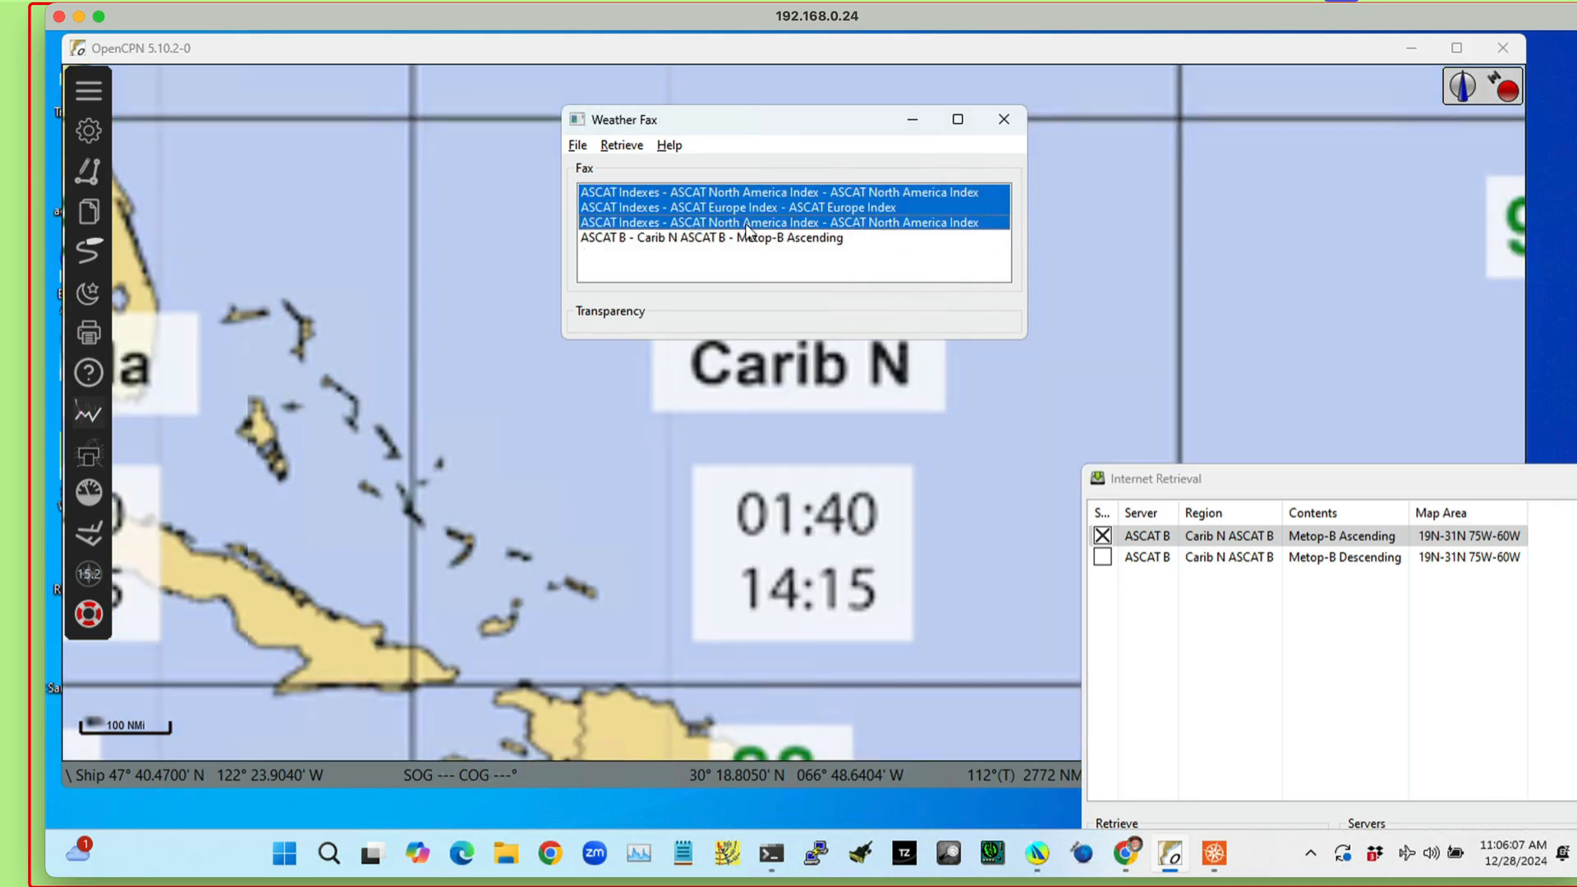
pyautogui.rightClick(812, 206)
pyautogui.click(868, 263)
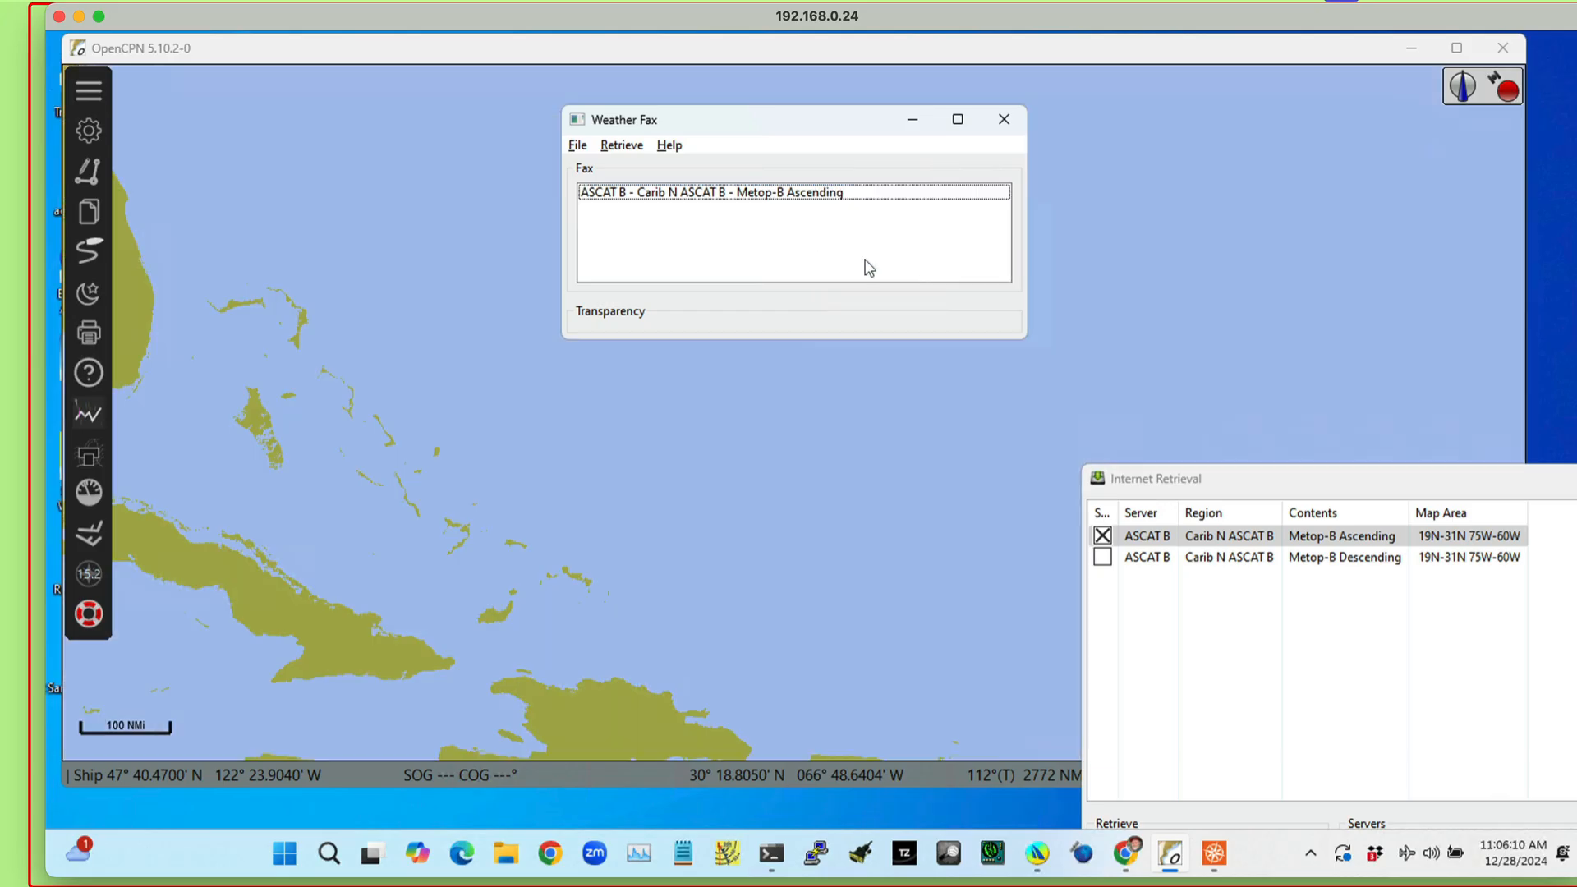
pyautogui.click(763, 193)
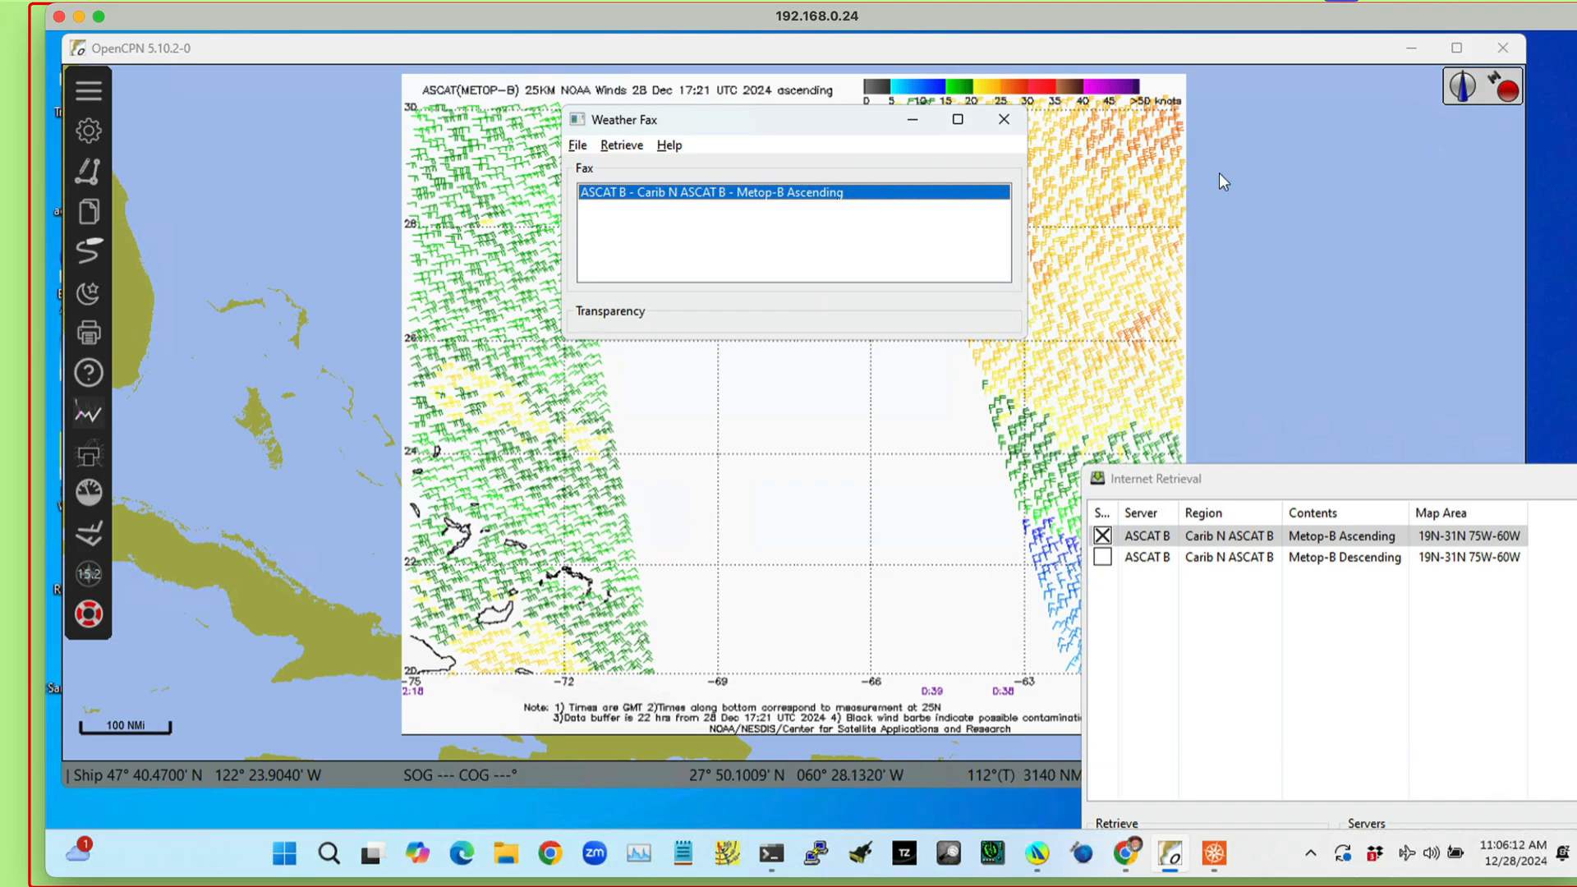
# - Retrieve the Carib N Metop-B Descending winds from the ASCAT B server and compare them with the Ascending fax on the chart
pyautogui.moveTo(1252, 493); pyautogui.dragTo(1290, 302)
pyautogui.click(1268, 365)
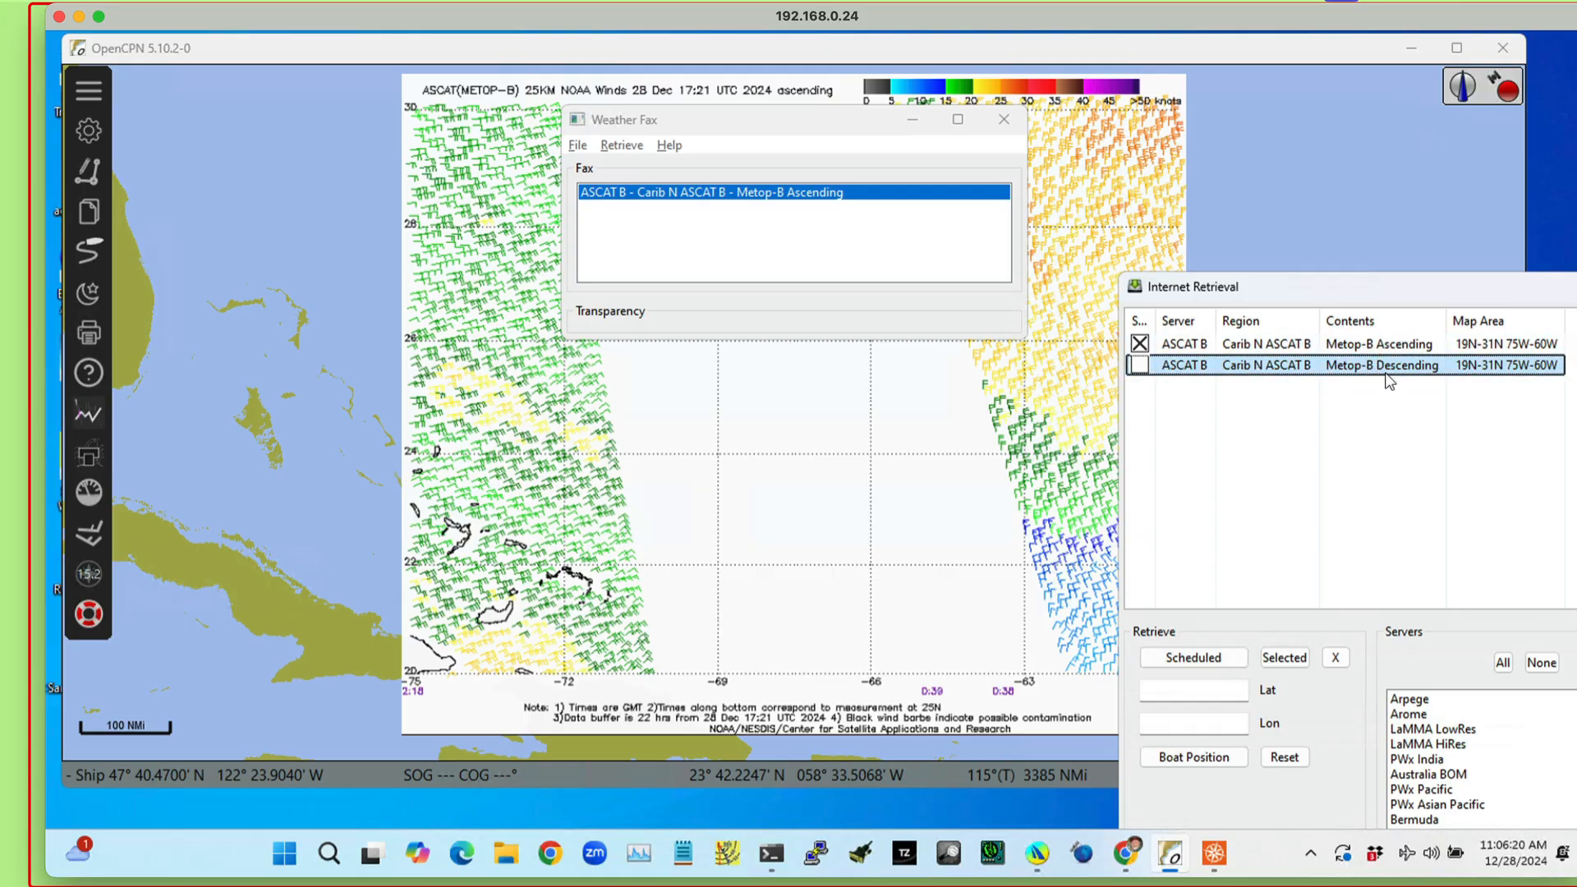
pyautogui.click(1291, 664)
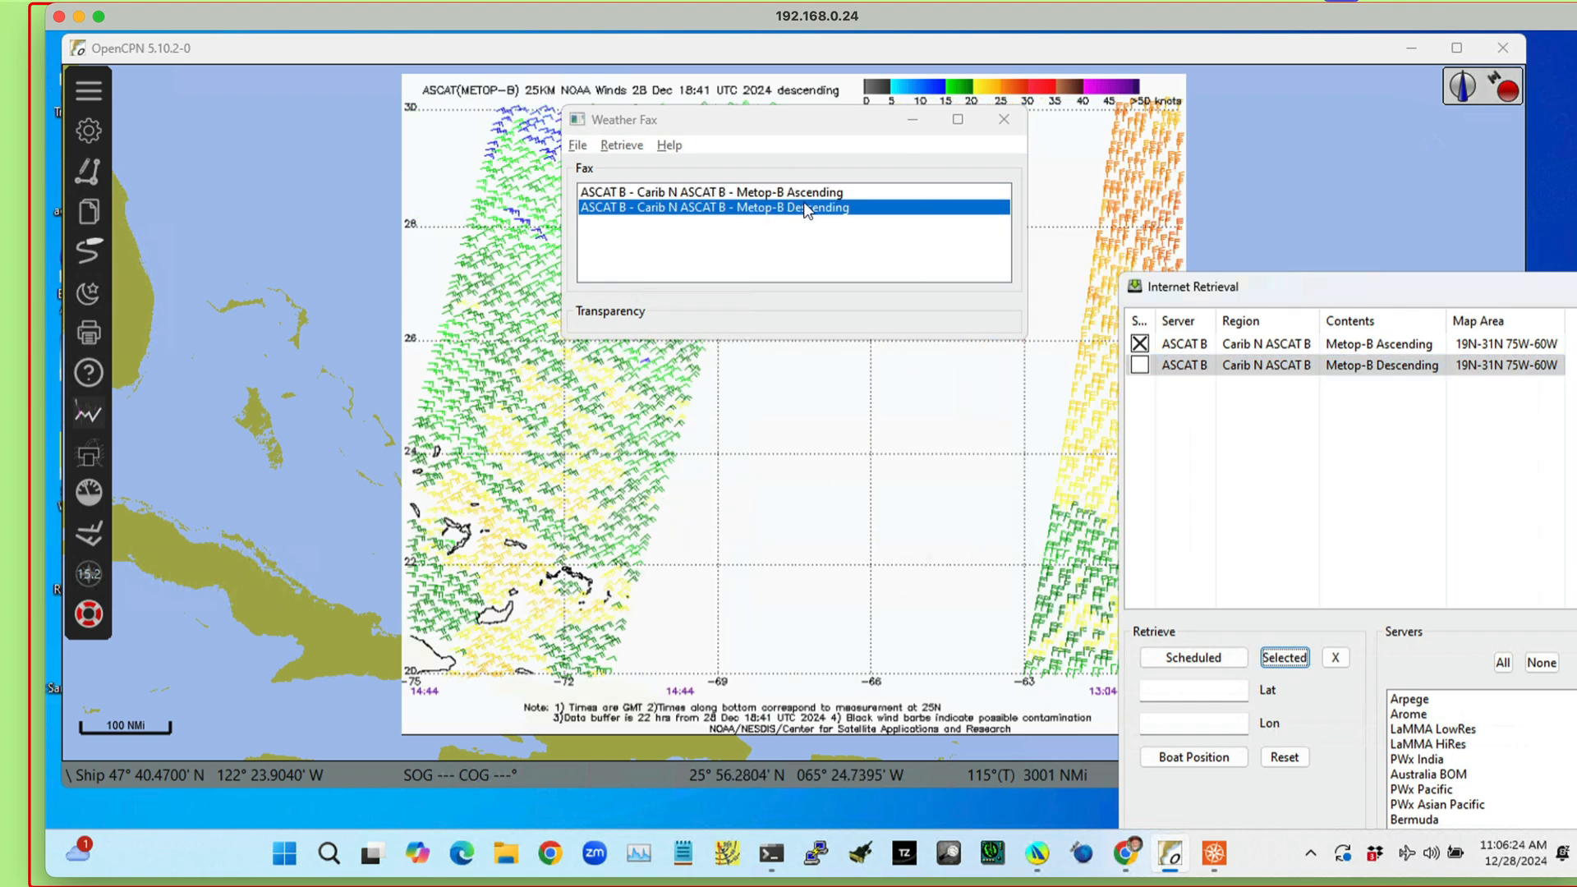
pyautogui.click(810, 195)
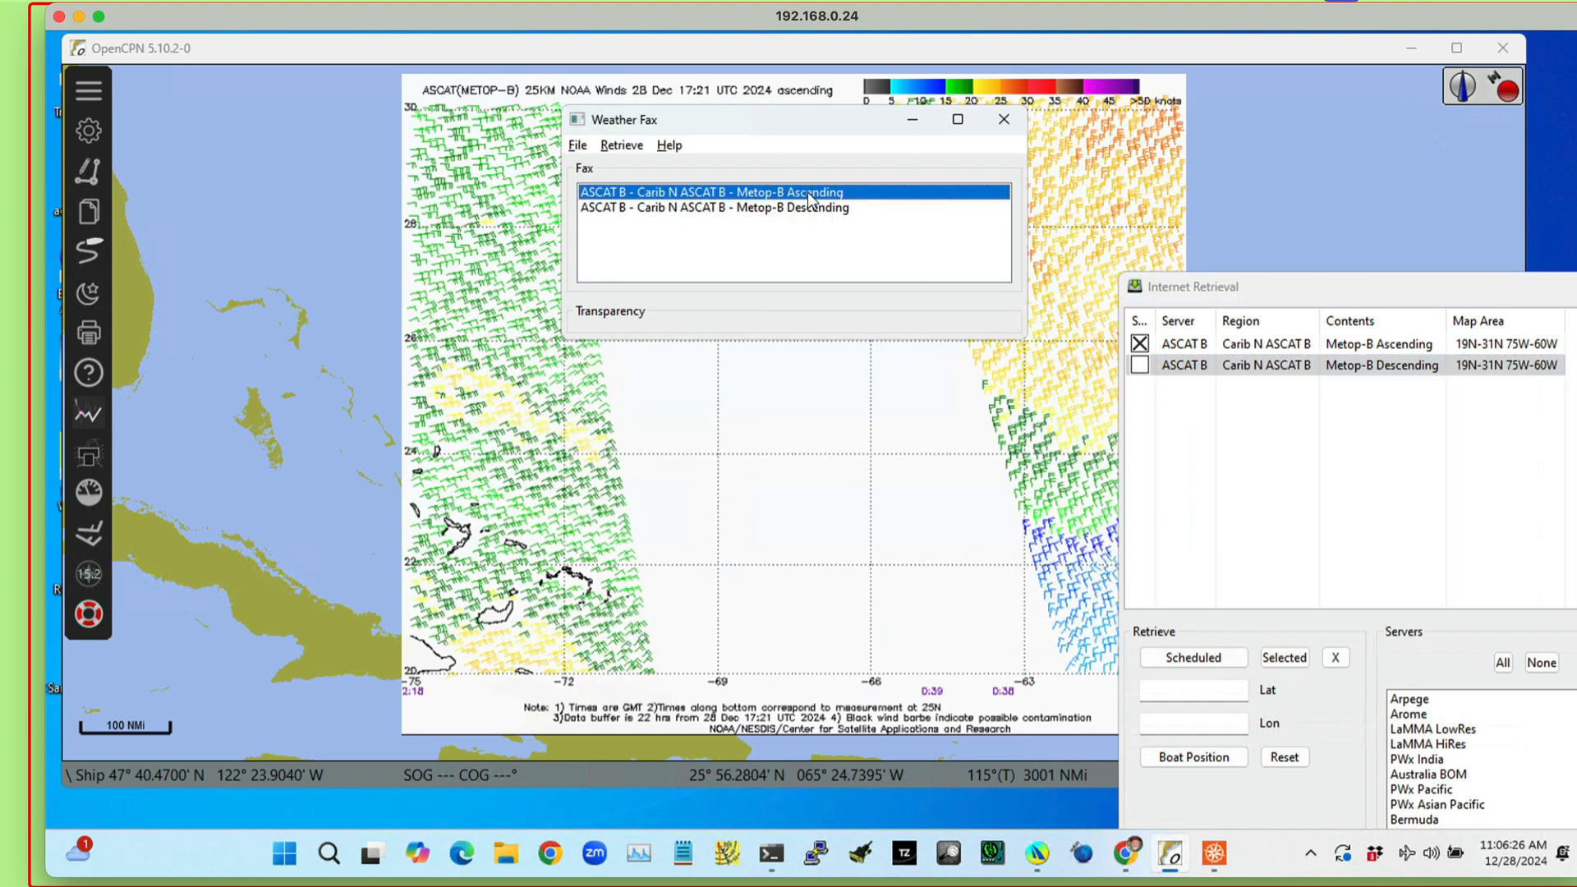
pyautogui.click(808, 210)
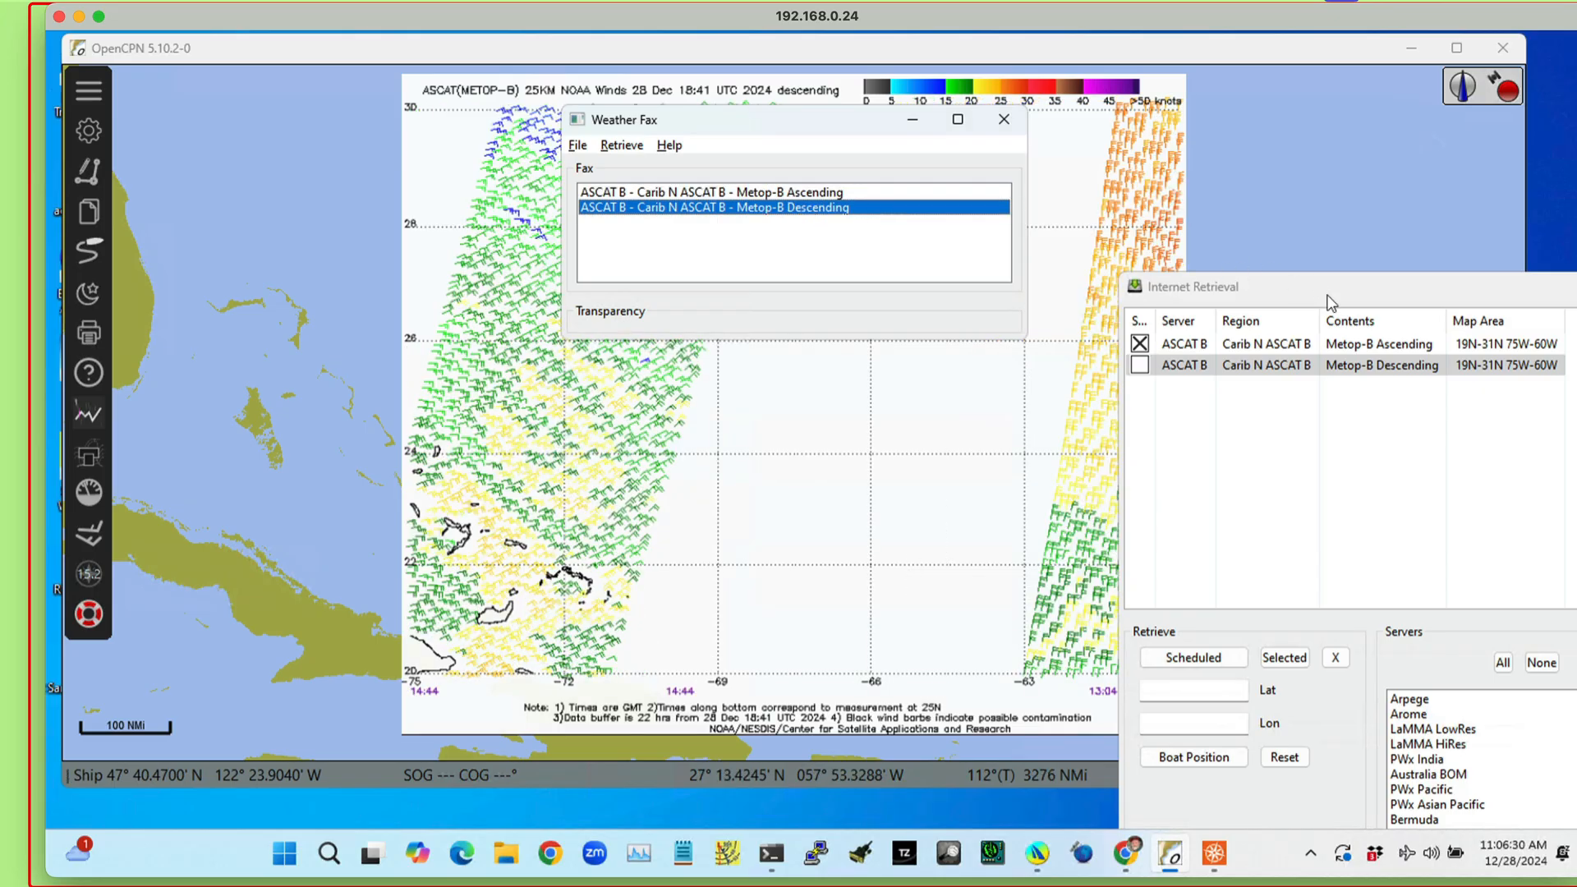
# - Retrieve the Carib N Metop-C Ascending and Metop-C Descending winds from the ASCAT C server and overlay them on the chart
pyautogui.moveTo(1323, 293); pyautogui.dragTo(721, 123)
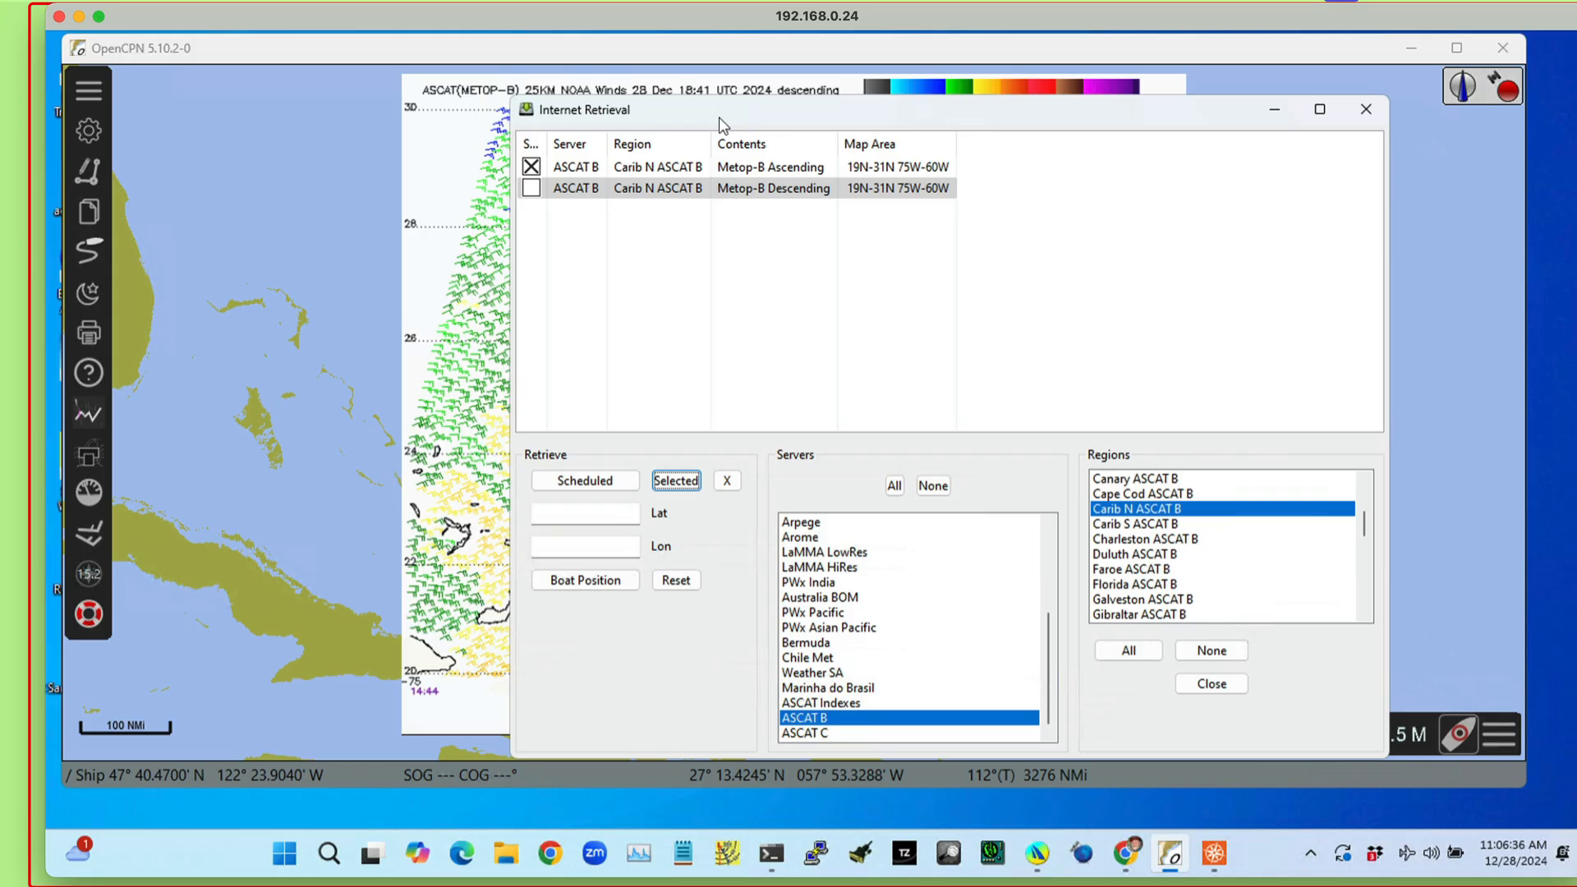
pyautogui.click(813, 733)
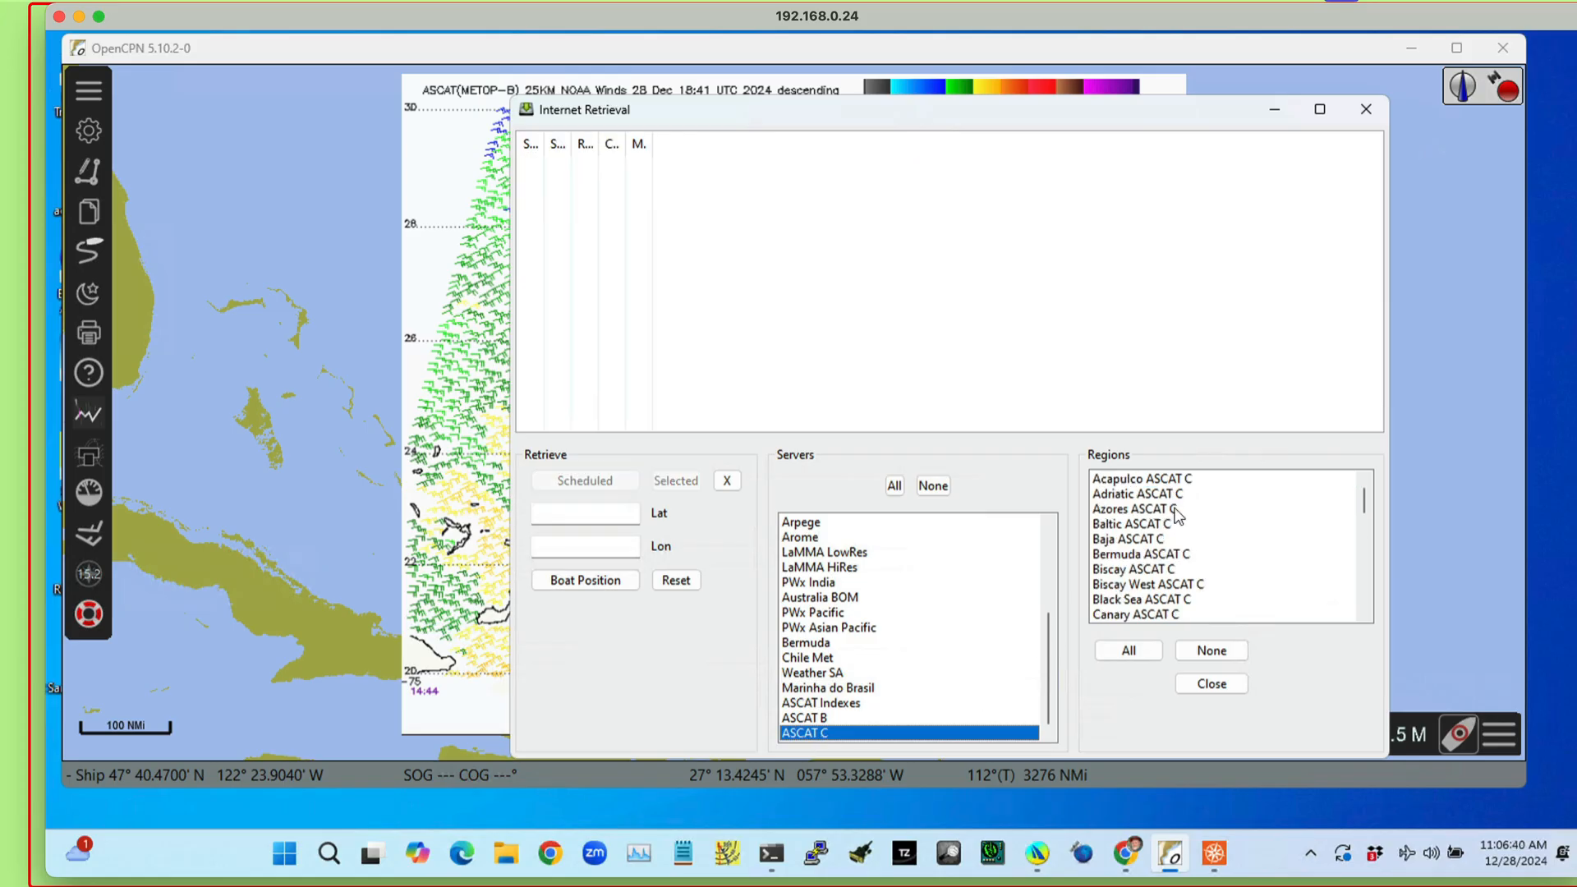
pyautogui.moveTo(1363, 505); pyautogui.dragTo(1365, 534)
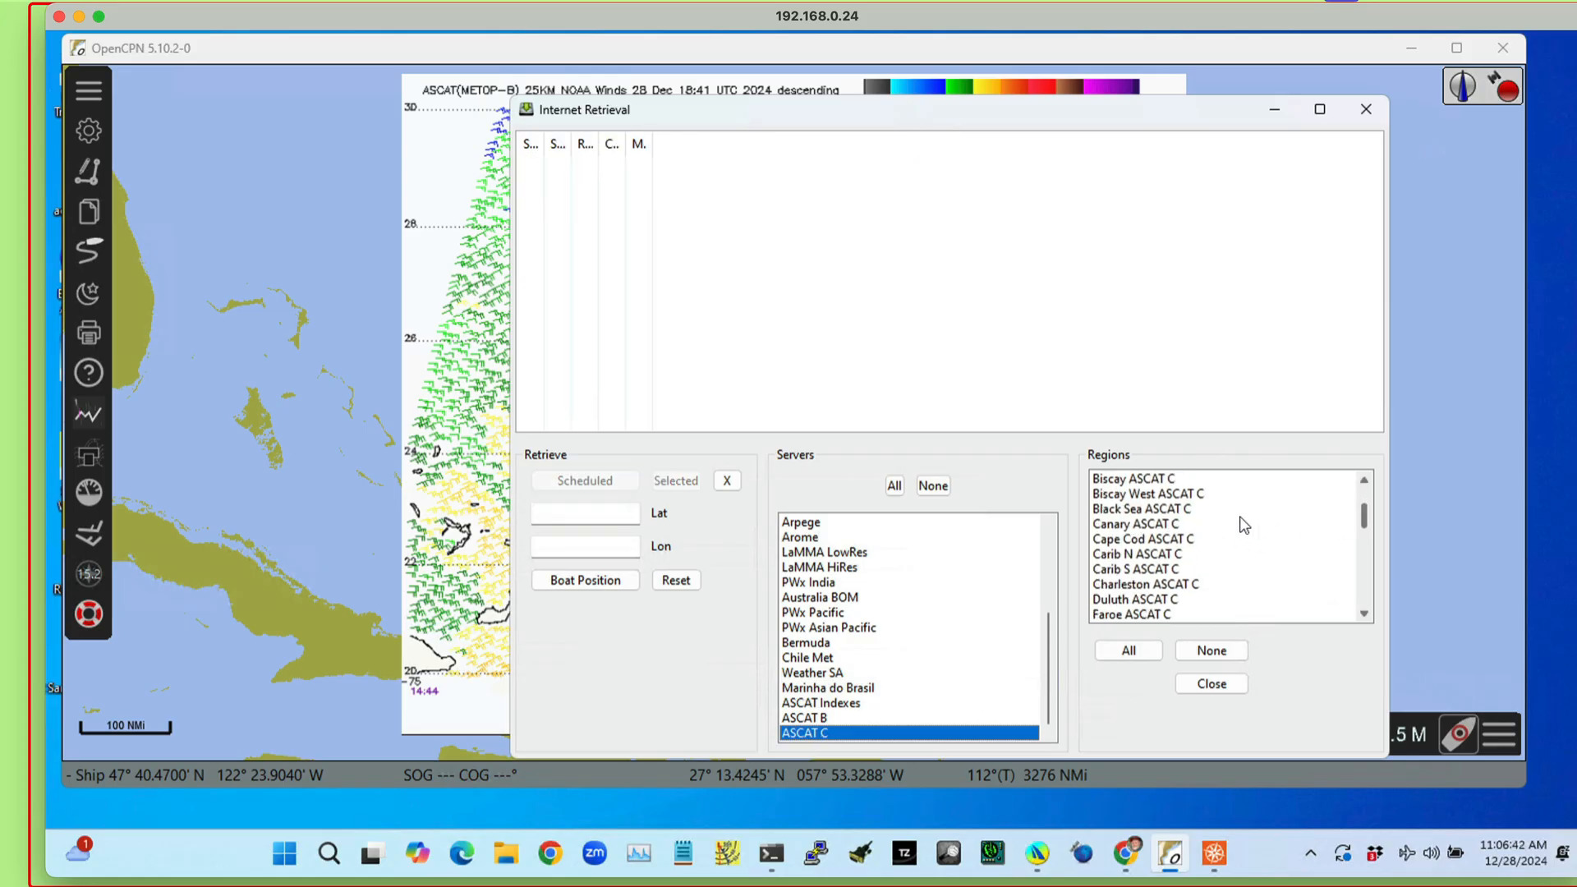
pyautogui.click(1121, 555)
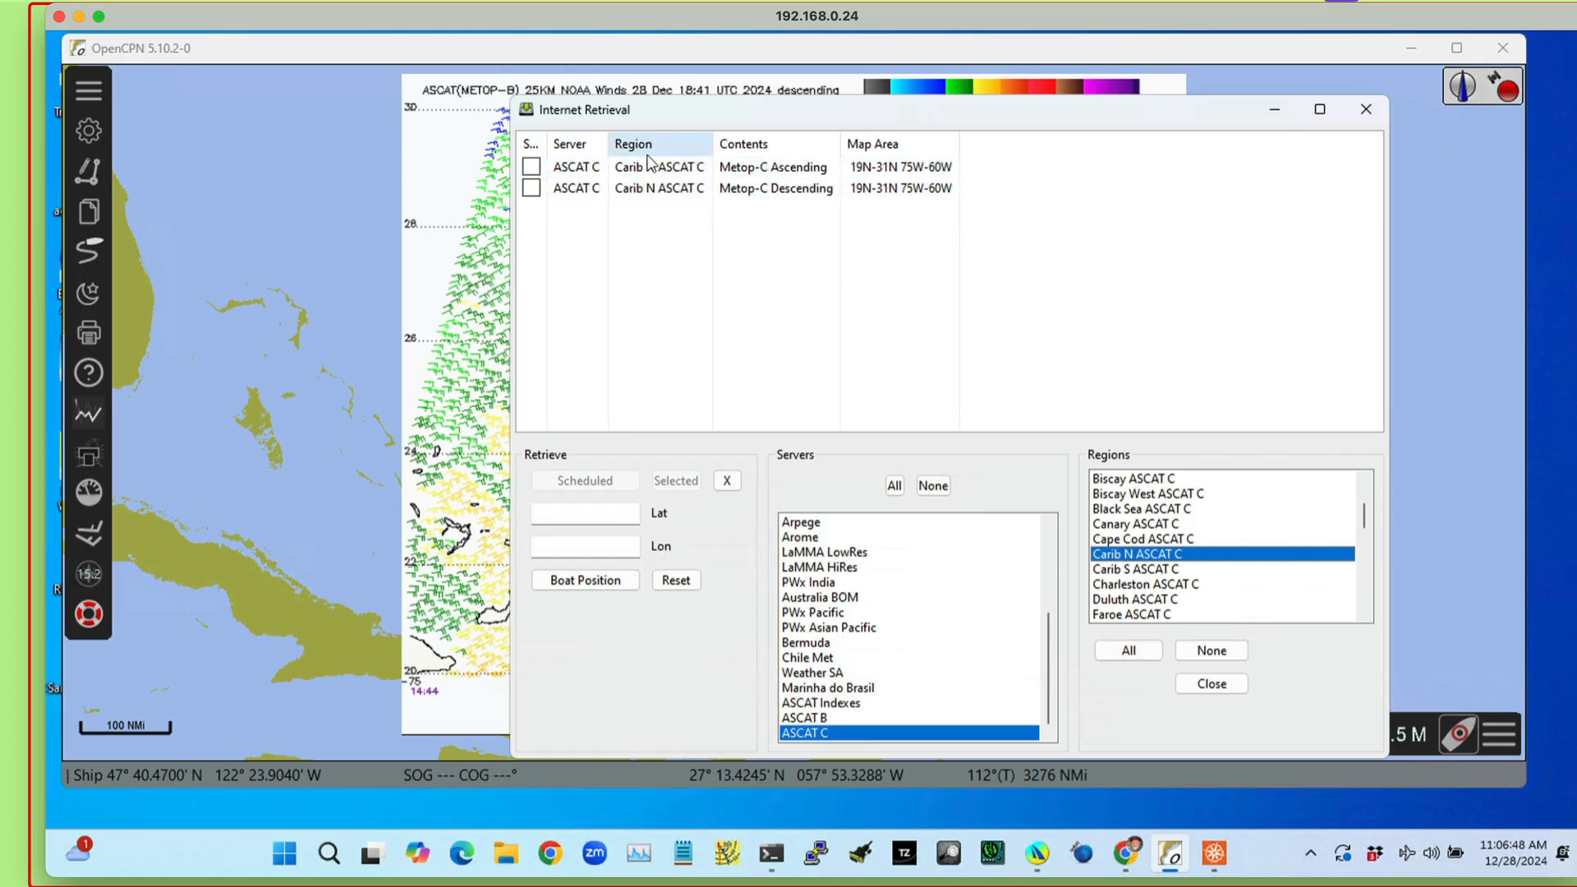
pyautogui.click(649, 167)
pyautogui.click(675, 480)
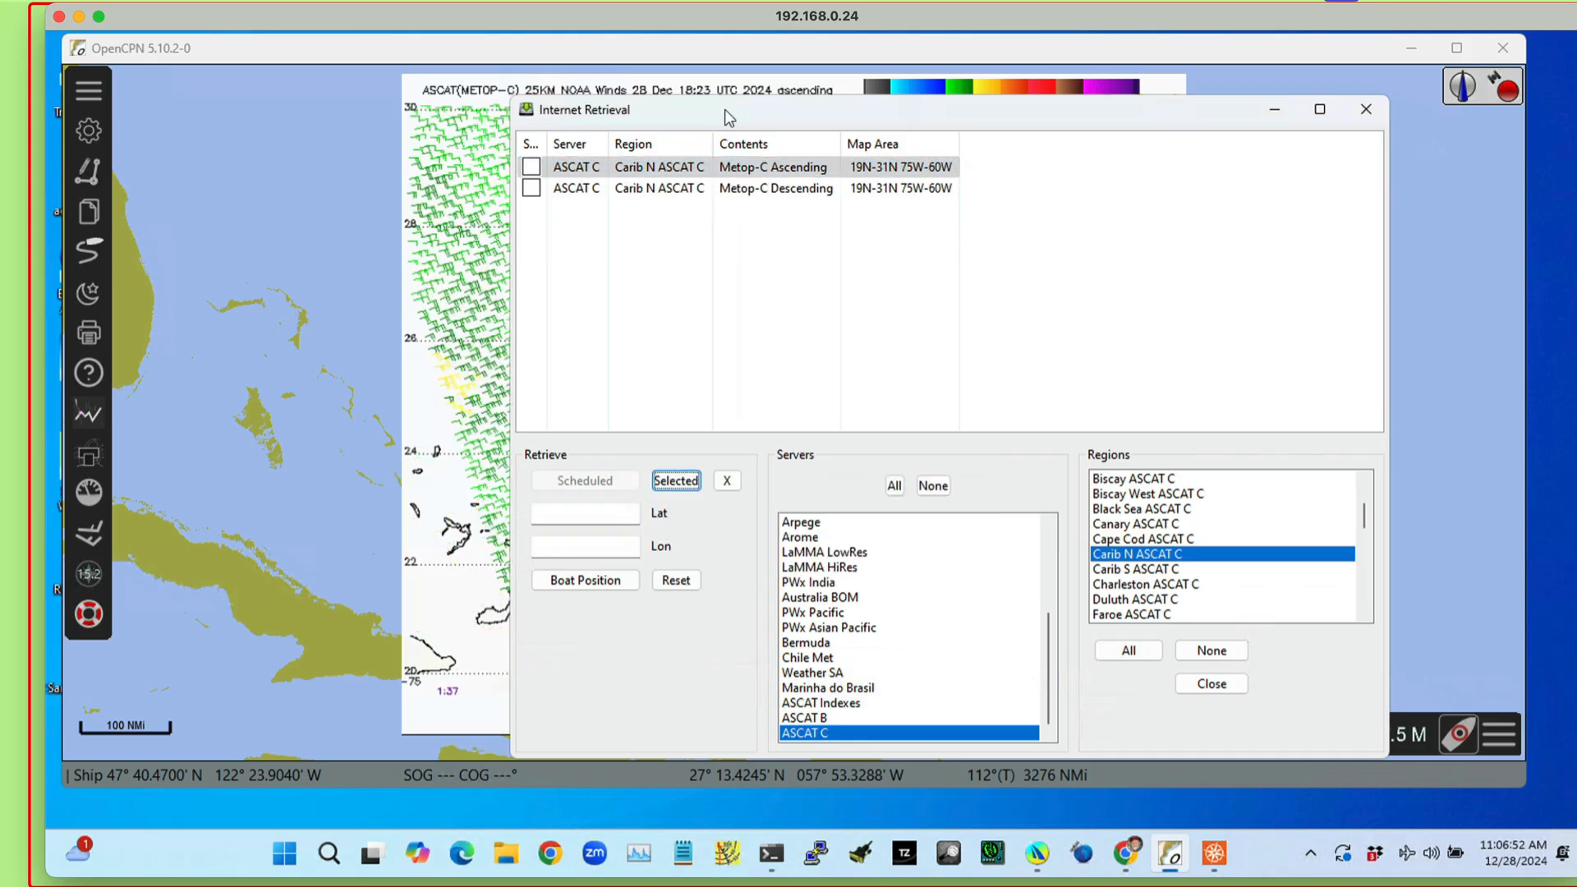
pyautogui.moveTo(727, 108); pyautogui.dragTo(1146, 131)
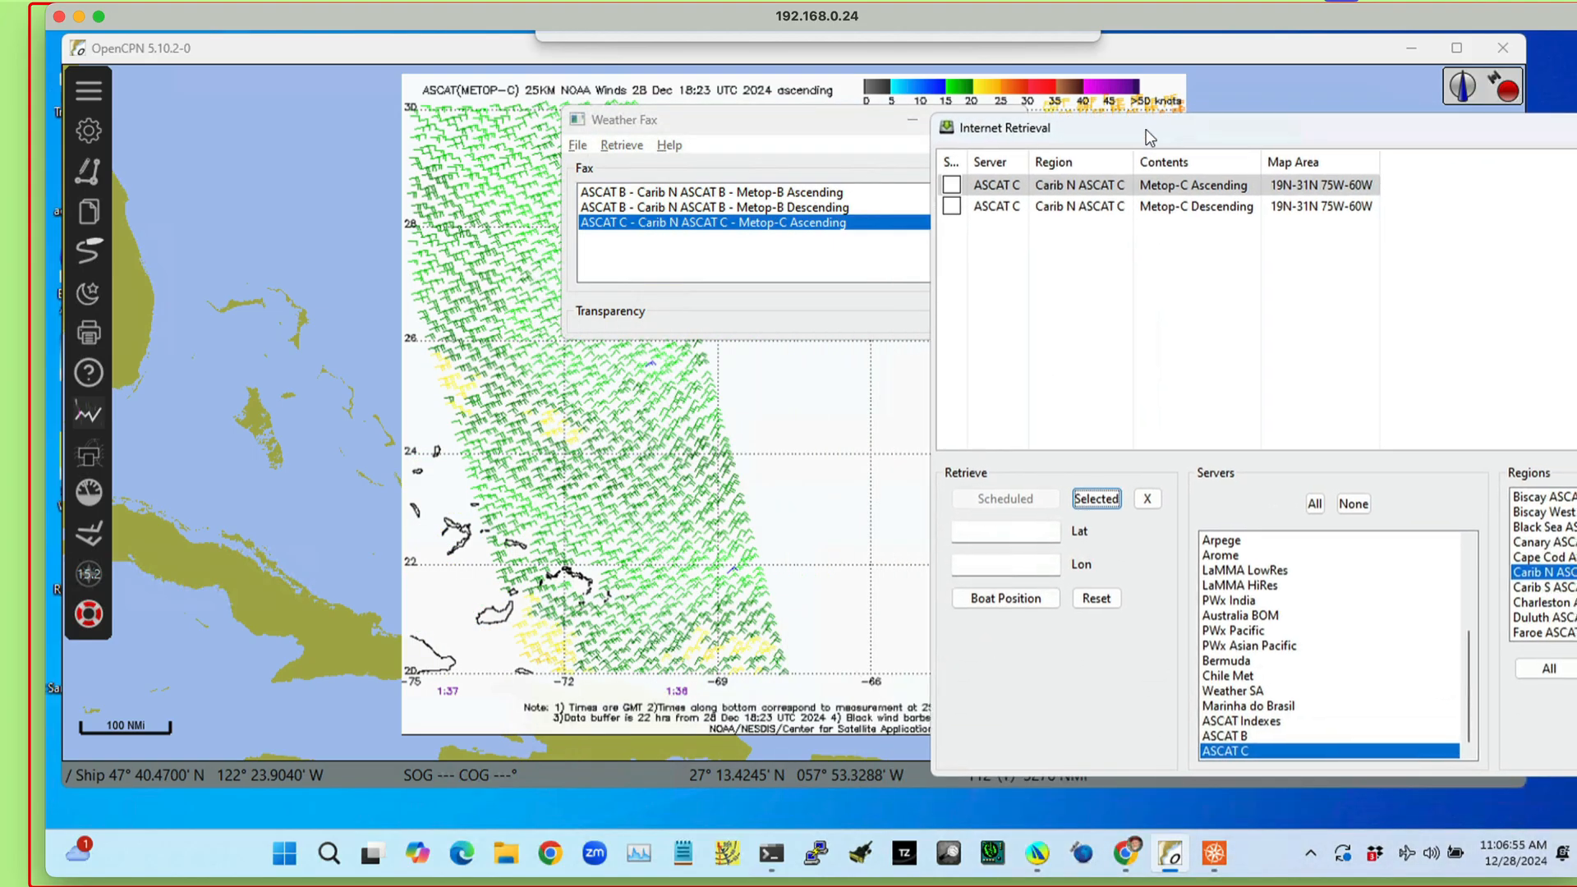
pyautogui.click(1085, 214)
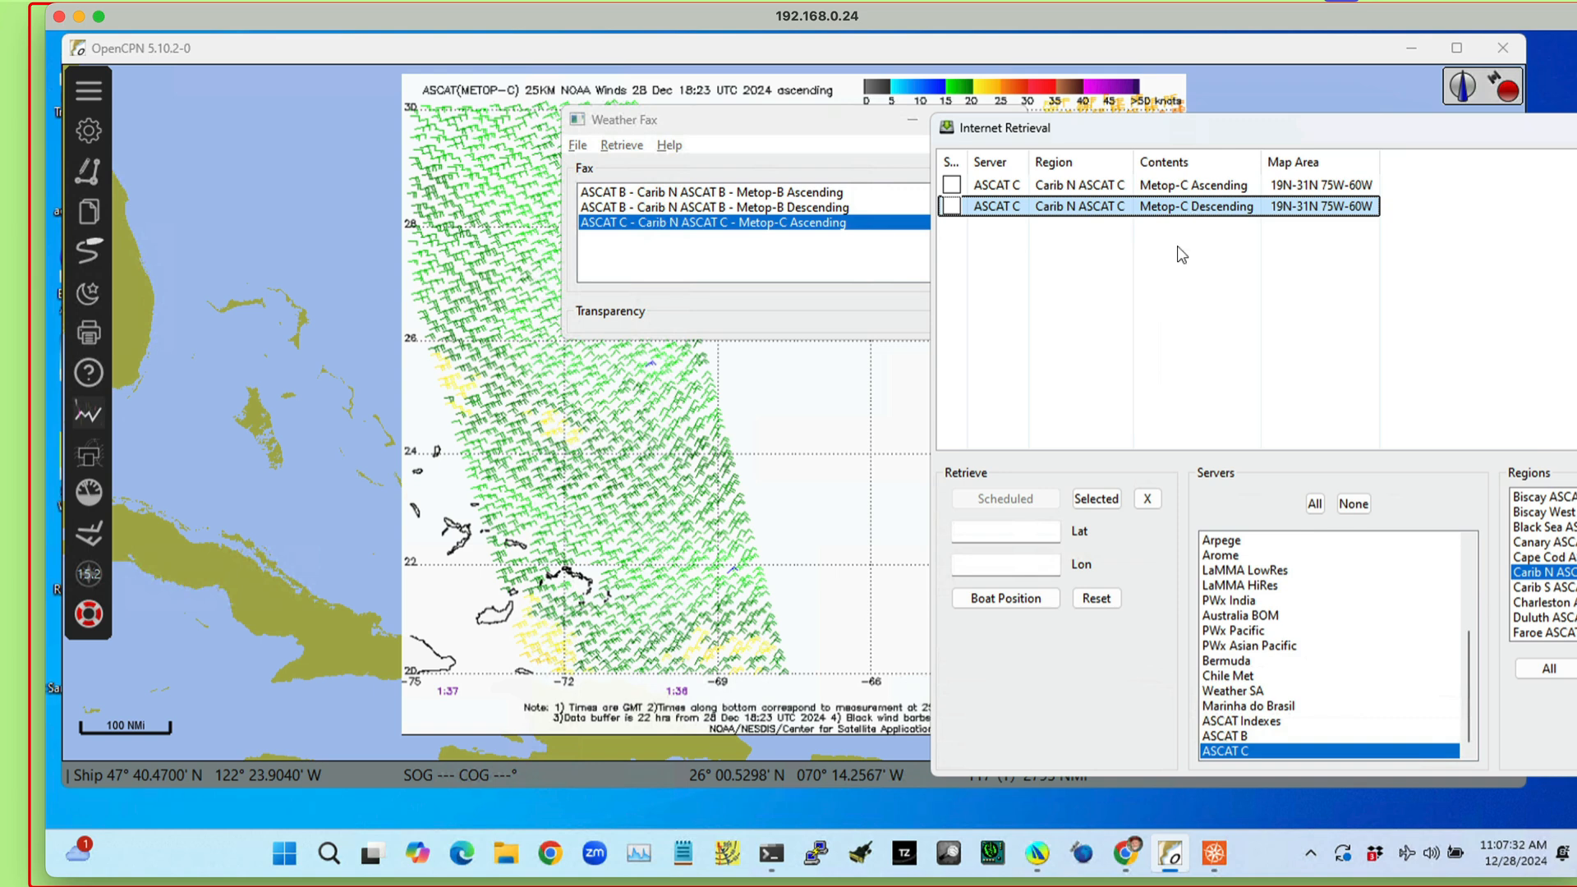
pyautogui.click(1097, 499)
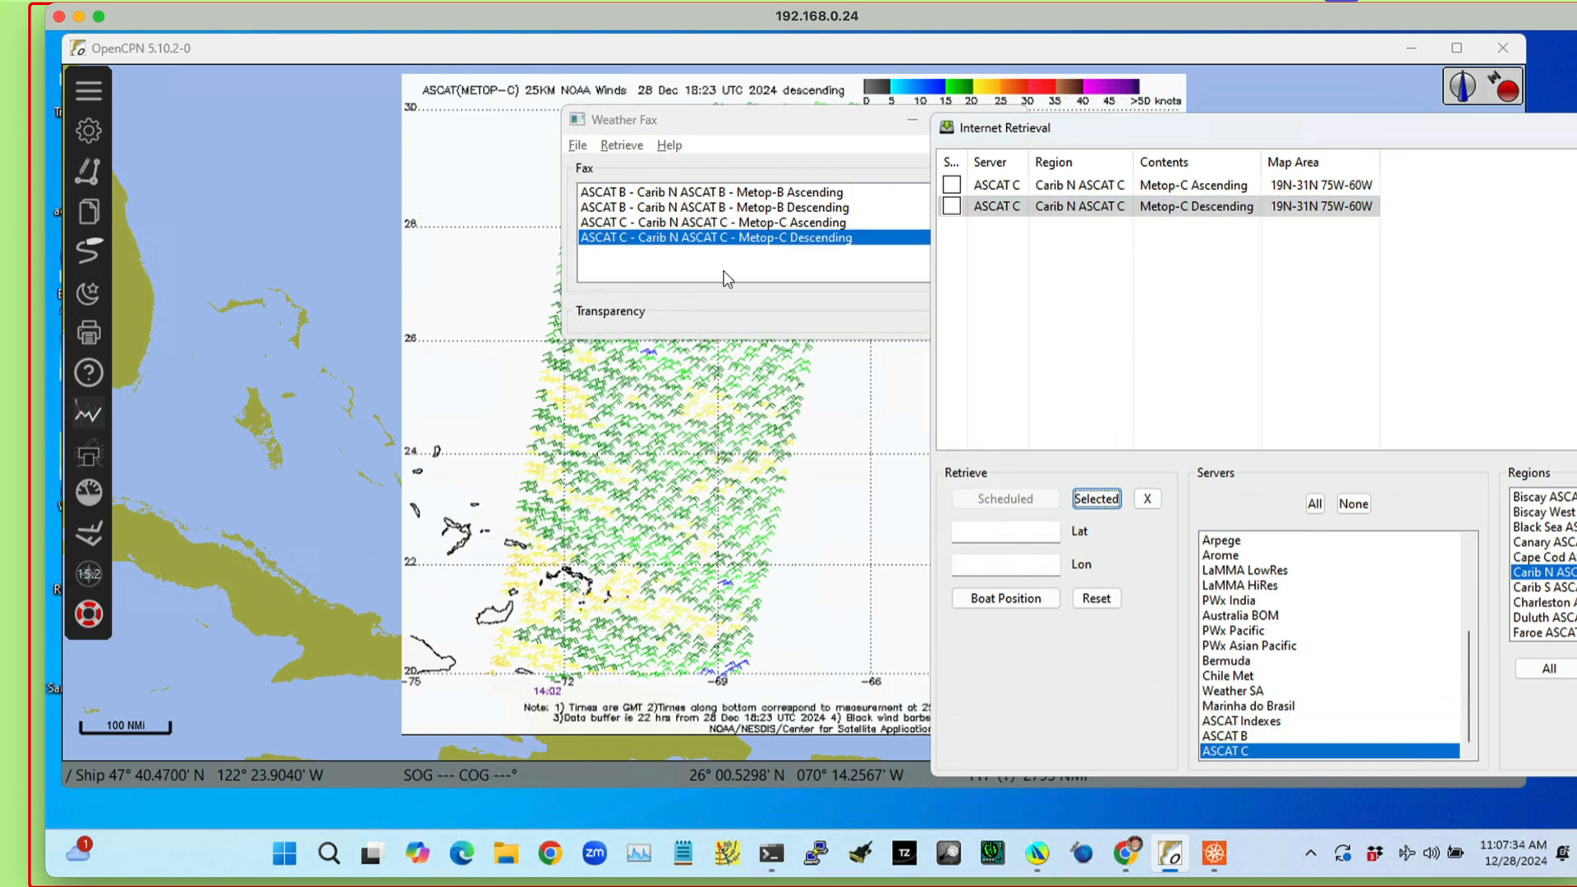
# - Maximize the chart window and move the Internet Retrieval and Weather Fax windows clear of the Metop-C Descending overlay
pyautogui.moveTo(1107, 134); pyautogui.dragTo(1453, 406)
pyautogui.doubleClick(1196, 54)
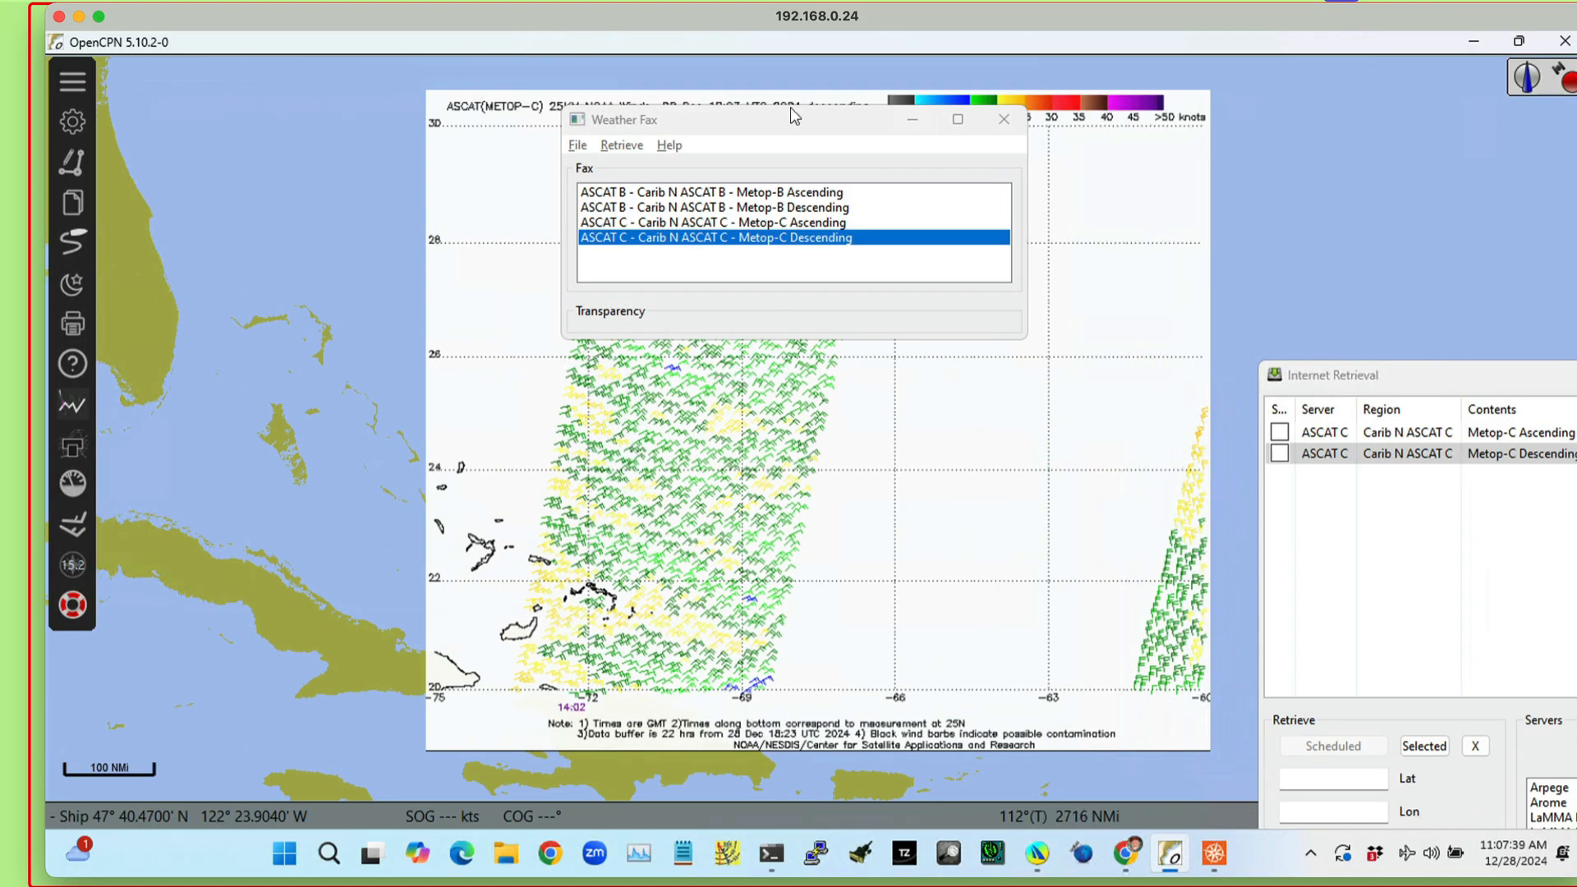
pyautogui.moveTo(796, 125); pyautogui.dragTo(538, 105)
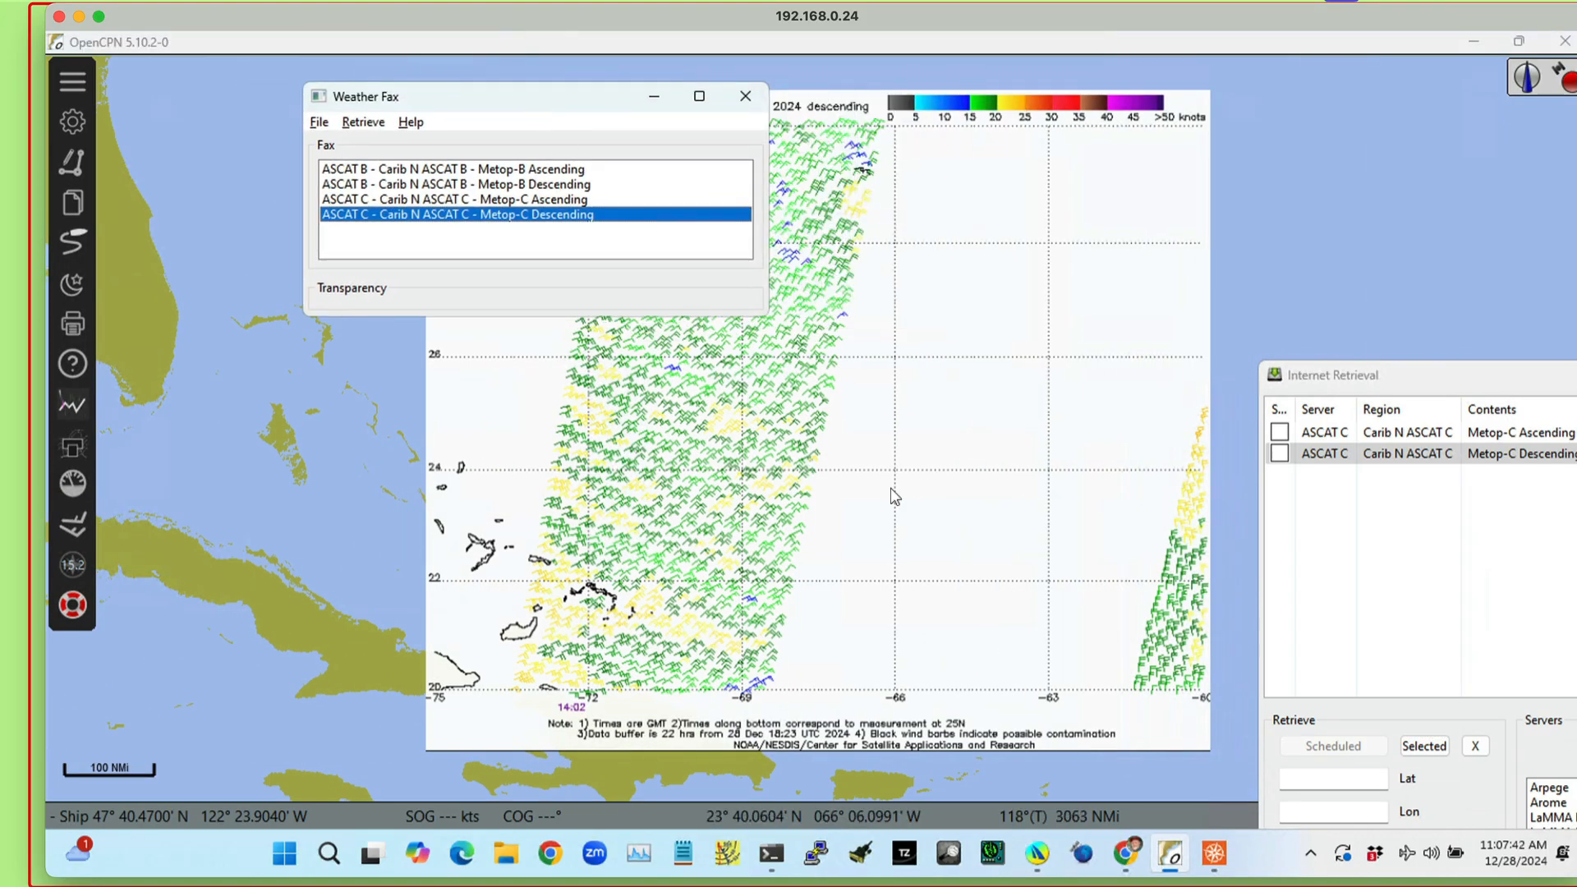
pyautogui.scroll(-2, 891, 491)
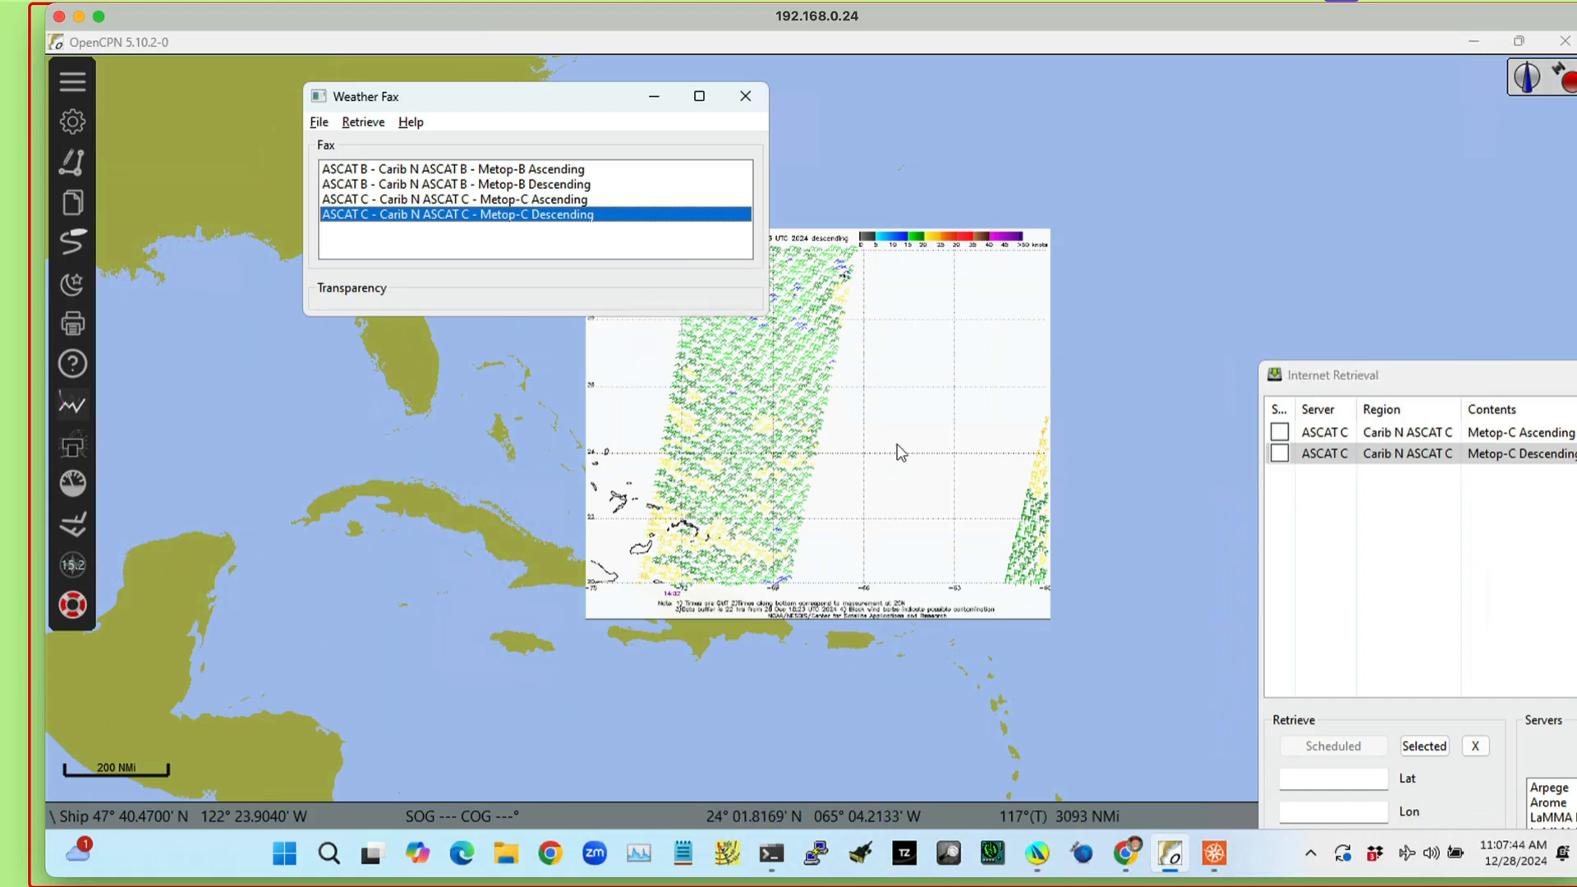
pyautogui.moveTo(897, 451); pyautogui.dragTo(1132, 204)
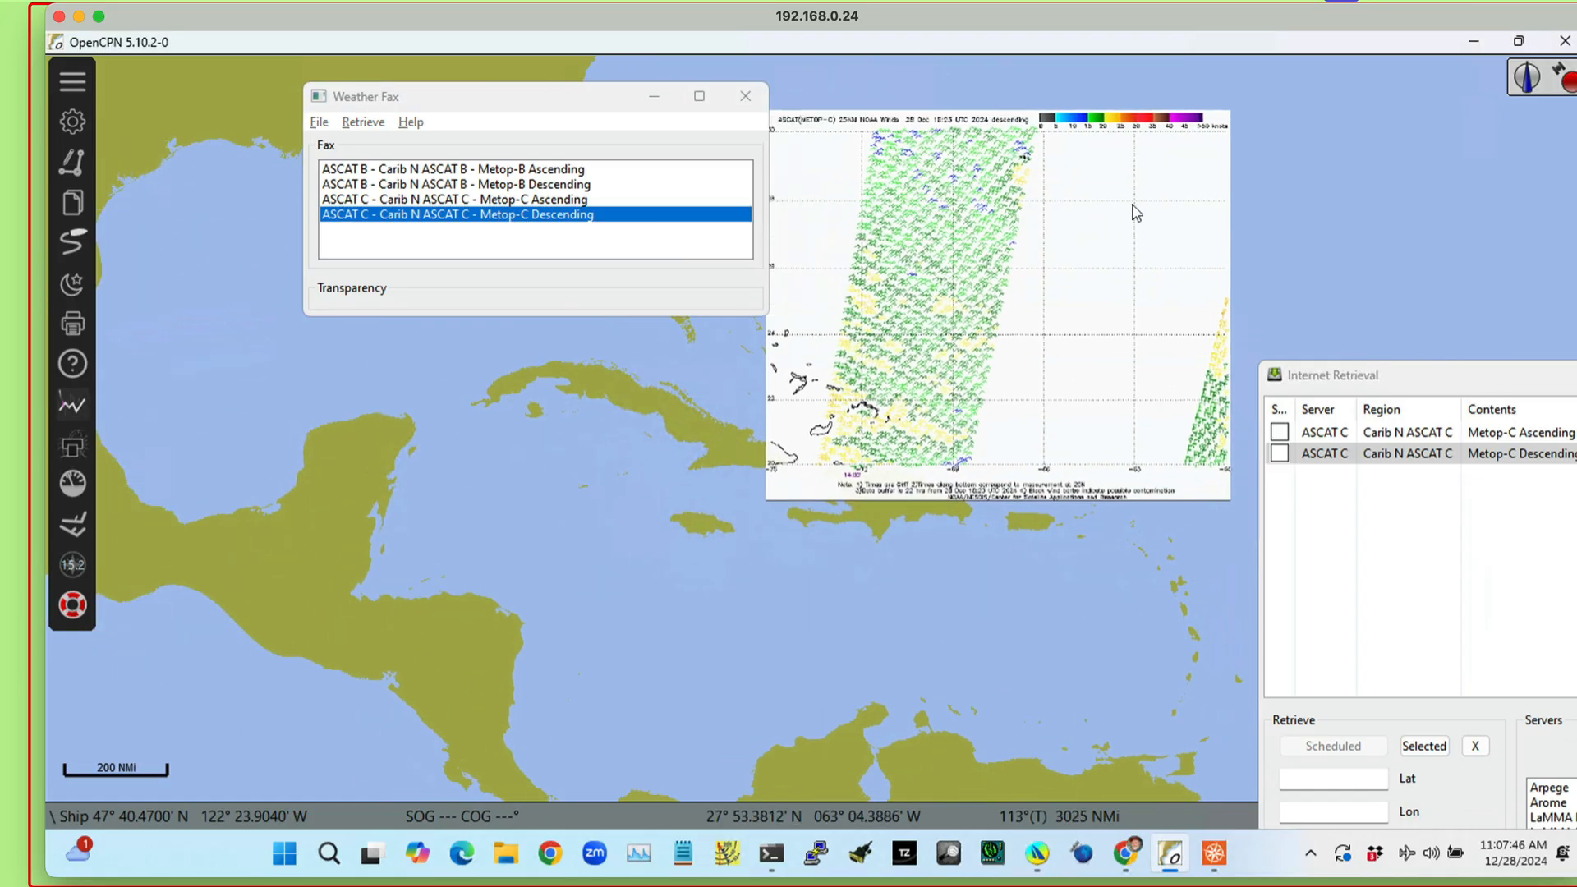
pyautogui.scroll(1, 919, 362)
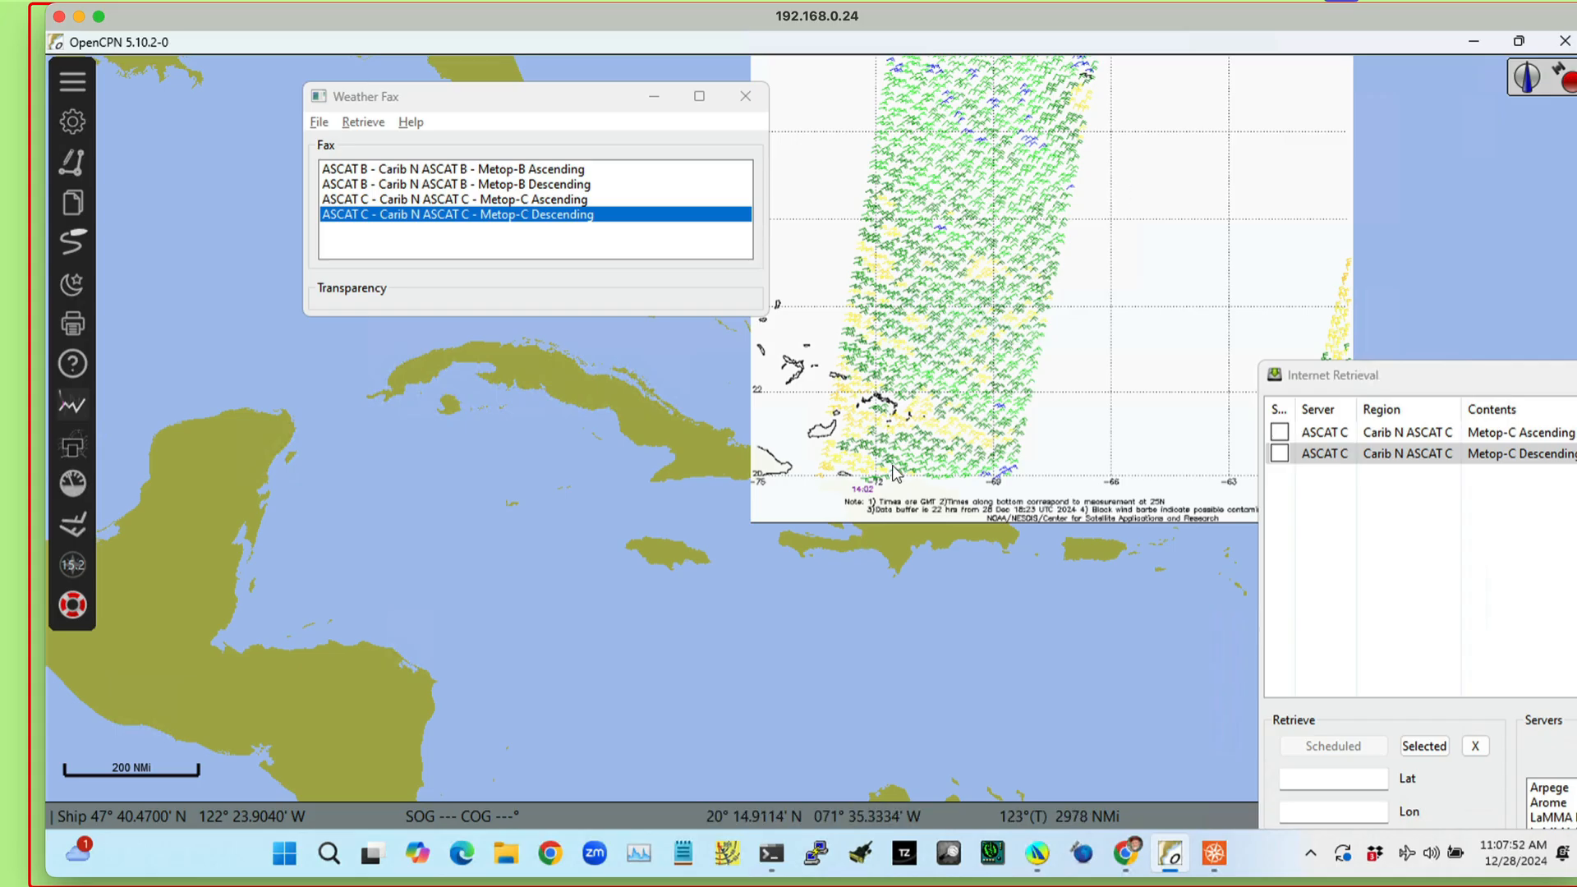
pyautogui.moveTo(1400, 374); pyautogui.dragTo(1510, 390)
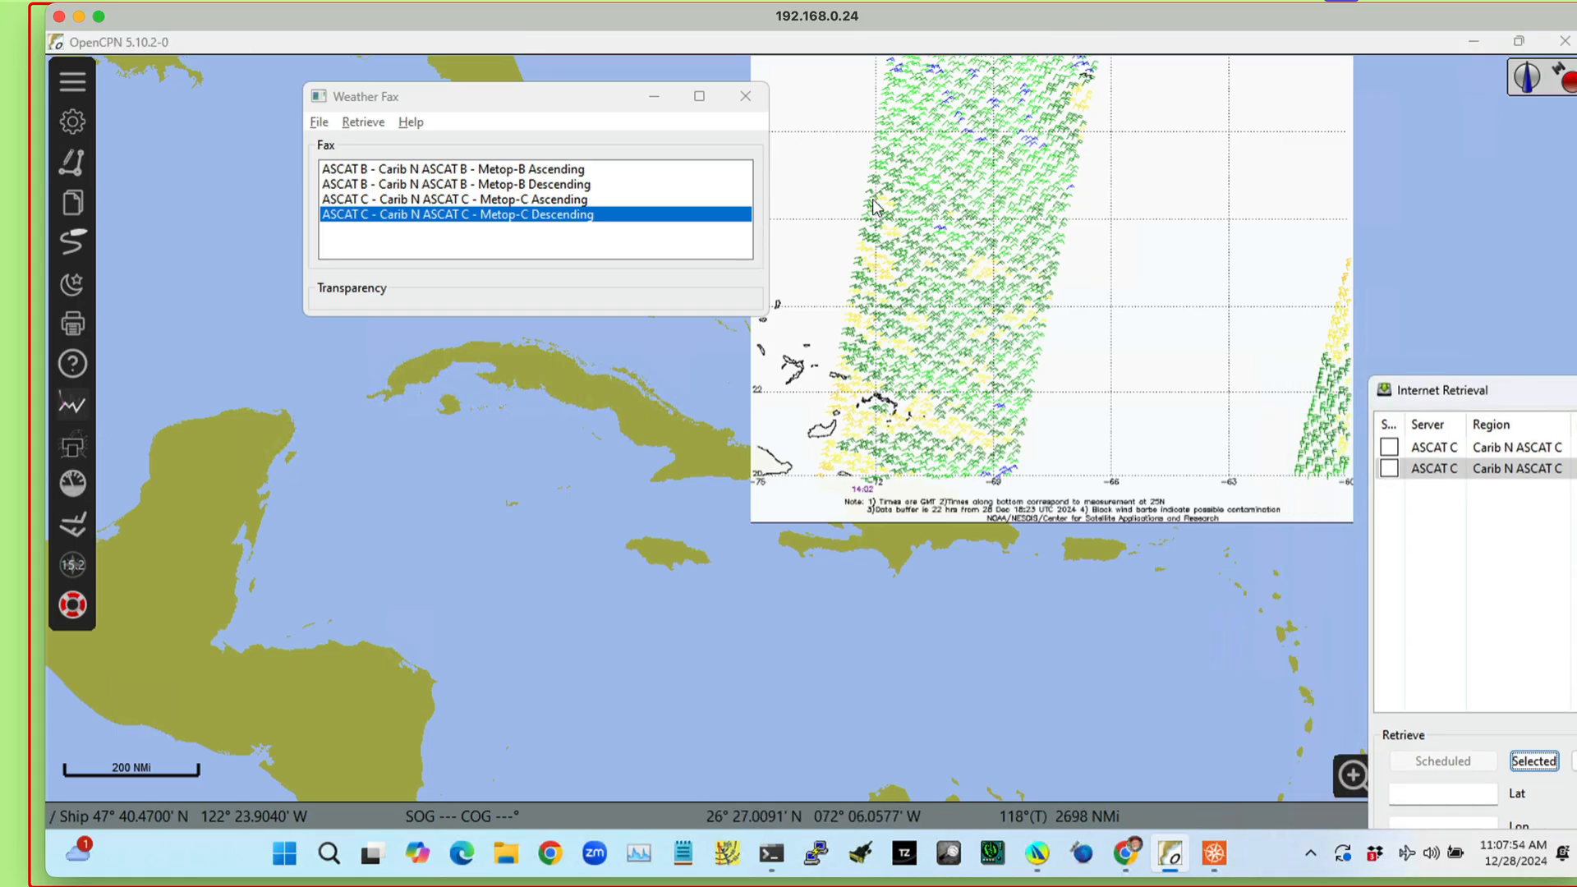
# - Compare the pass times and wind swaths of the Metop-C Descending, Metop-C Ascending, Metop-B Descending and Metop-B Ascending faxes on the chart
pyautogui.scroll(2, 1019, 250)
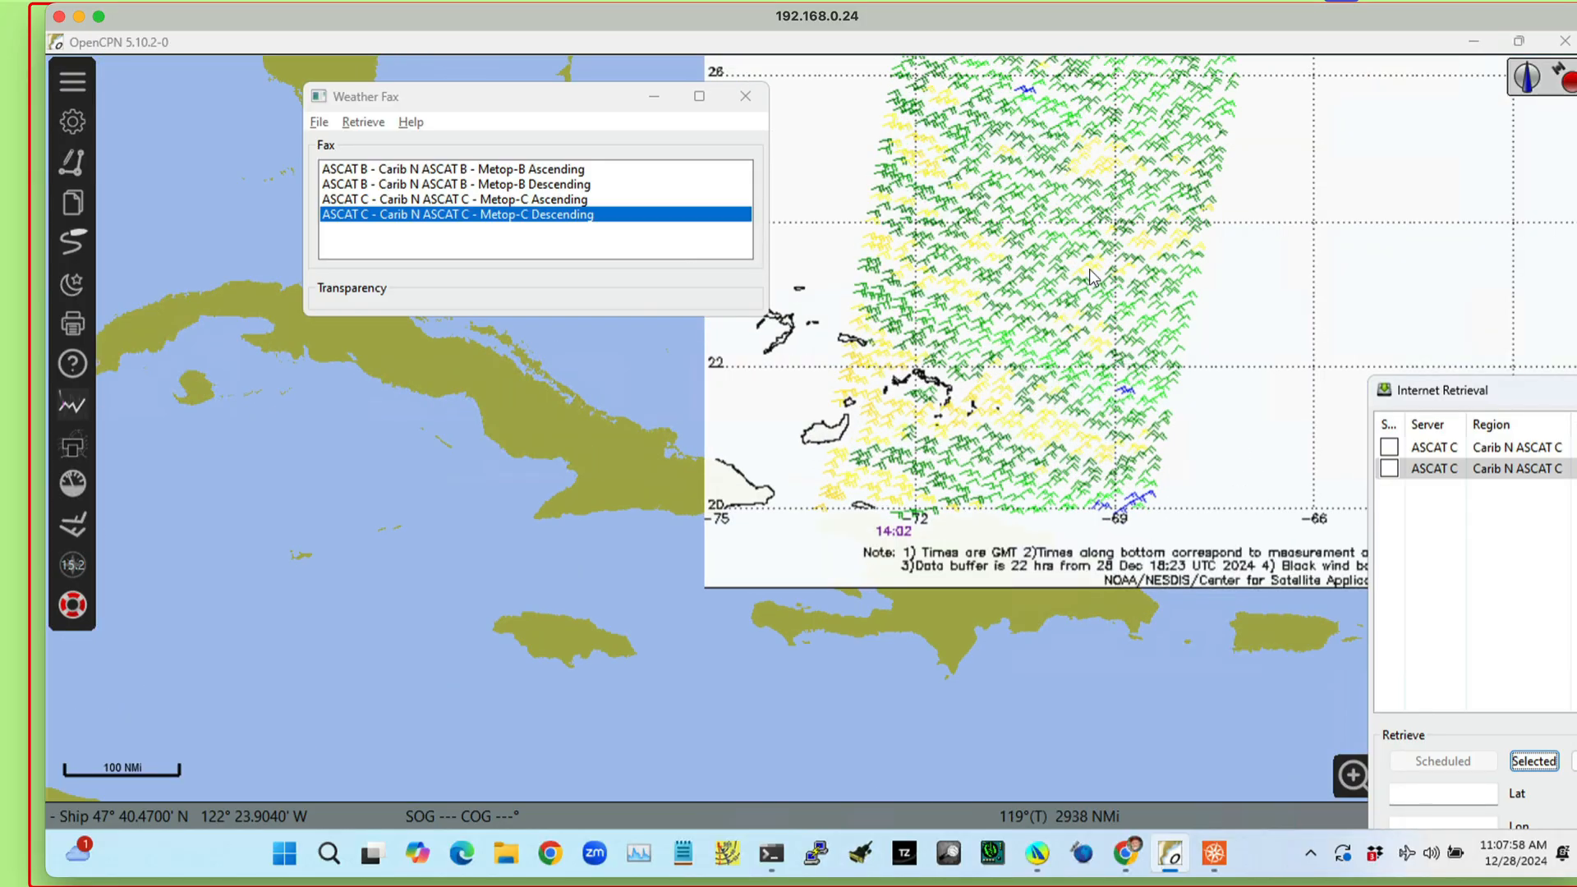
pyautogui.moveTo(1218, 358); pyautogui.dragTo(1156, 349)
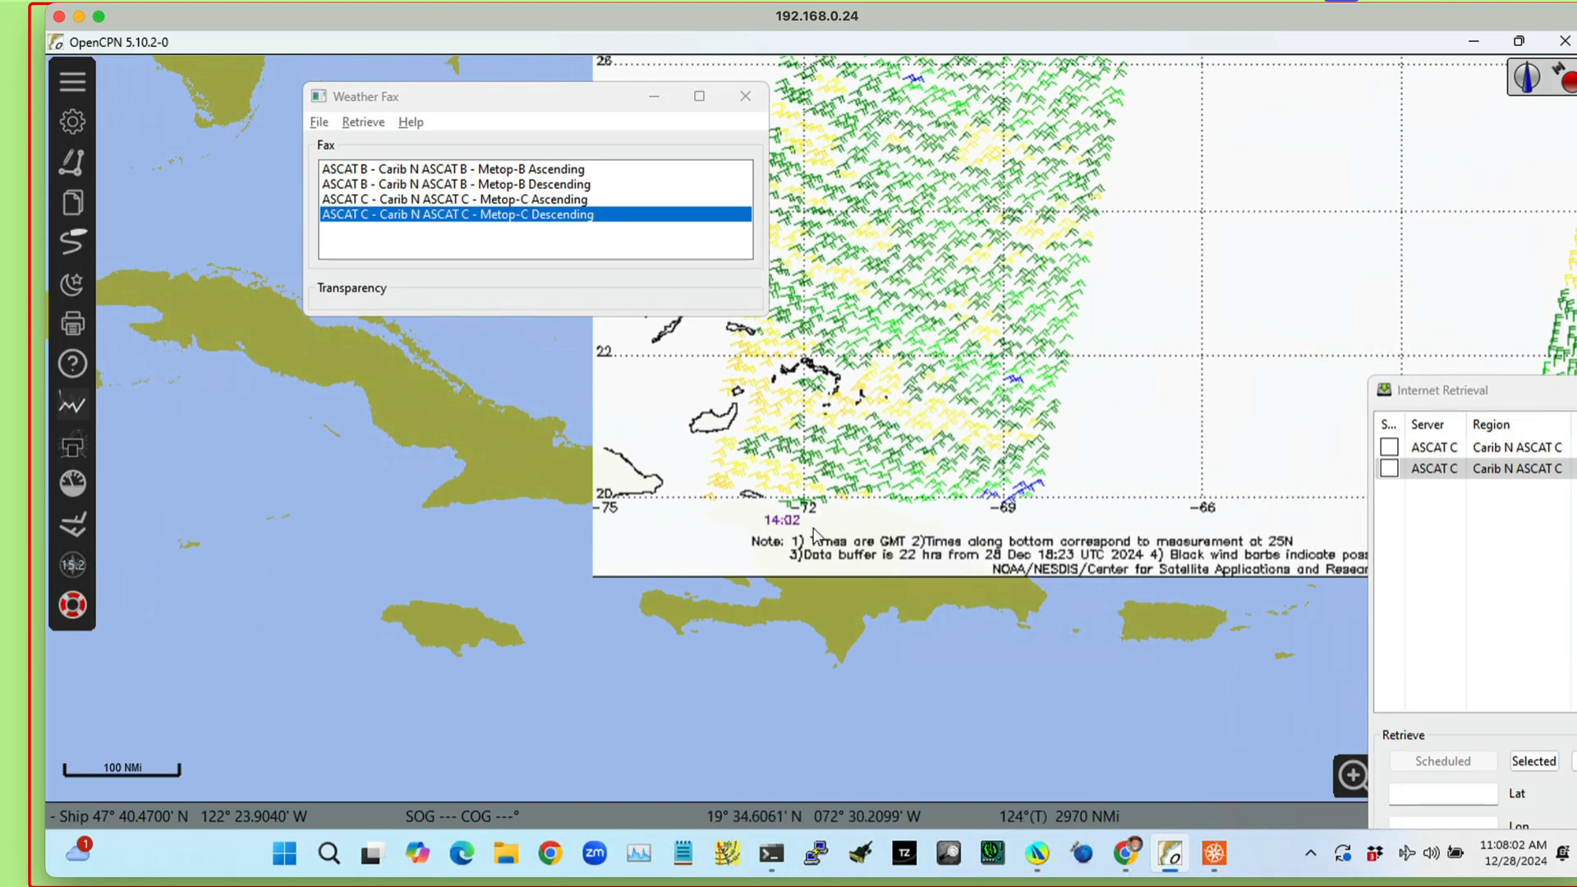
pyautogui.click(527, 200)
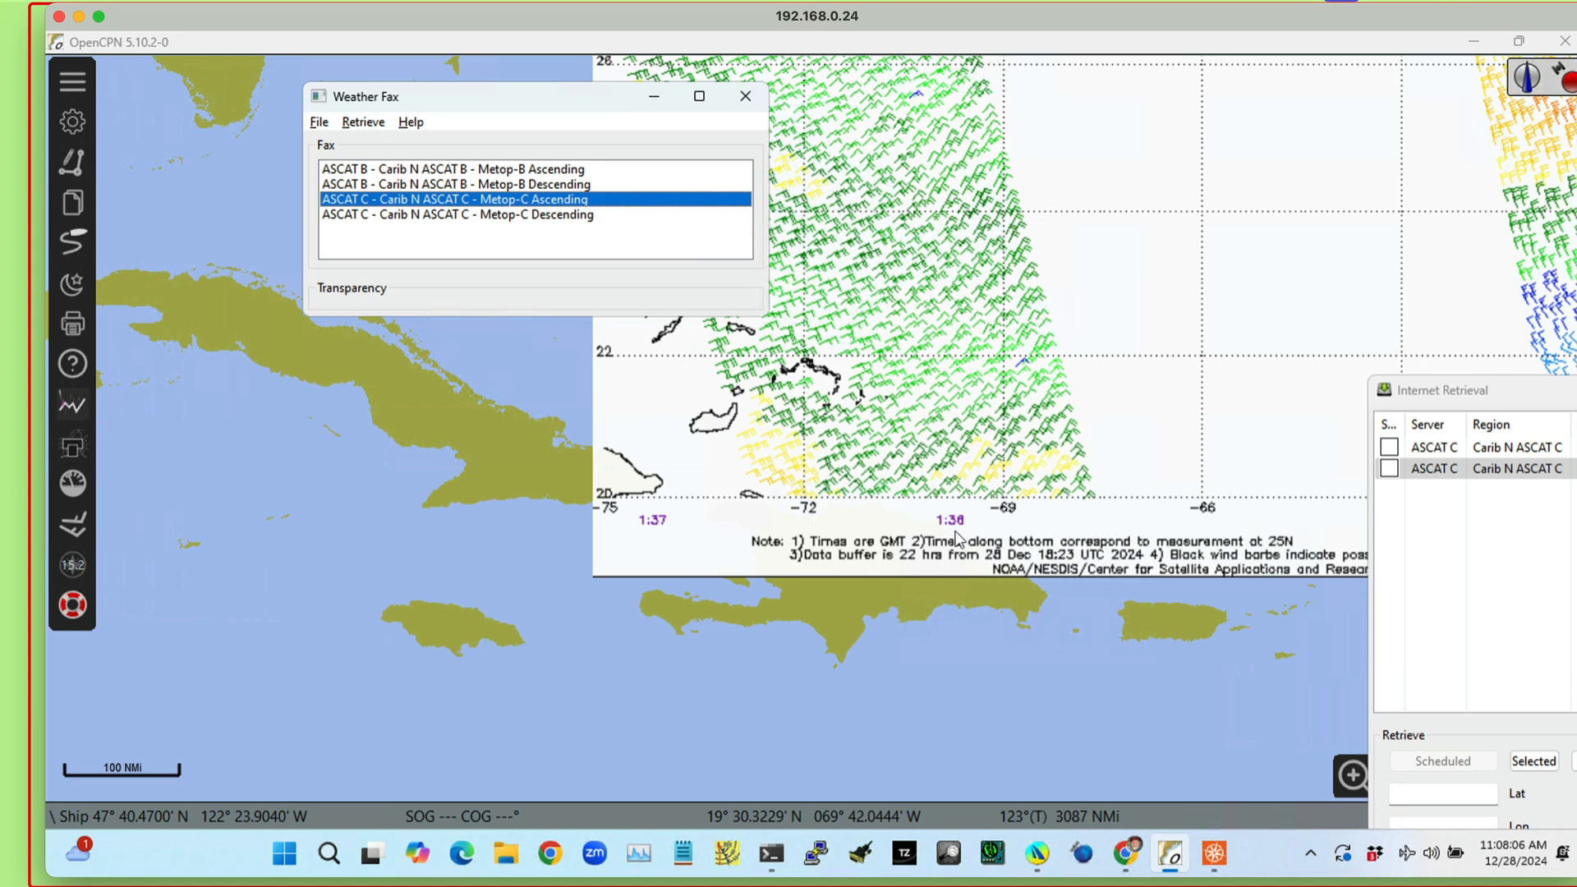
pyautogui.moveTo(1312, 294); pyautogui.dragTo(1217, 325)
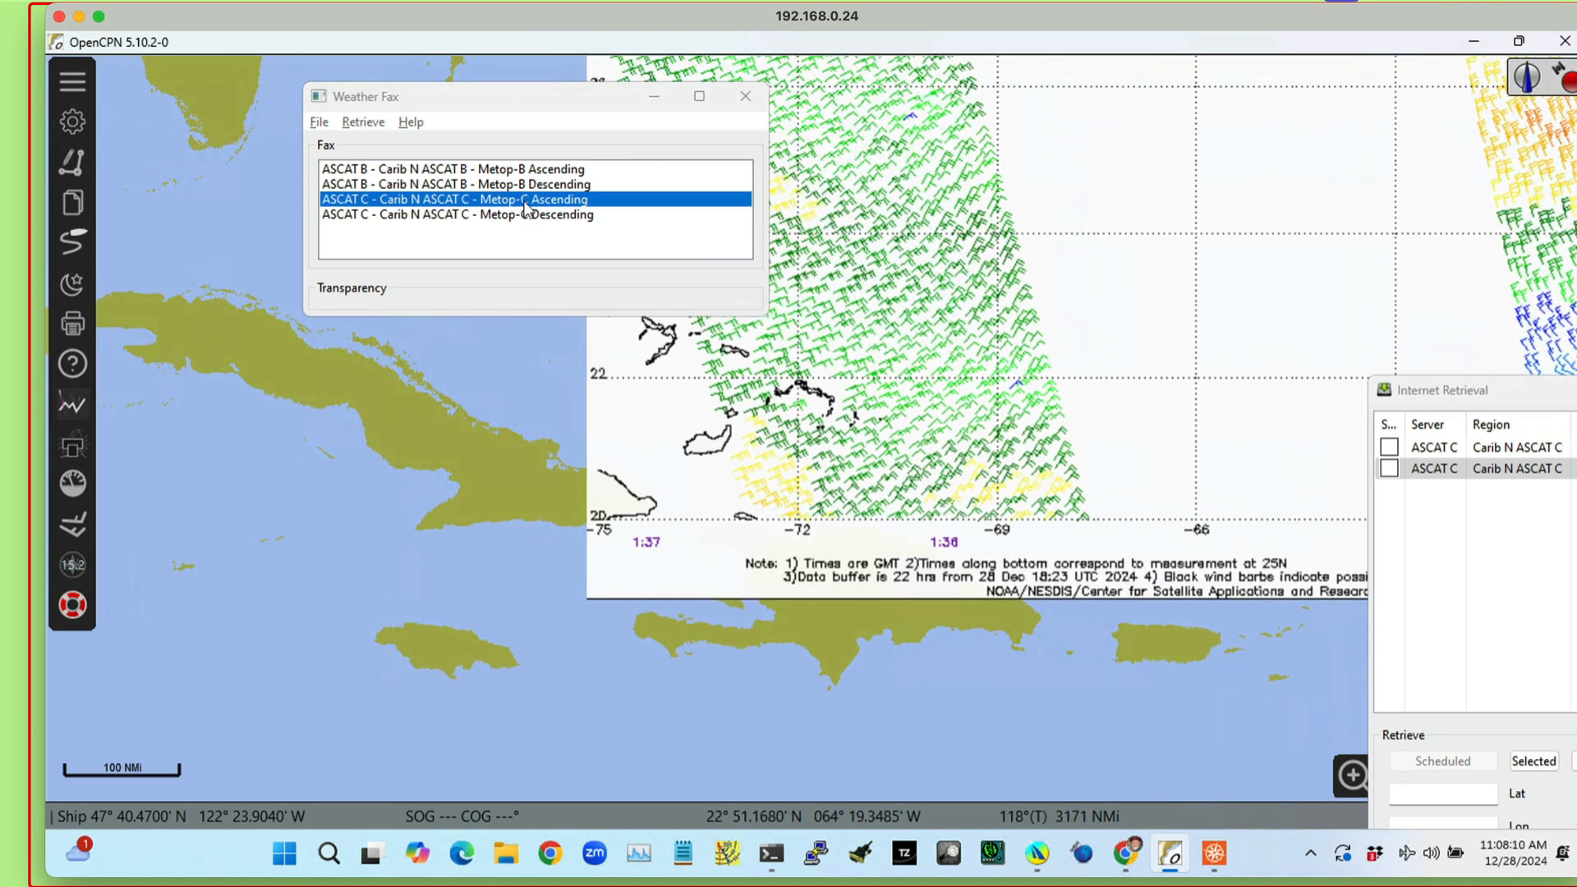
pyautogui.click(532, 186)
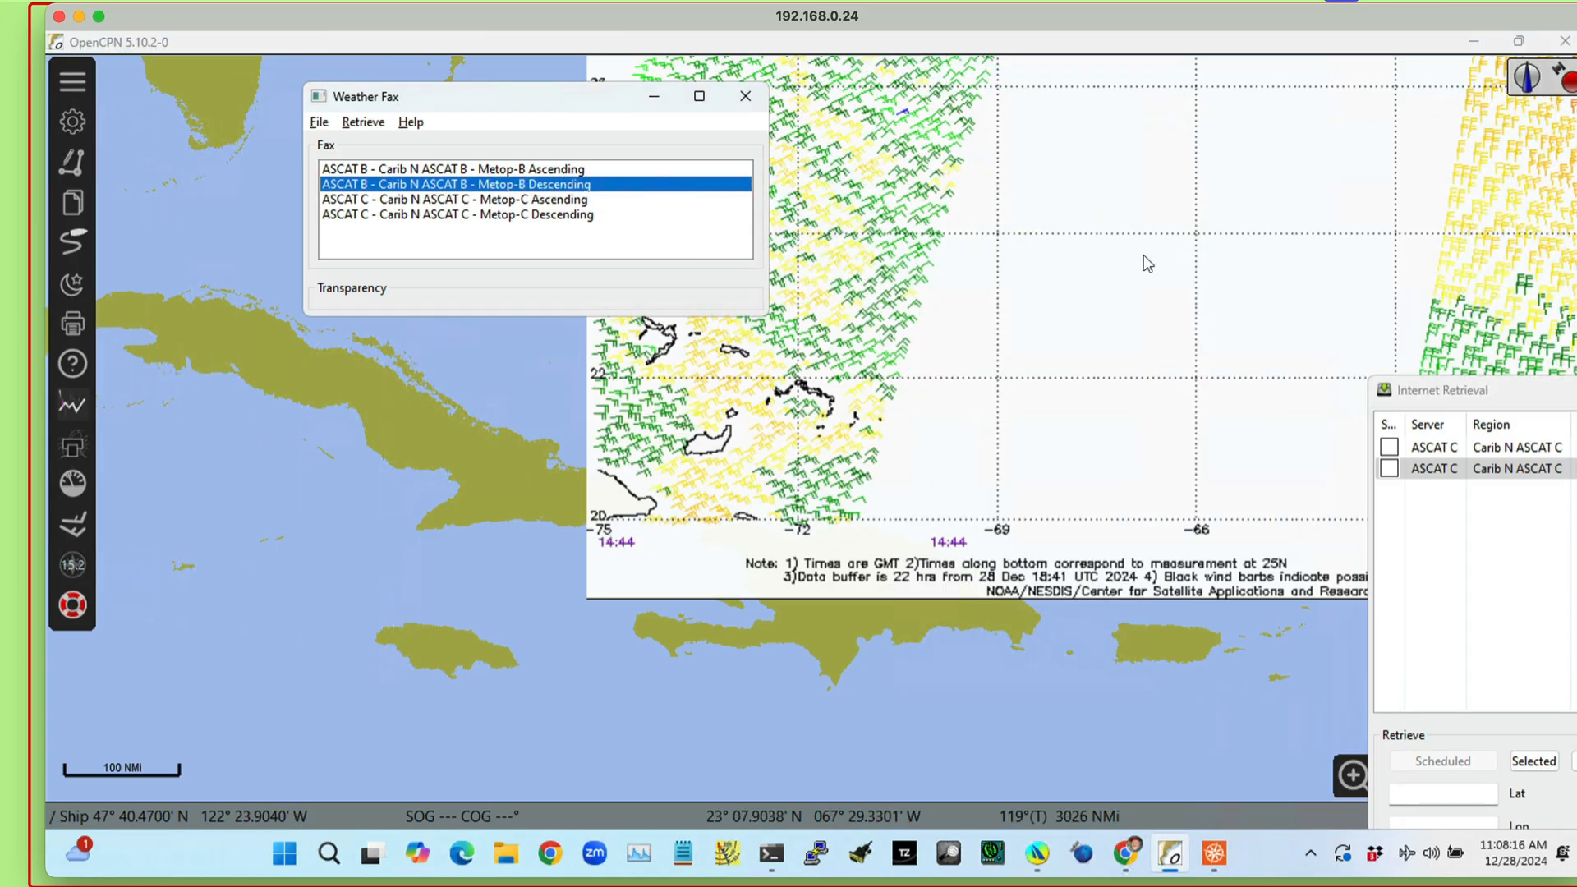
pyautogui.moveTo(1147, 263); pyautogui.dragTo(1001, 259)
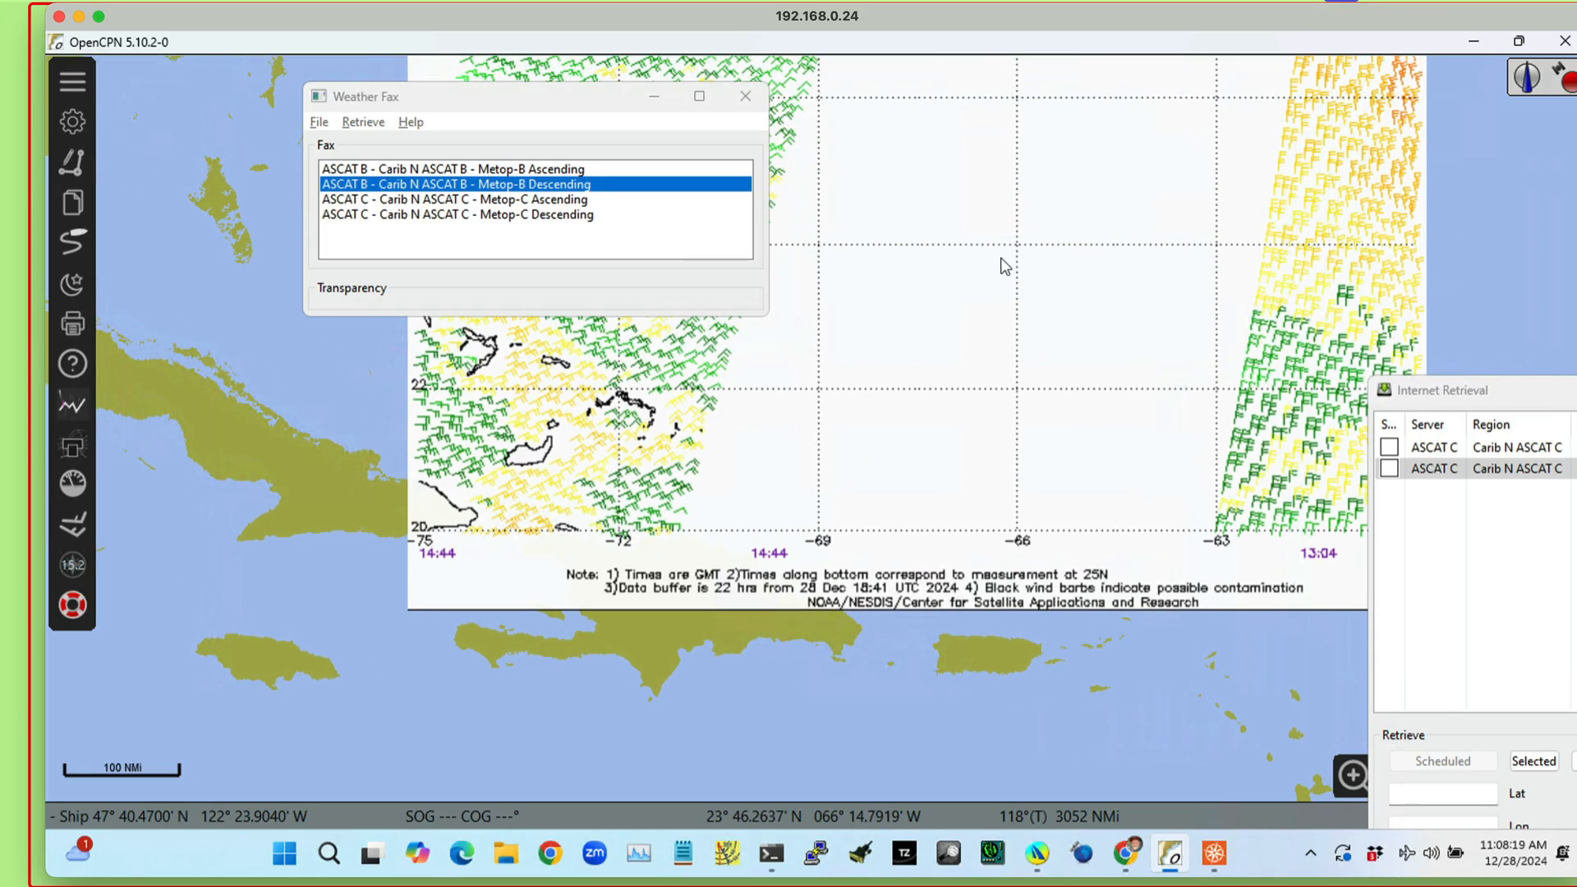
pyautogui.click(549, 170)
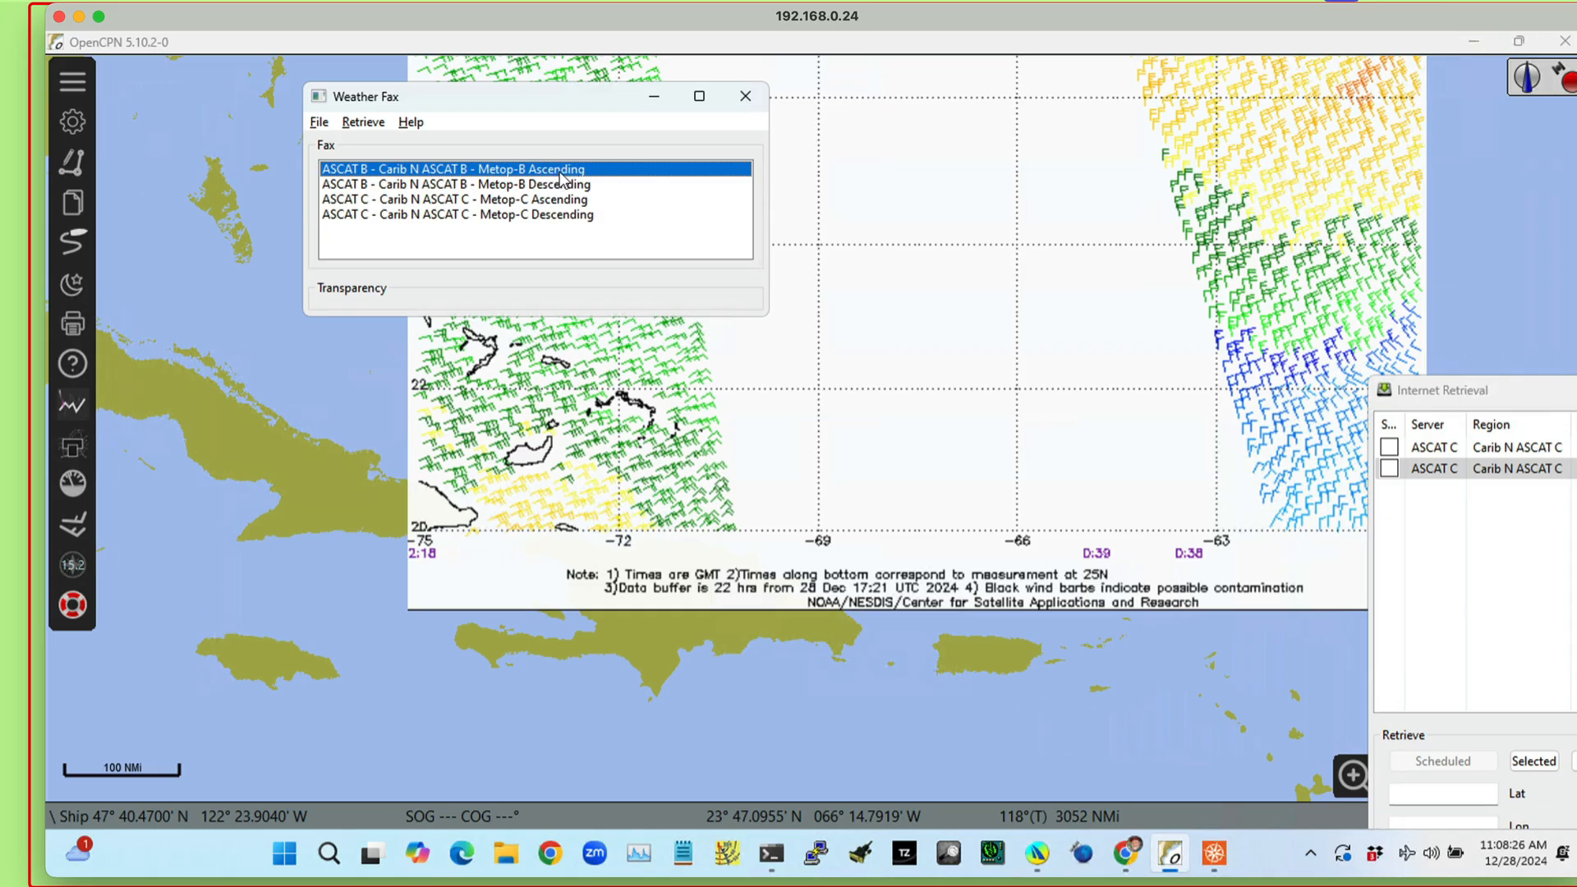
# - Move the Weather Fax window off the overlay and examine the Metop-B Ascending wind barbs, color scale and pass times
pyautogui.moveTo(559, 99); pyautogui.dragTo(580, 96)
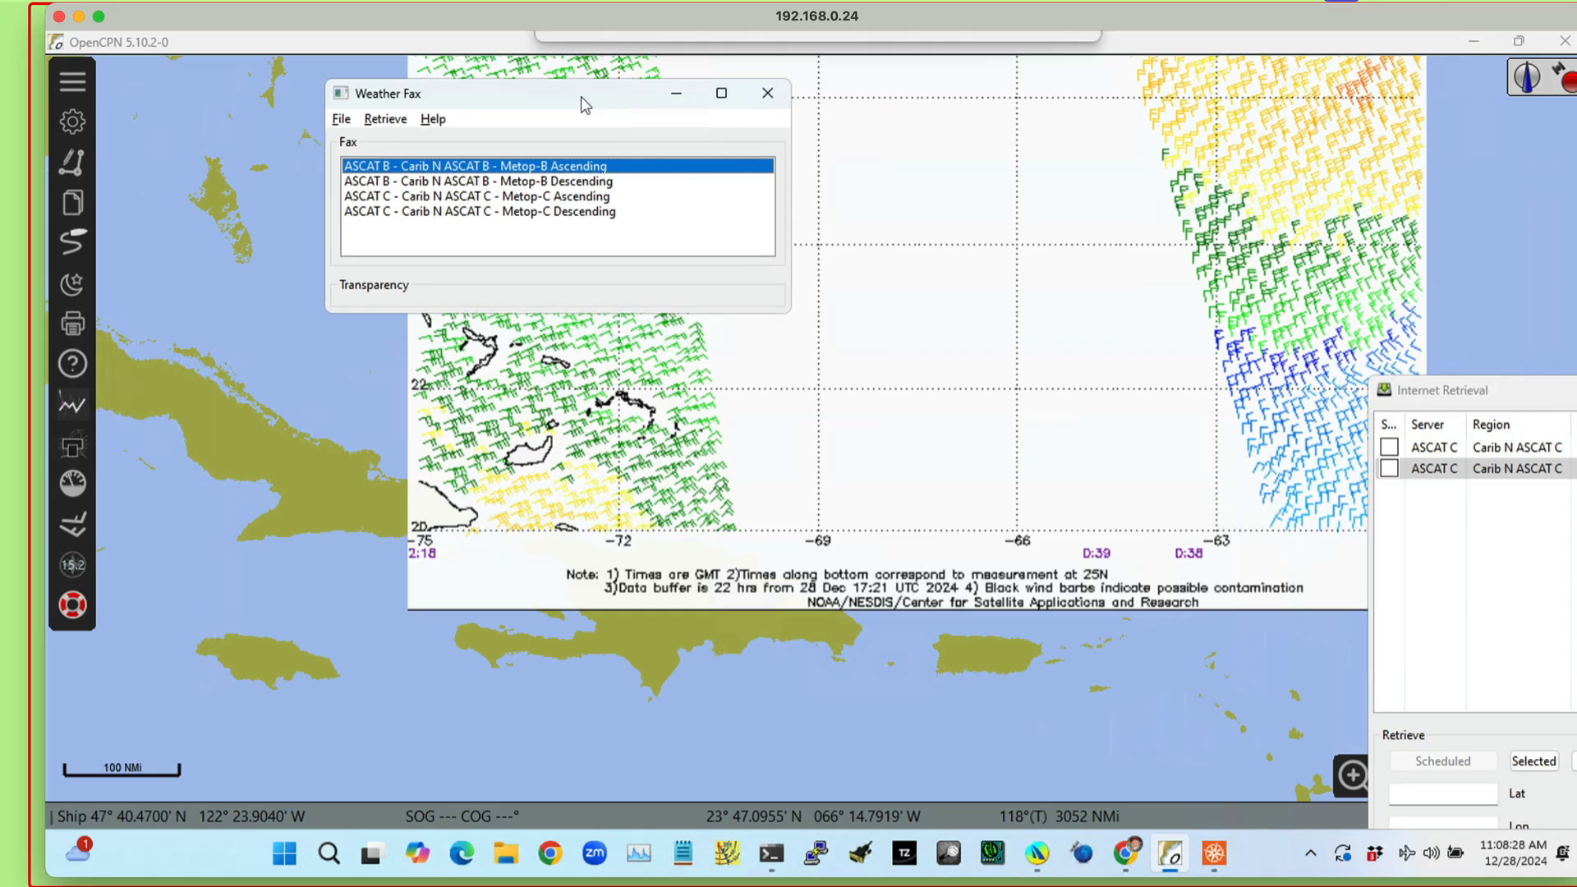
pyautogui.moveTo(873, 388); pyautogui.dragTo(784, 500)
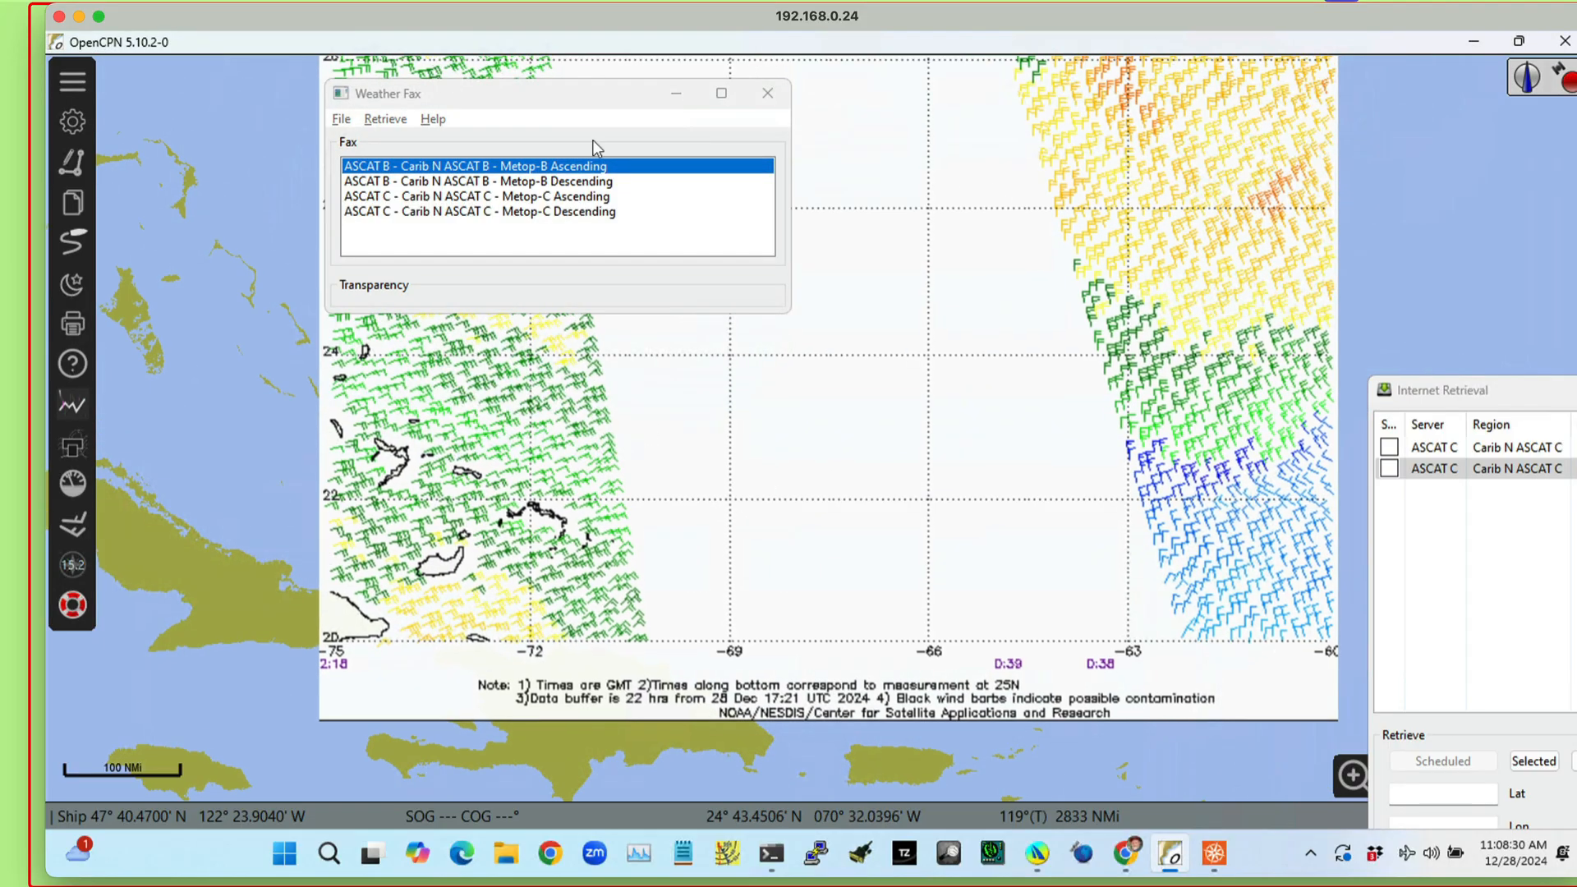
pyautogui.moveTo(542, 105); pyautogui.dragTo(1439, 271)
pyautogui.scroll(-4, 767, 421)
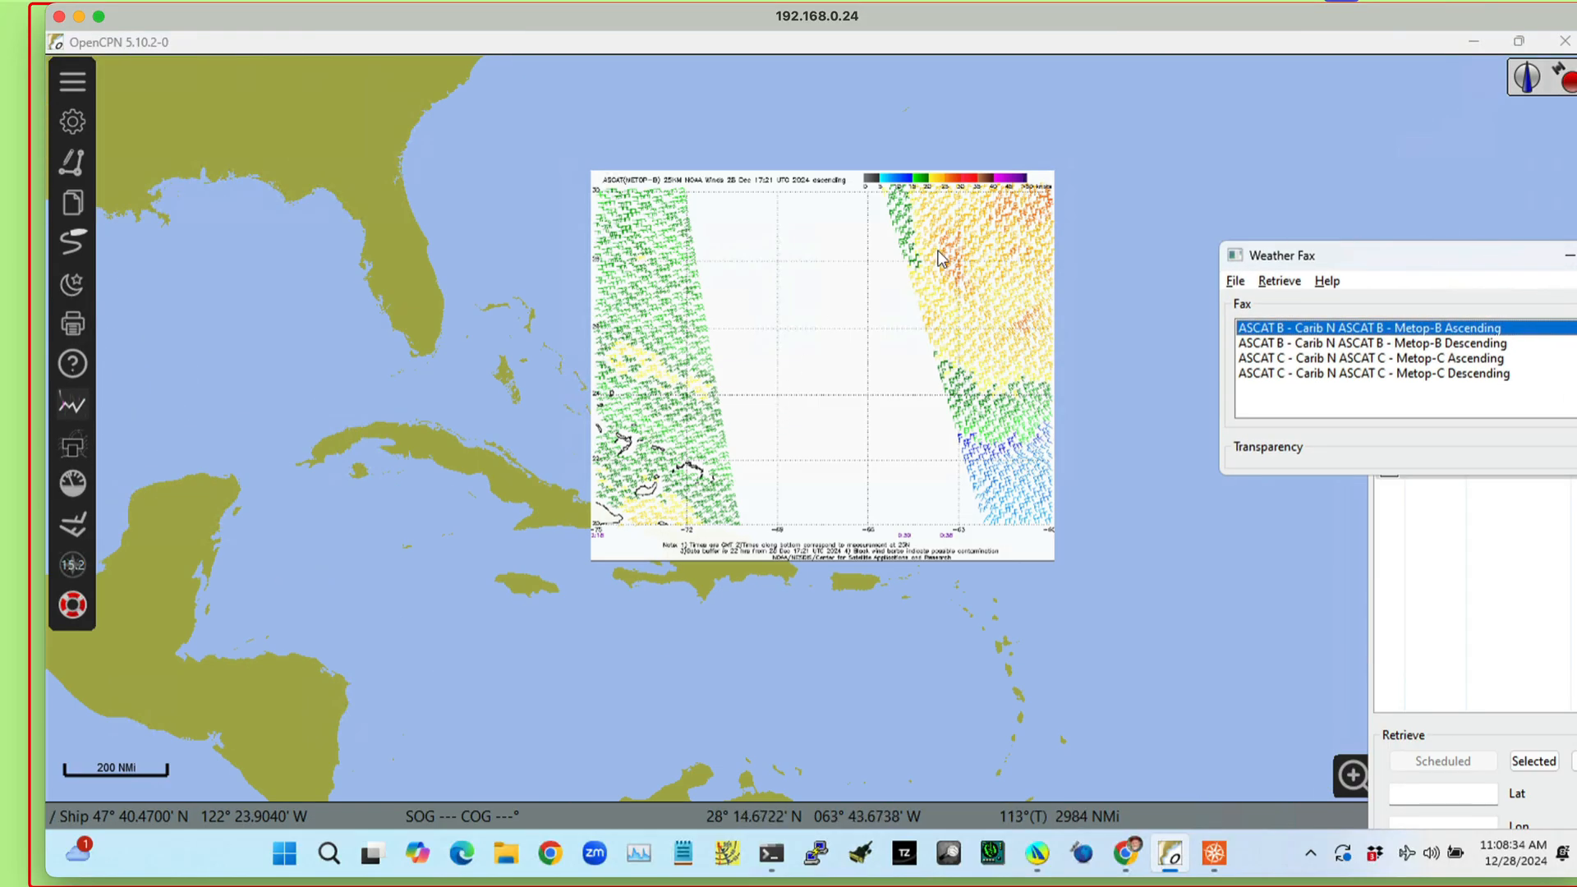
pyautogui.scroll(2, 799, 387)
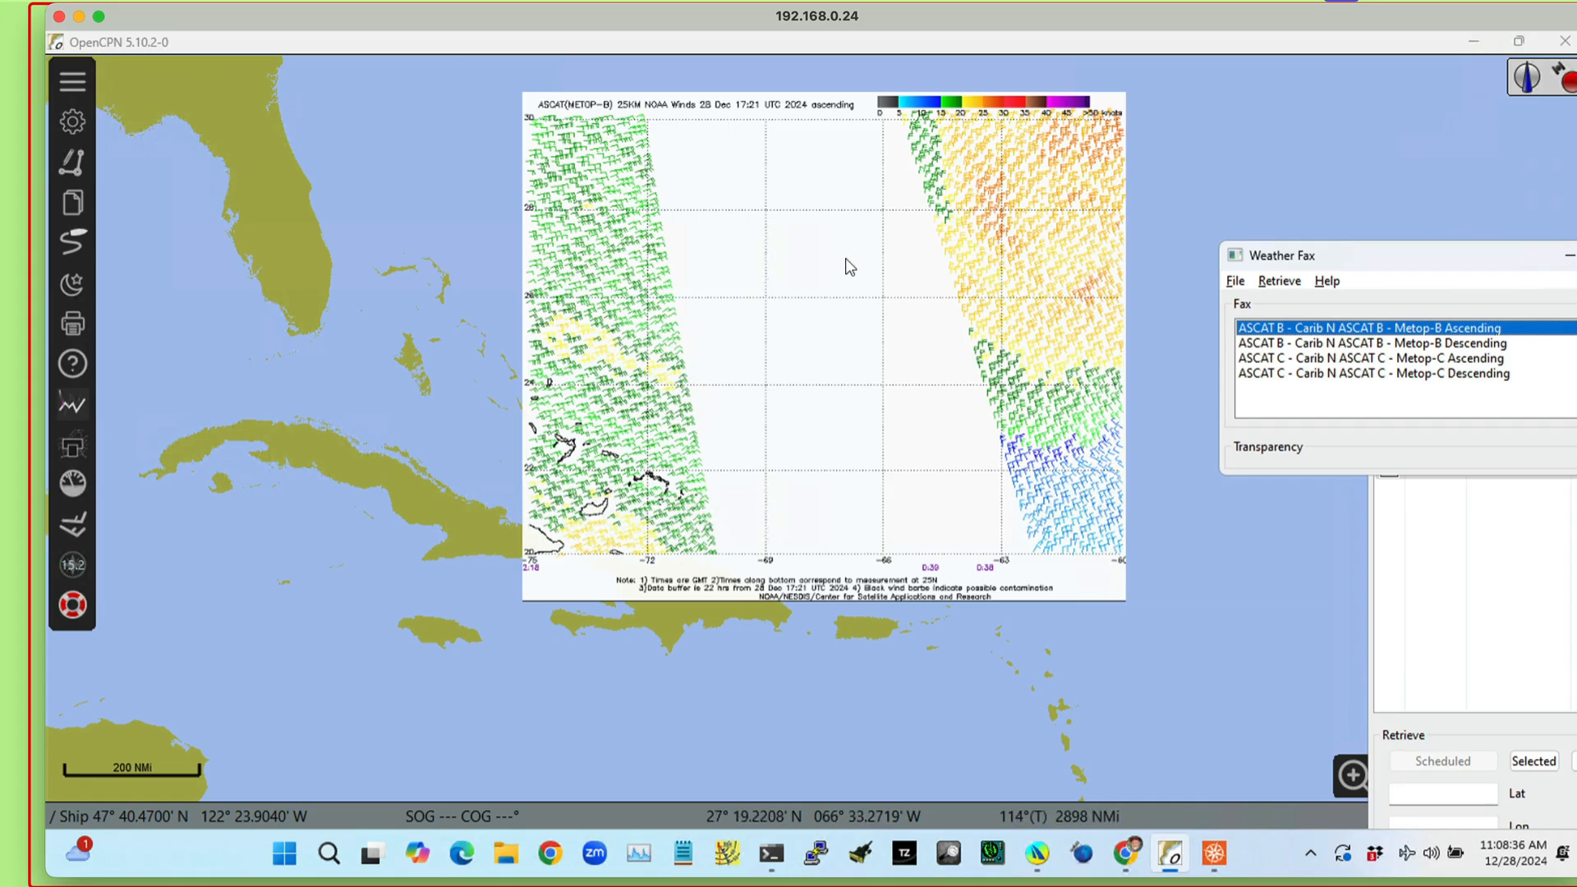
pyautogui.moveTo(846, 259); pyautogui.dragTo(795, 362)
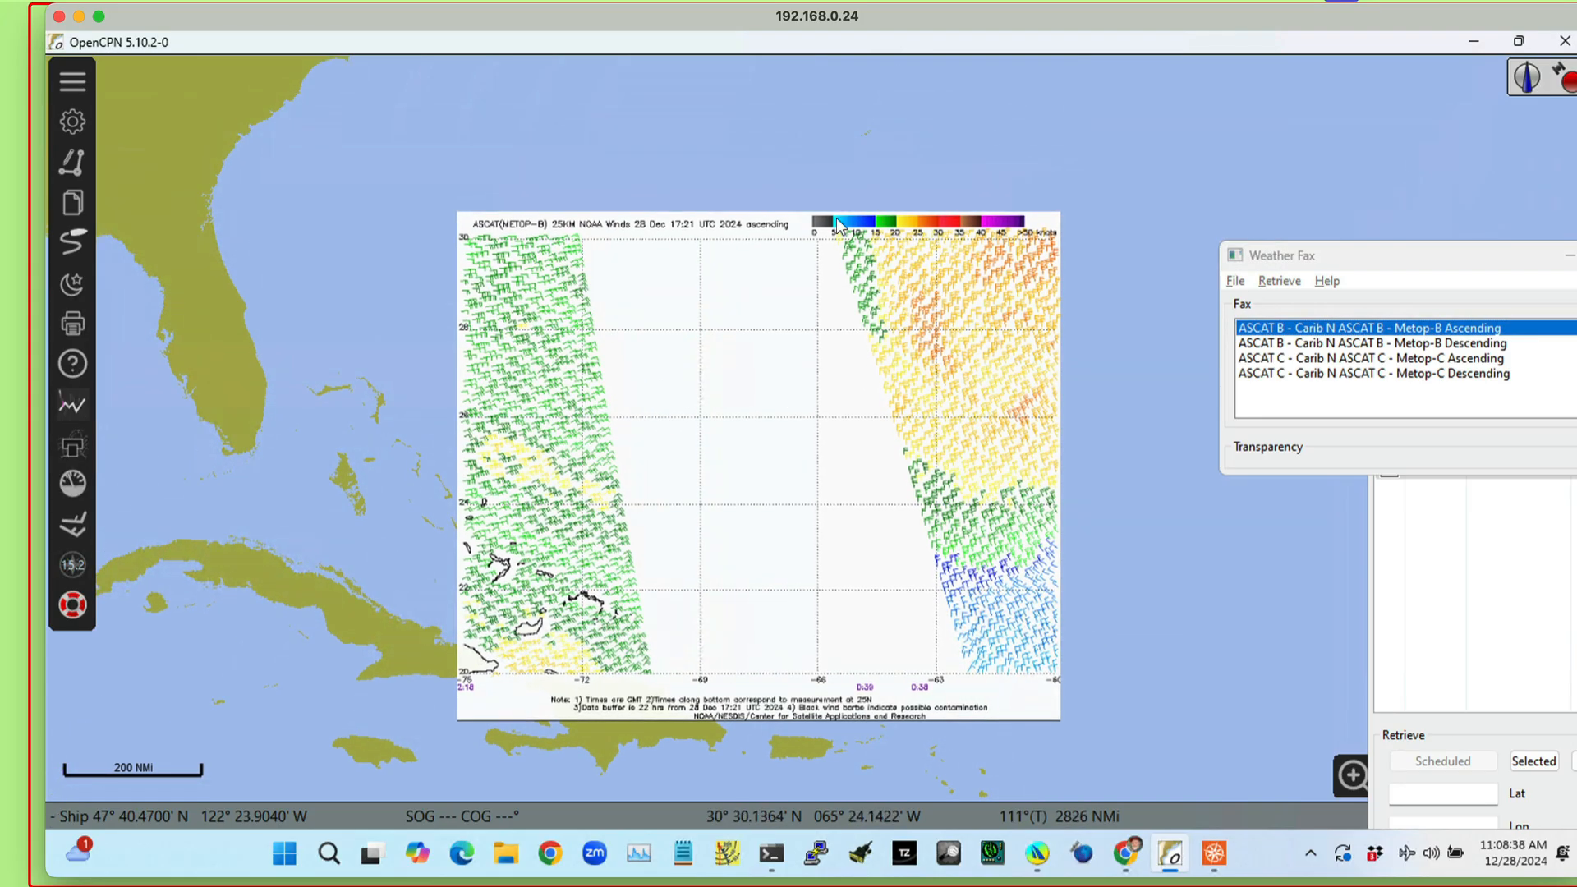
pyautogui.scroll(2, 857, 357)
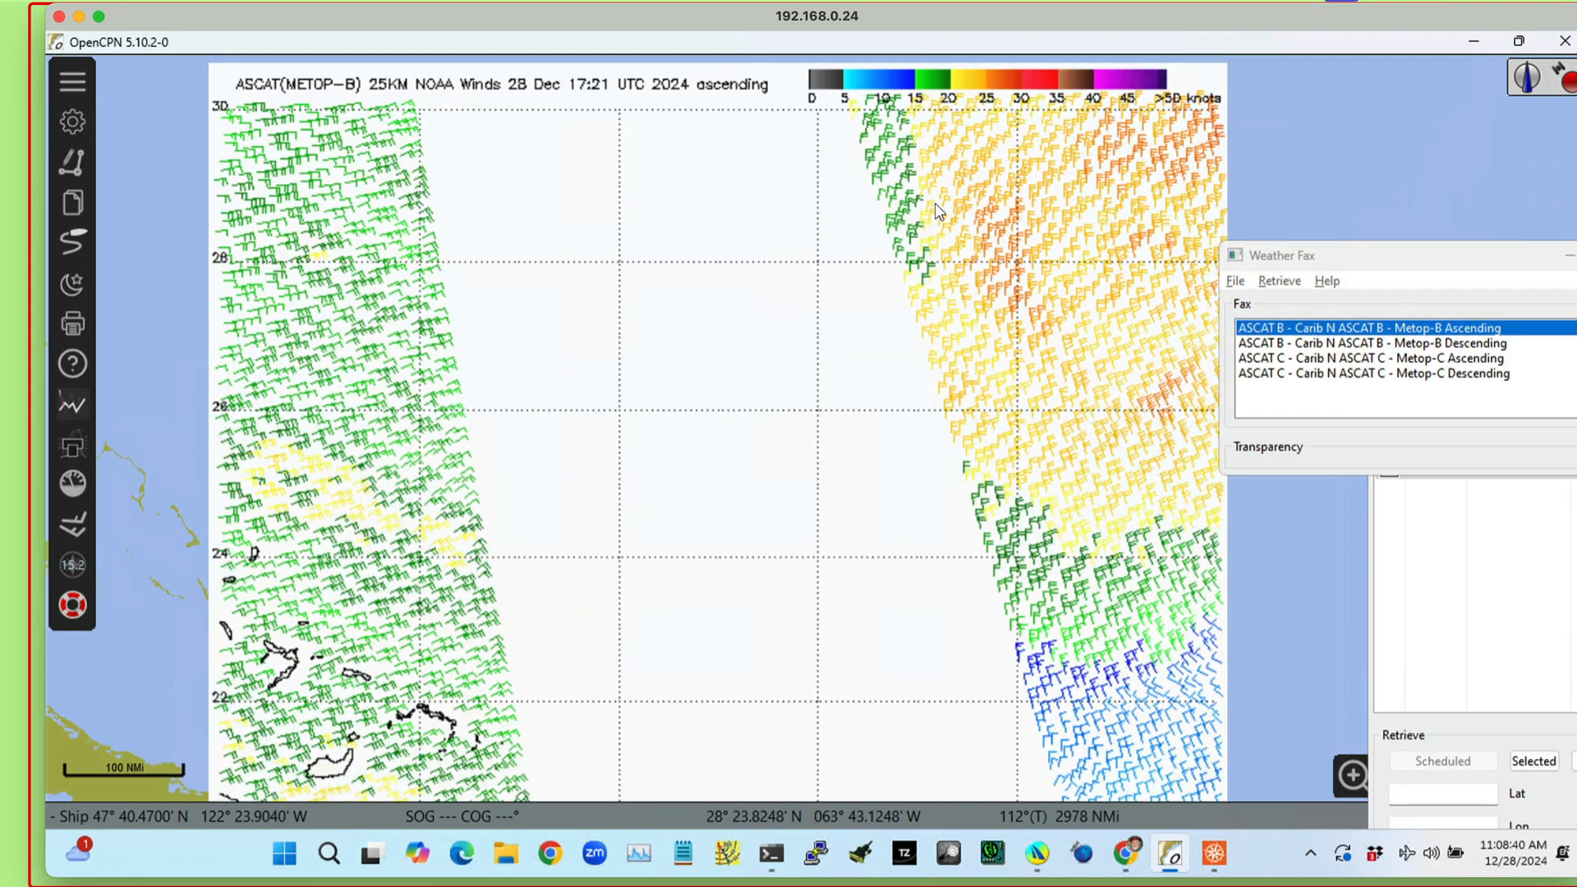
pyautogui.moveTo(768, 216); pyautogui.dragTo(680, 256)
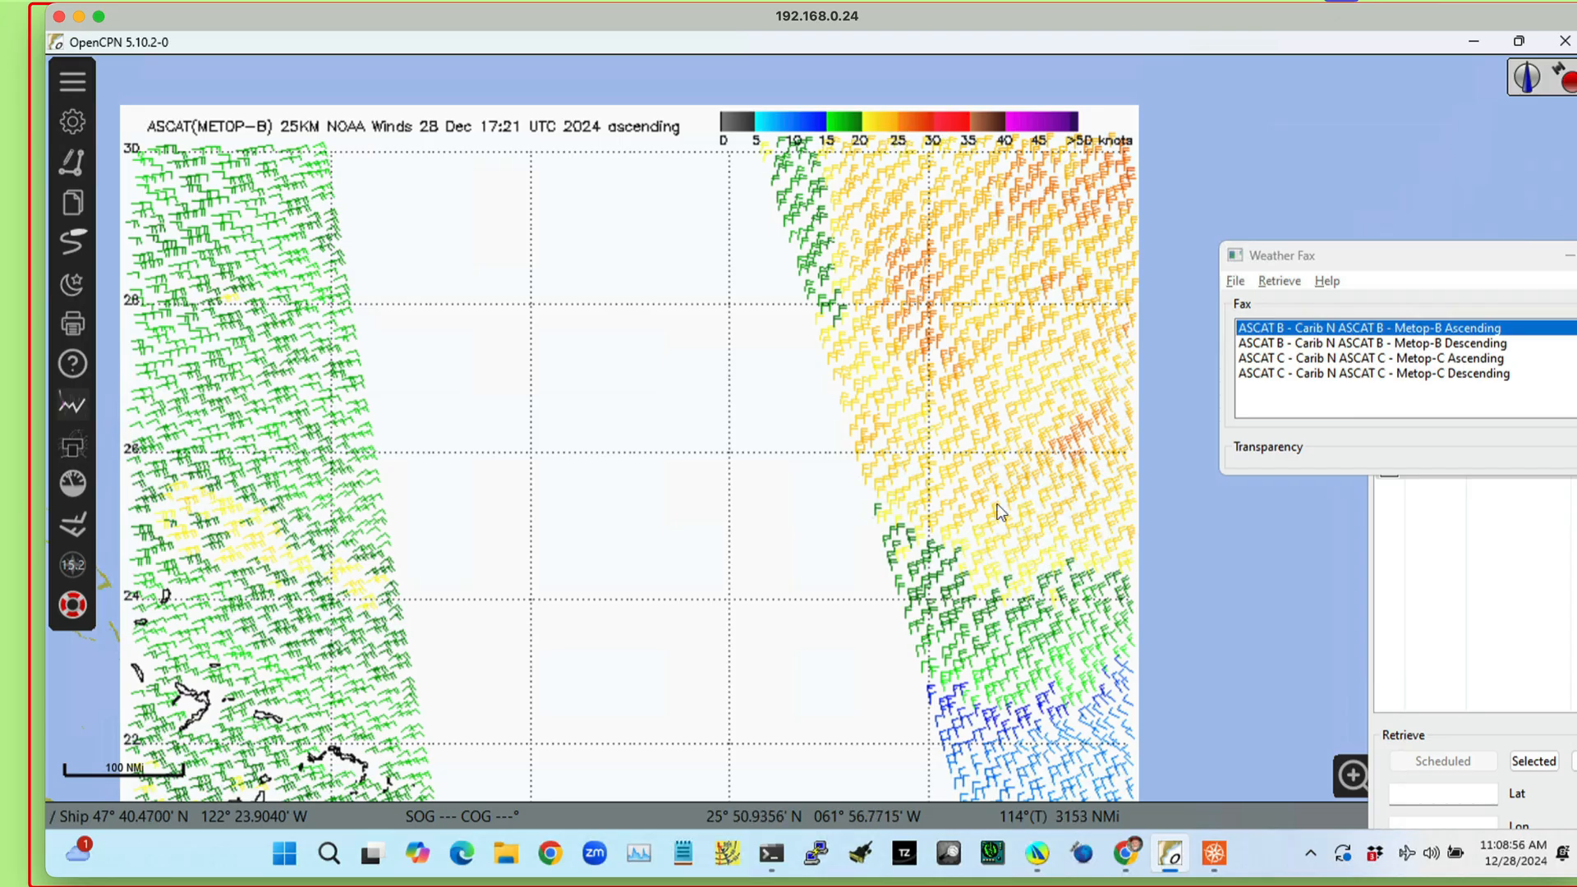
pyautogui.moveTo(997, 505); pyautogui.dragTo(1142, 395)
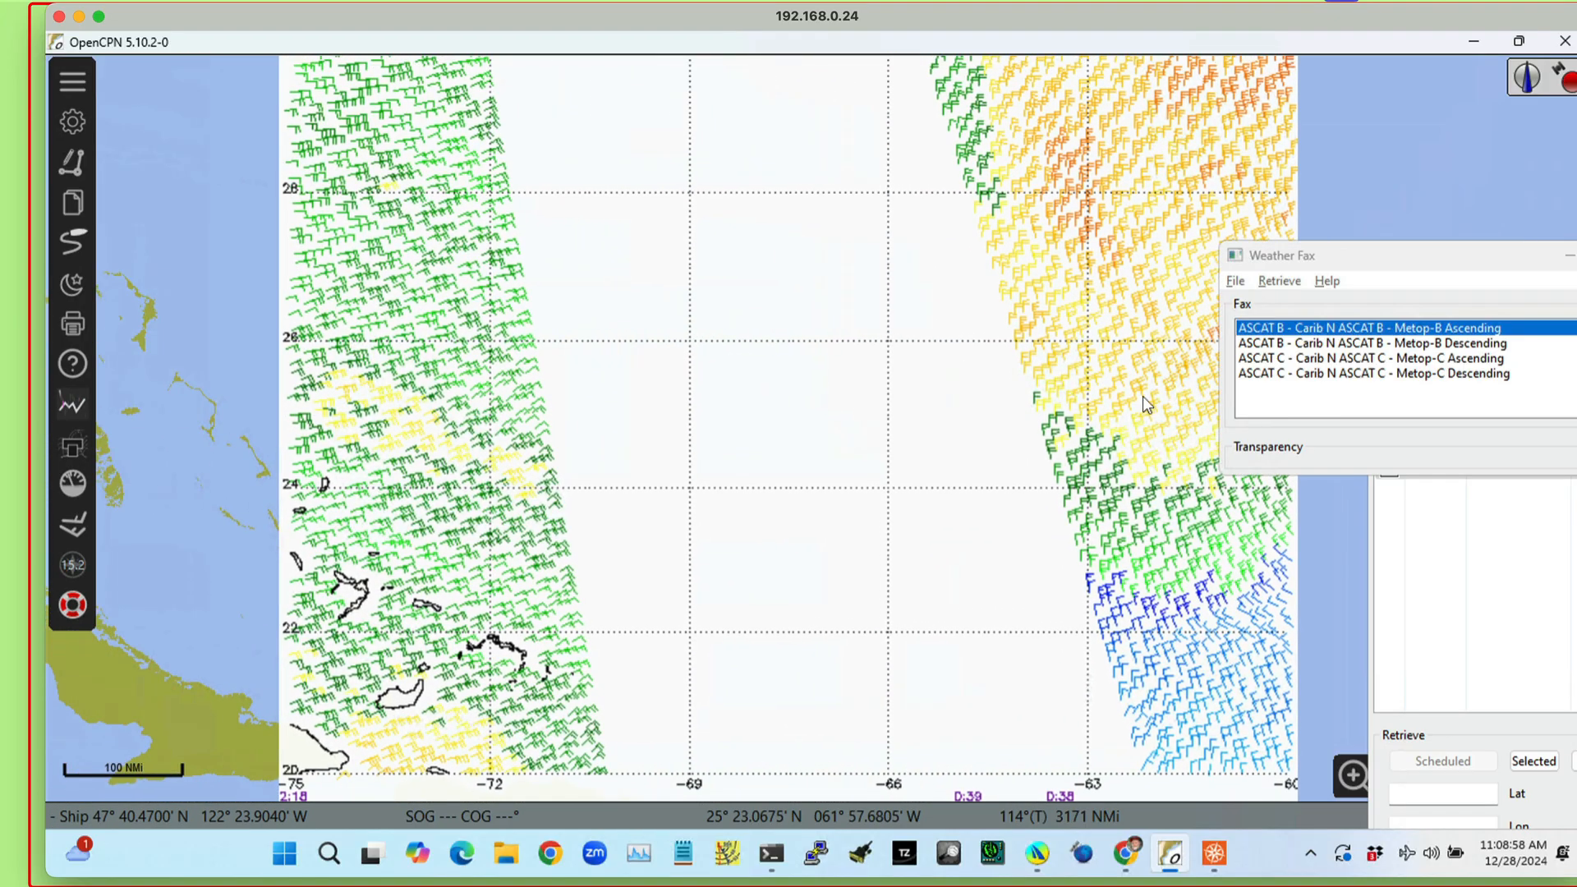
pyautogui.moveTo(821, 494); pyautogui.dragTo(904, 436)
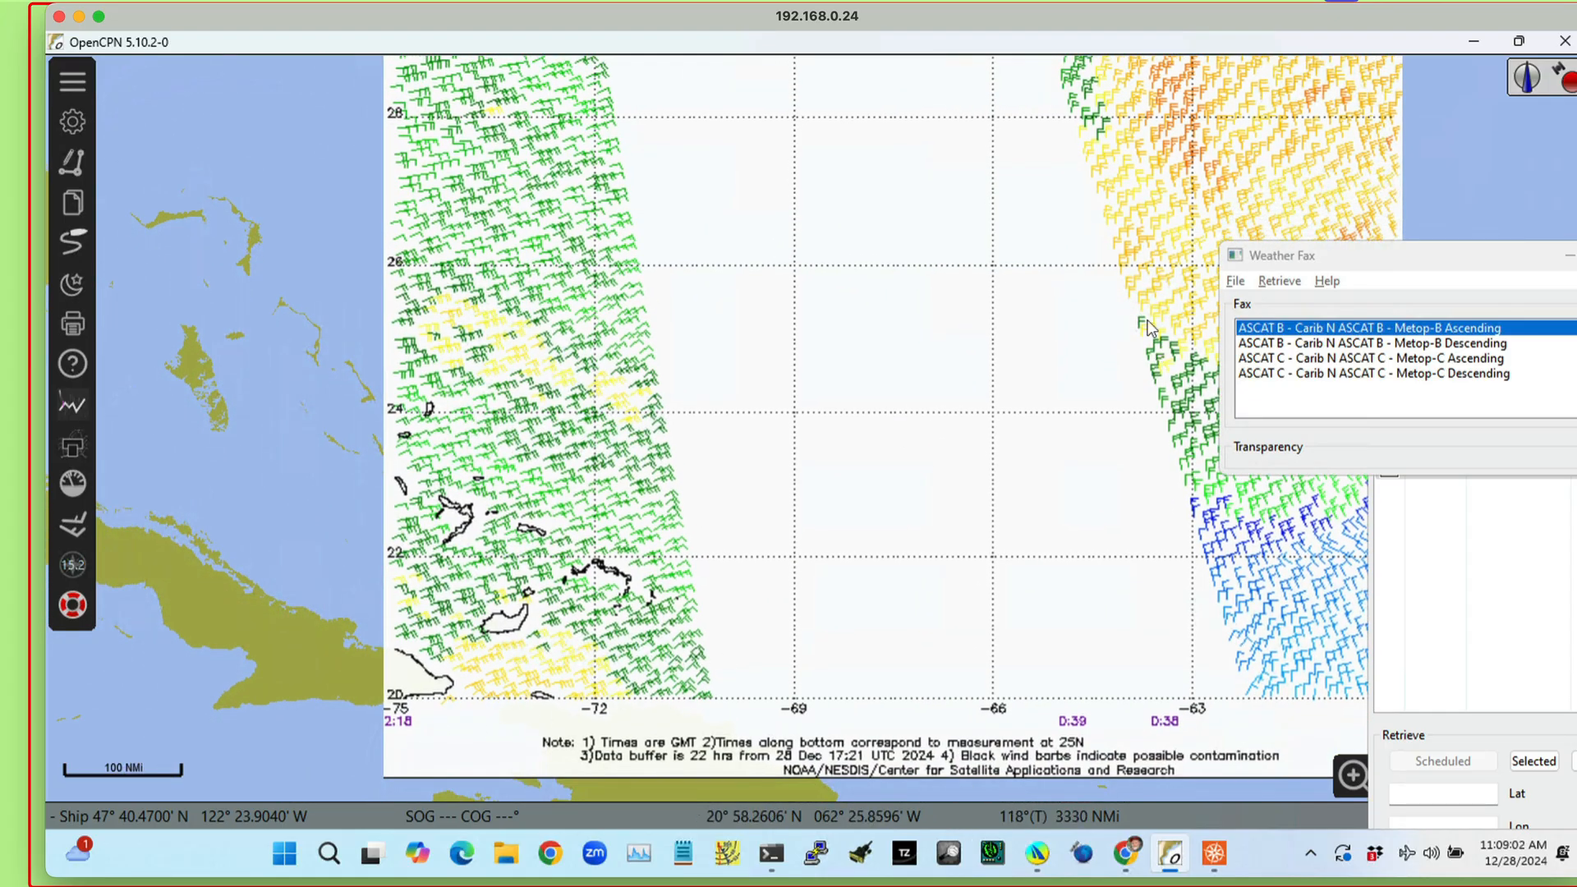
pyautogui.moveTo(1134, 299); pyautogui.dragTo(1030, 514)
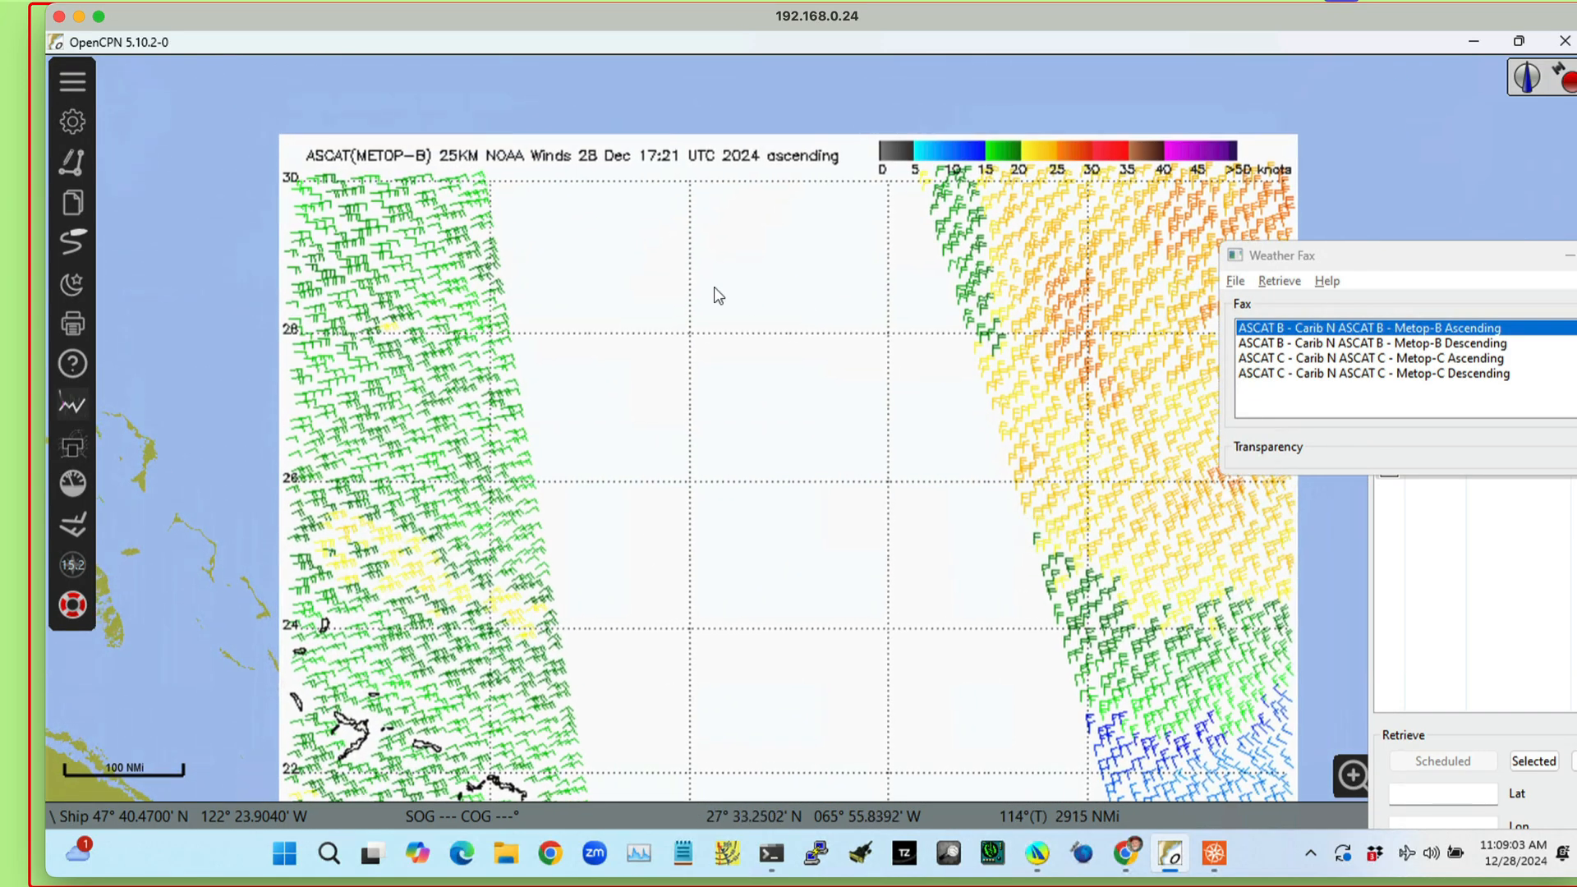
# - Display the Metop-B Descending fax and bring its whole wind overlay, title and pass times into view on the chart
pyautogui.click(1362, 345)
pyautogui.moveTo(832, 530); pyautogui.dragTo(837, 376)
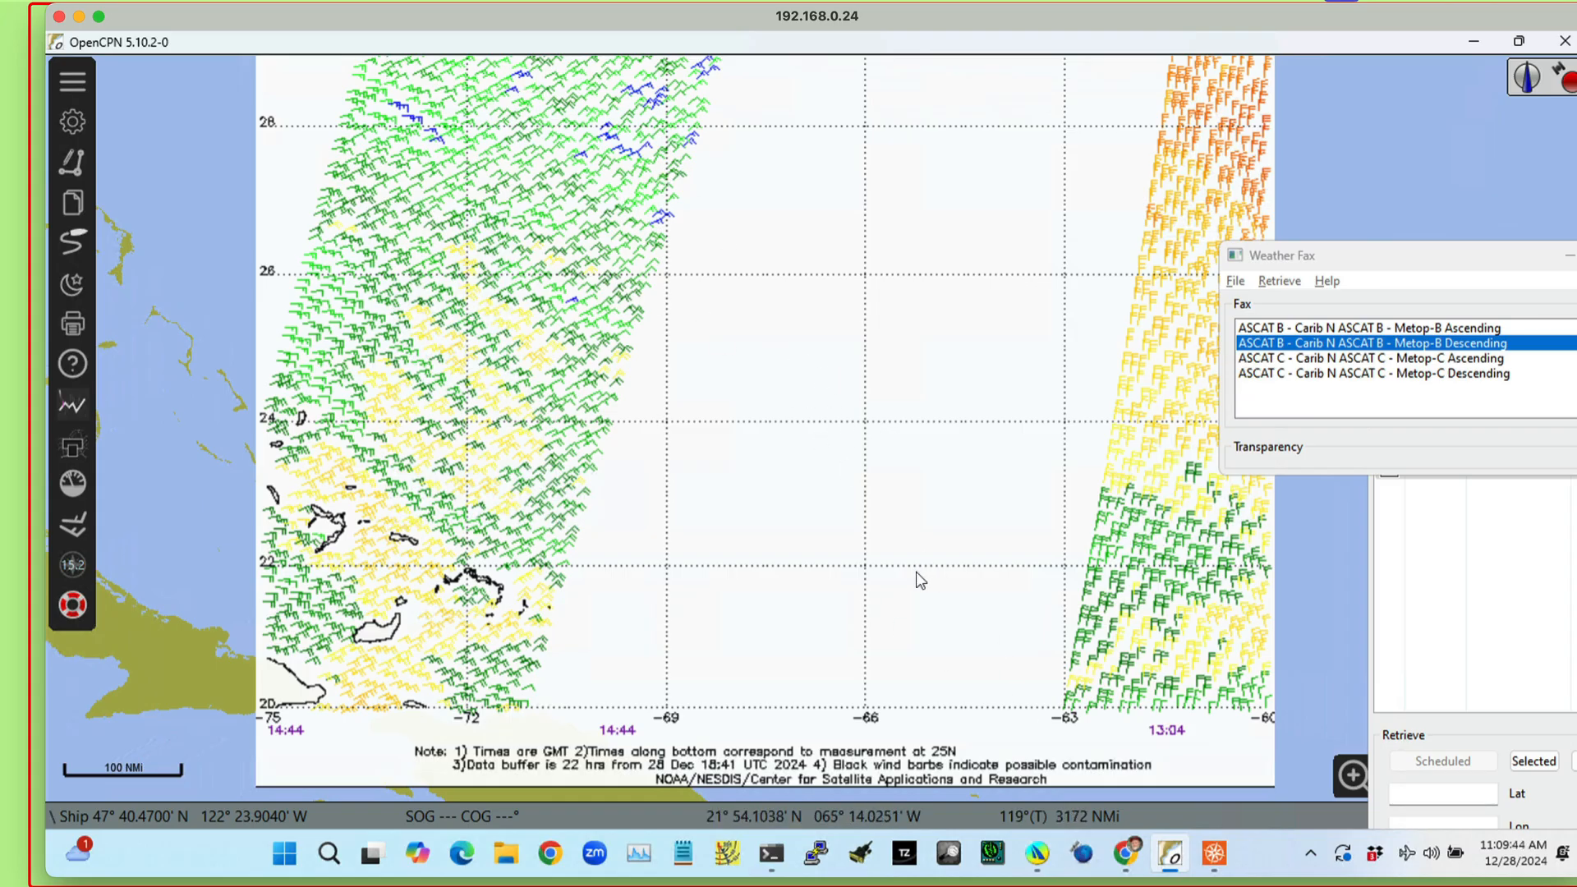
pyautogui.scroll(-2, 858, 451)
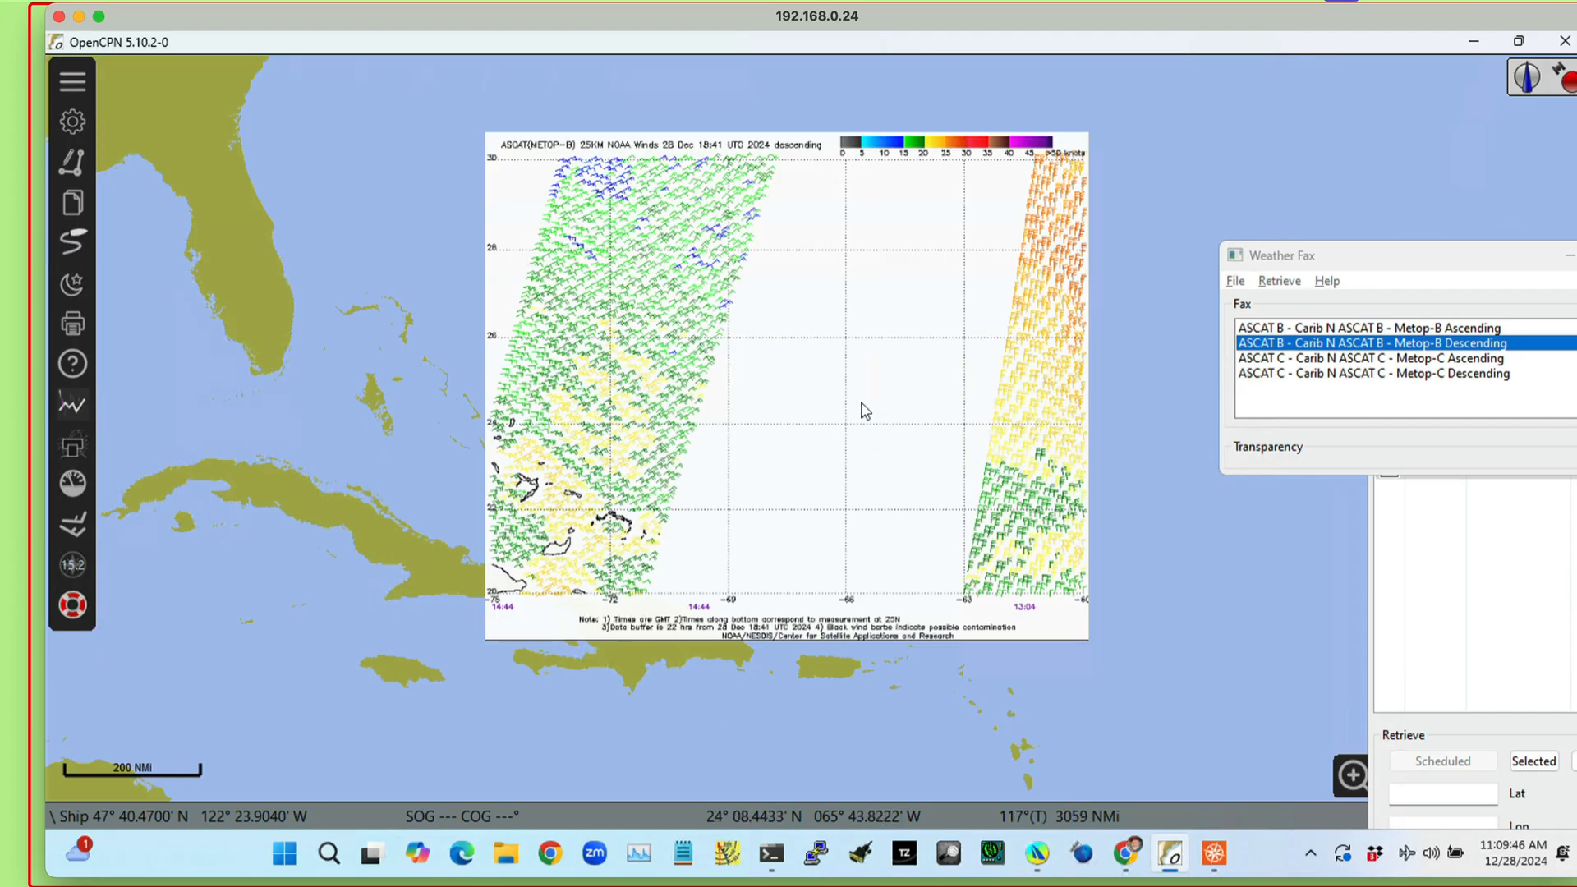
pyautogui.scroll(2, 895, 336)
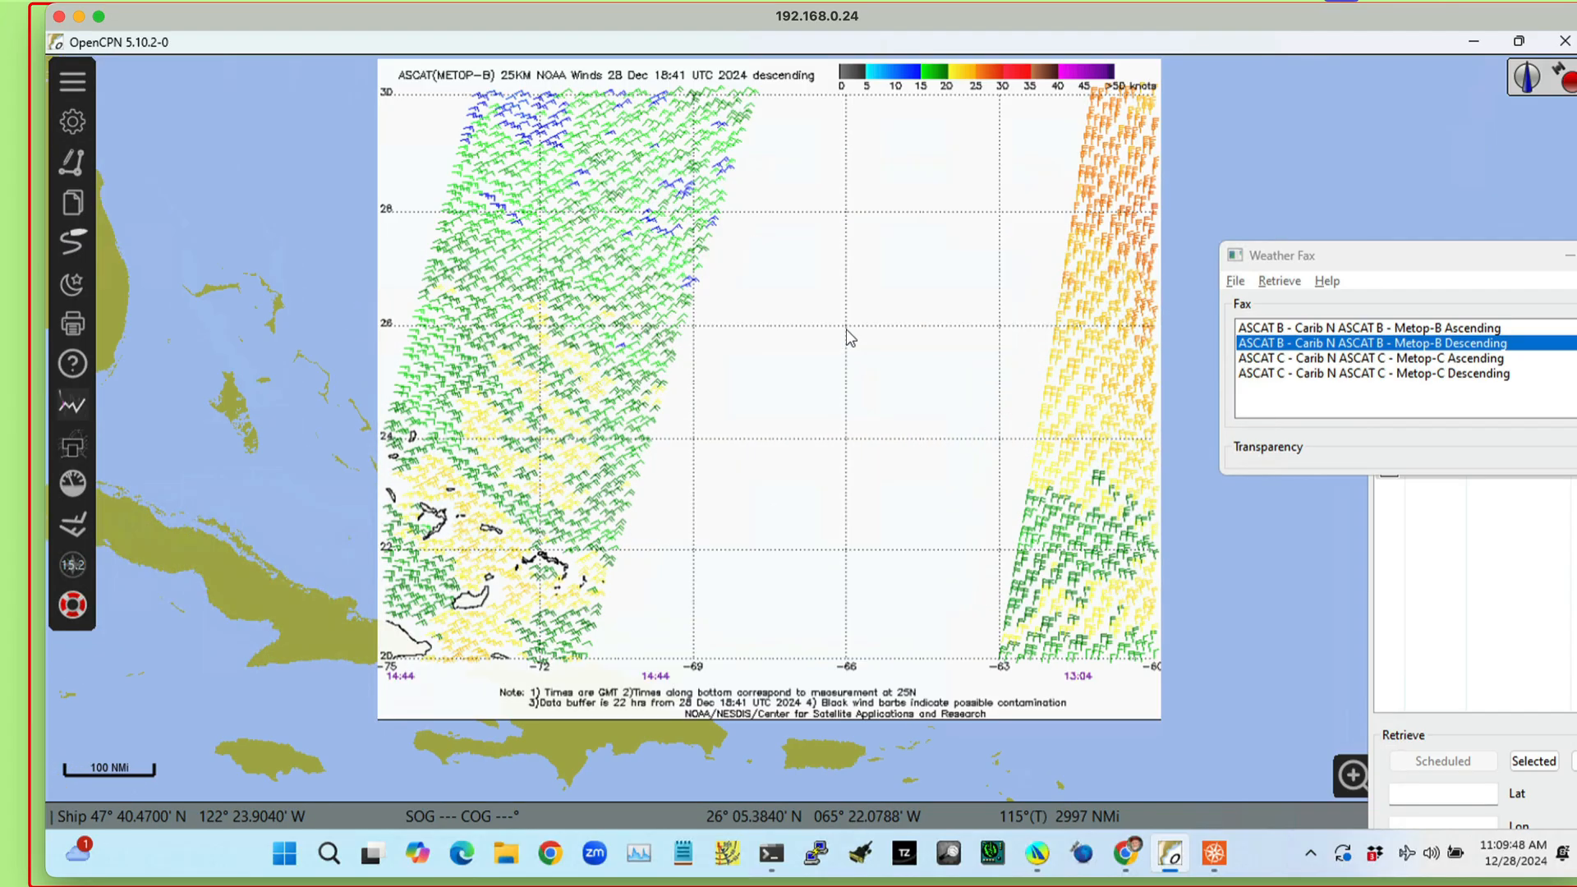
pyautogui.scroll(1, 846, 328)
pyautogui.moveTo(886, 220); pyautogui.dragTo(877, 242)
pyautogui.scroll(-2, 877, 241)
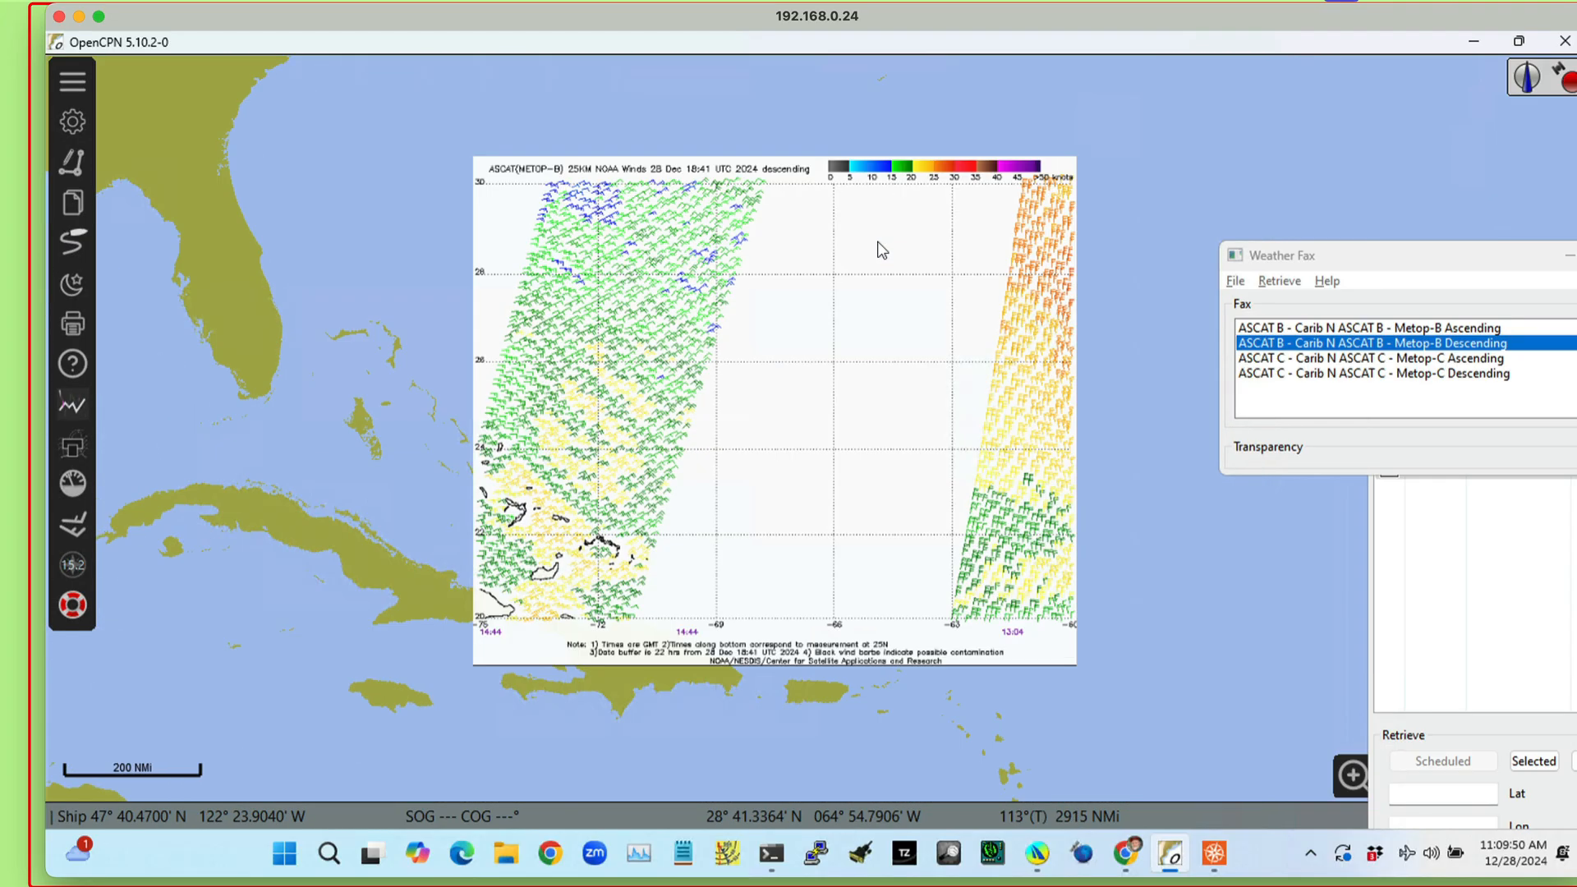
pyautogui.scroll(1, 864, 253)
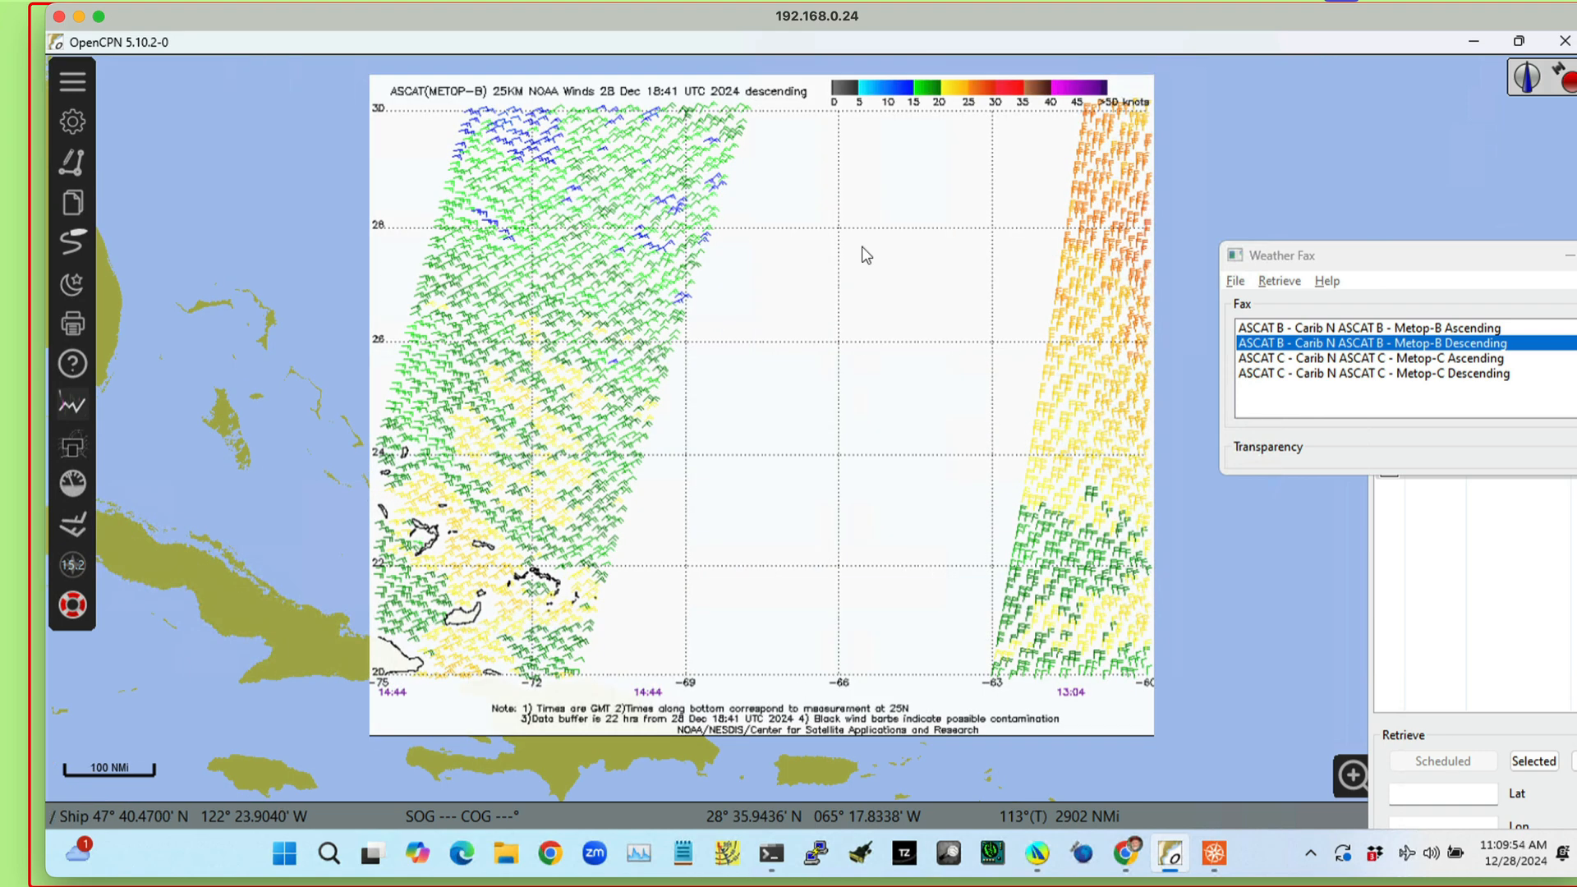
pyautogui.moveTo(885, 293); pyautogui.dragTo(861, 303)
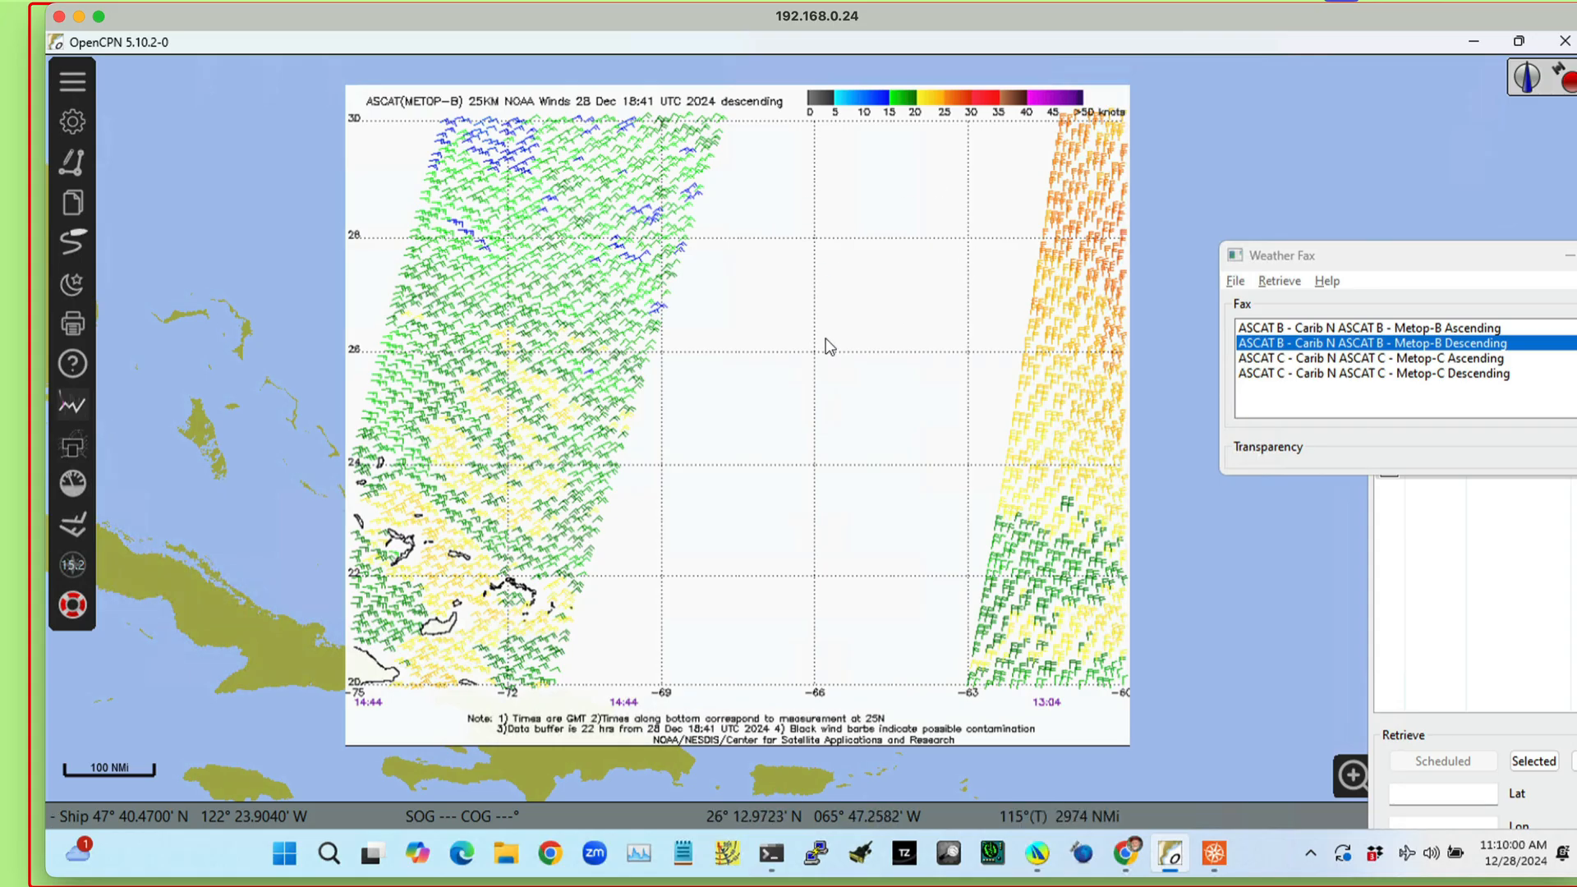
pyautogui.moveTo(817, 327); pyautogui.dragTo(830, 322)
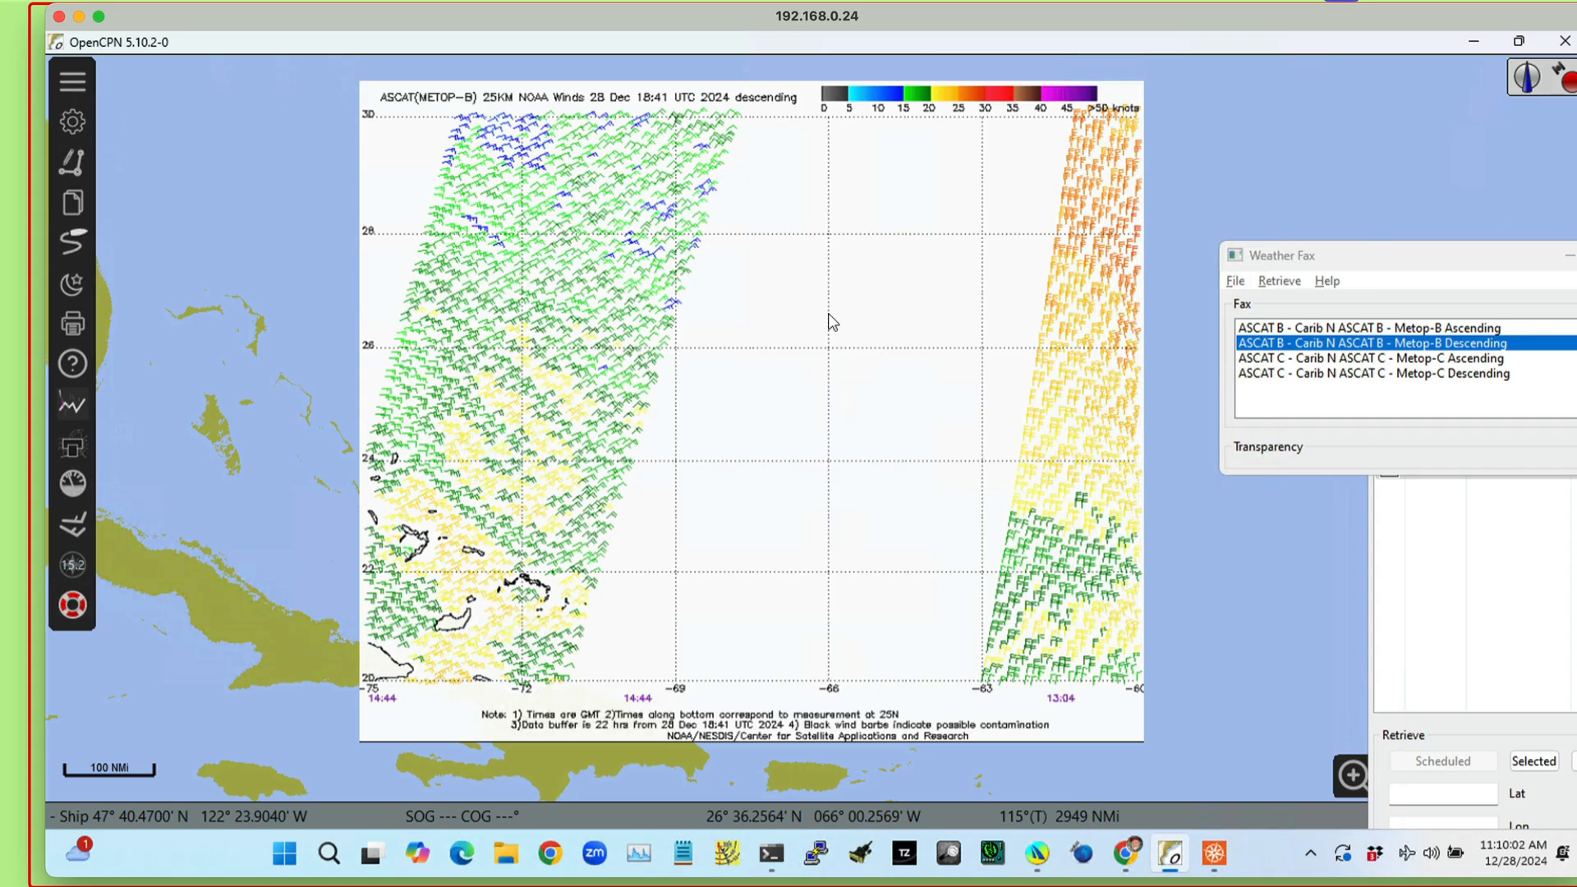
# - Display the GRIB wind and pressure forecast over the Metop-B Descending fax and frame both wind swaths on the chart
pyautogui.click(76, 532)
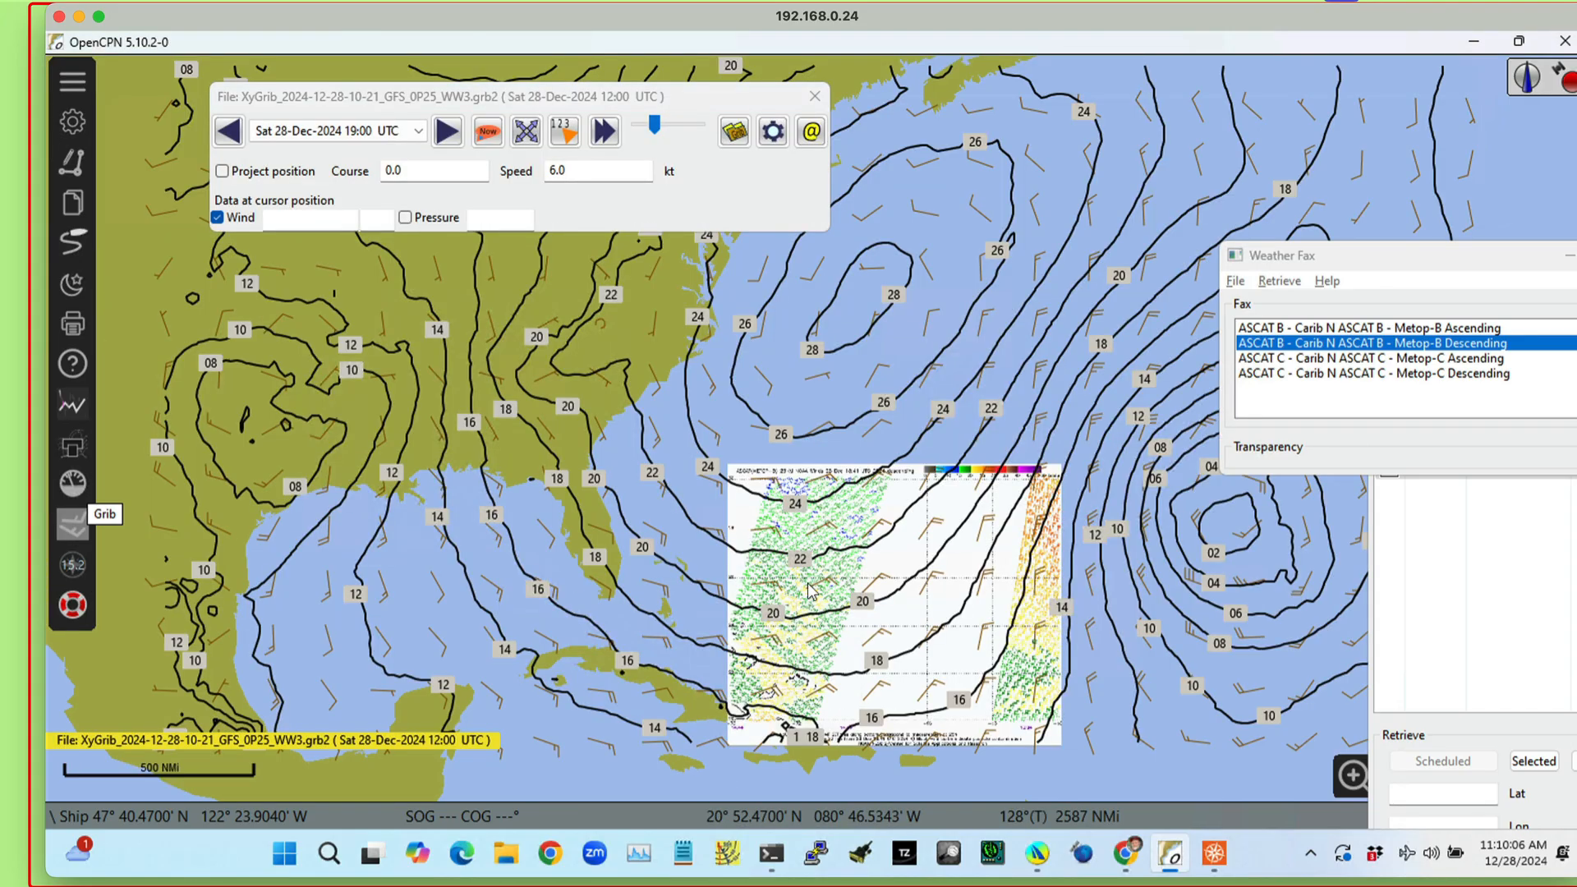
pyautogui.moveTo(976, 365); pyautogui.dragTo(938, 303)
pyautogui.scroll(3, 857, 454)
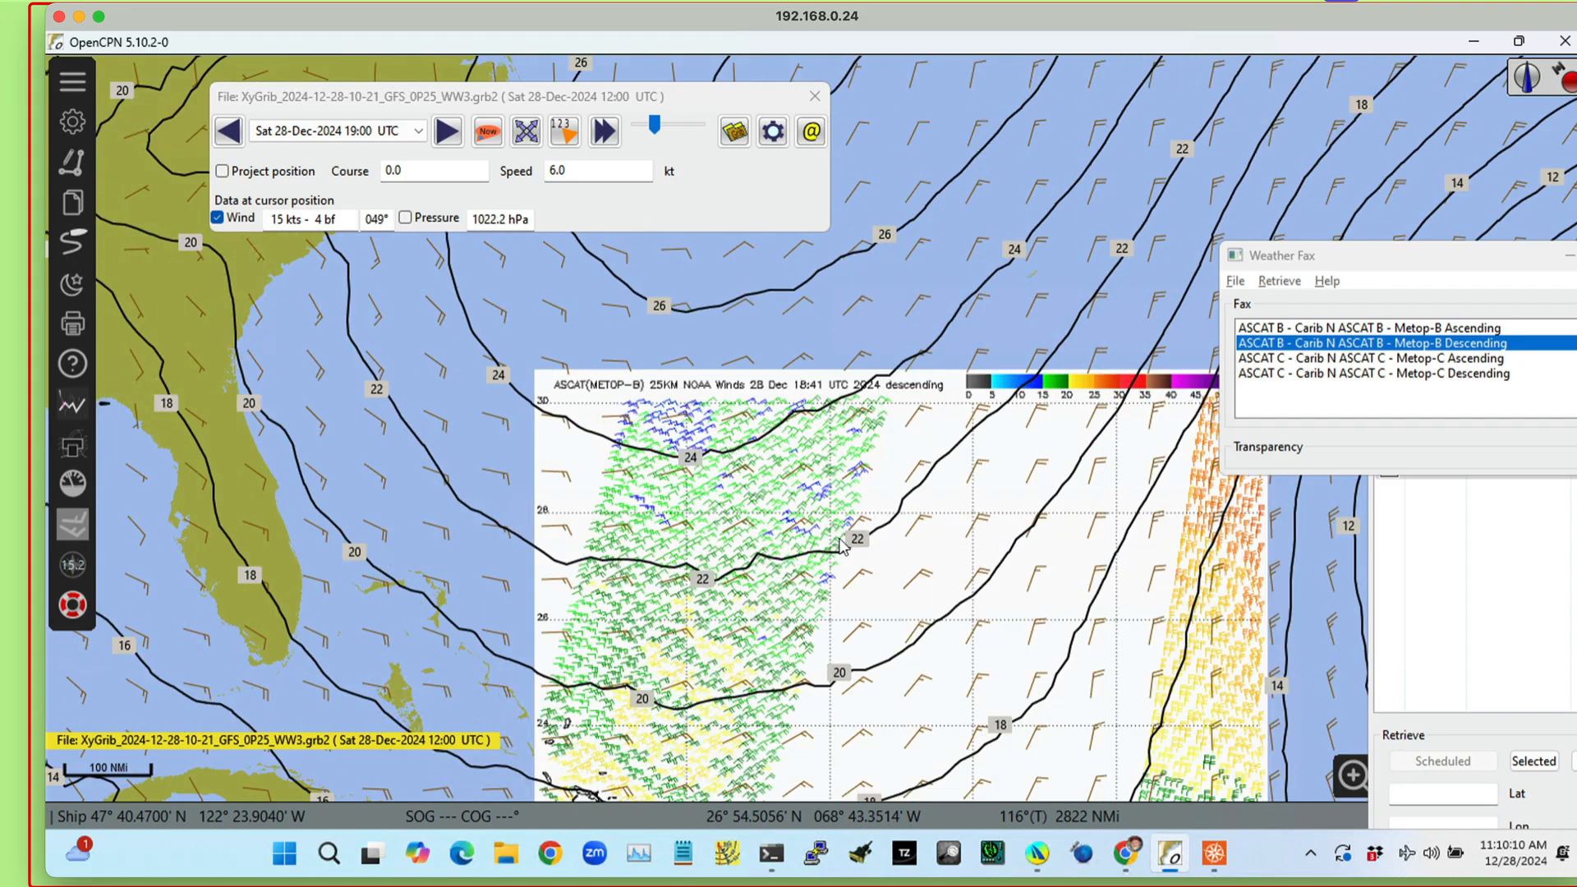
pyautogui.moveTo(894, 502); pyautogui.dragTo(832, 369)
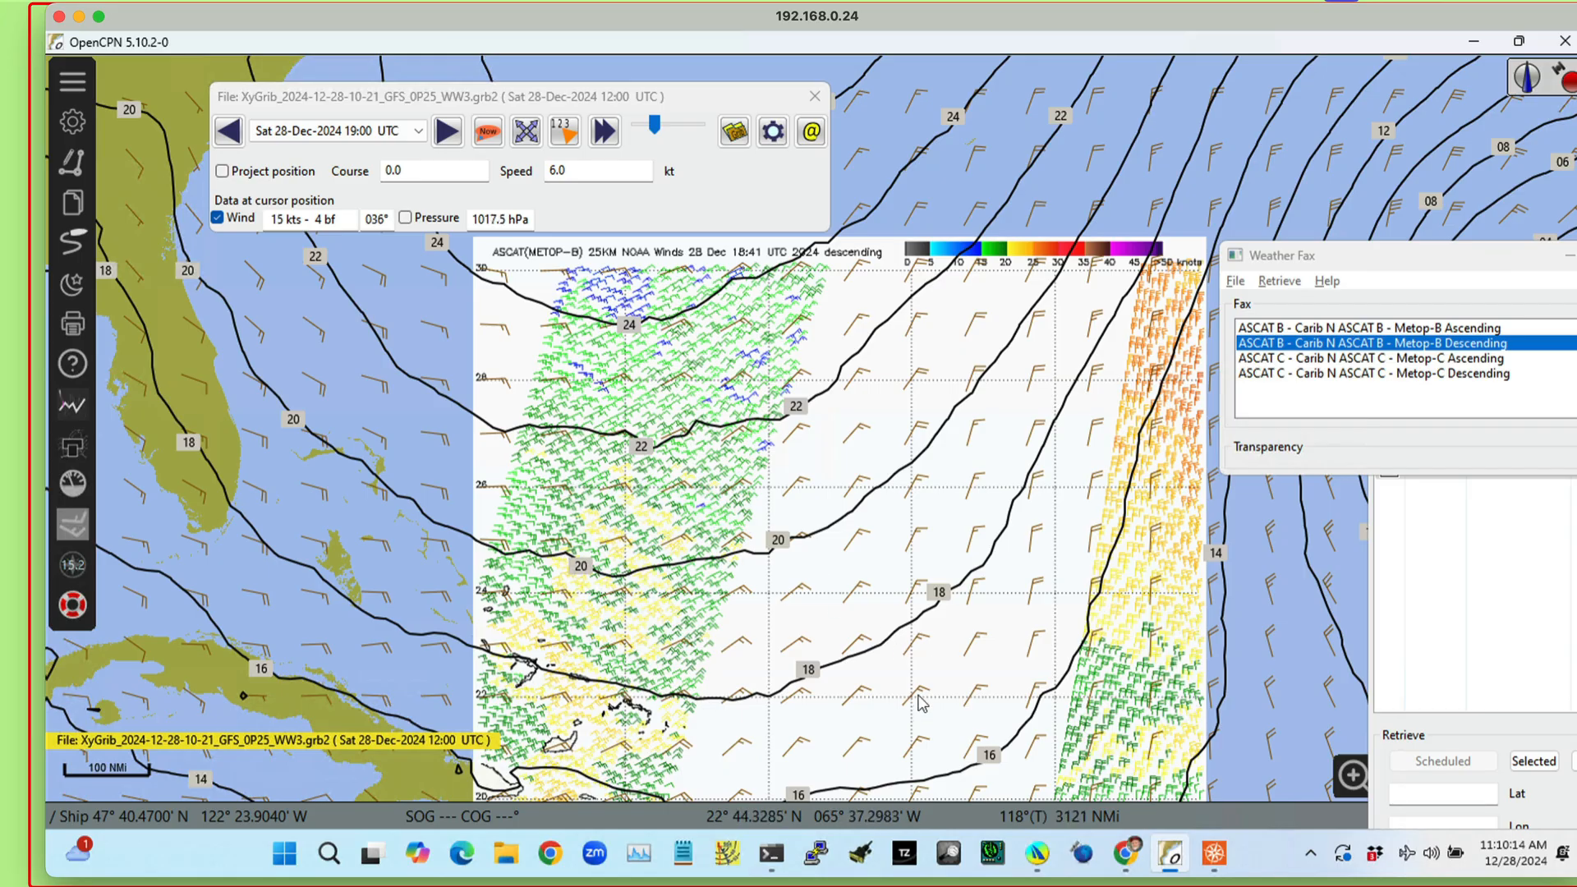
pyautogui.moveTo(921, 700); pyautogui.dragTo(921, 694)
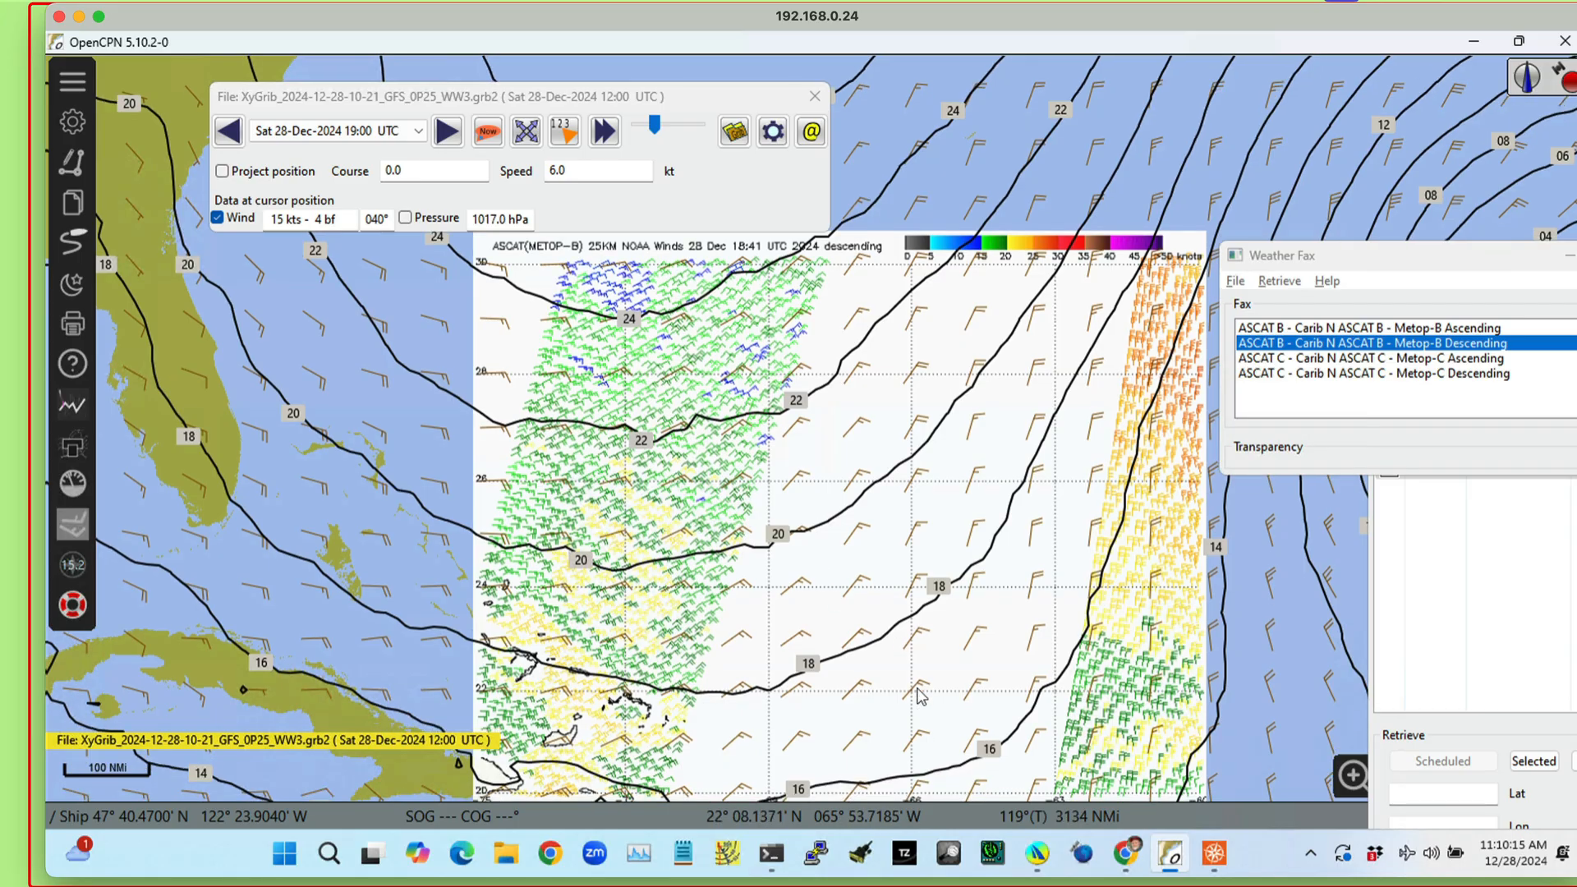
# - Review the forecast times available in the loaded GFS GRIB file
pyautogui.click(370, 132)
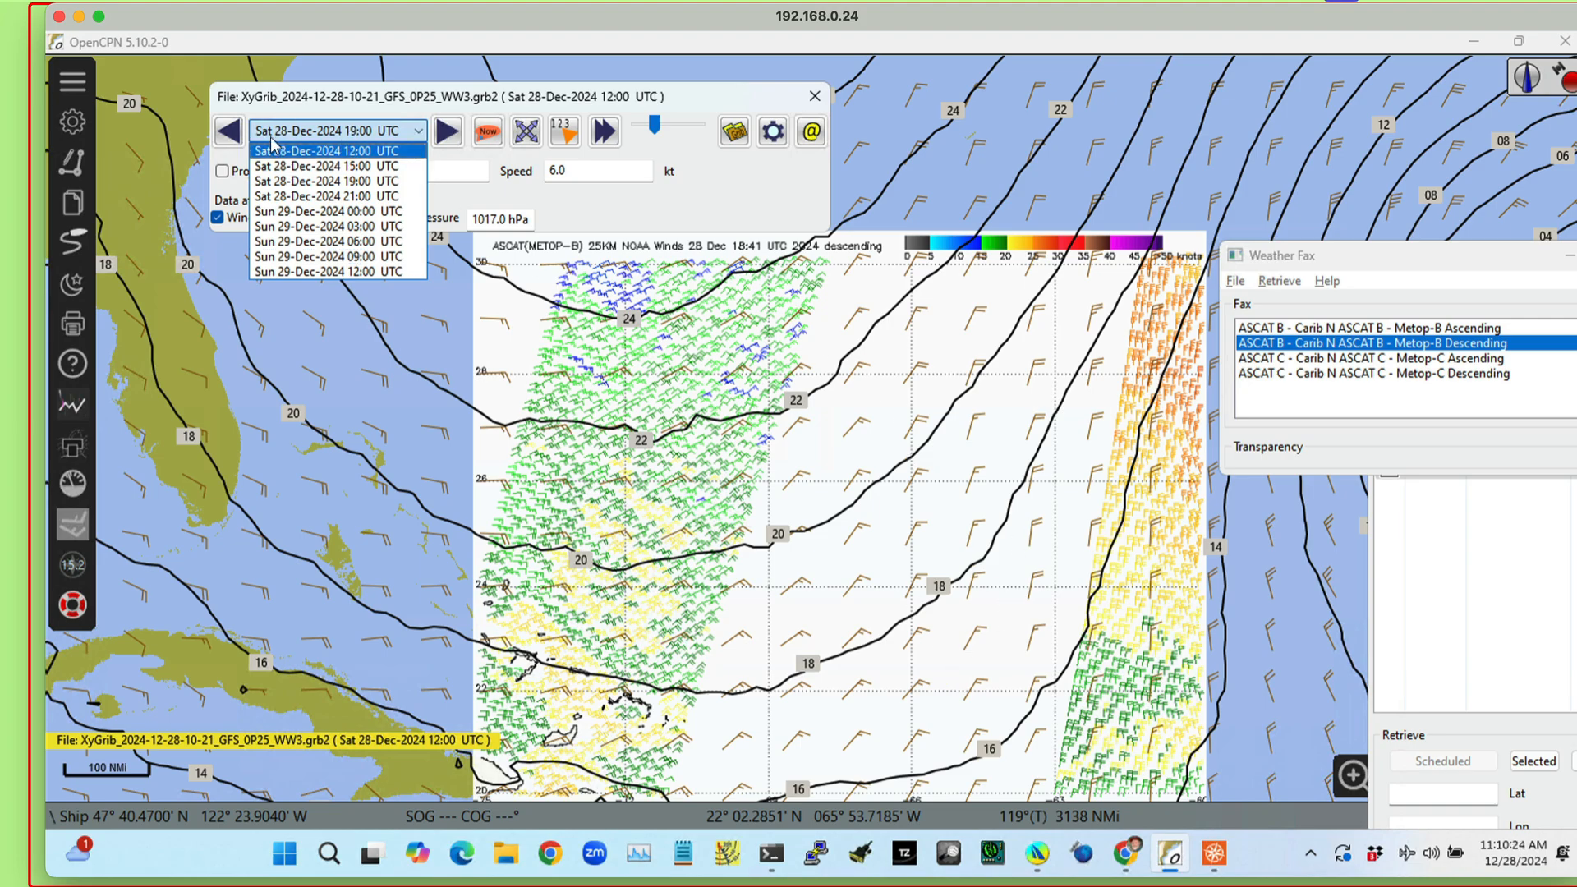
pyautogui.click(344, 136)
pyautogui.click(343, 134)
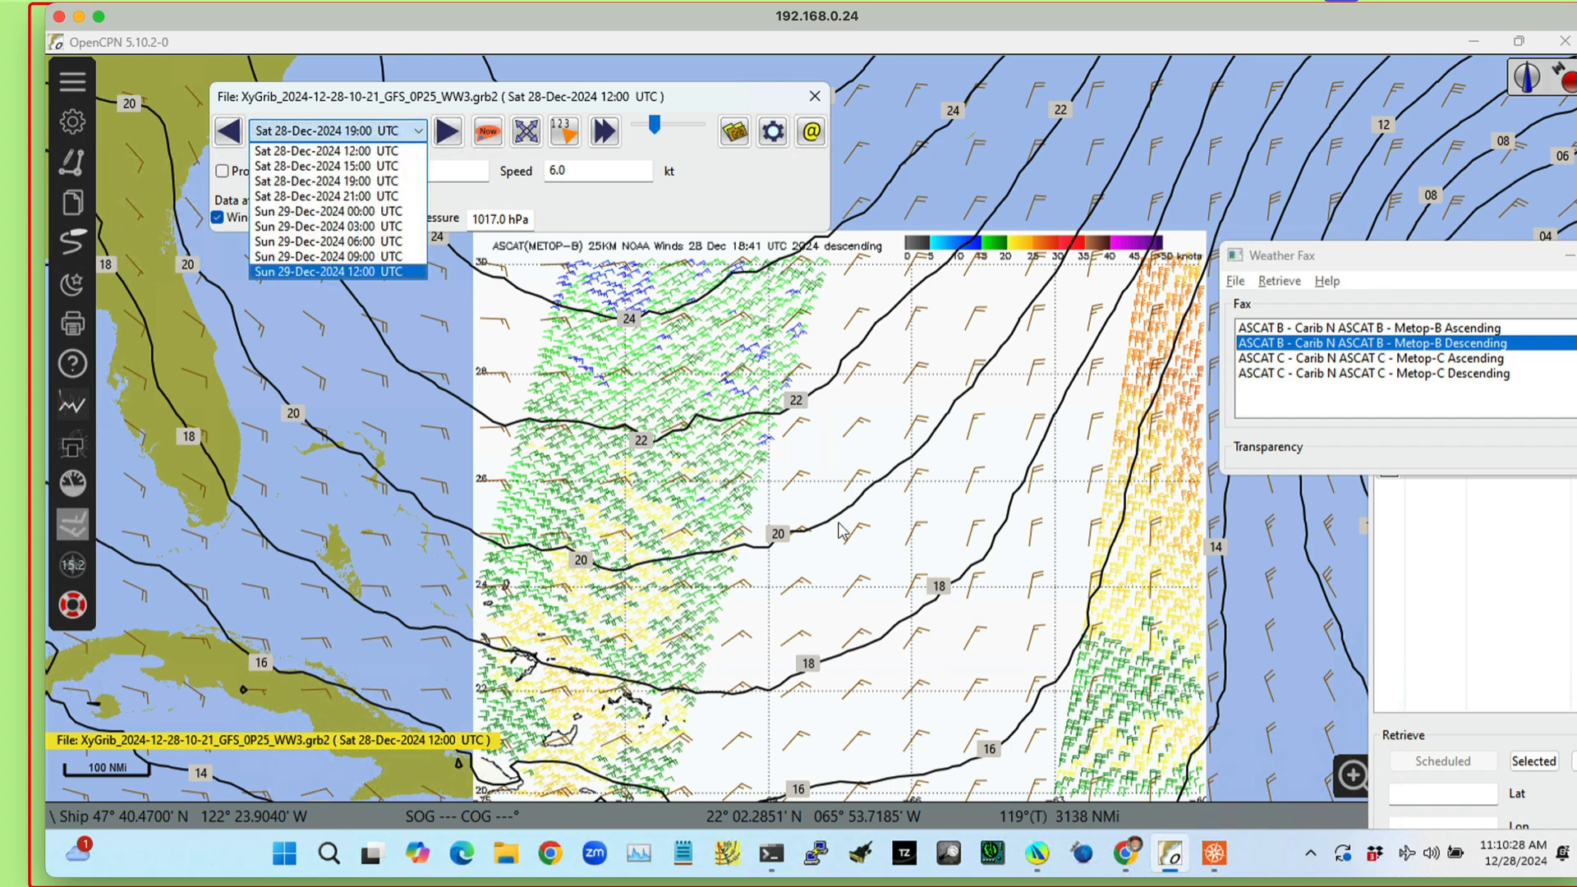
pyautogui.click(942, 200)
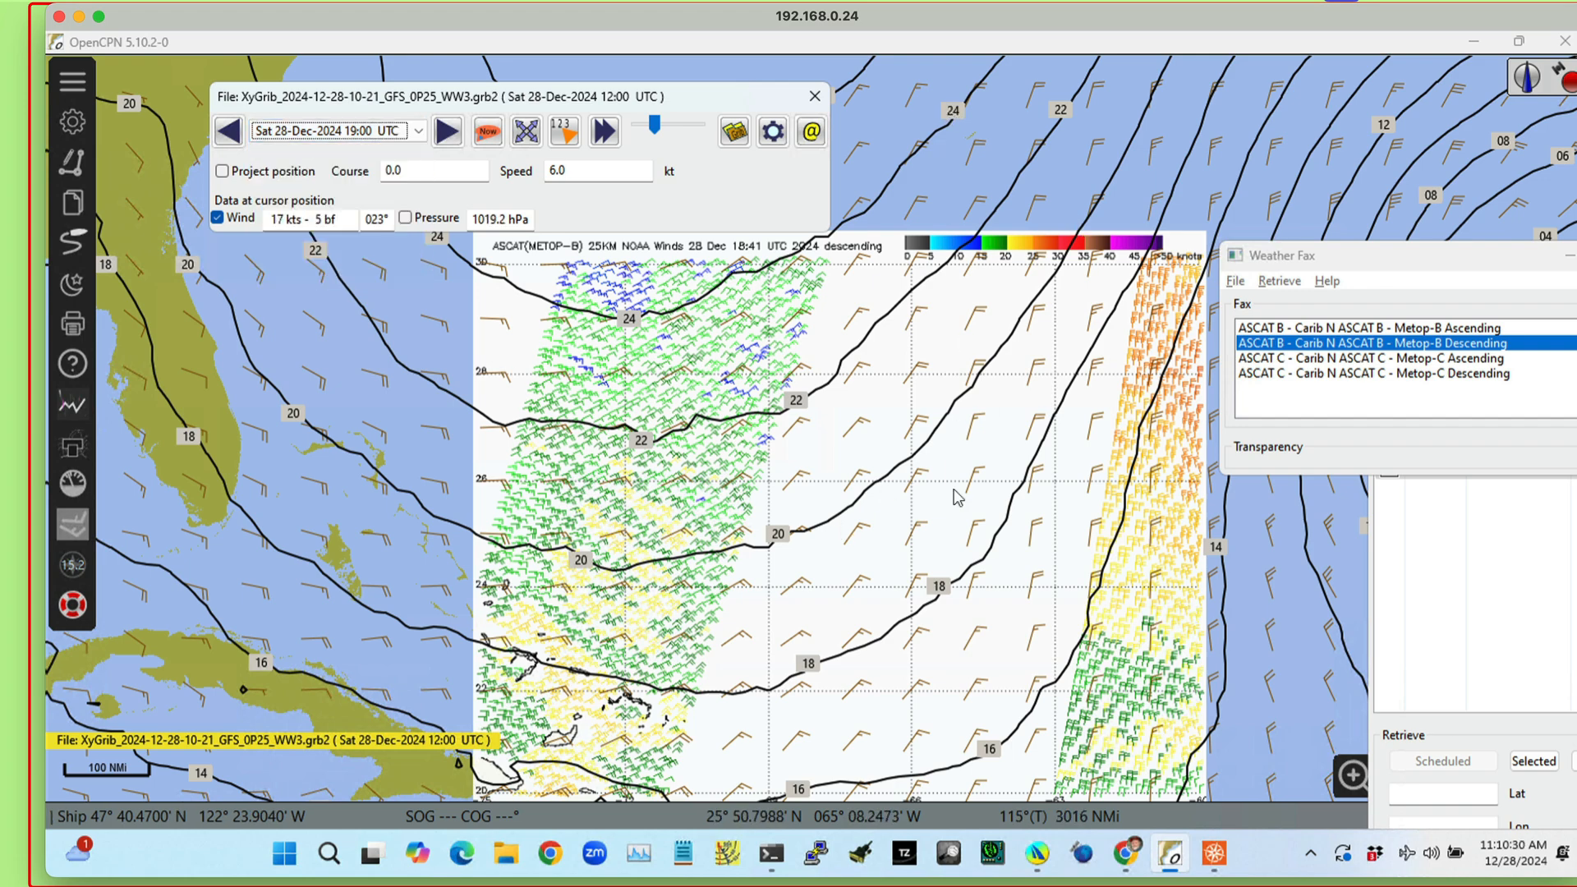
# - Set the GRIB forecast time to Sat 28-Dec-2024 12:00 UTC and compare it with the western Metop-B swath and its pass time
pyautogui.moveTo(916, 568); pyautogui.dragTo(948, 386)
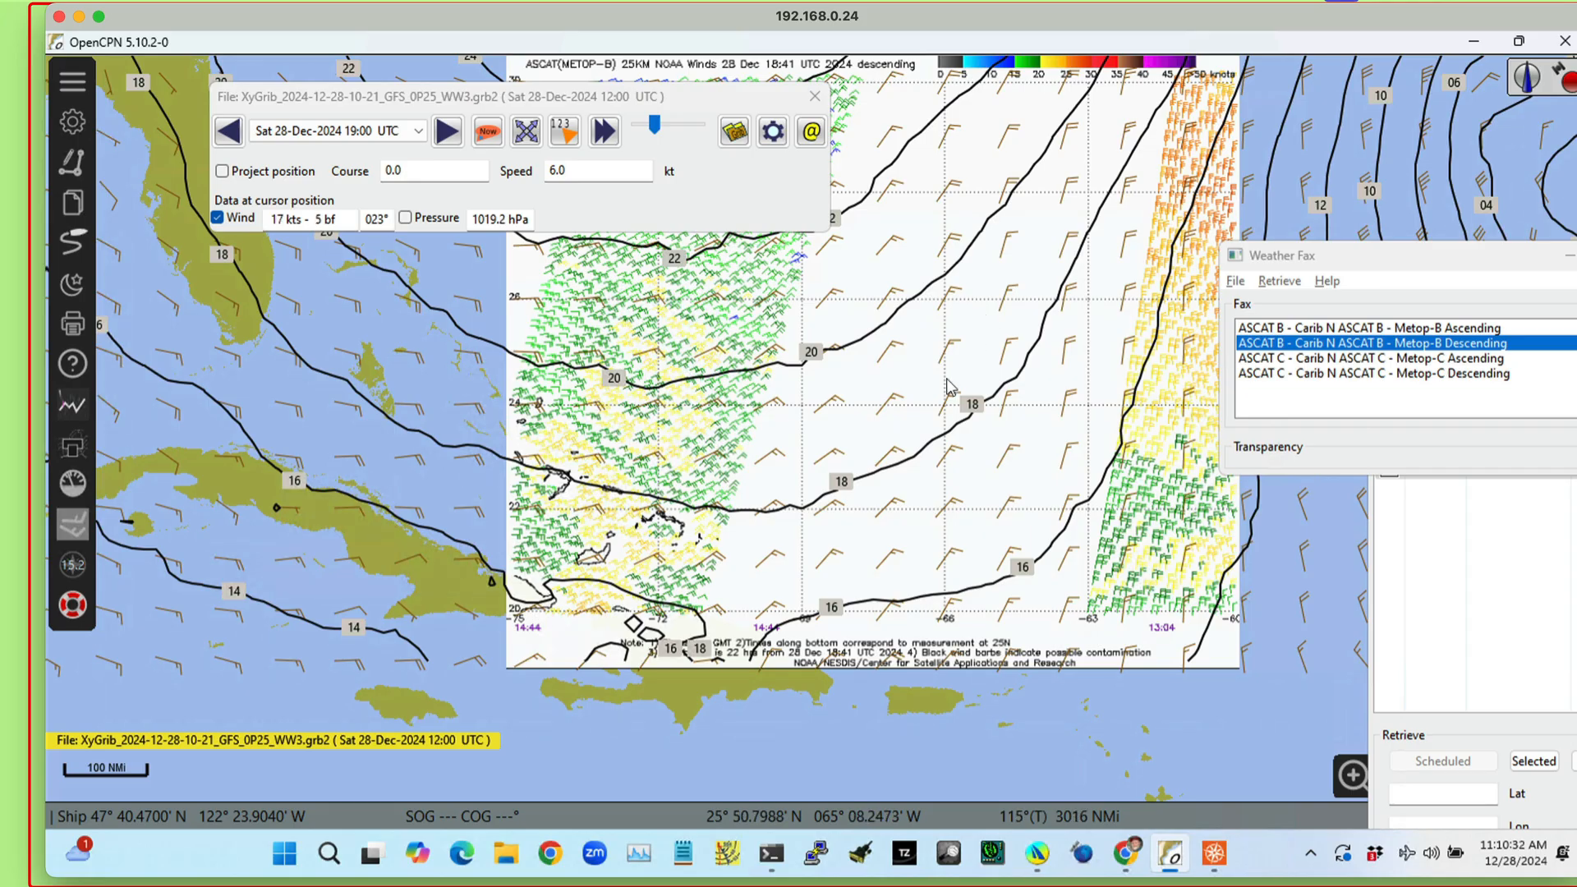
pyautogui.moveTo(764, 483); pyautogui.dragTo(908, 549)
pyautogui.scroll(3, 705, 400)
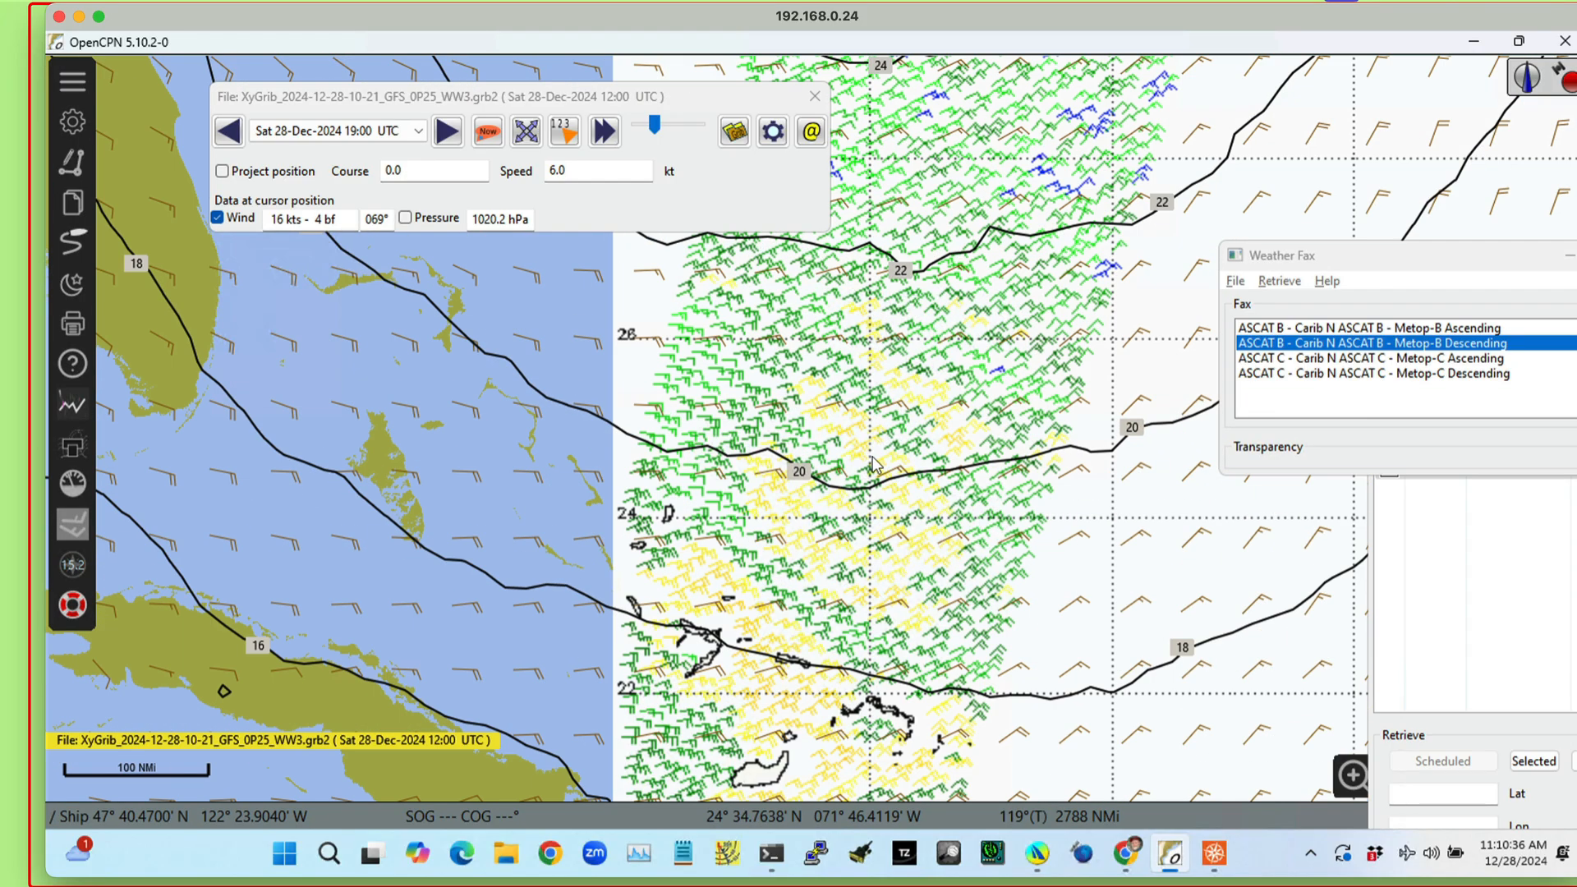
pyautogui.click(346, 138)
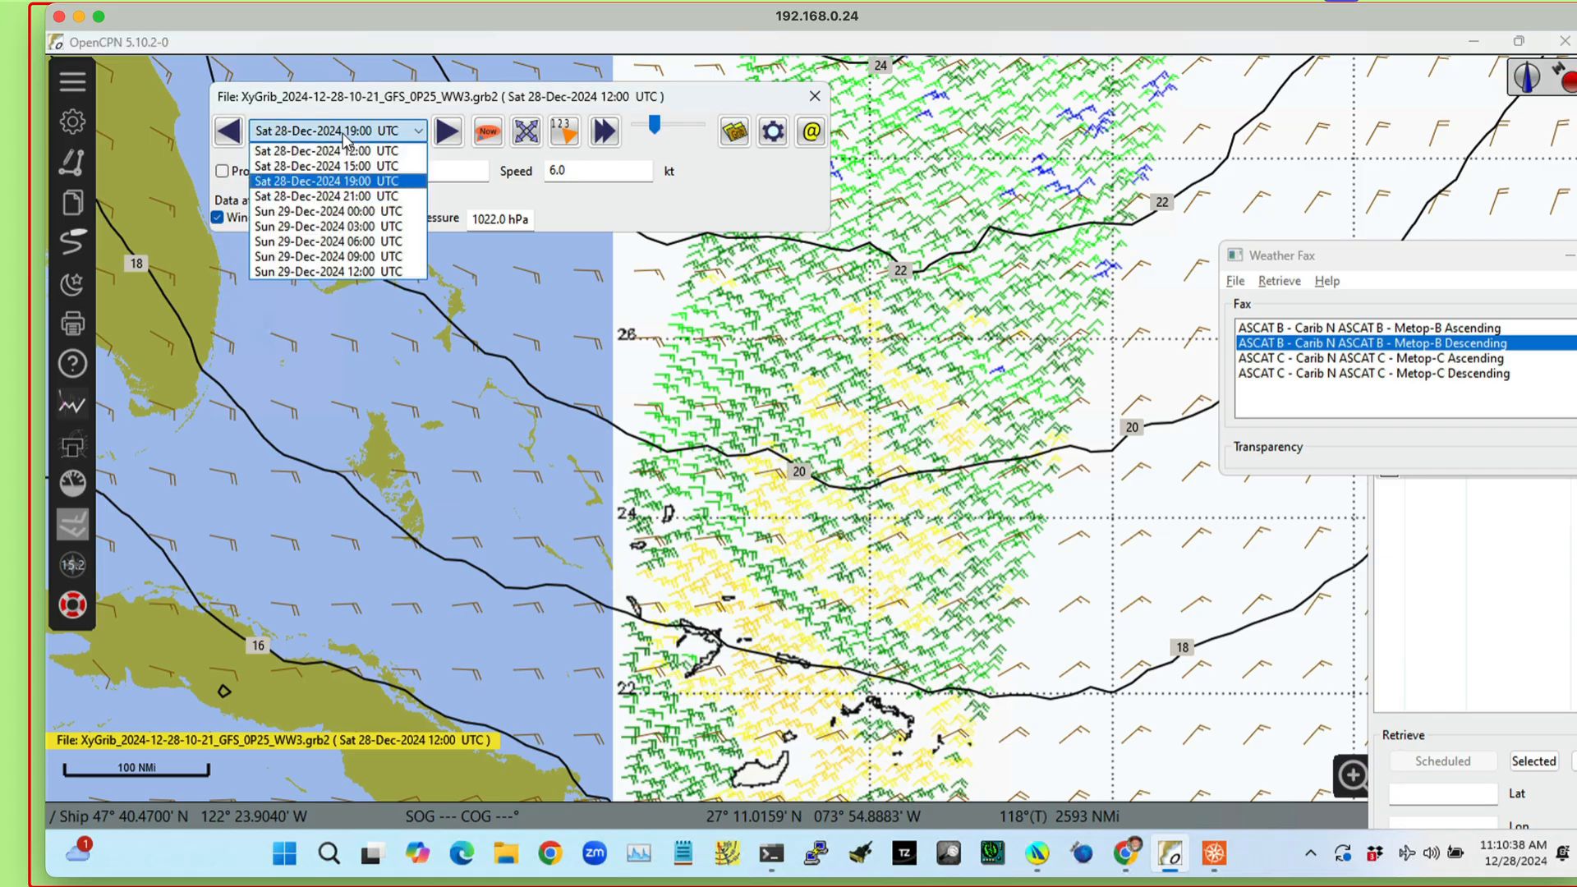
pyautogui.click(356, 151)
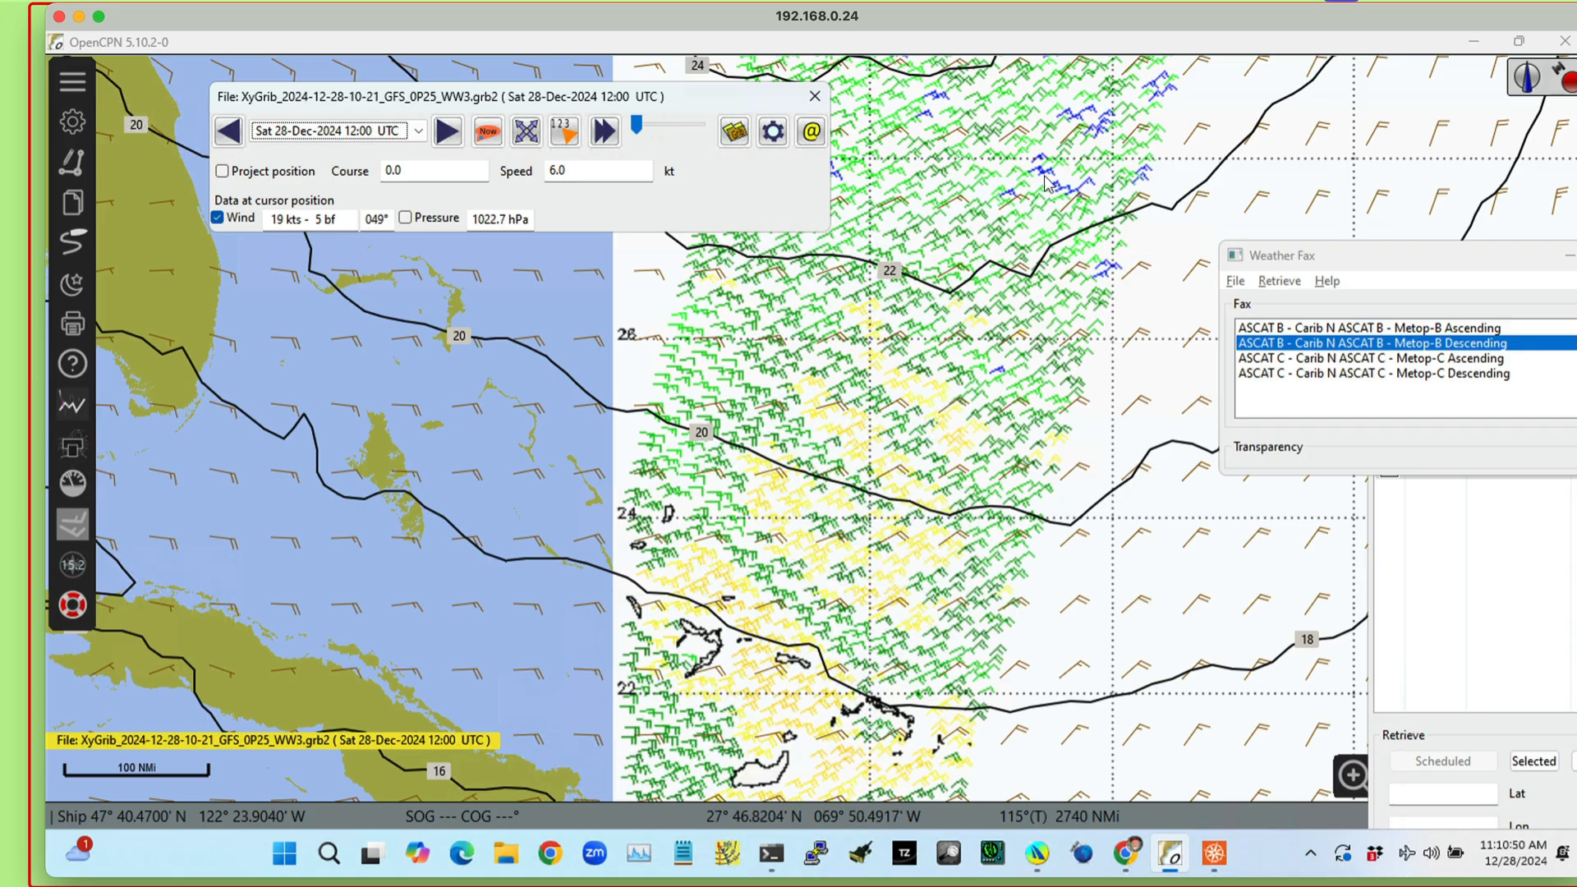
pyautogui.moveTo(1043, 176); pyautogui.dragTo(914, 389)
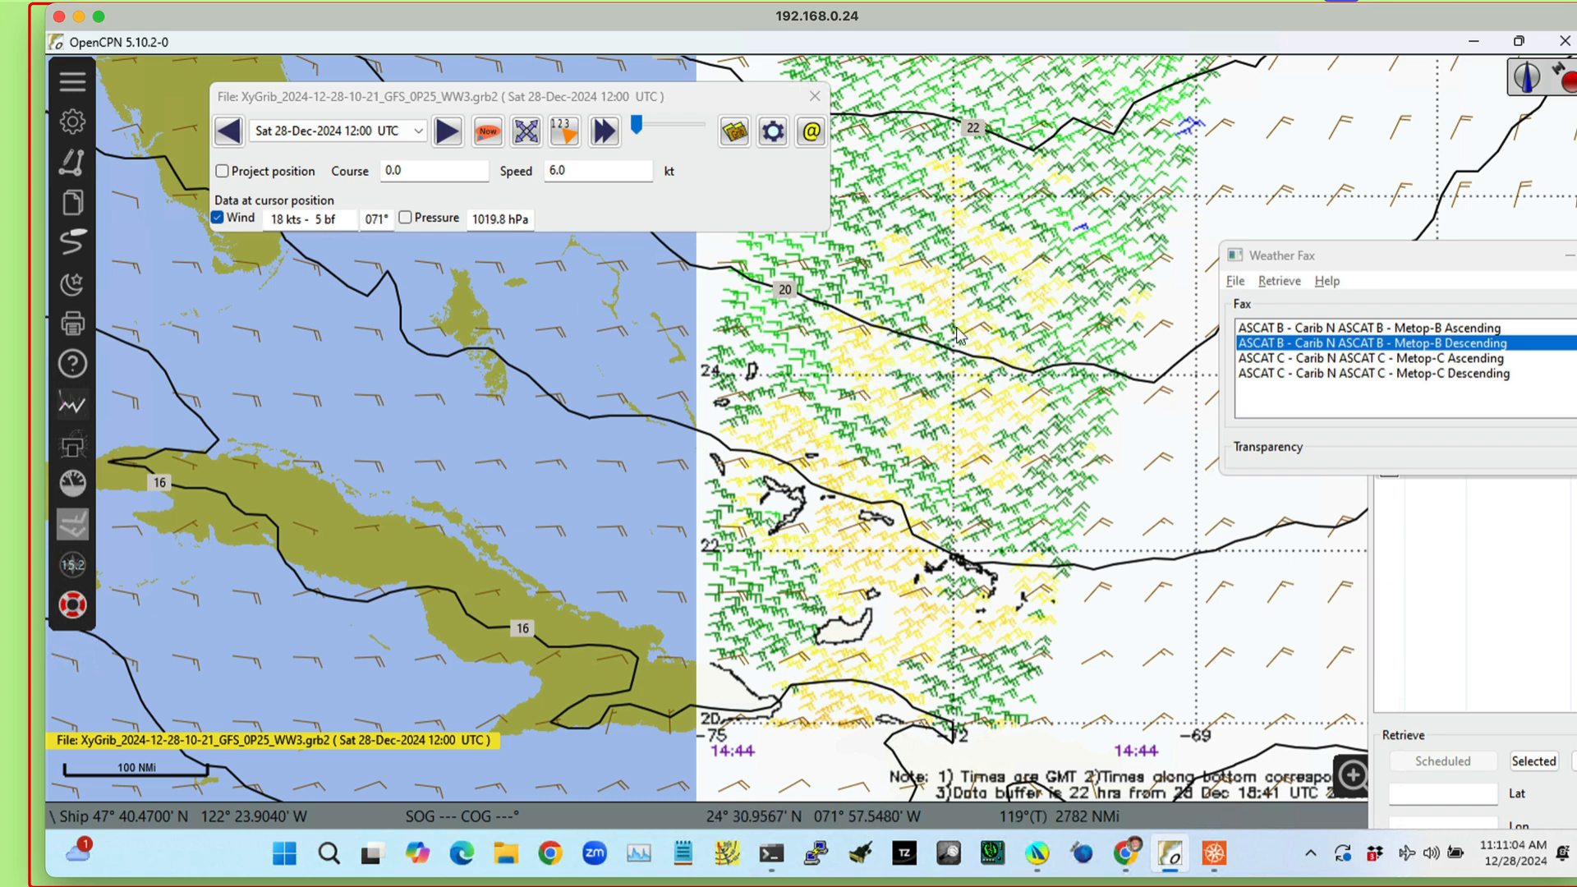
pyautogui.moveTo(980, 423); pyautogui.dragTo(955, 348)
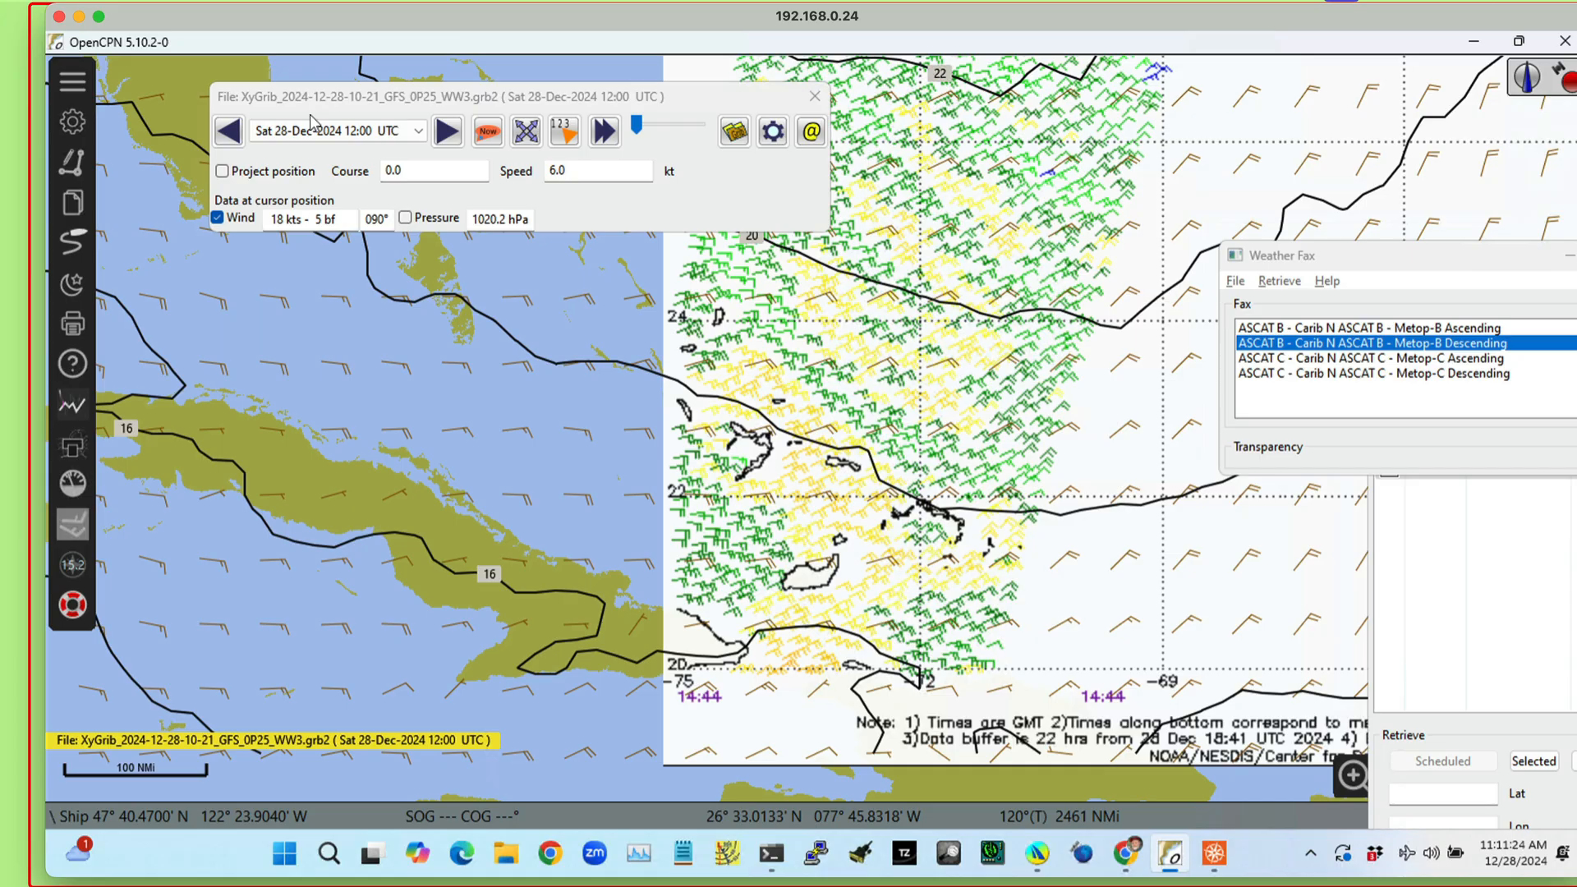
# - Check the GRIB time list for a forecast close to the 14:44 satellite pass
pyautogui.click(388, 133)
pyautogui.click(390, 133)
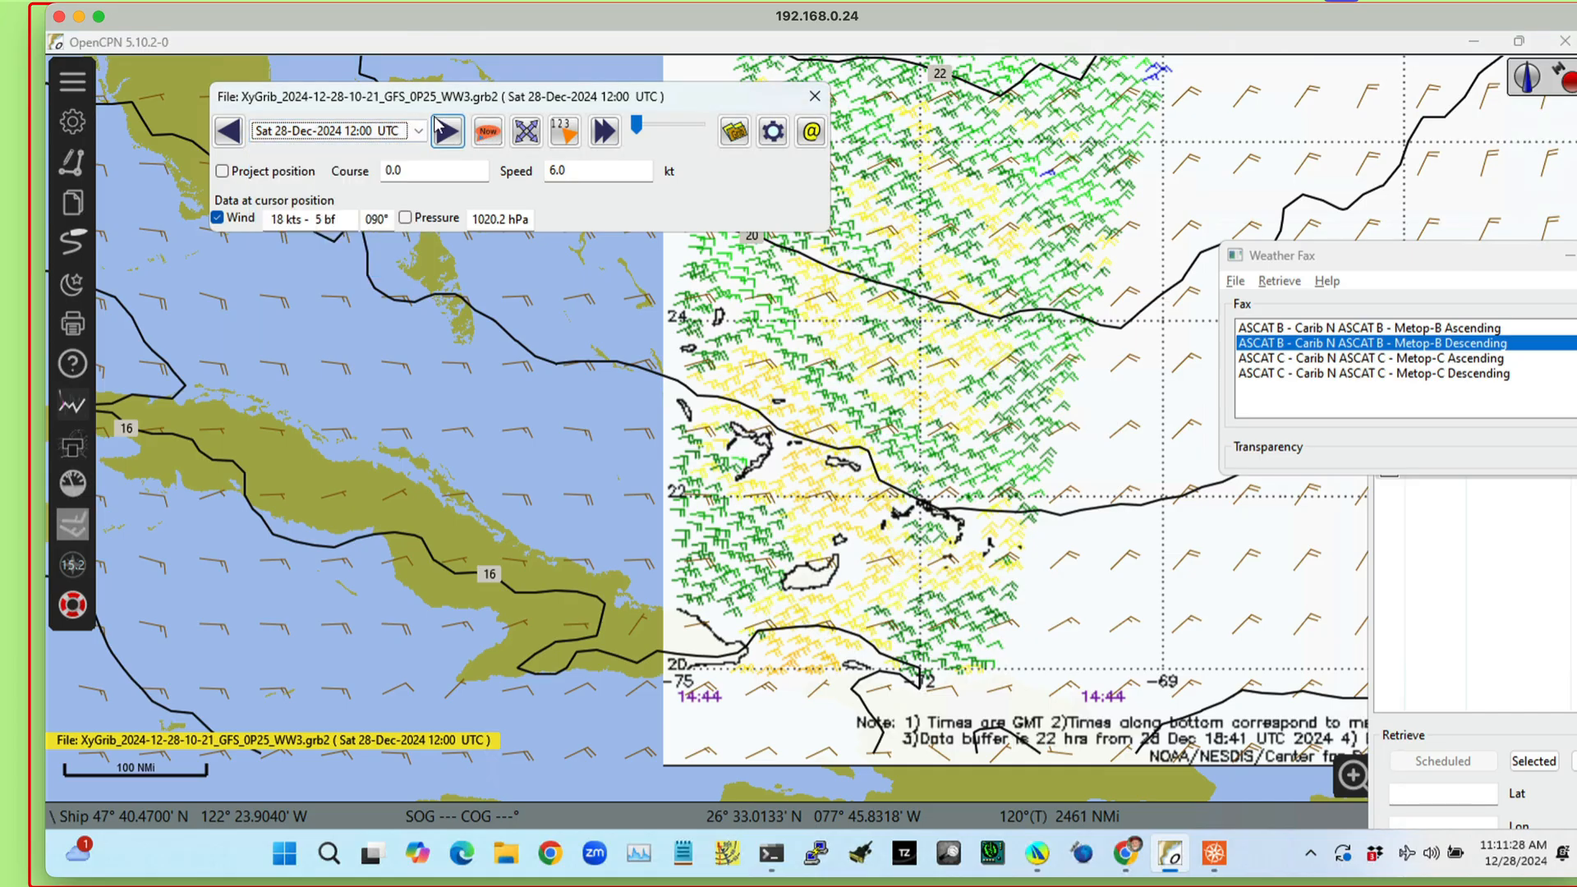
pyautogui.click(392, 133)
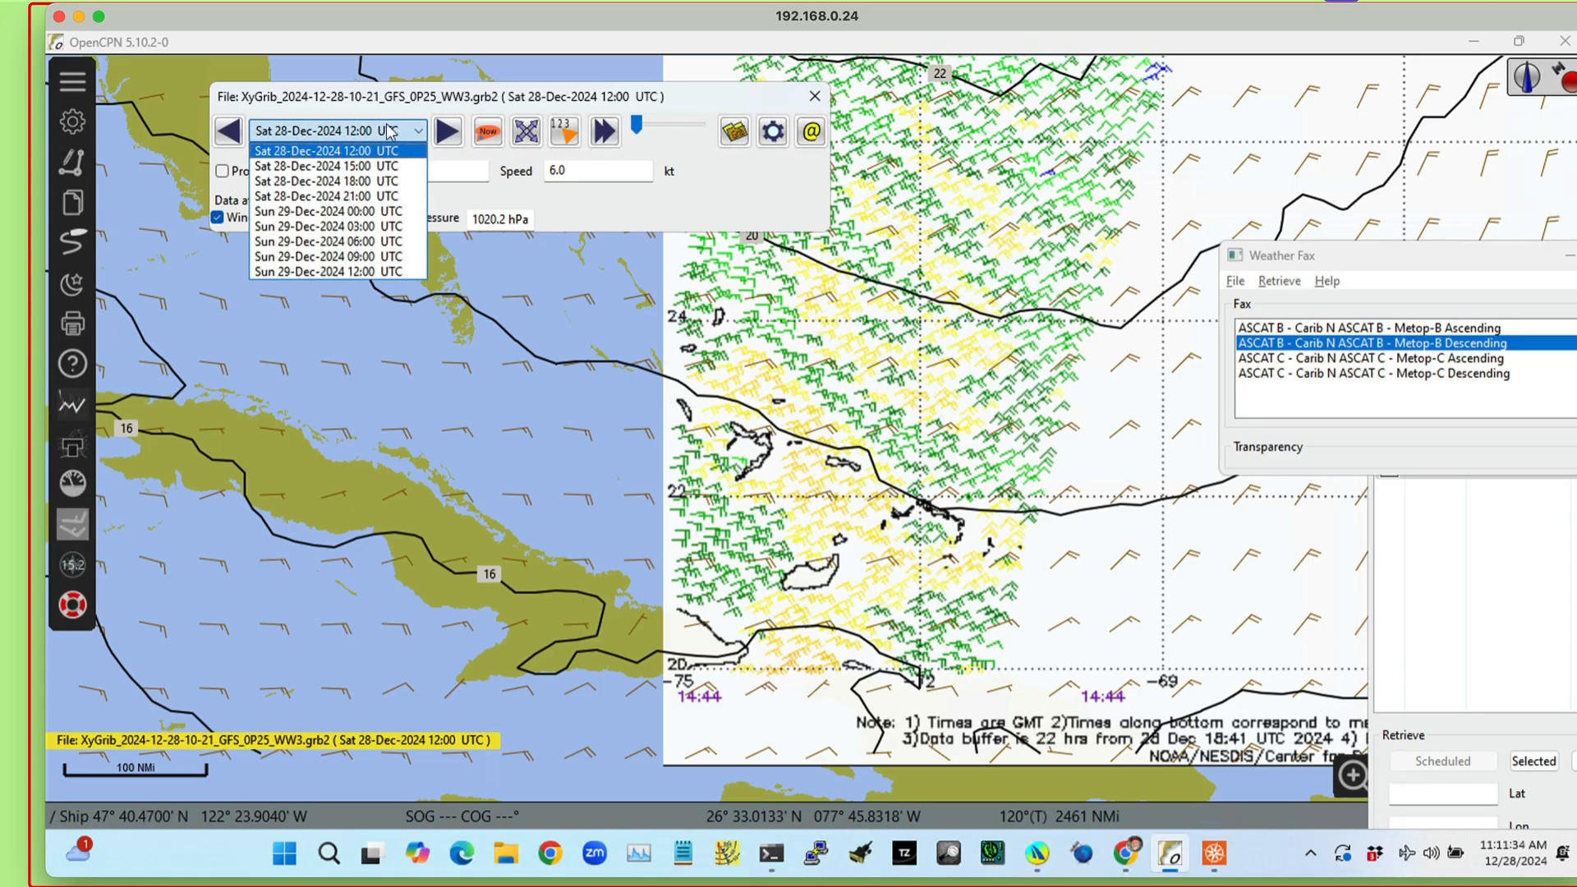
pyautogui.click(374, 137)
pyautogui.click(367, 135)
pyautogui.click(374, 110)
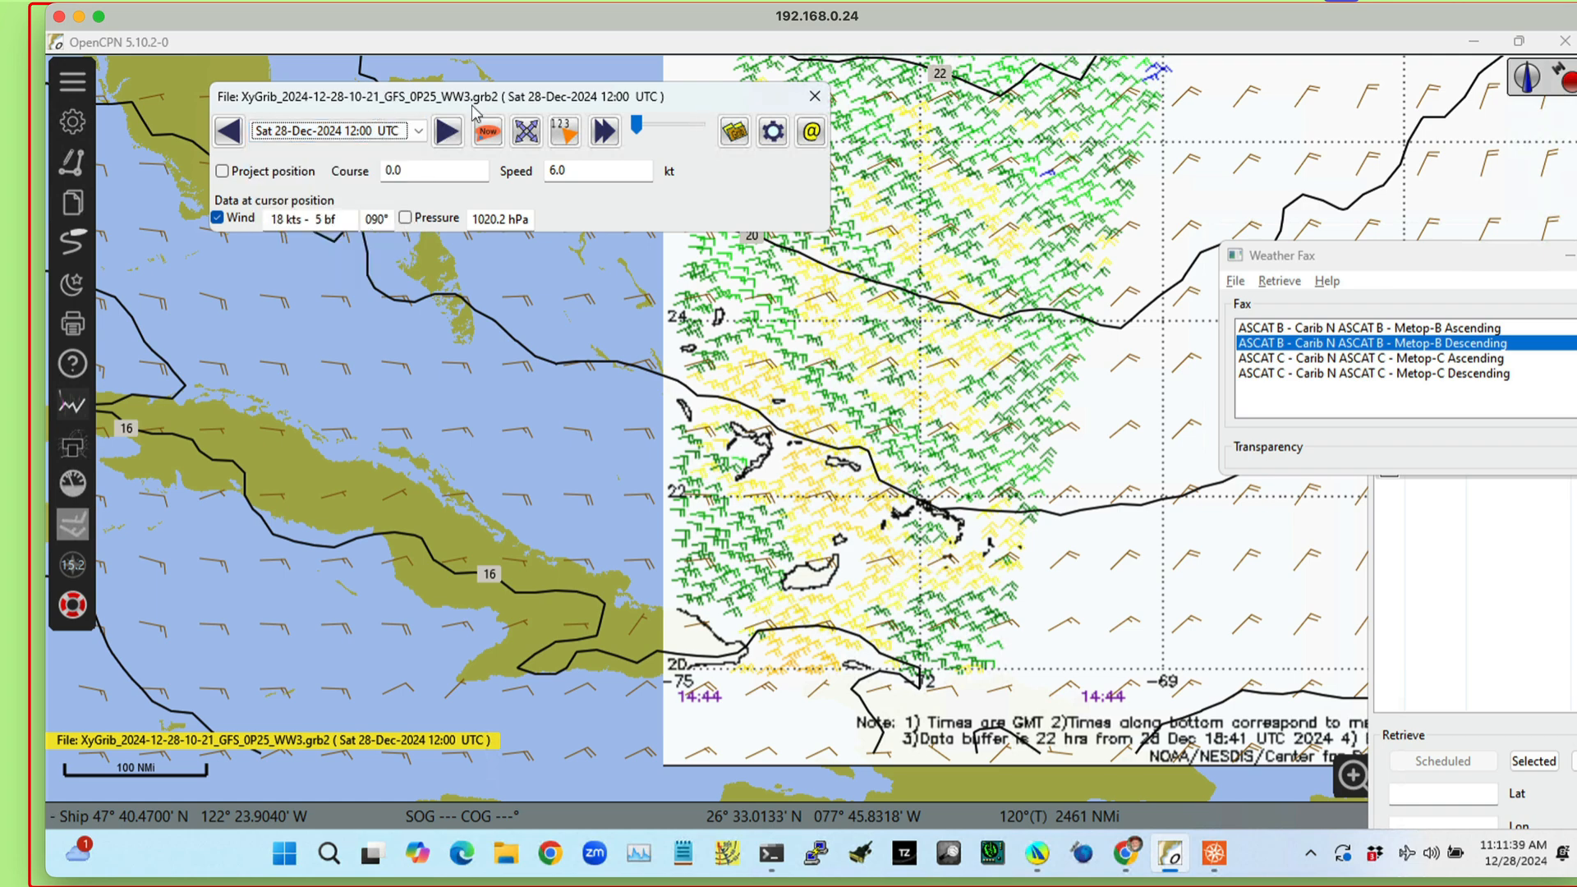
# - Enable interpolation between GRIBs in the playback settings with a time interval of 0 h 20 mn and apply it
pyautogui.click(772, 131)
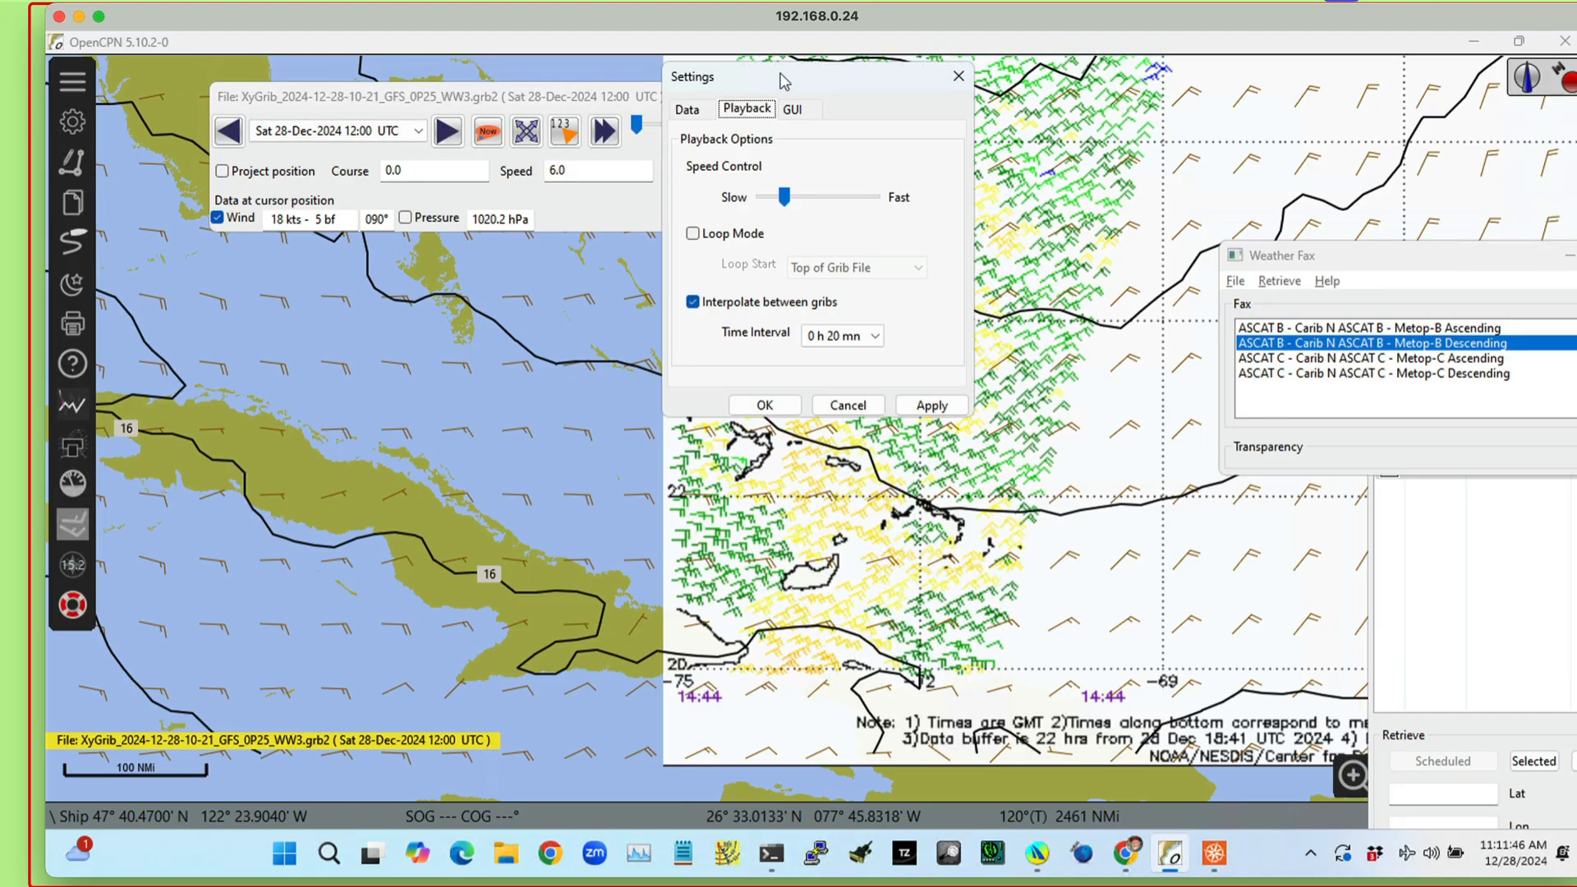
pyautogui.moveTo(780, 76); pyautogui.dragTo(961, 90)
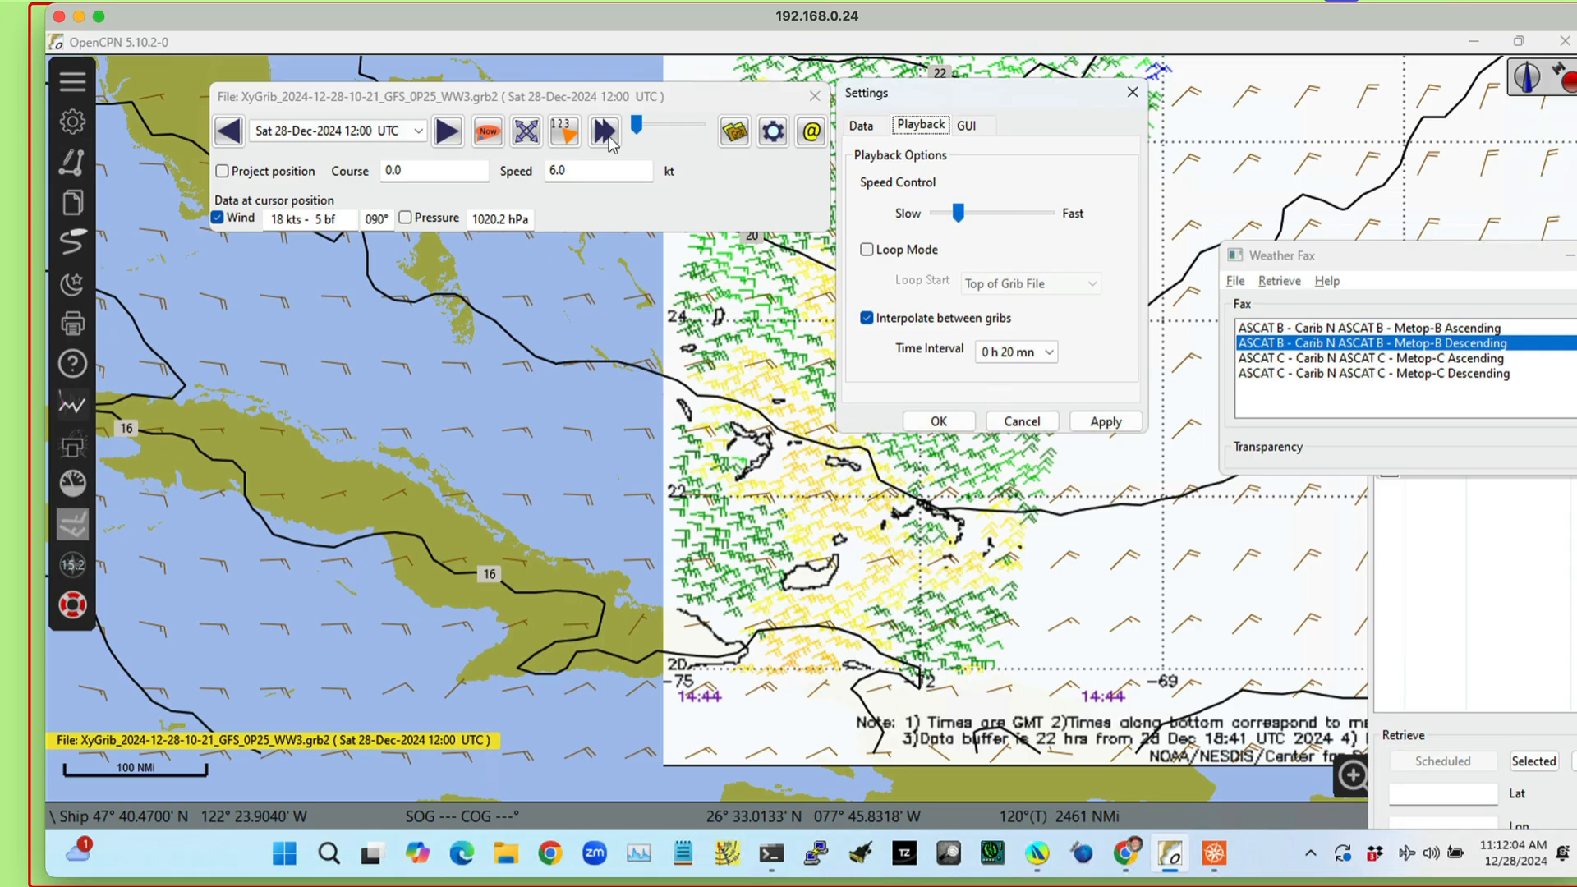
pyautogui.click(866, 319)
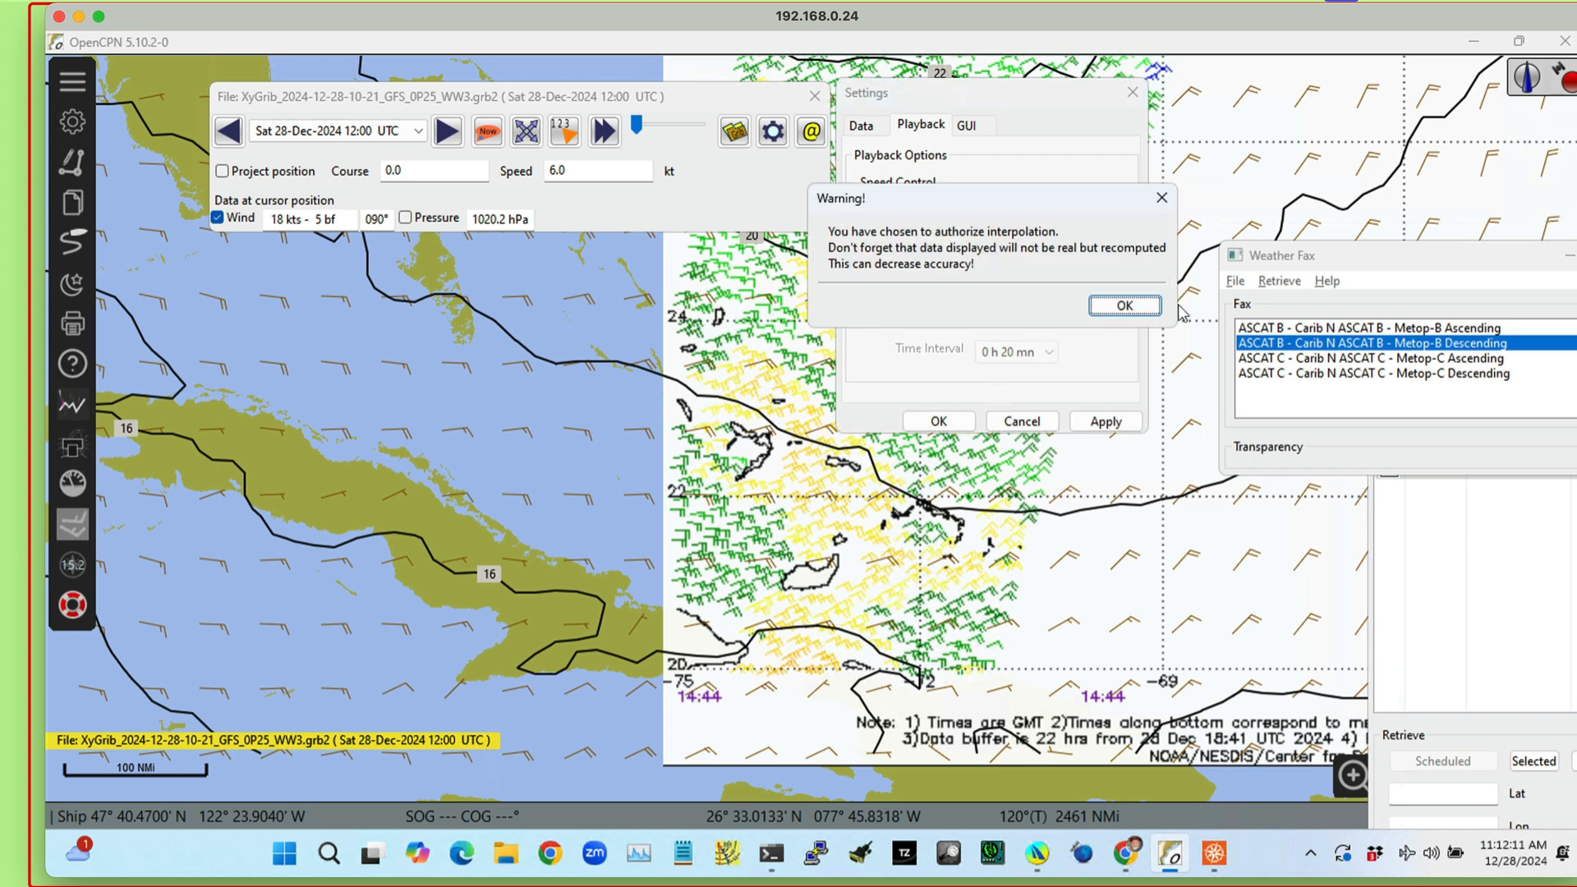
pyautogui.click(1124, 305)
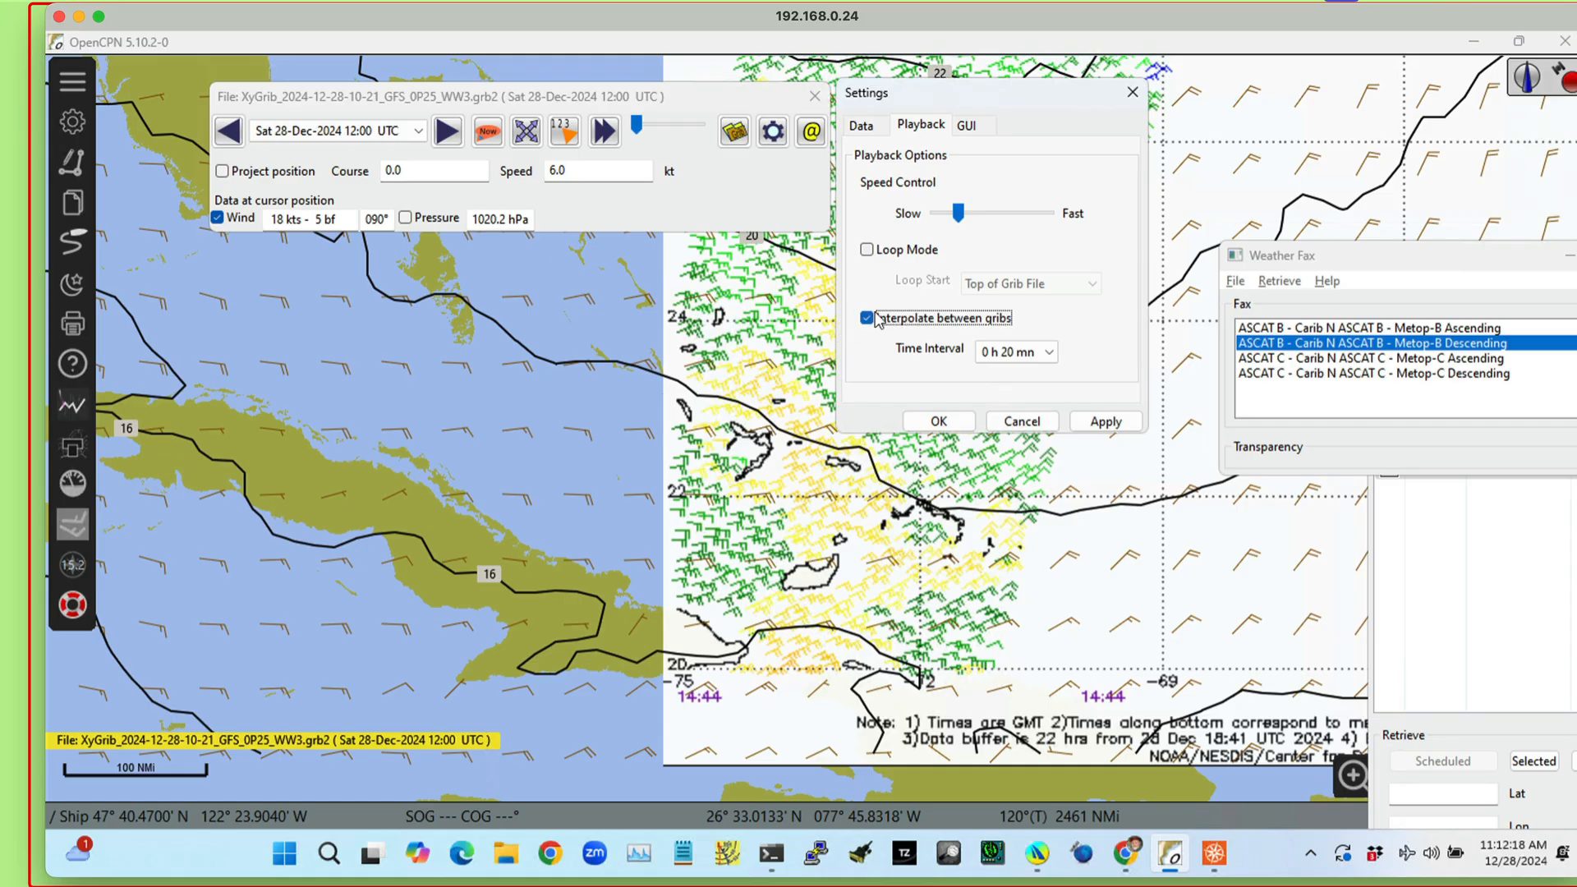
pyautogui.click(1049, 354)
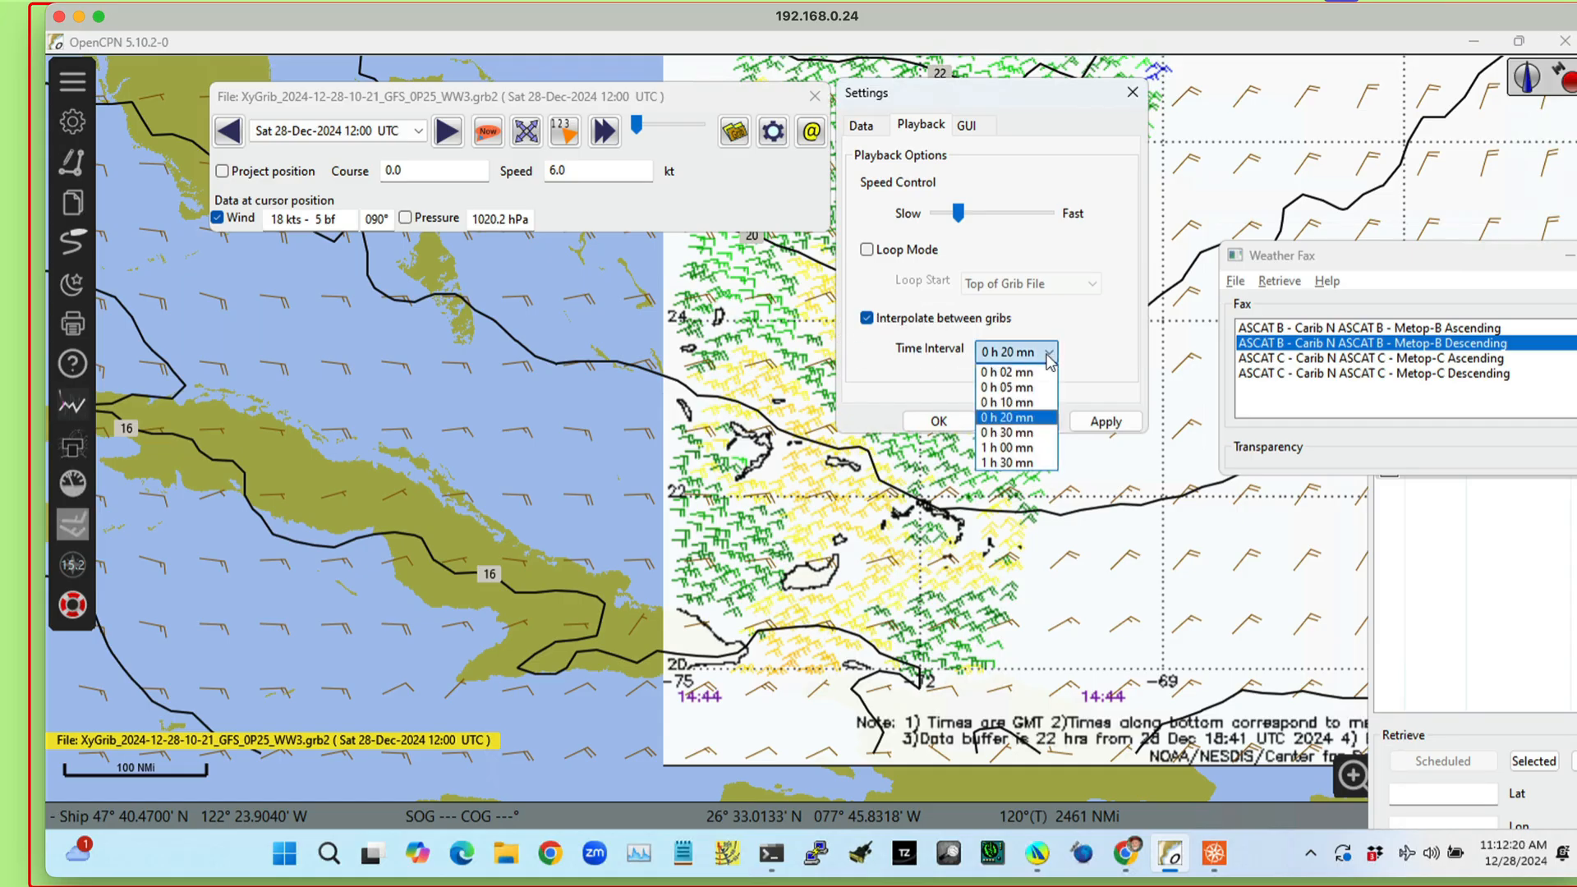
pyautogui.click(1018, 418)
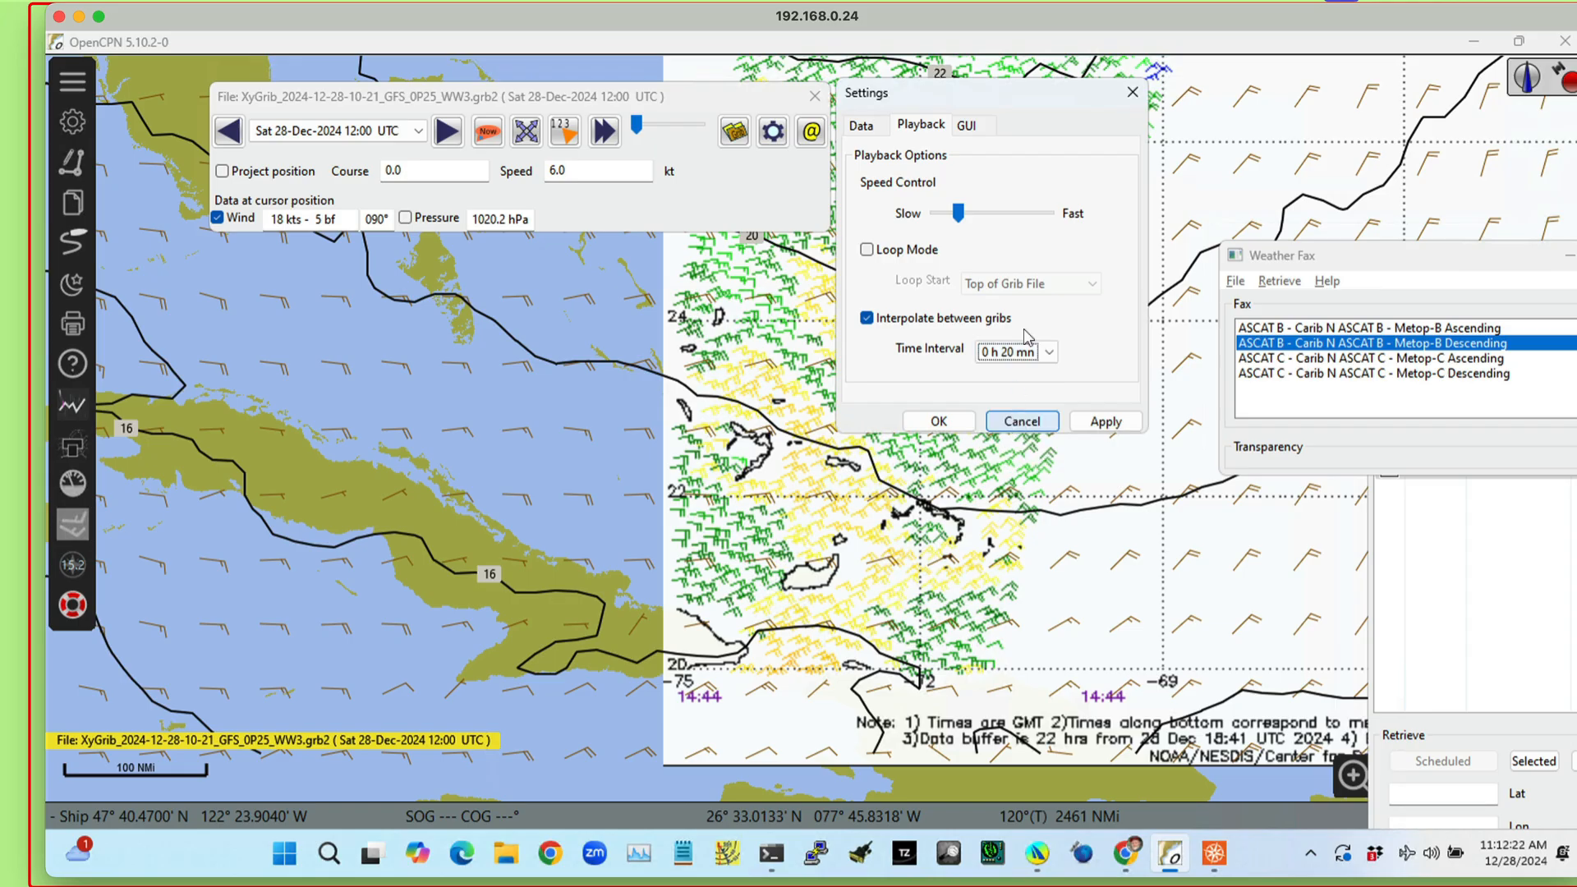
pyautogui.click(1105, 427)
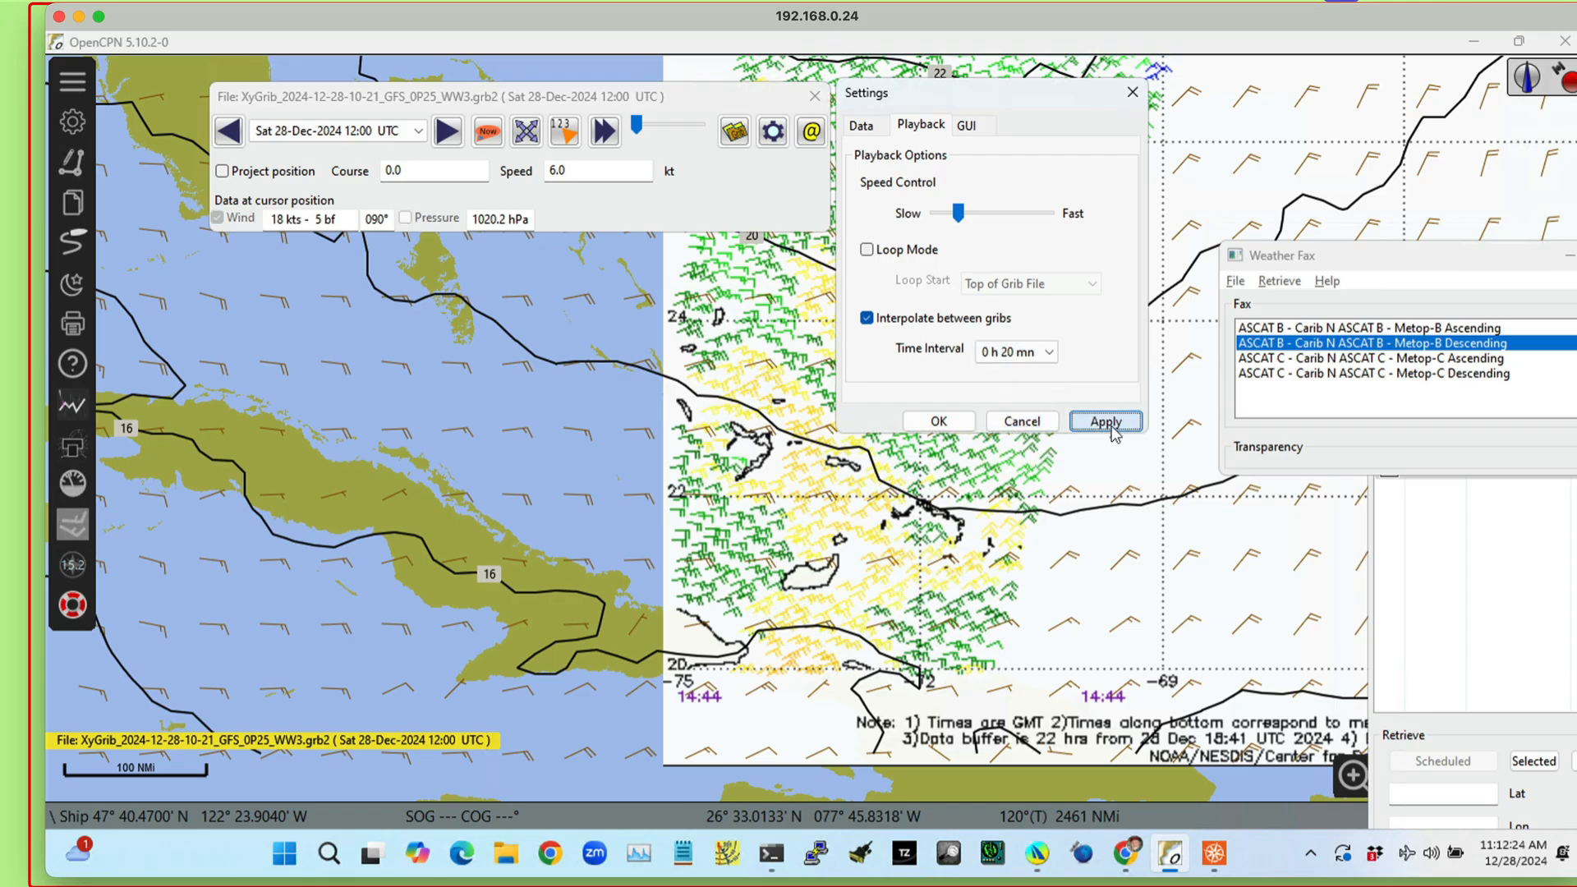
pyautogui.click(939, 421)
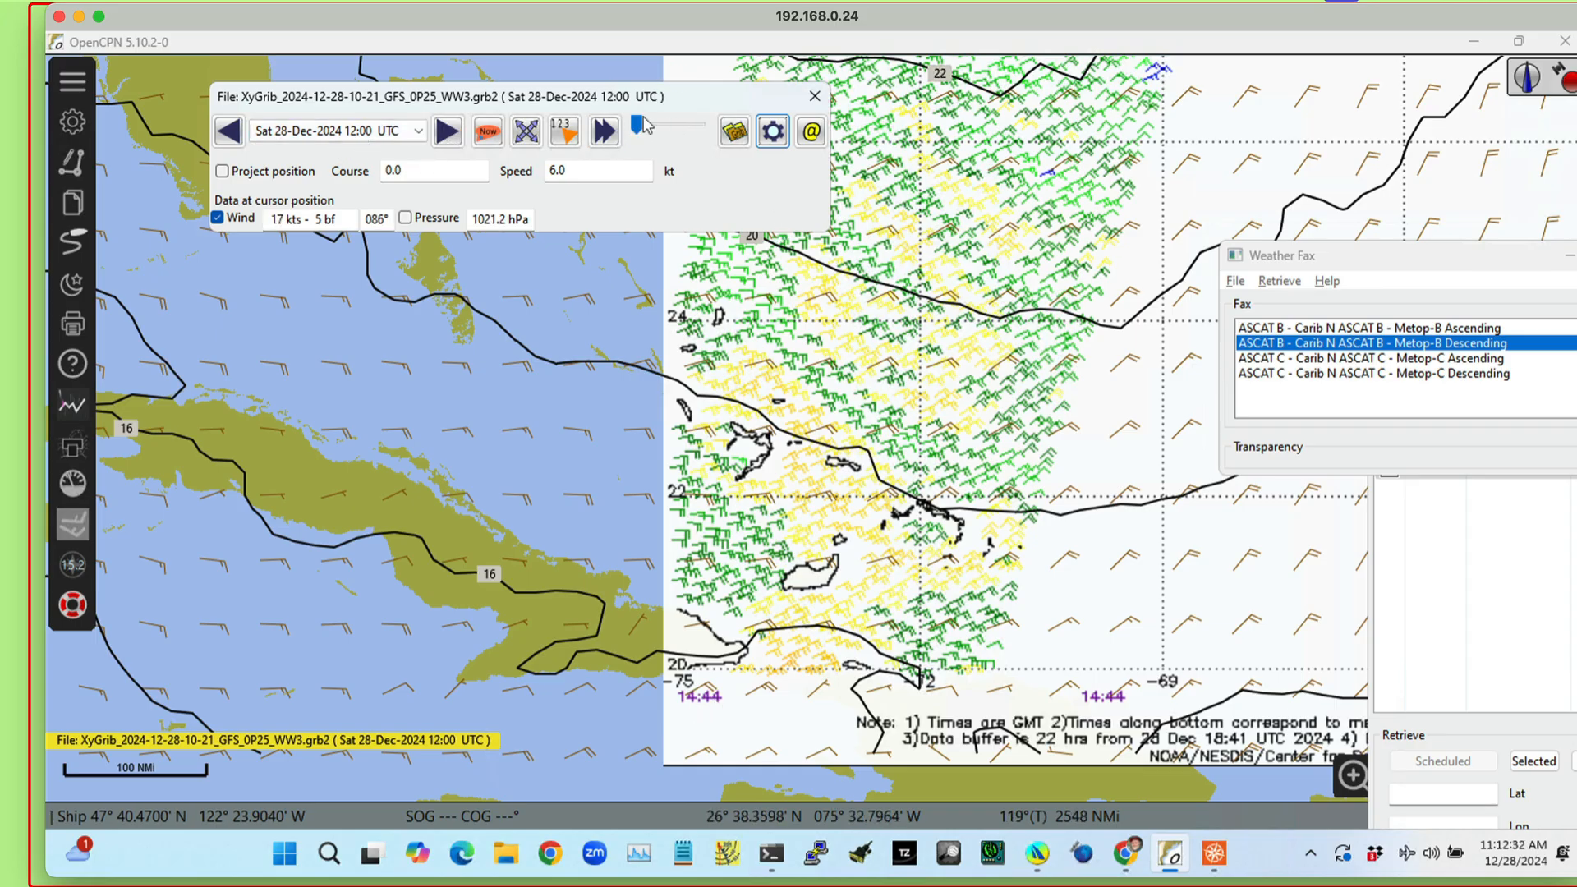
# - Play the GRIB forecast forward and stop it at Sat 28-Dec-2024 14:40 UTC, close to the 14:44 satellite pass
pyautogui.click(604, 132)
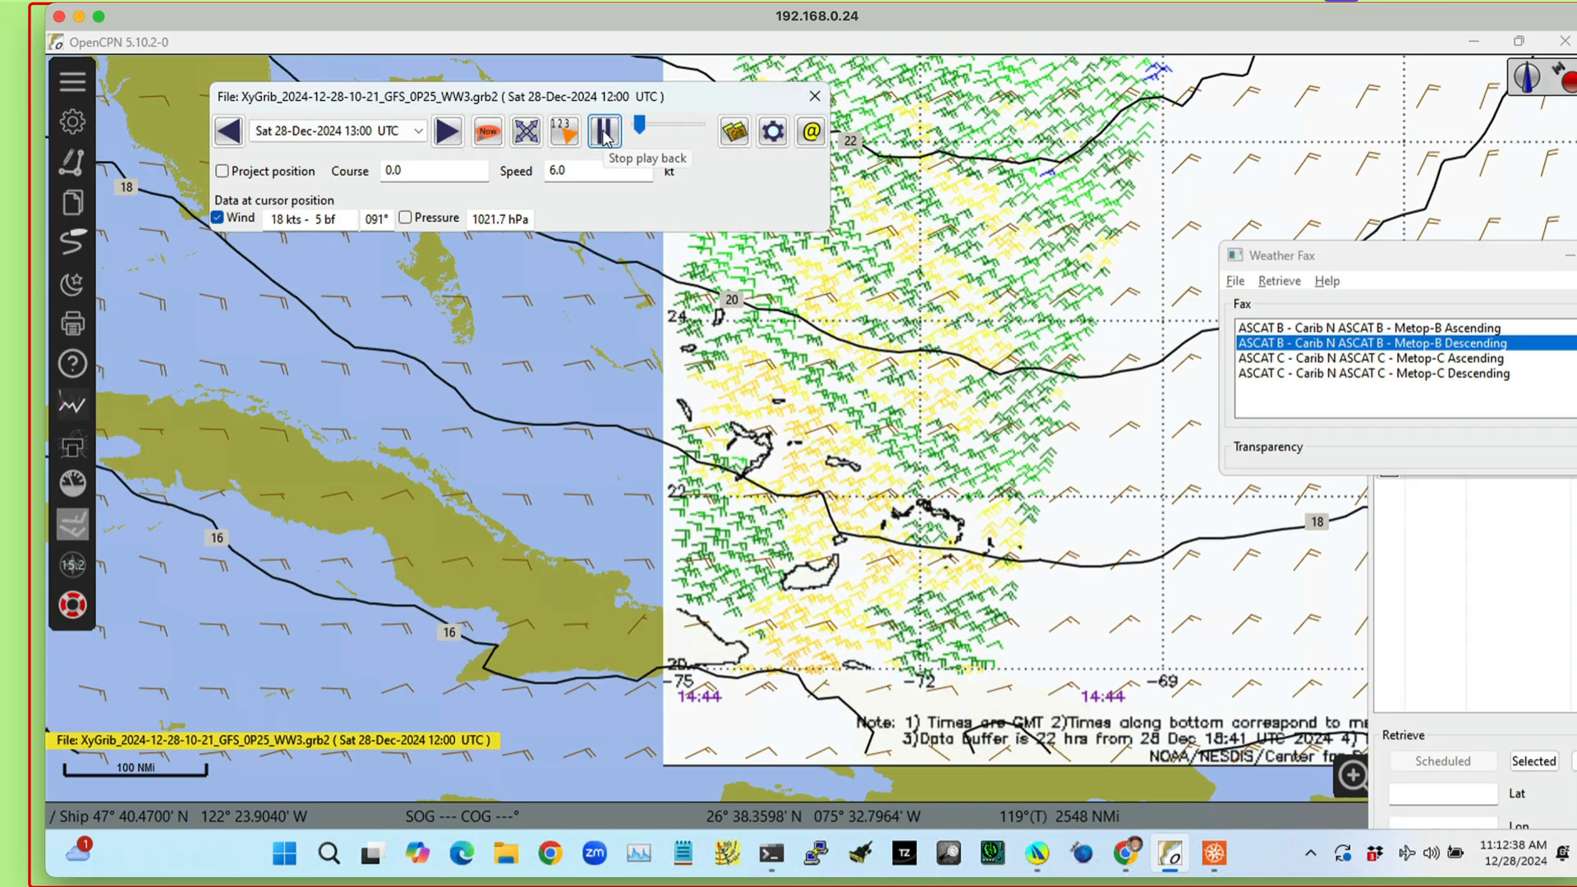
pyautogui.click(605, 132)
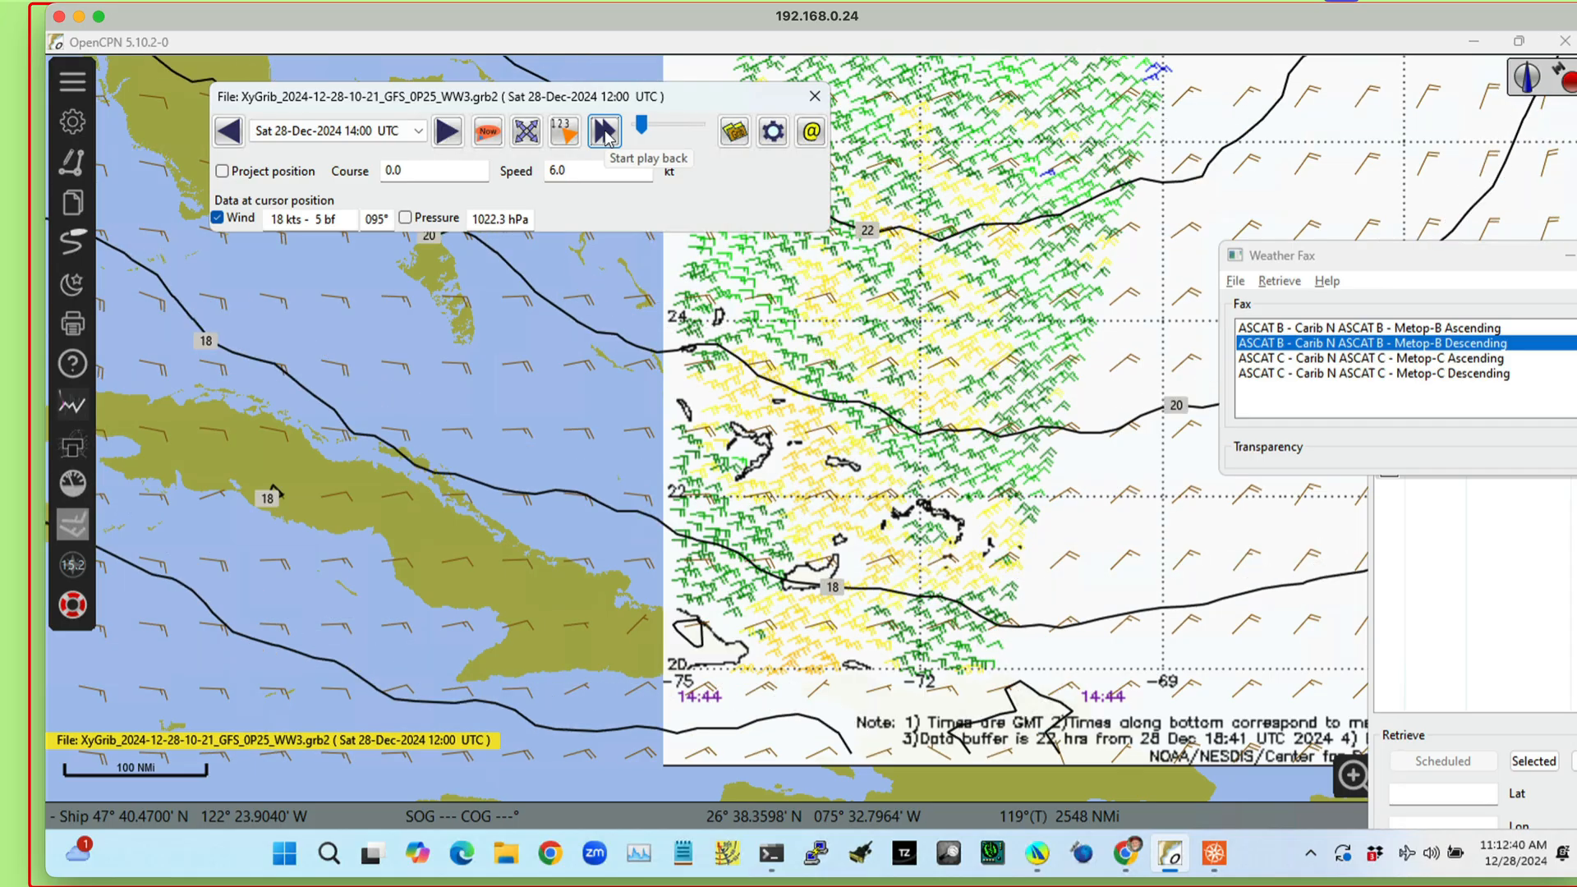
pyautogui.click(605, 133)
pyautogui.click(612, 136)
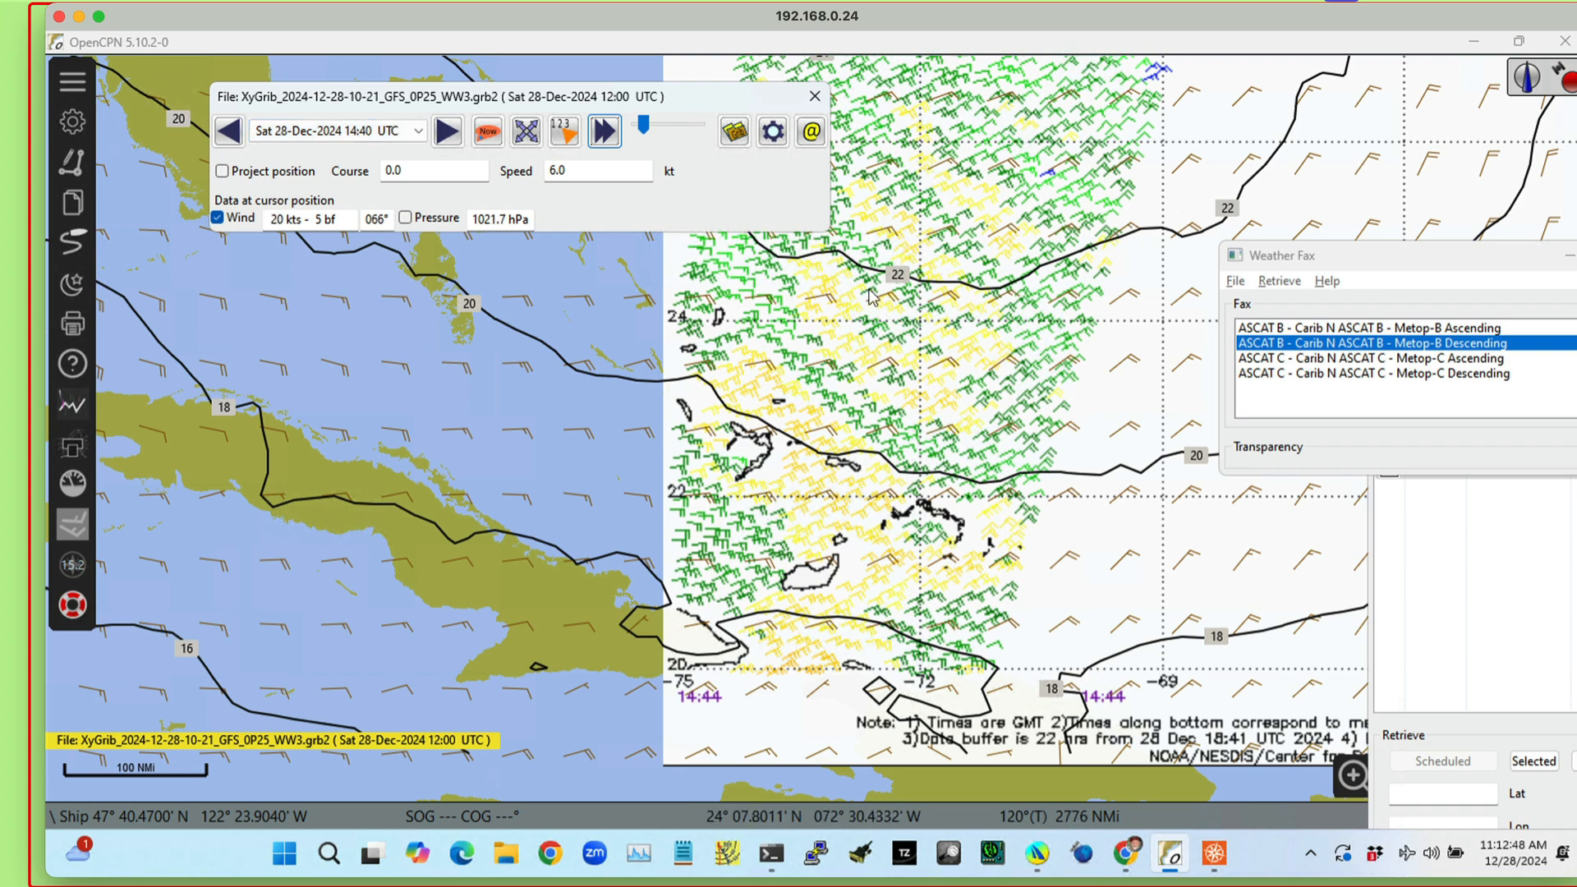
# - Compare the interpolated GRIB wind barbs and speeds with the Metop-B Descending winds across the western and eastern swaths and their pass times
pyautogui.moveTo(995, 473); pyautogui.dragTo(900, 734)
pyautogui.moveTo(962, 282); pyautogui.dragTo(549, 403)
pyautogui.moveTo(960, 495); pyautogui.dragTo(838, 271)
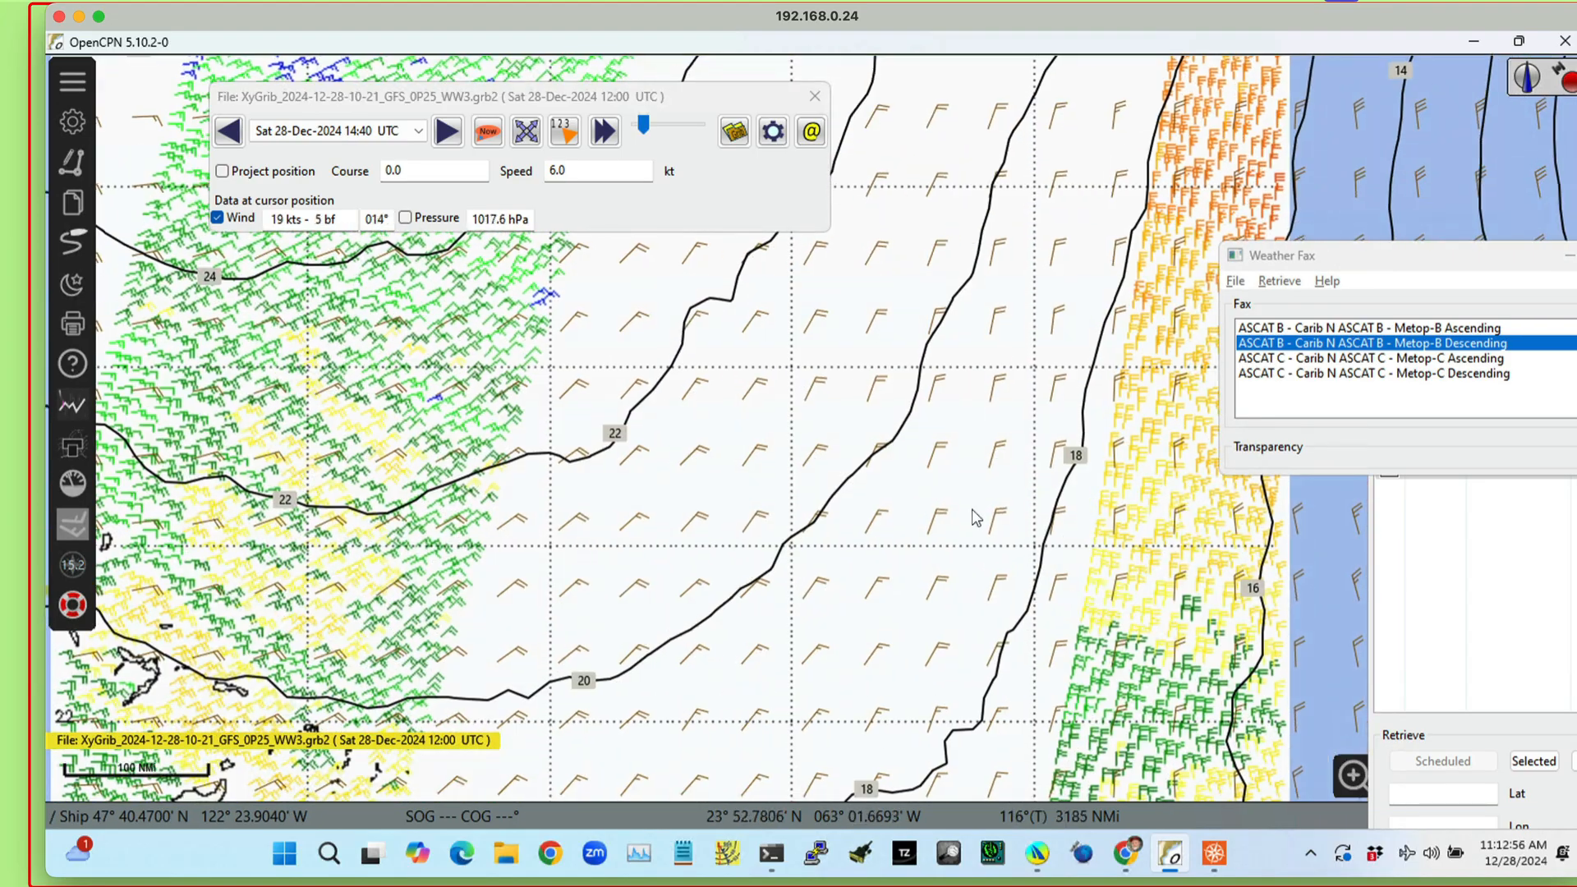
pyautogui.moveTo(975, 516); pyautogui.dragTo(955, 335)
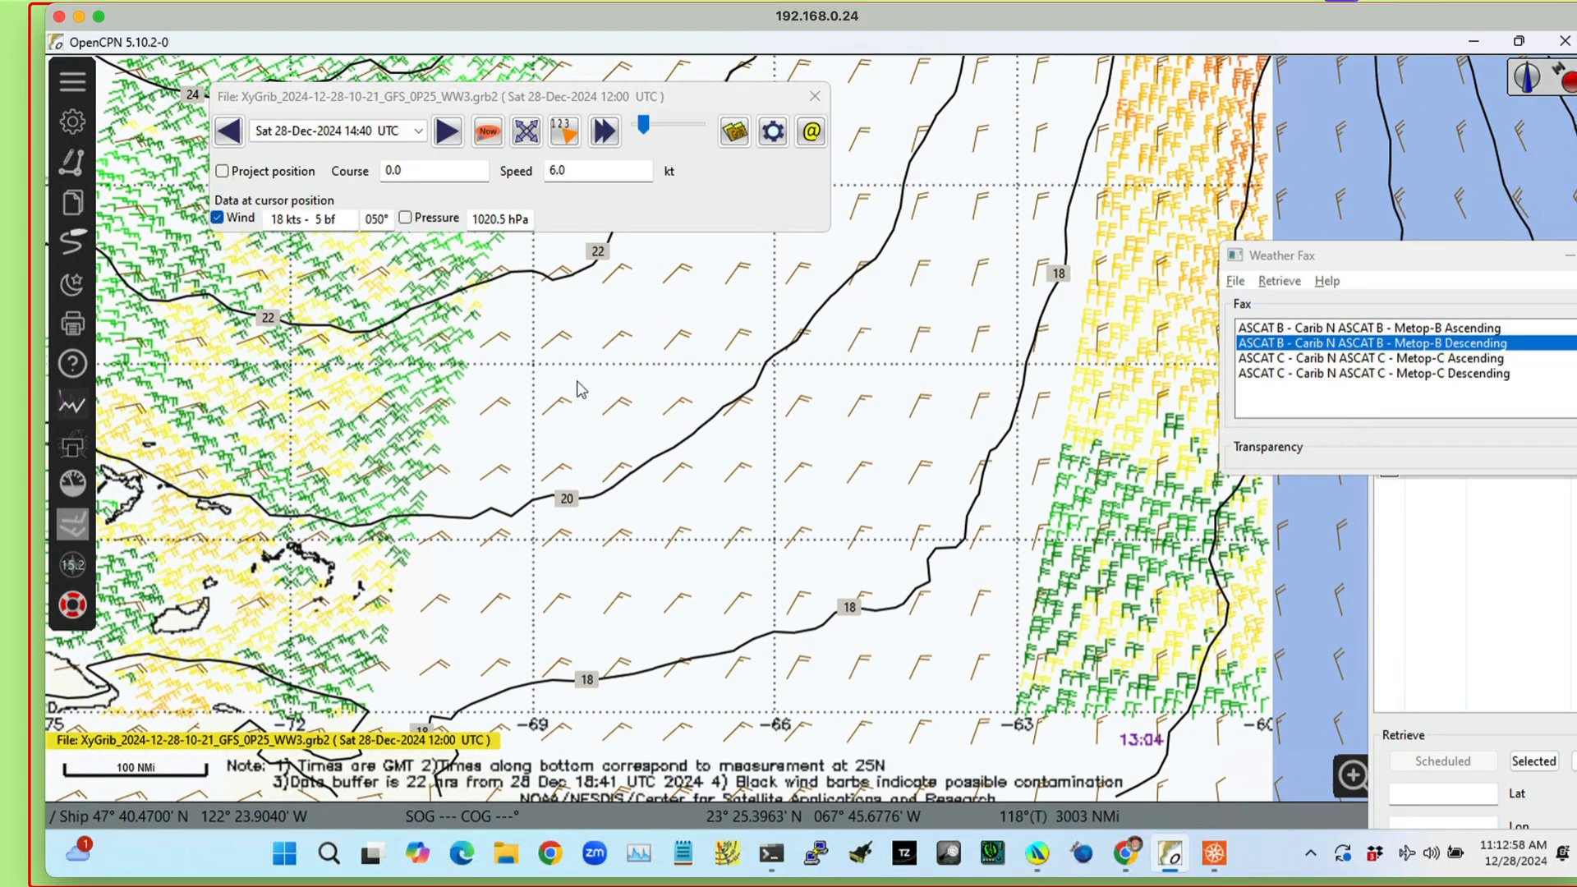
pyautogui.moveTo(567, 381); pyautogui.dragTo(1072, 398)
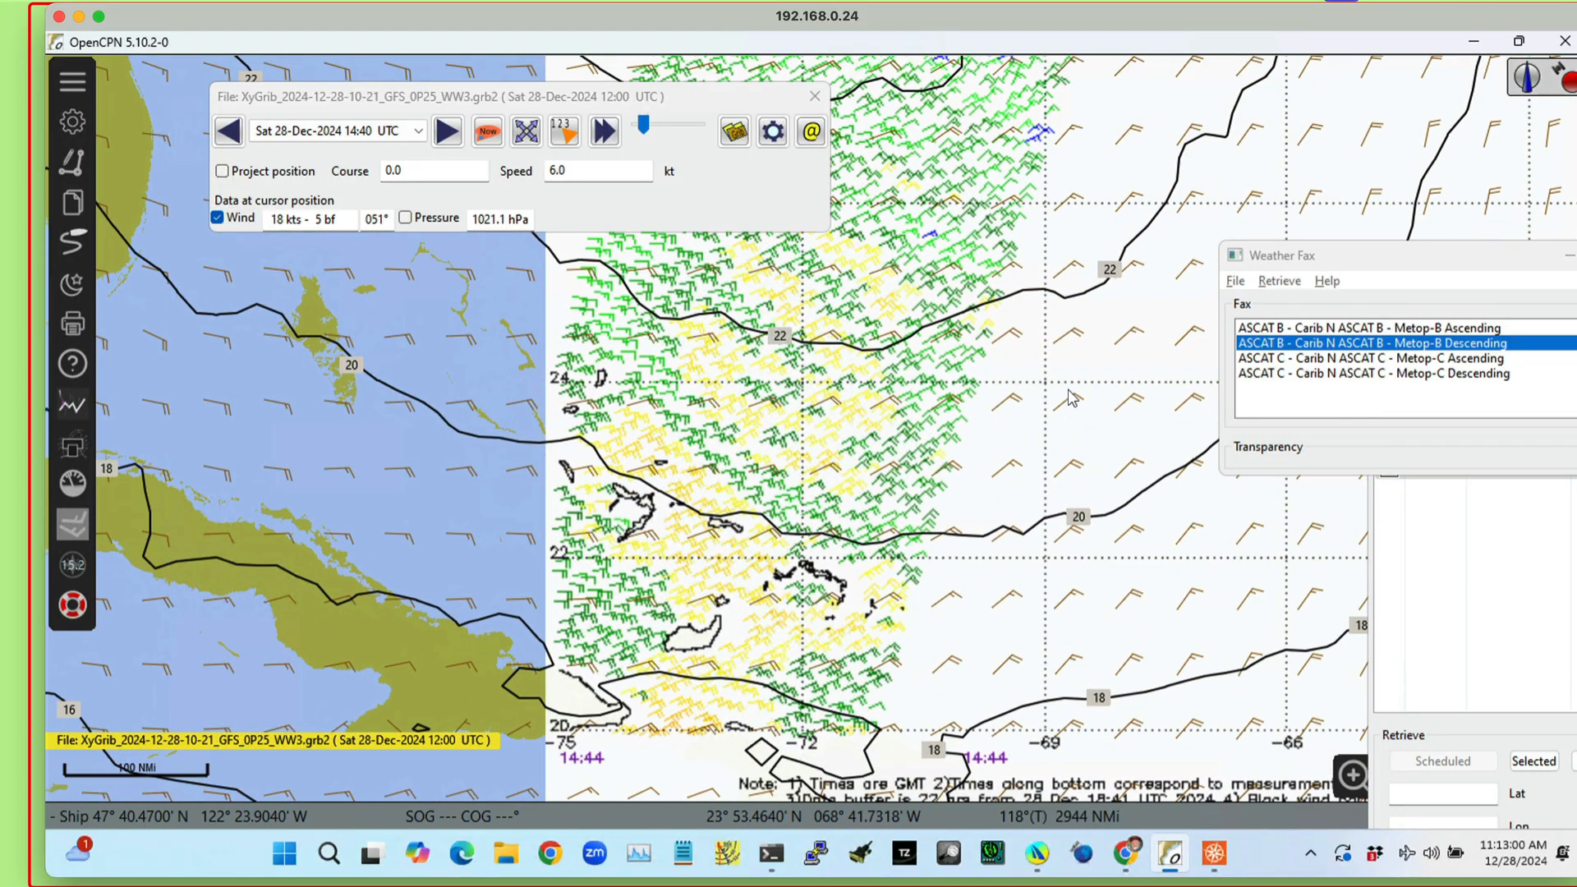
pyautogui.moveTo(1093, 293); pyautogui.dragTo(1094, 294)
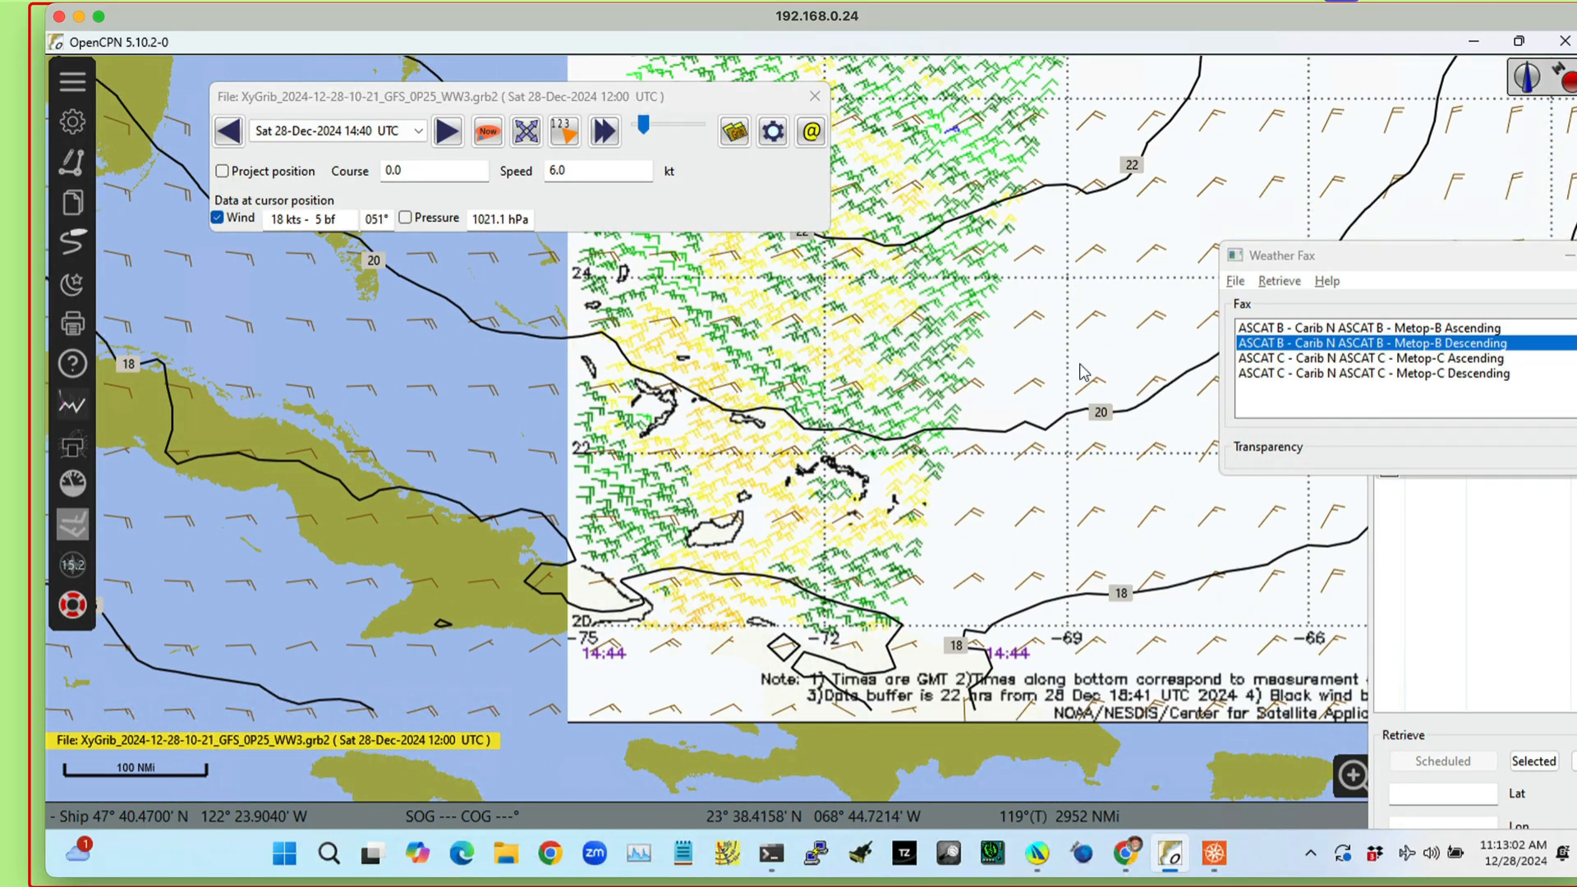
pyautogui.moveTo(1084, 372); pyautogui.dragTo(1007, 697)
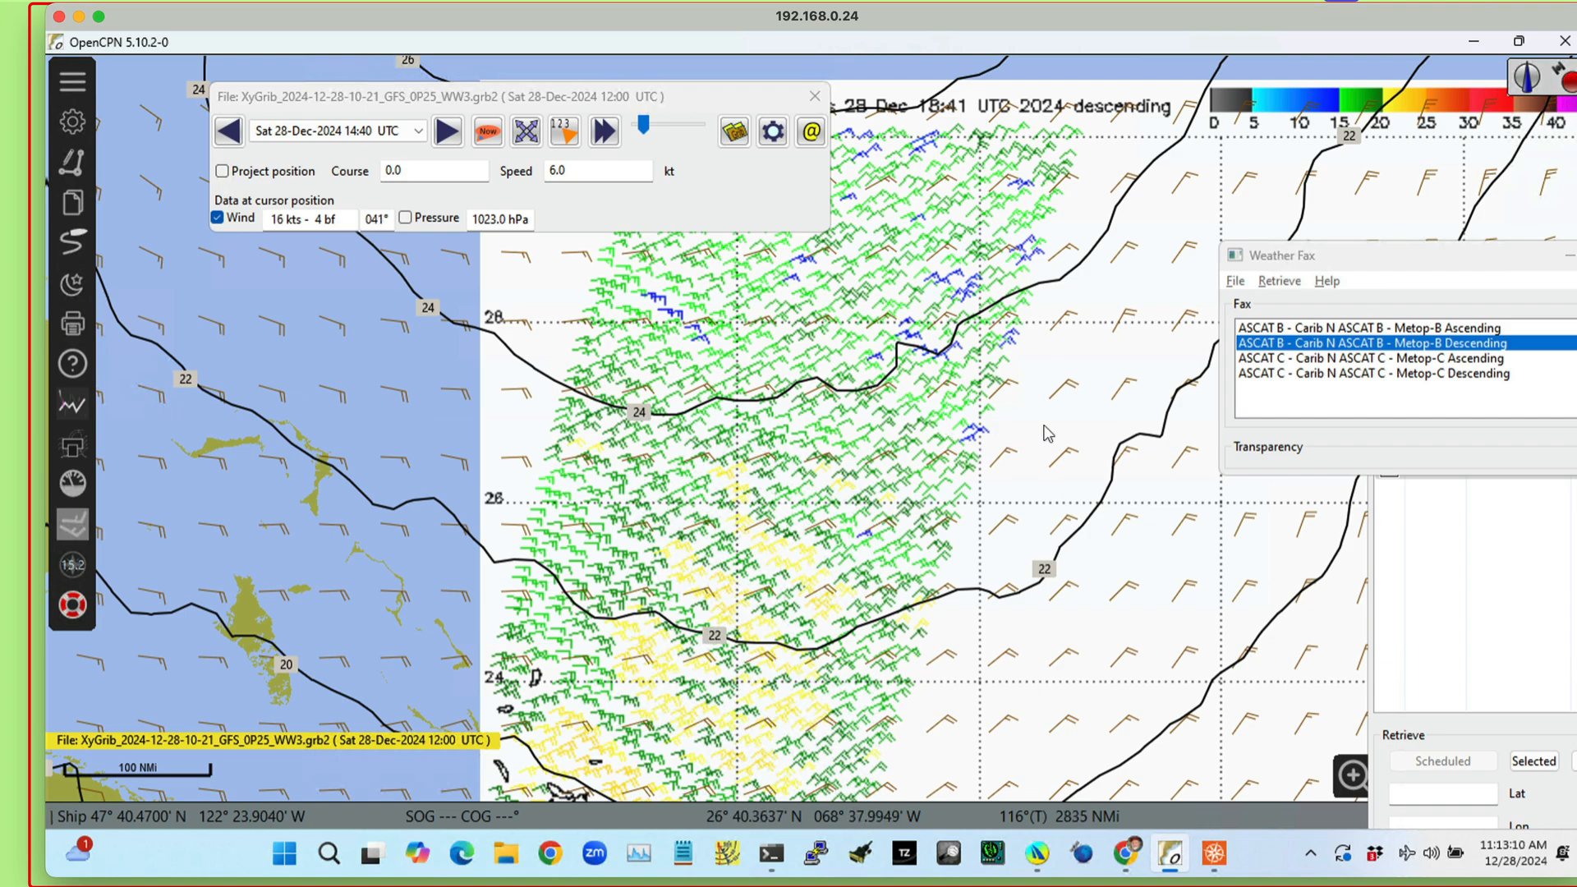
pyautogui.moveTo(1077, 413); pyautogui.dragTo(598, 353)
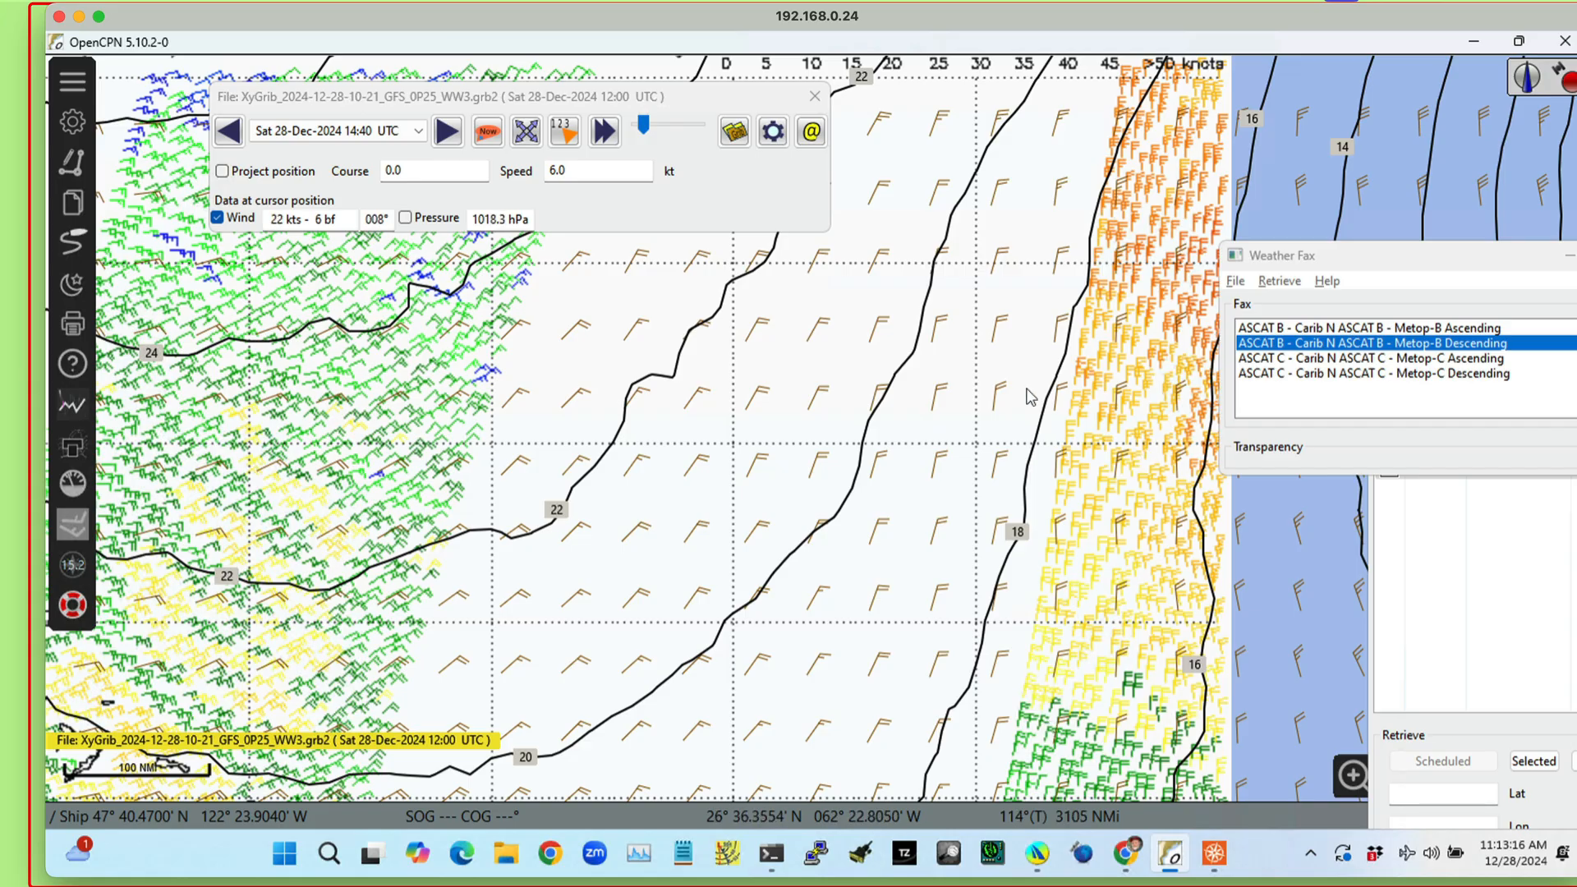
pyautogui.moveTo(1062, 538); pyautogui.dragTo(1107, 300)
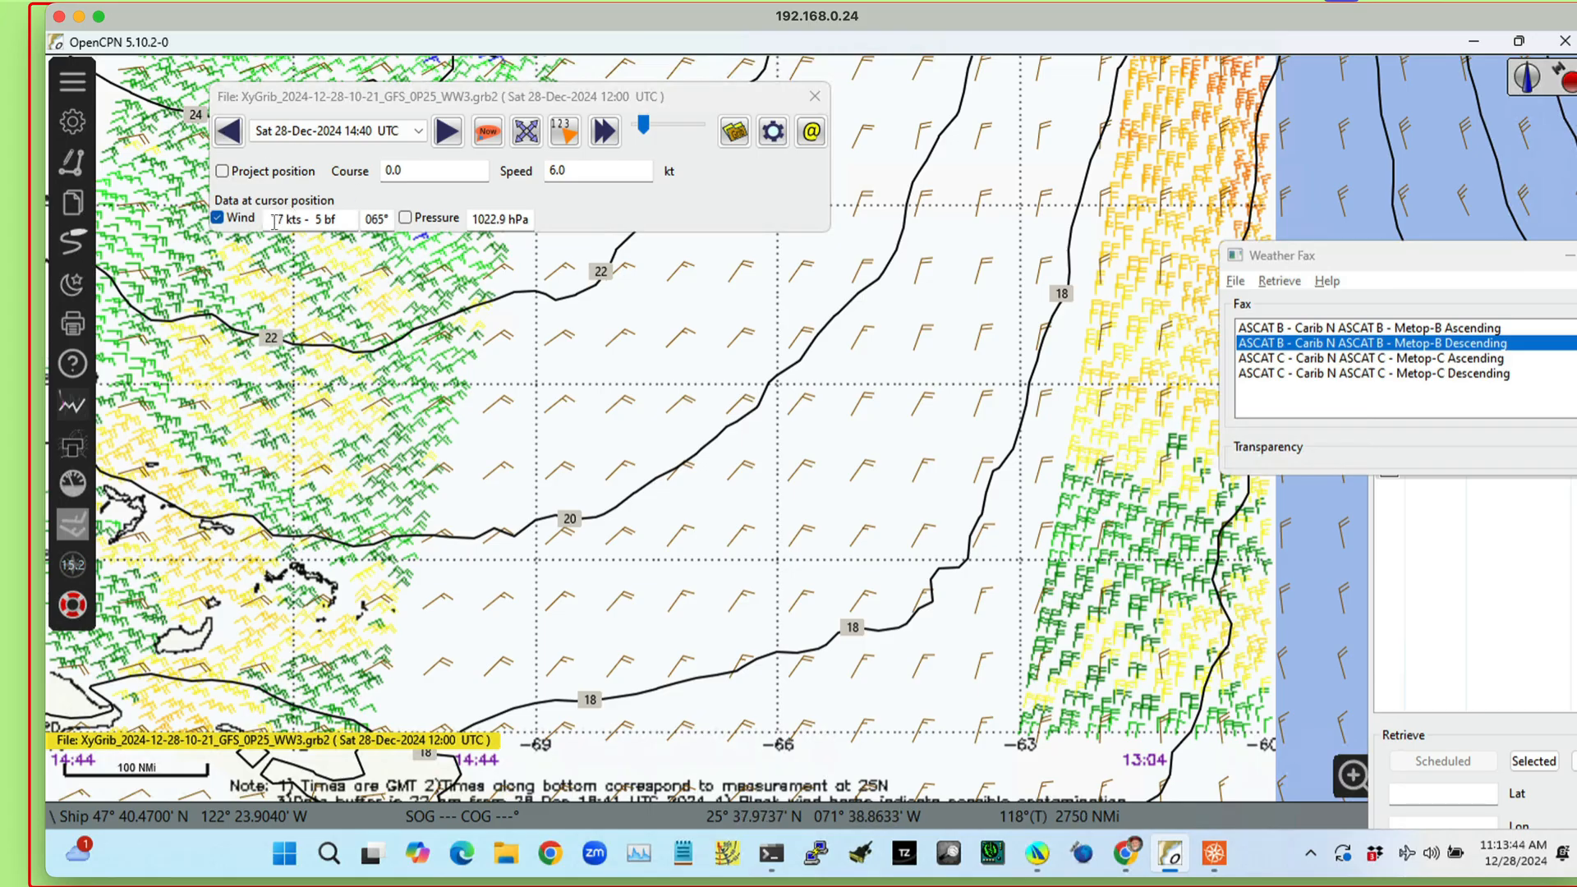
pyautogui.click(1107, 476)
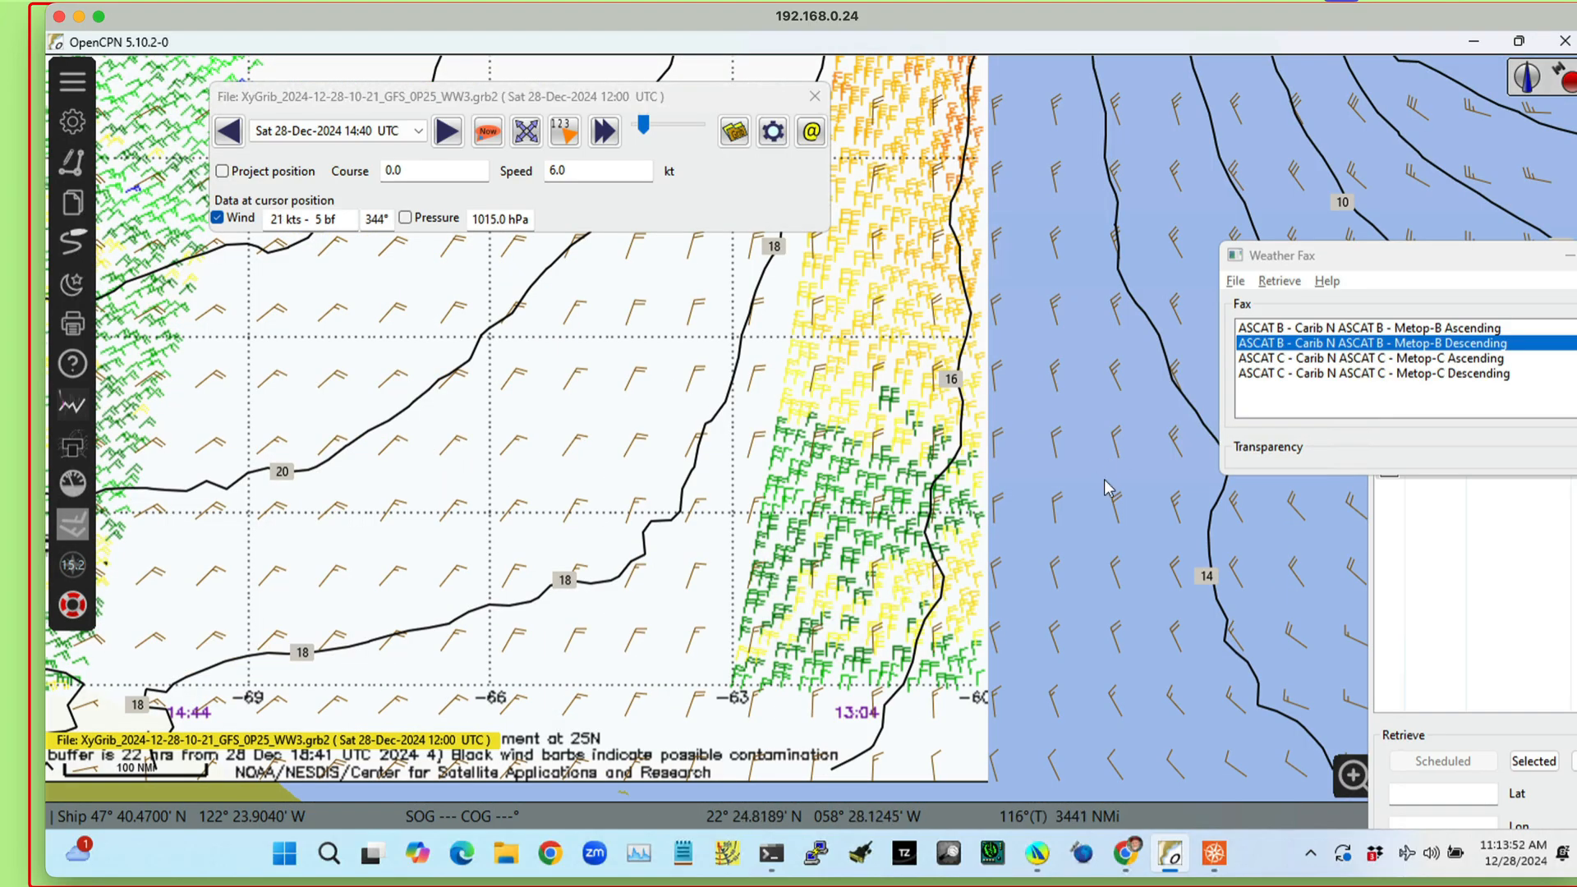
# - Examine the eastern 13:04 swath of the Metop-B Descending overlay against the GRIB wind barbs, up to its northern edge
pyautogui.moveTo(898, 467); pyautogui.dragTo(997, 468)
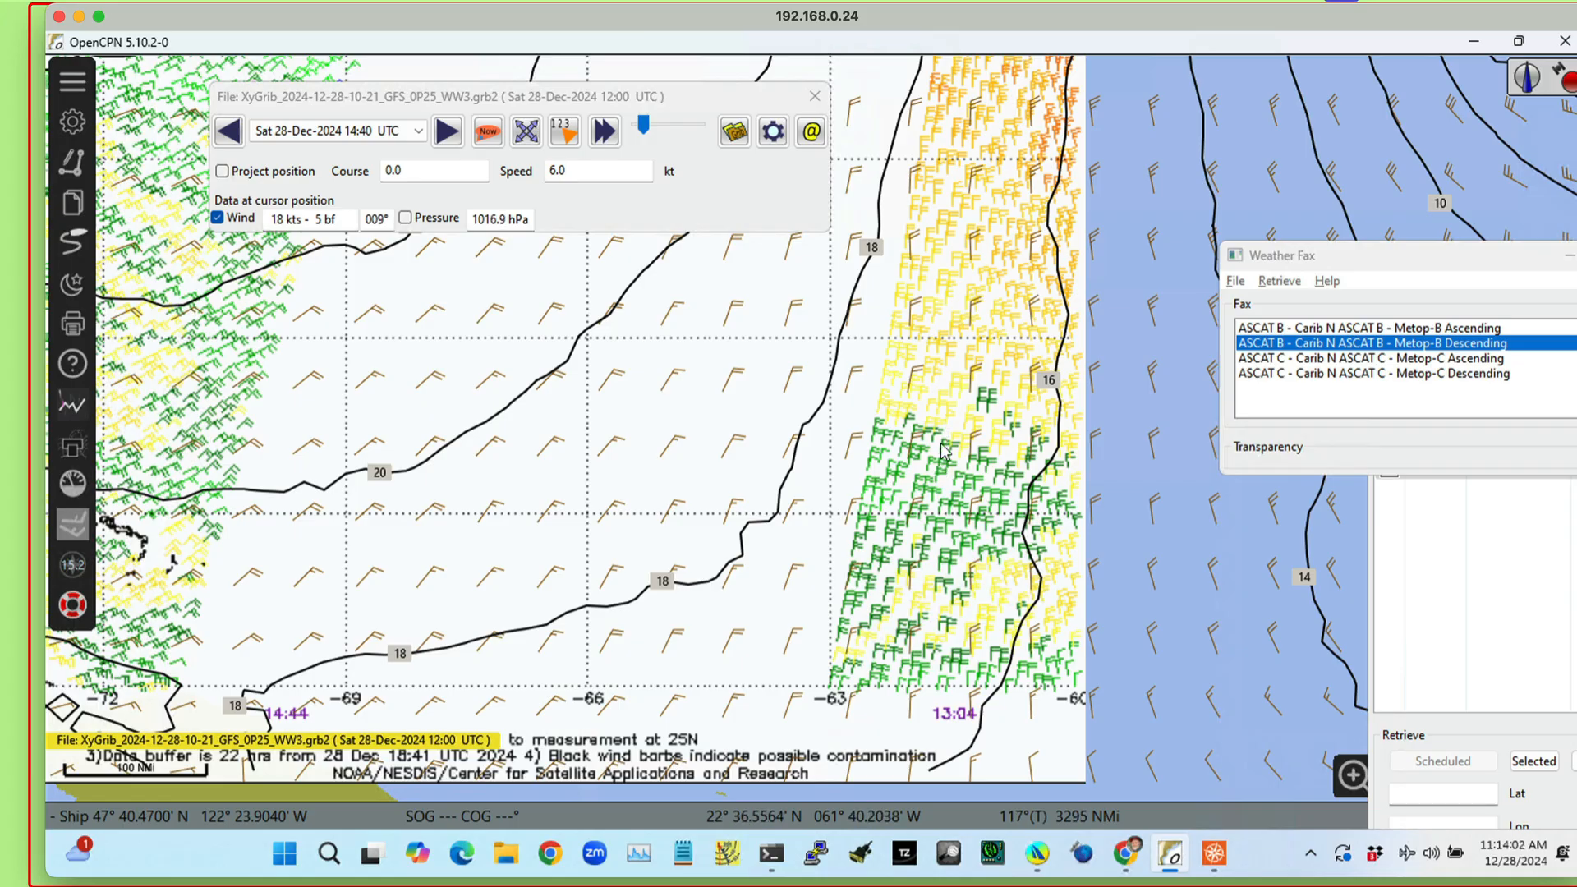
pyautogui.moveTo(945, 384); pyautogui.dragTo(915, 585)
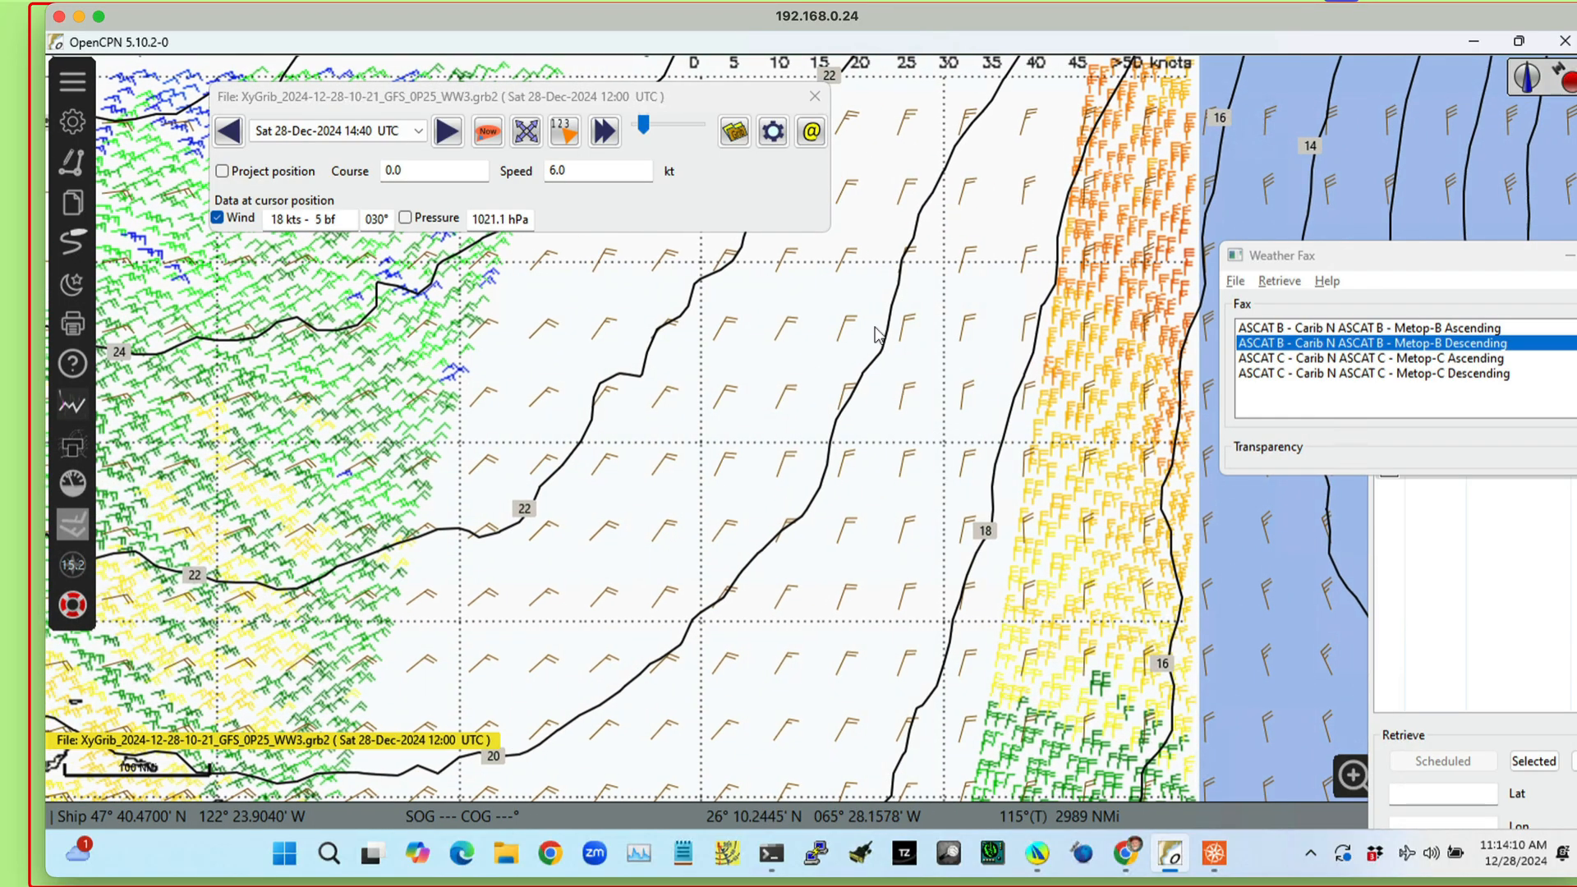
pyautogui.scroll(-2, 989, 540)
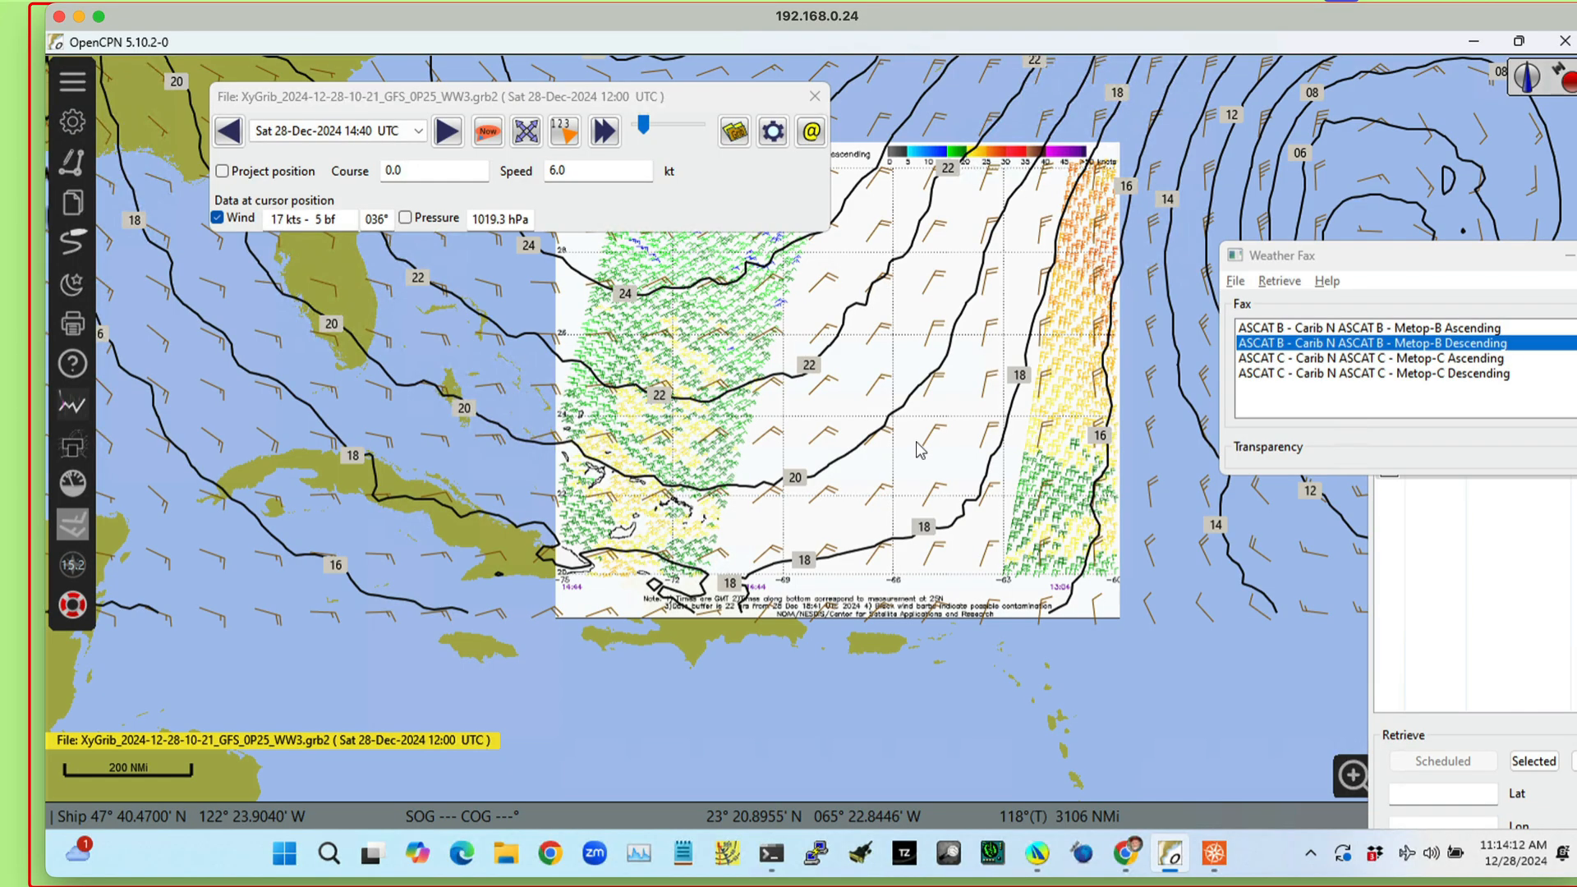
# - Switch the fax overlay to Carib N Metop-C Descending, passing through Metop-C Ascending, and look up its pass time
pyautogui.click(1336, 360)
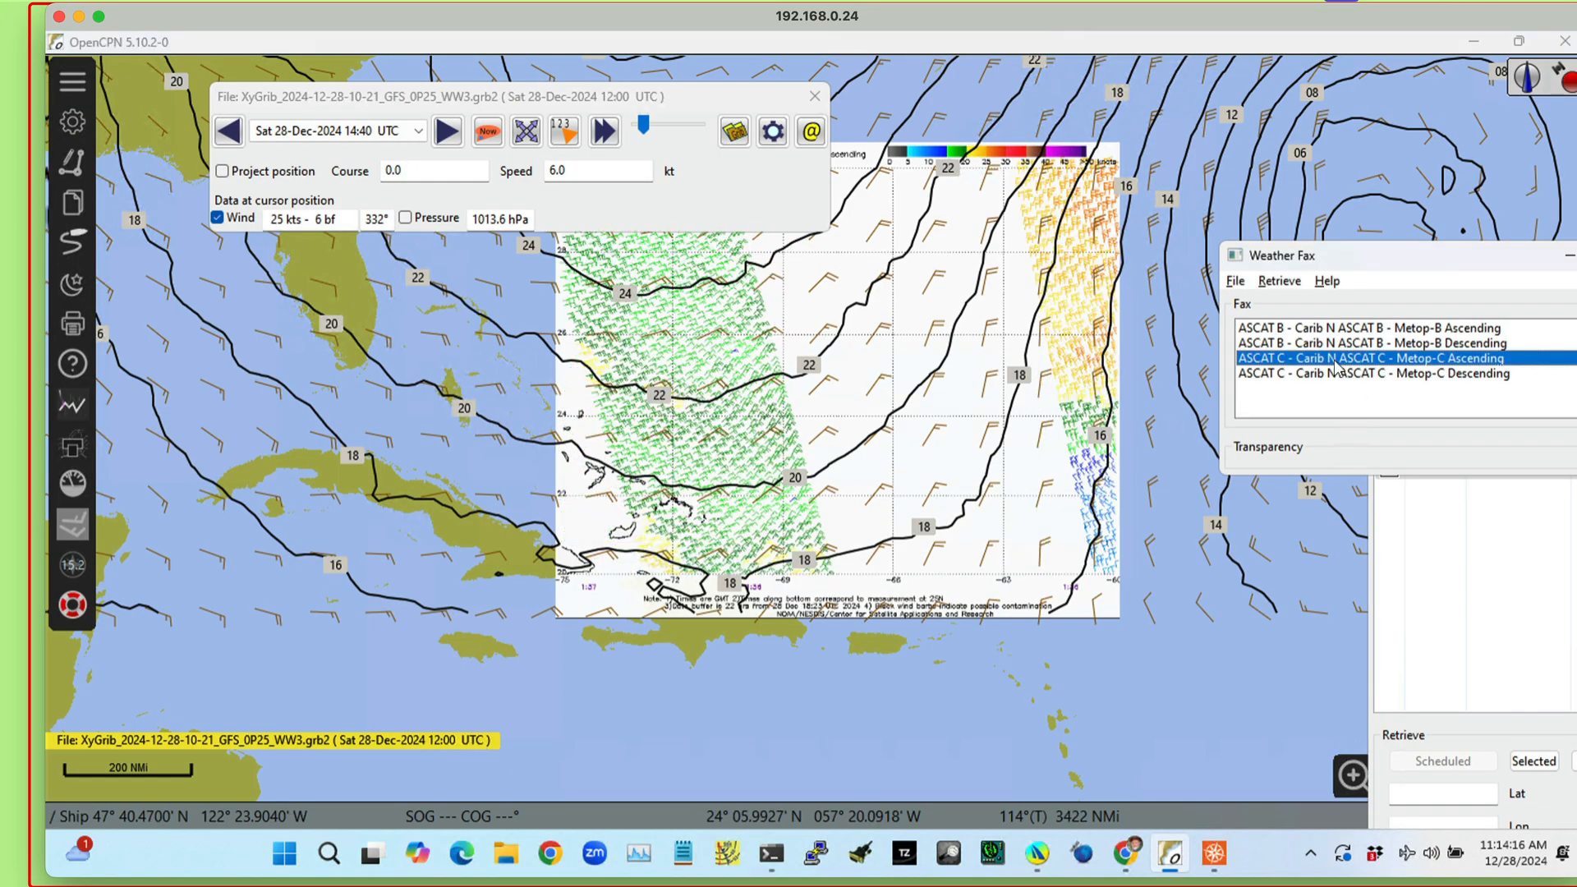
pyautogui.click(1374, 376)
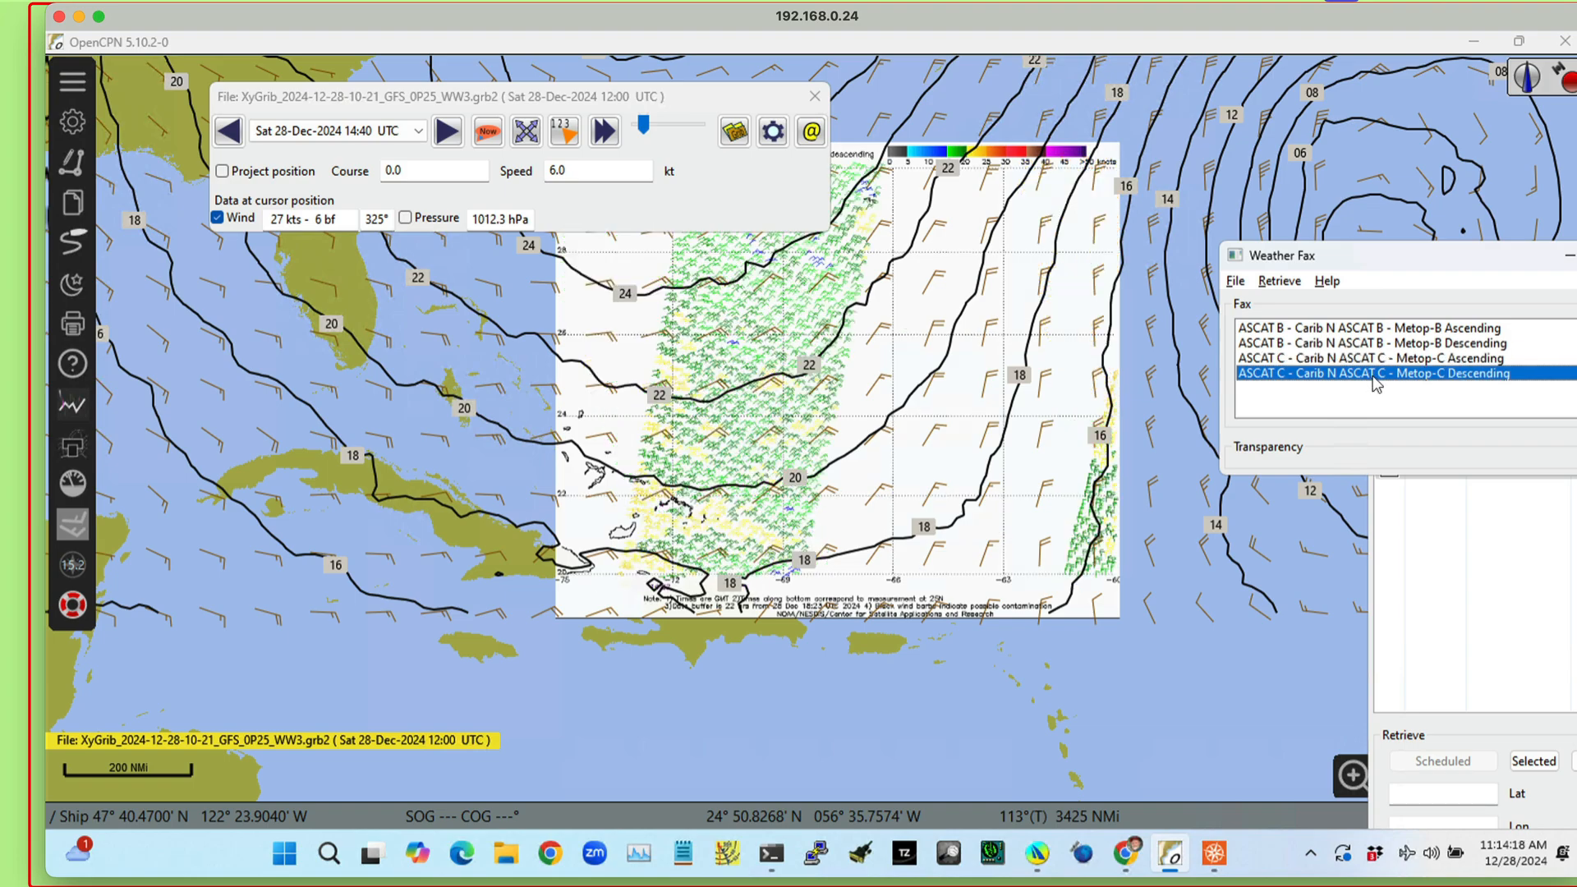
pyautogui.moveTo(904, 375); pyautogui.dragTo(925, 330)
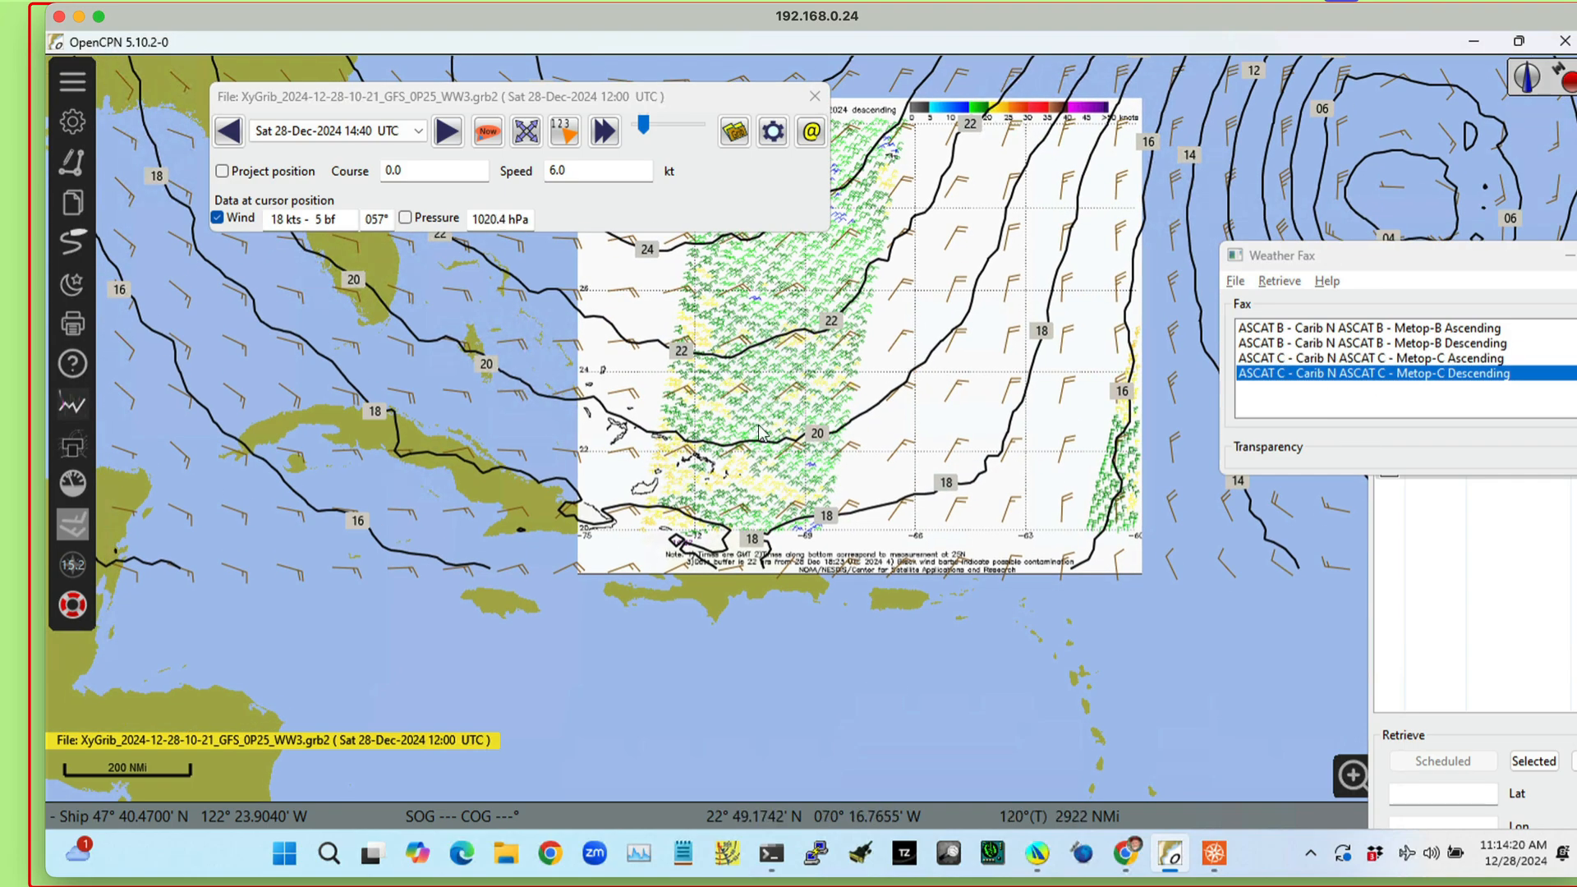
pyautogui.scroll(1, 759, 428)
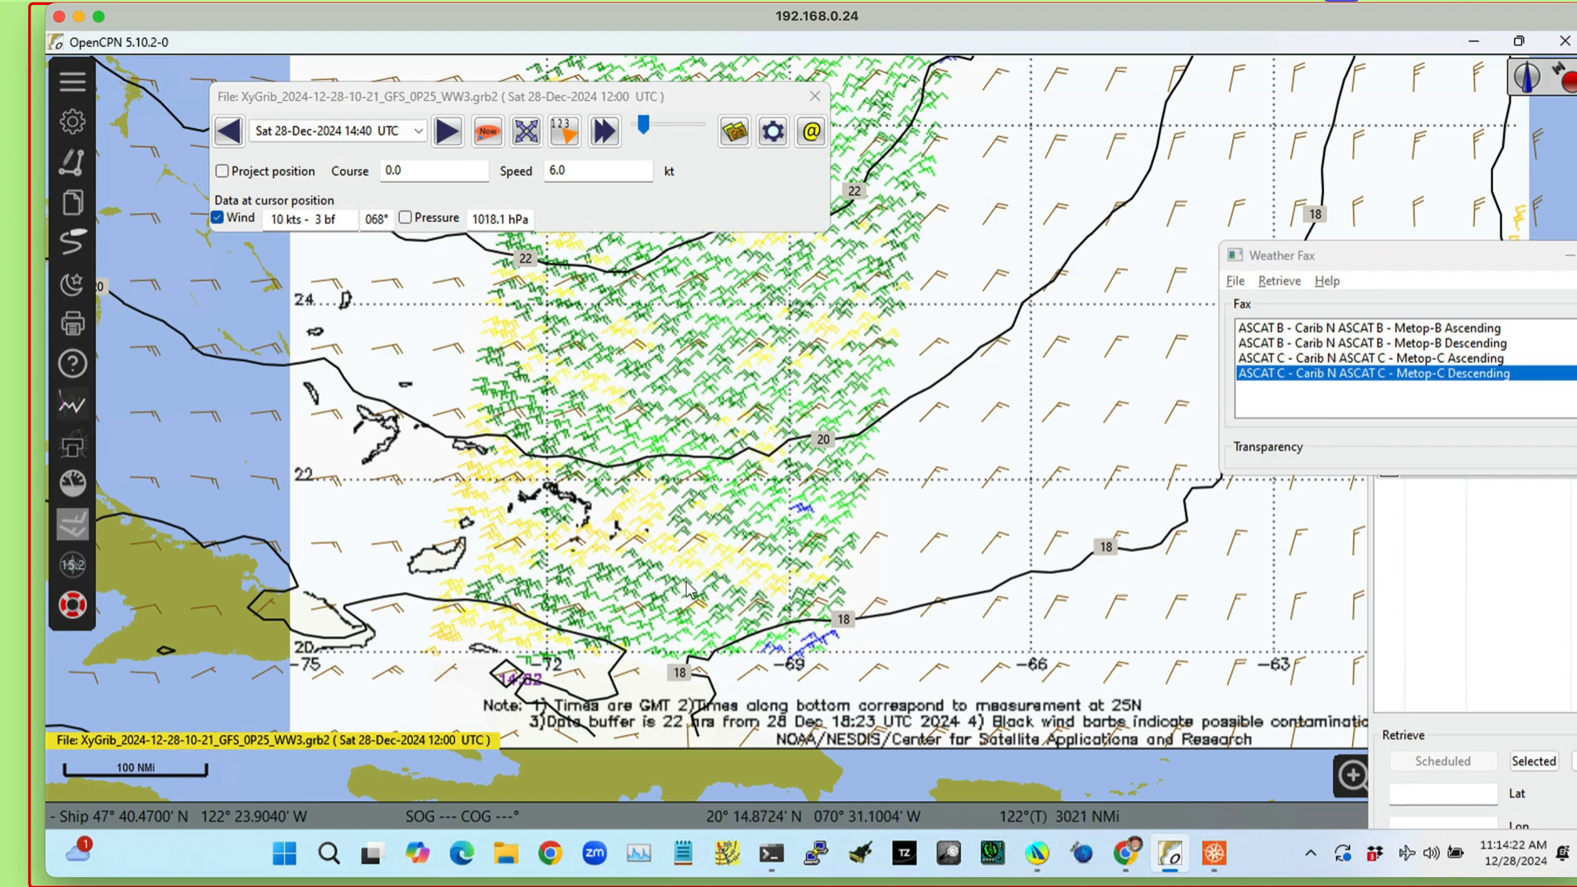
pyautogui.scroll(1, 689, 588)
pyautogui.scroll(1, 594, 532)
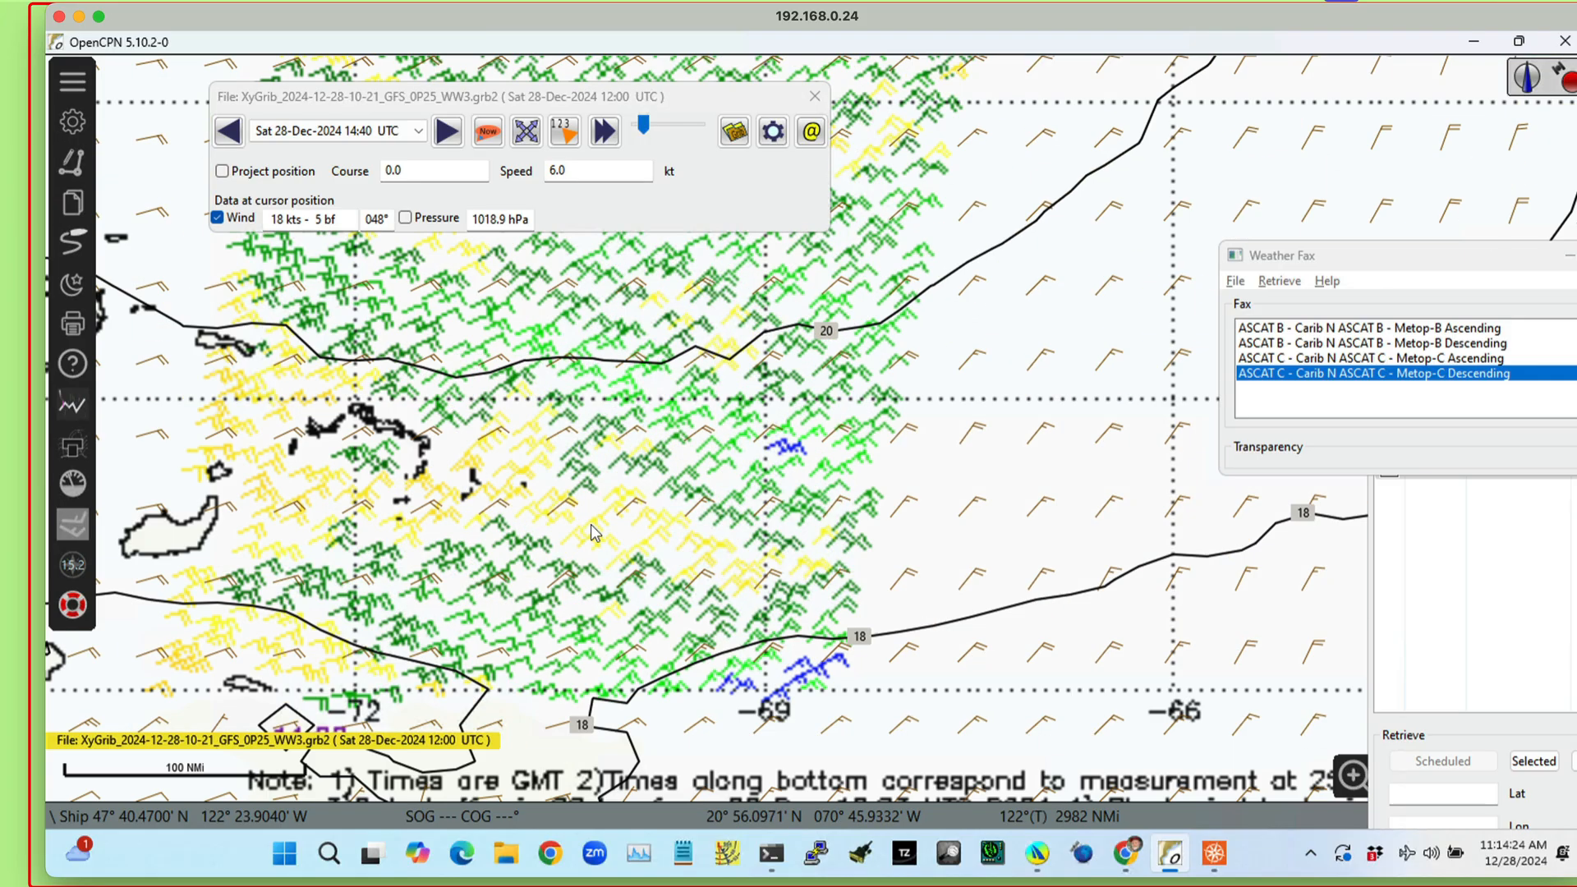
pyautogui.scroll(-1, 554, 558)
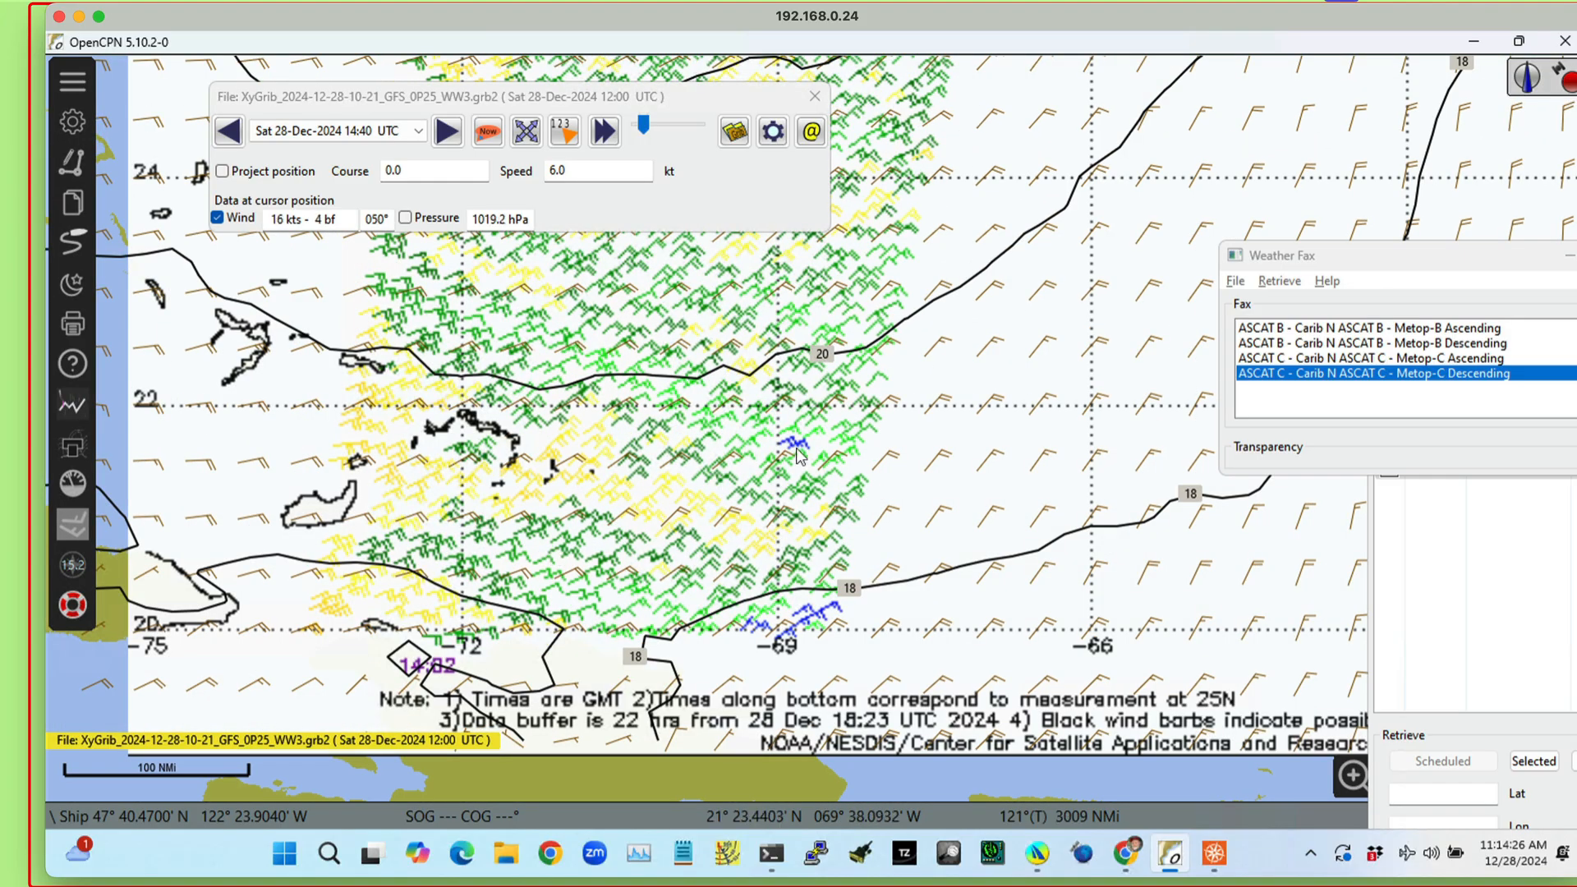
# - Set the GRIB forecast time back to Sat 28-Dec-2024 14:00 UTC to match the 14:02 Metop-C pass
pyautogui.click(869, 386)
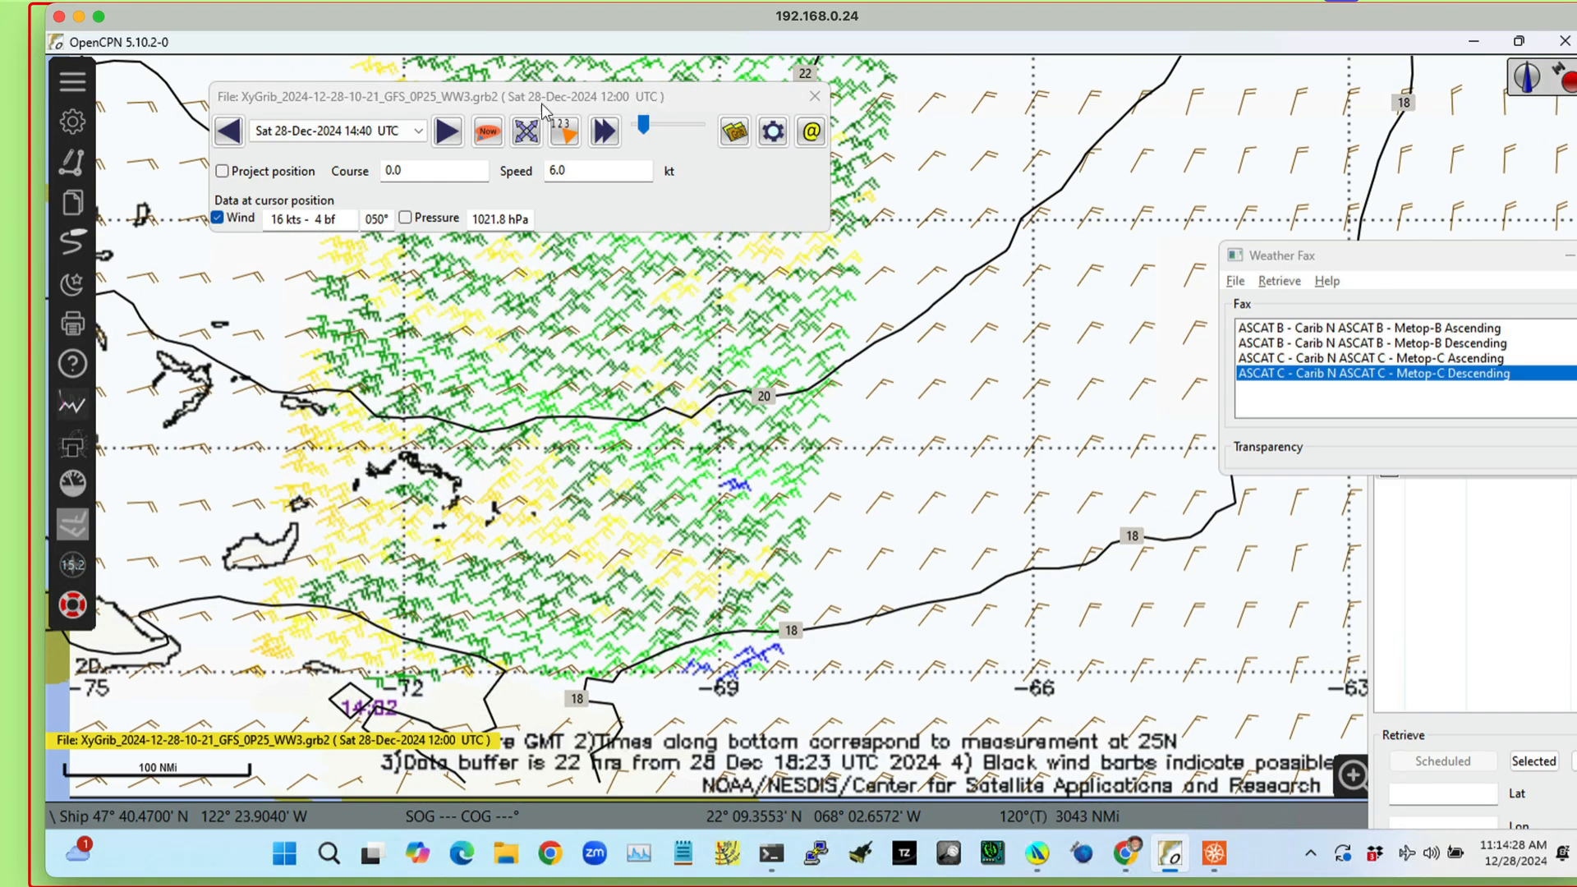
pyautogui.click(642, 123)
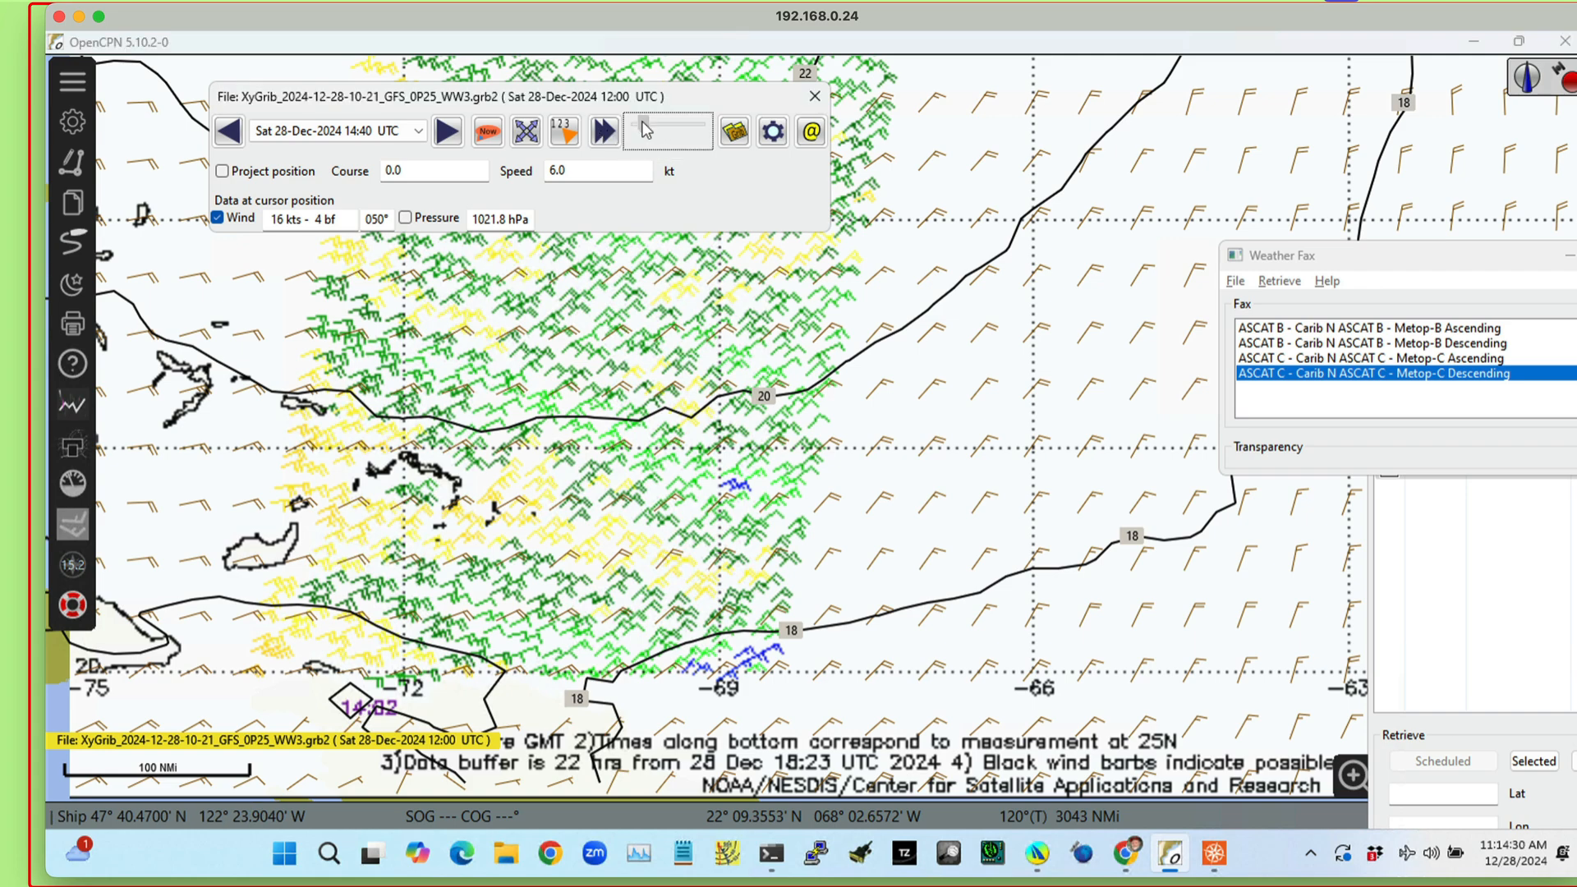
pyautogui.moveTo(642, 122); pyautogui.dragTo(638, 123)
# - Compare the 14:00 UTC GRIB wind barbs and speeds with the Metop-C Descending winds from the swath's southern end to its northern end
pyautogui.moveTo(942, 305); pyautogui.dragTo(1124, 240)
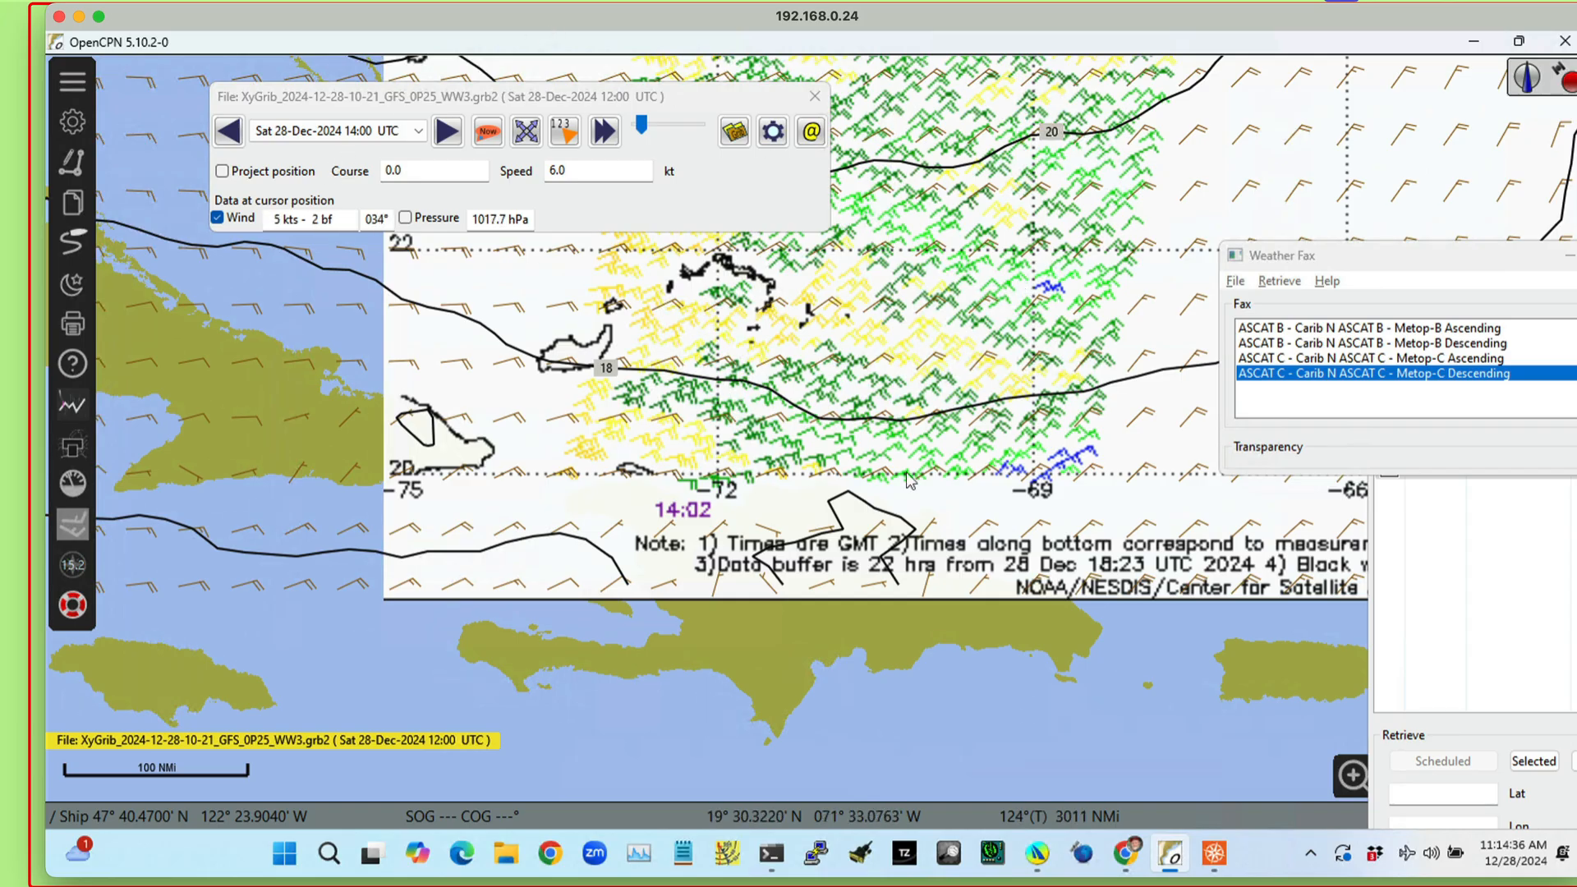
pyautogui.moveTo(1010, 63); pyautogui.dragTo(917, 503)
pyautogui.scroll(-3, 917, 501)
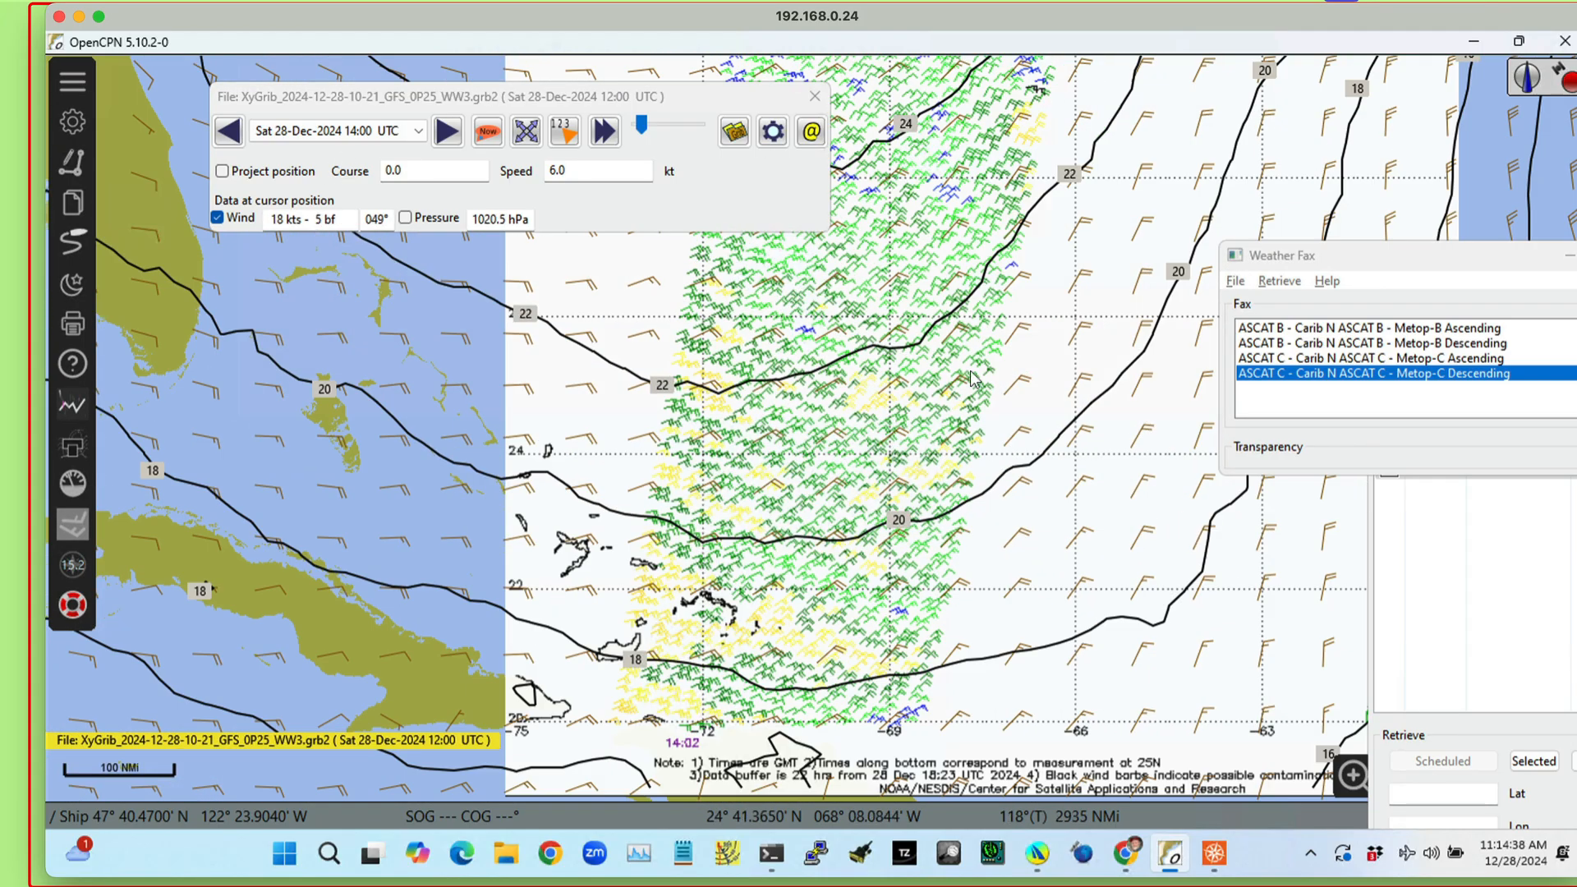
pyautogui.moveTo(1028, 274); pyautogui.dragTo(984, 414)
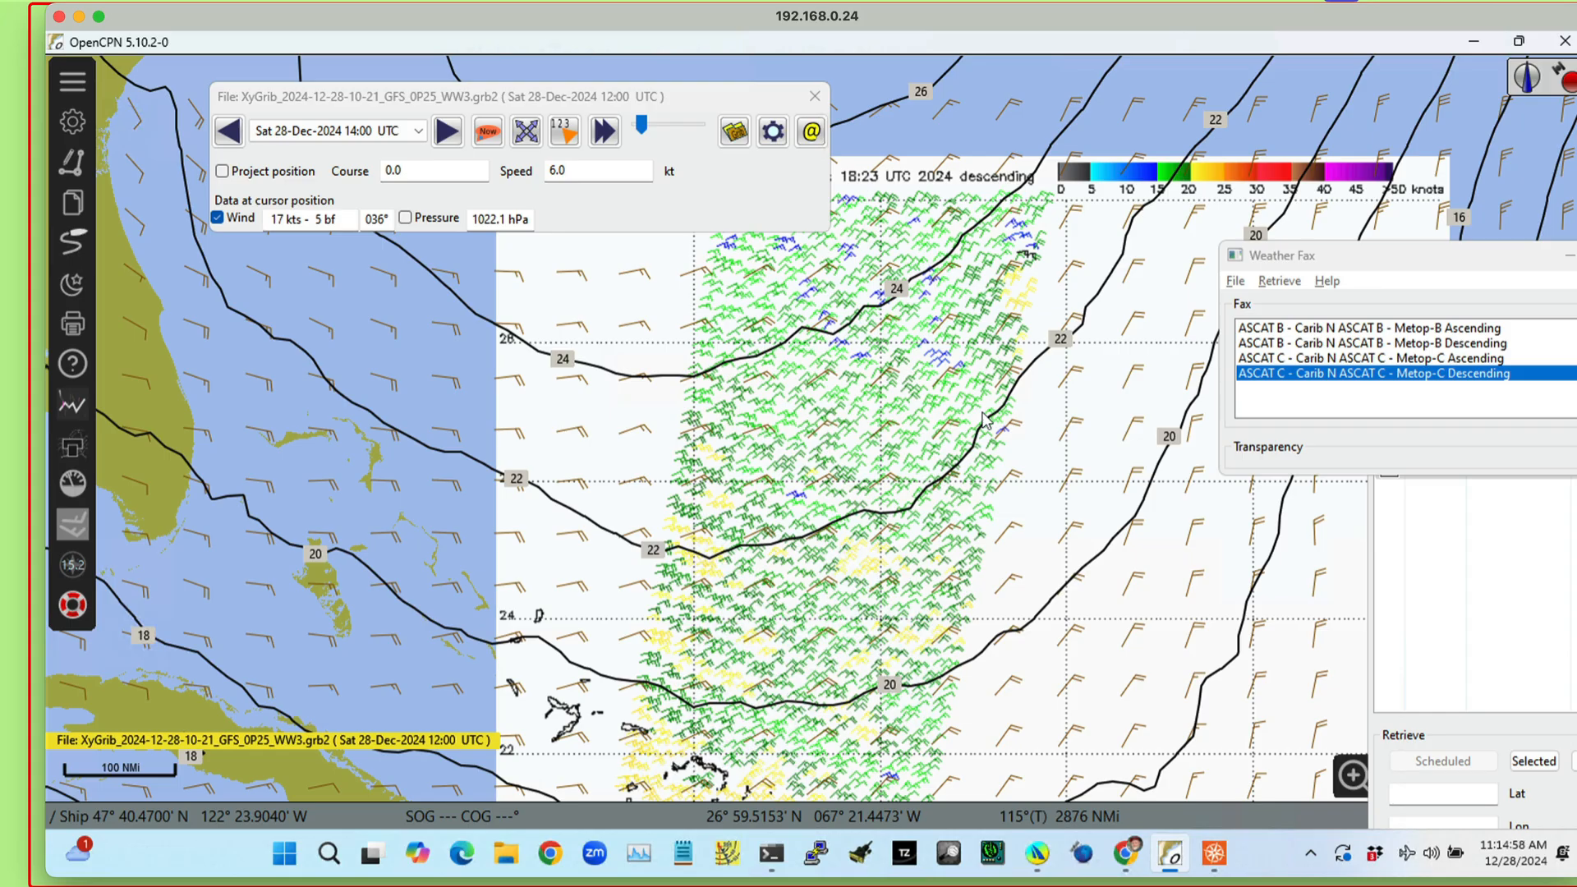
pyautogui.moveTo(850, 538); pyautogui.dragTo(845, 452)
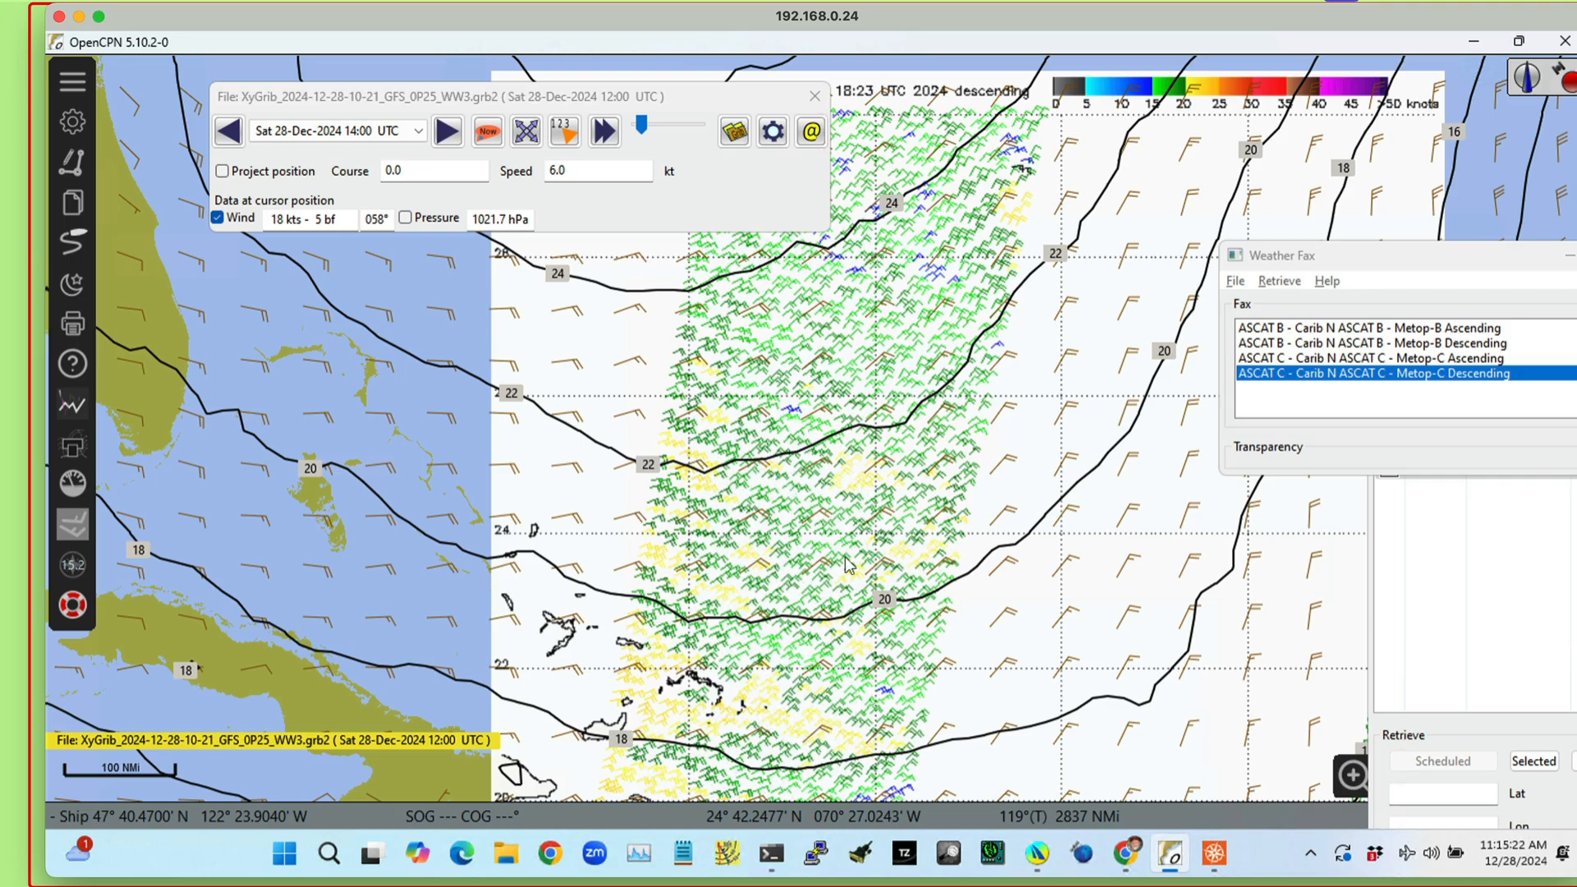
pyautogui.moveTo(973, 494); pyautogui.dragTo(973, 641)
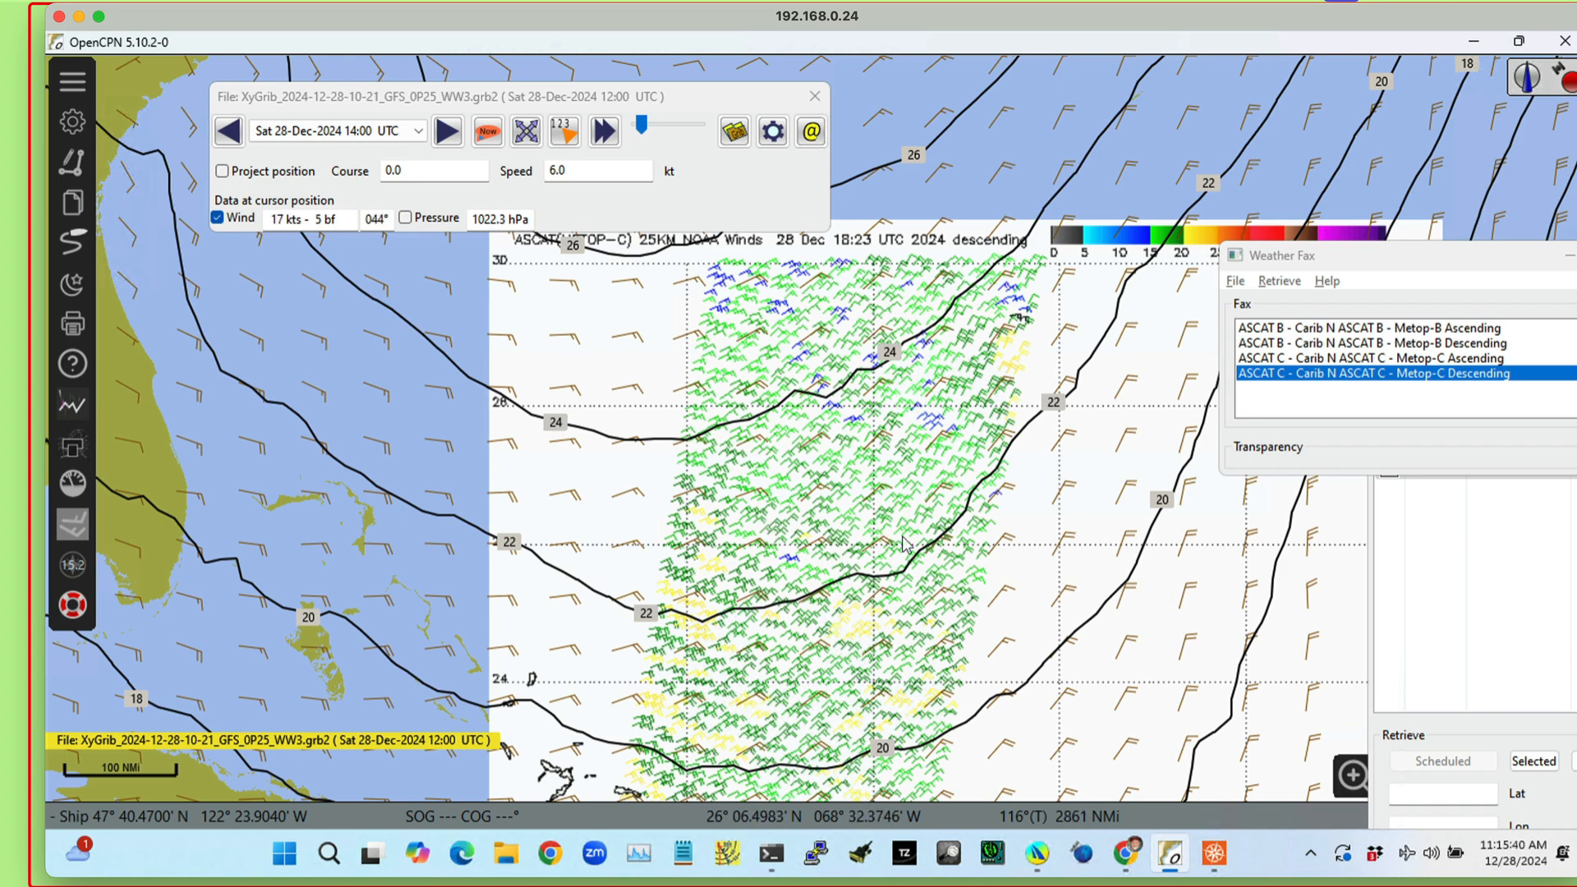
pyautogui.moveTo(878, 542); pyautogui.dragTo(949, 518)
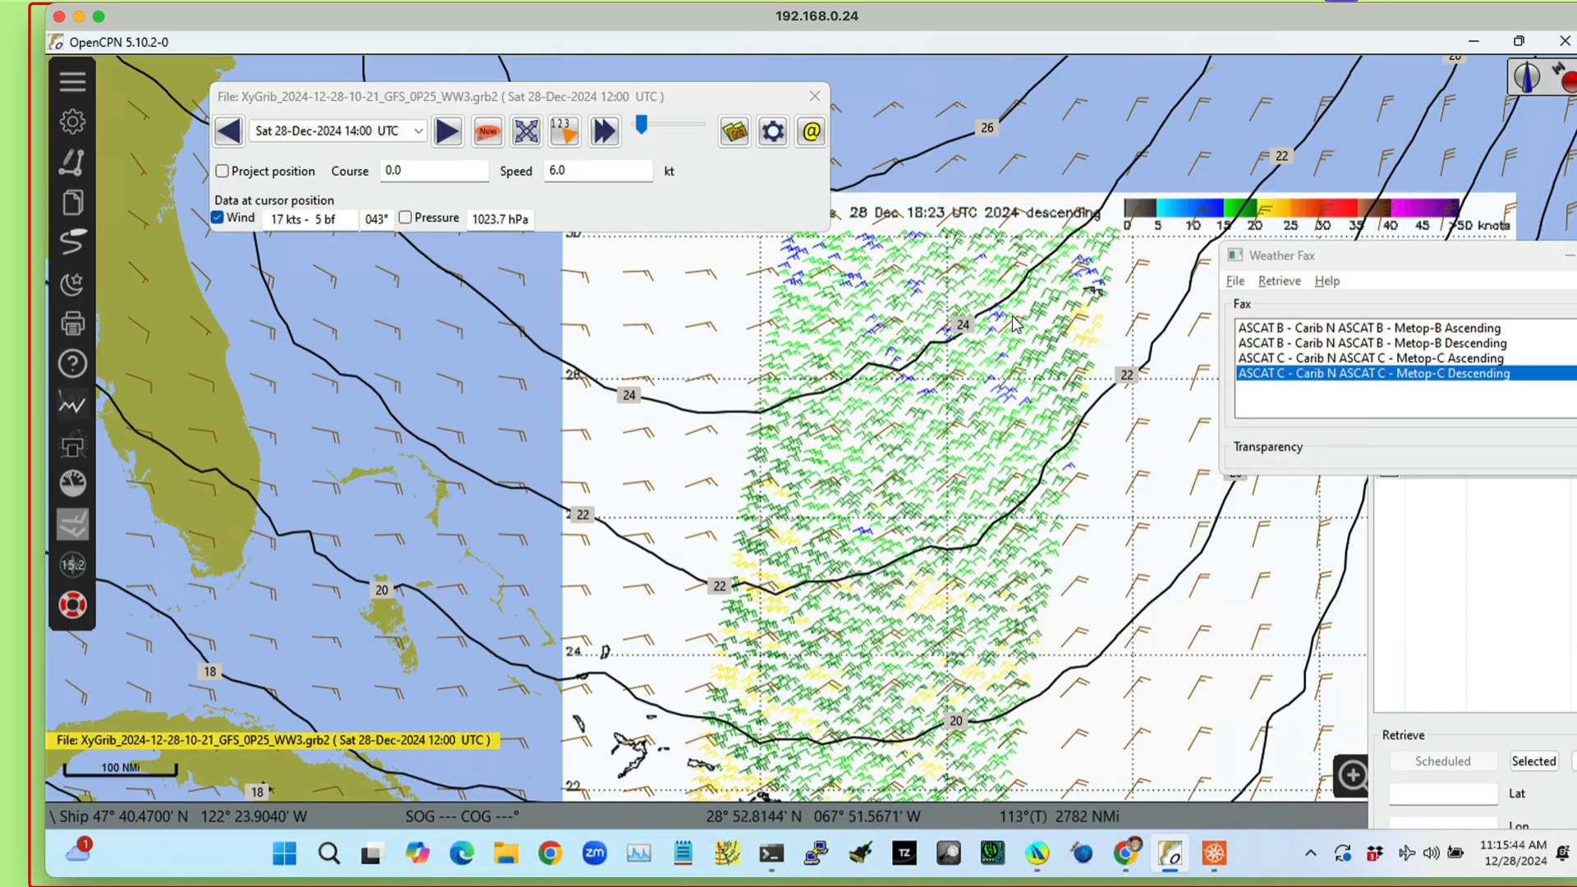
pyautogui.moveTo(964, 469); pyautogui.dragTo(924, 420)
pyautogui.moveTo(1020, 561); pyautogui.dragTo(942, 497)
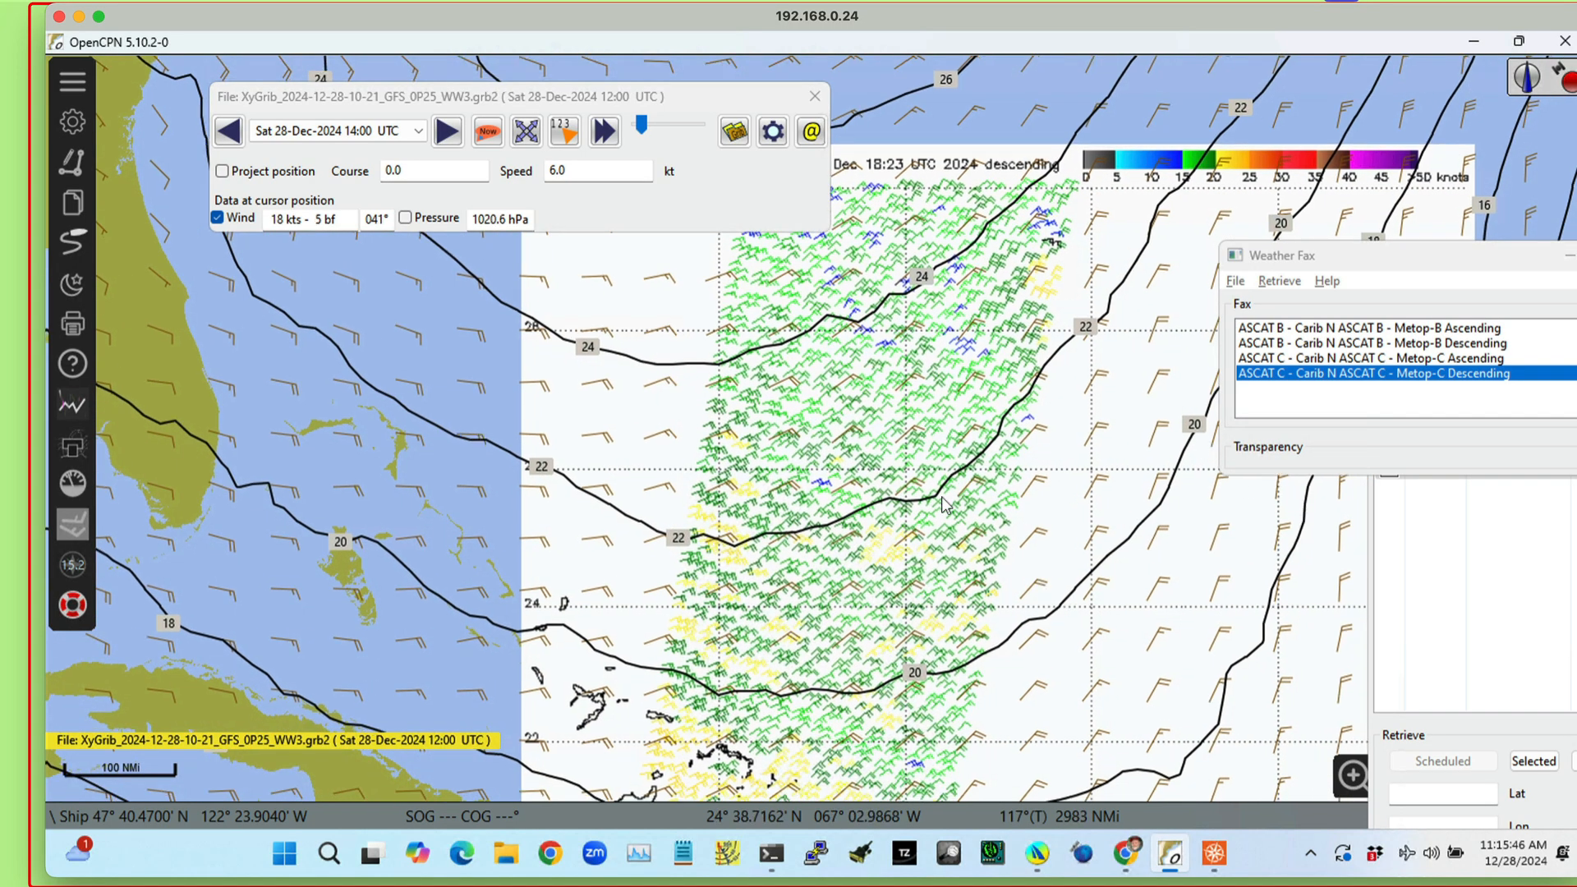
# - Check the Starpath ASCAT index map in the browser for the regions around Carib N, then return to OpenCPN
pyautogui.scroll(-2, 942, 503)
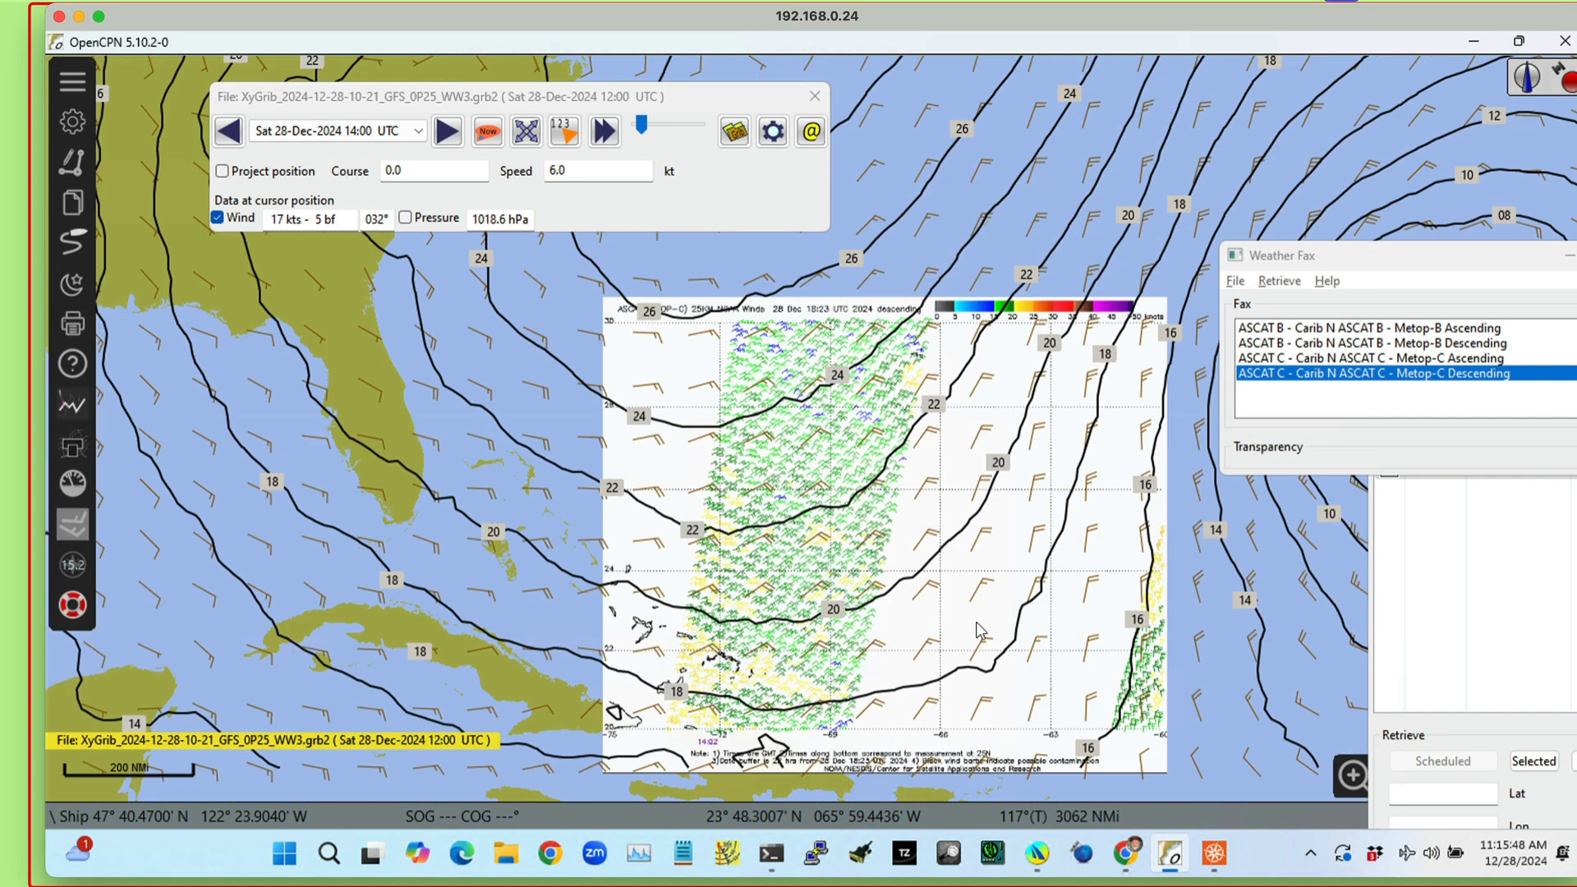
pyautogui.scroll(-3, 978, 631)
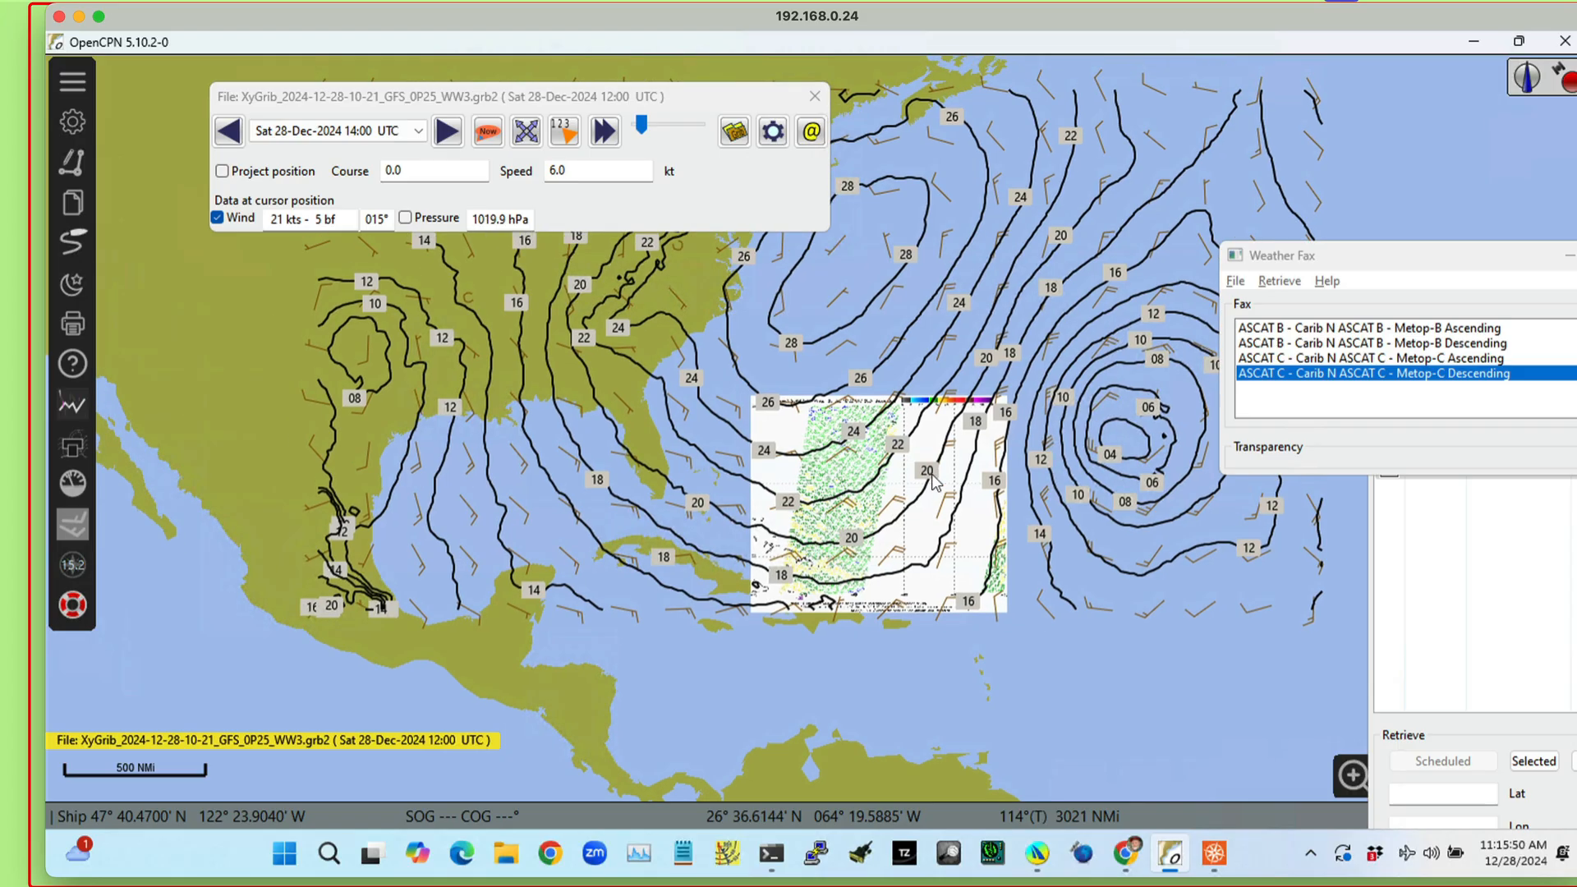
pyautogui.moveTo(935, 483); pyautogui.dragTo(992, 483)
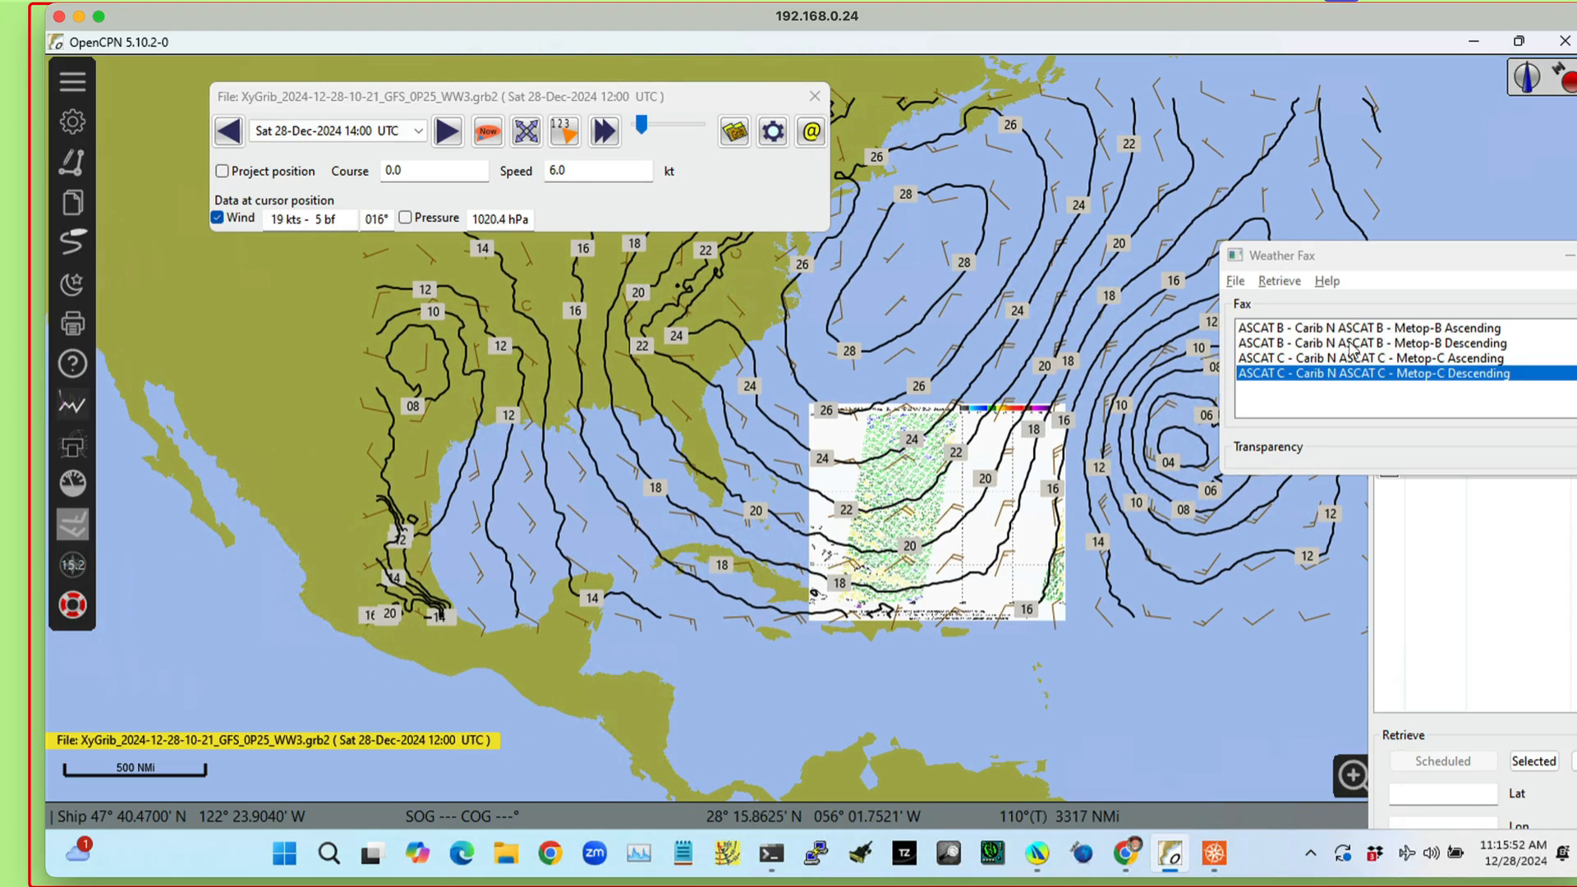
pyautogui.moveTo(1436, 247); pyautogui.dragTo(1248, 129)
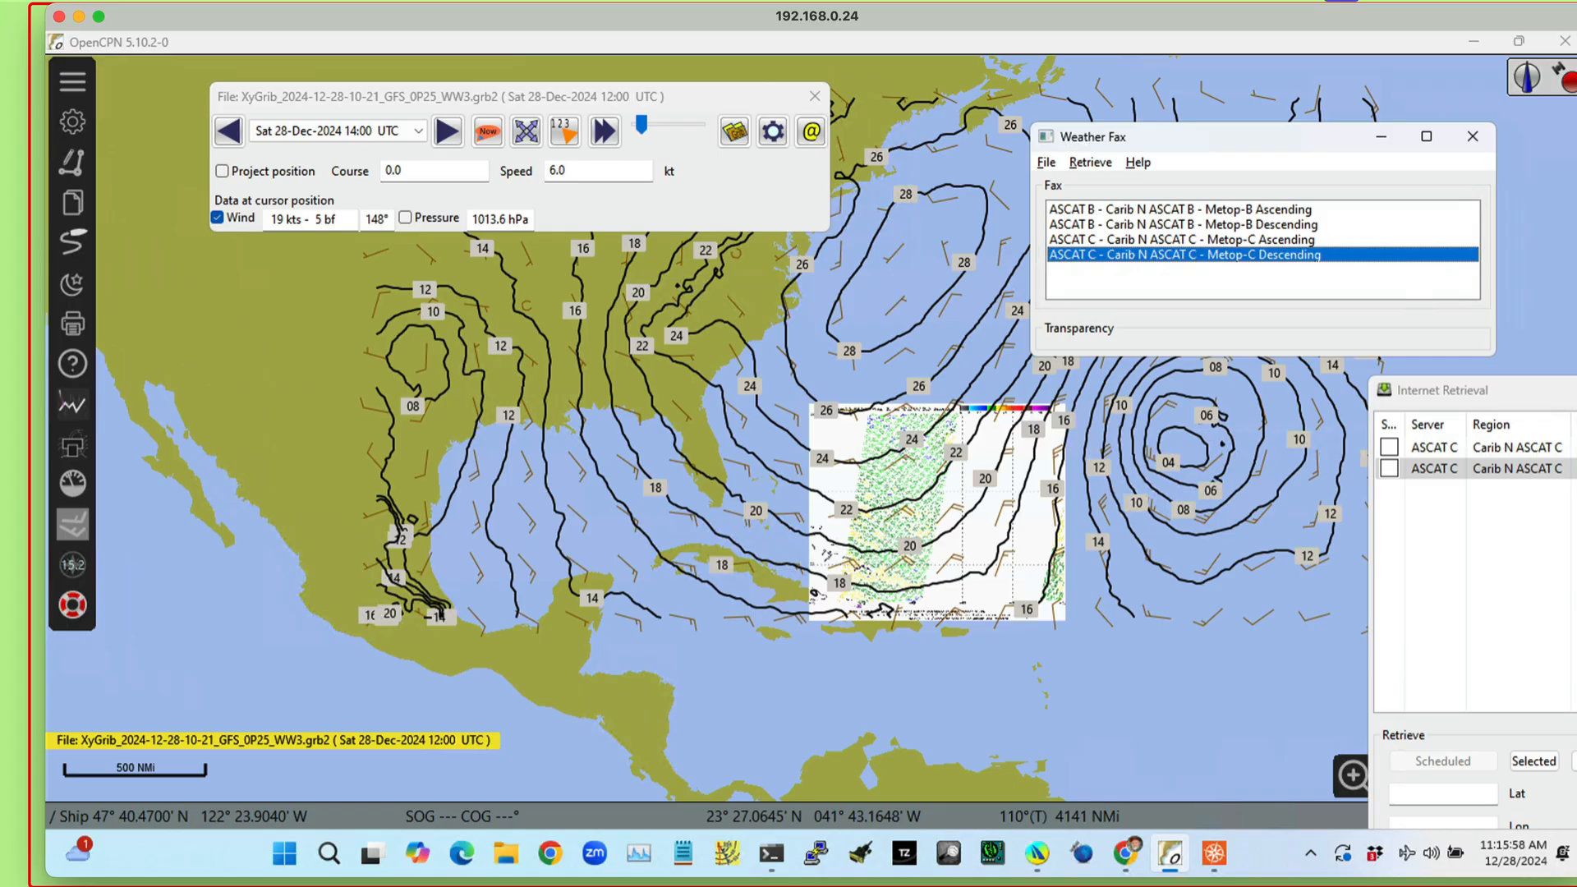
pyautogui.moveTo(1575, 74); pyautogui.dragTo(1109, 19)
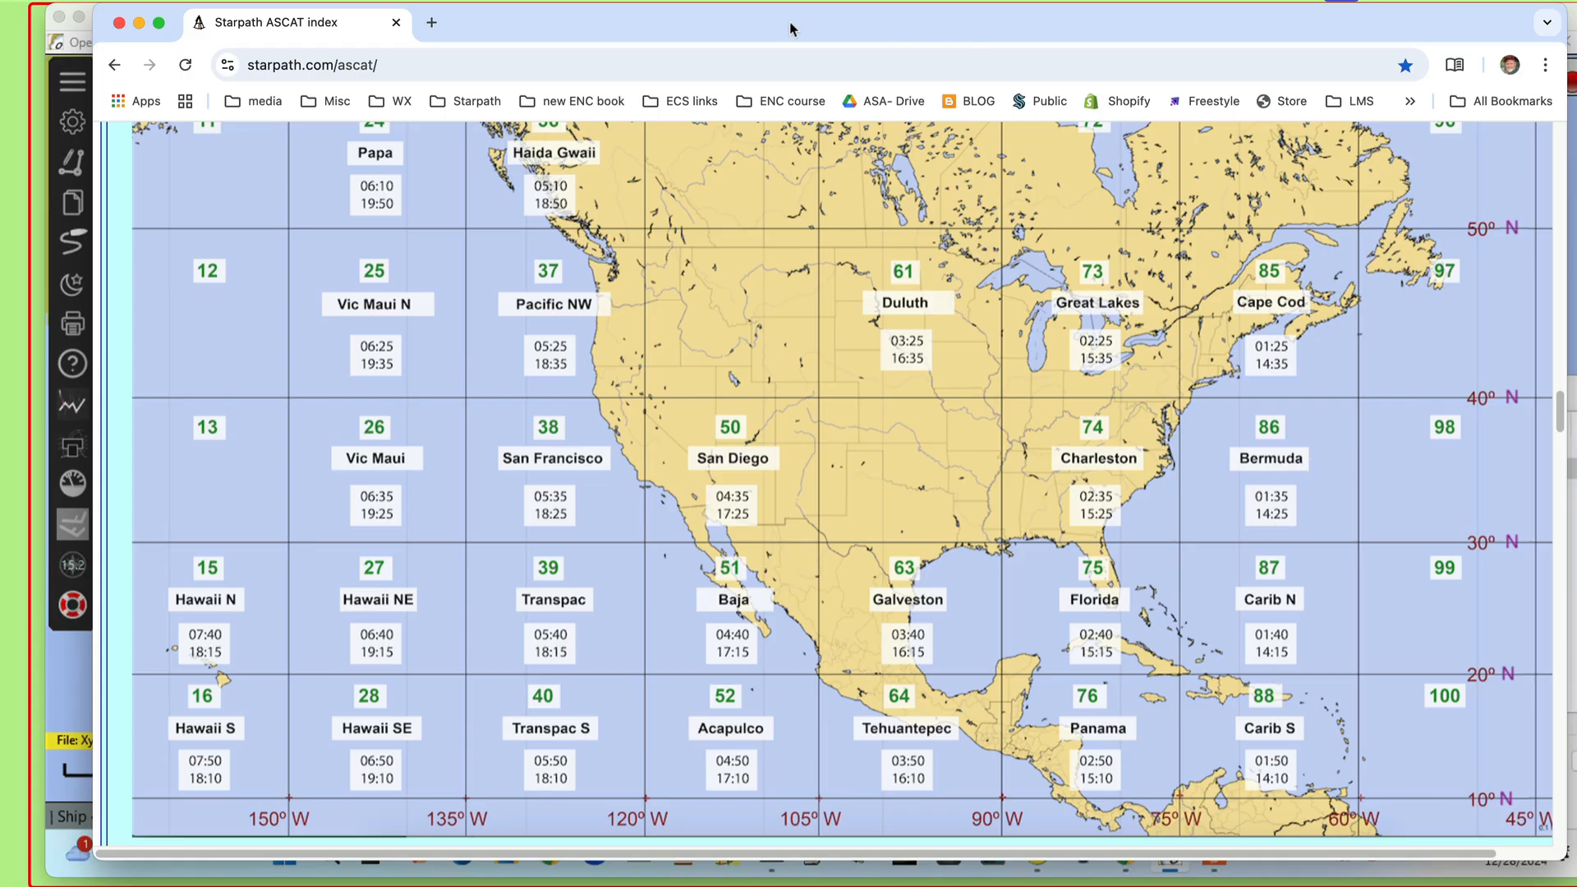
pyautogui.moveTo(790, 29); pyautogui.dragTo(1572, 74)
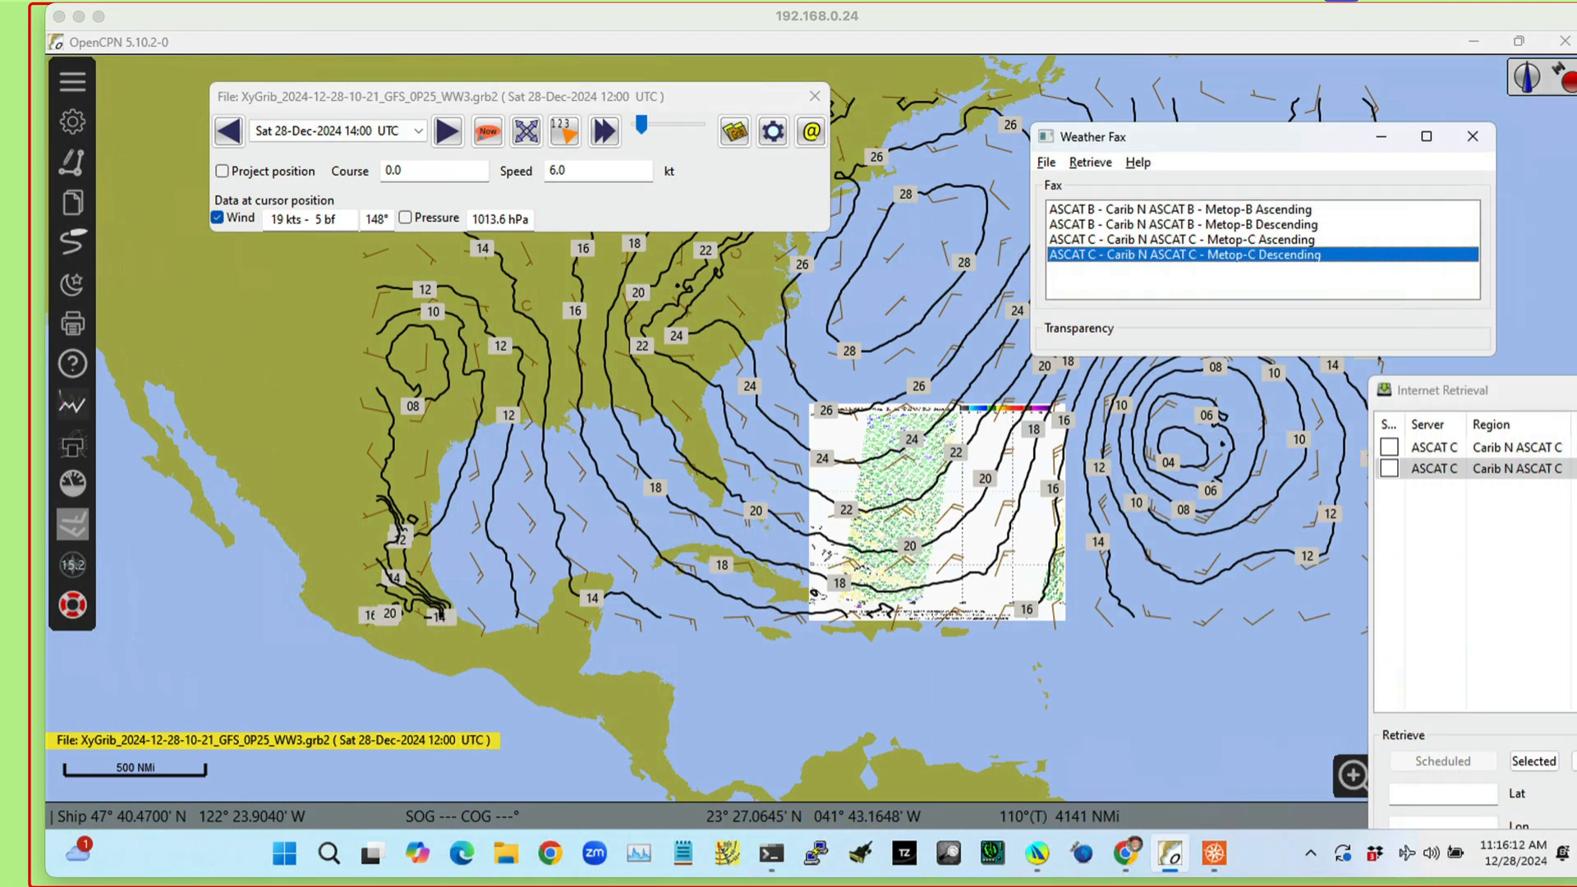
# - Retrieve the Metop-C Descending image for the Bermuda ASCAT C region and move the Internet Retrieval window away from the overlay
pyautogui.scroll(3, 894, 485)
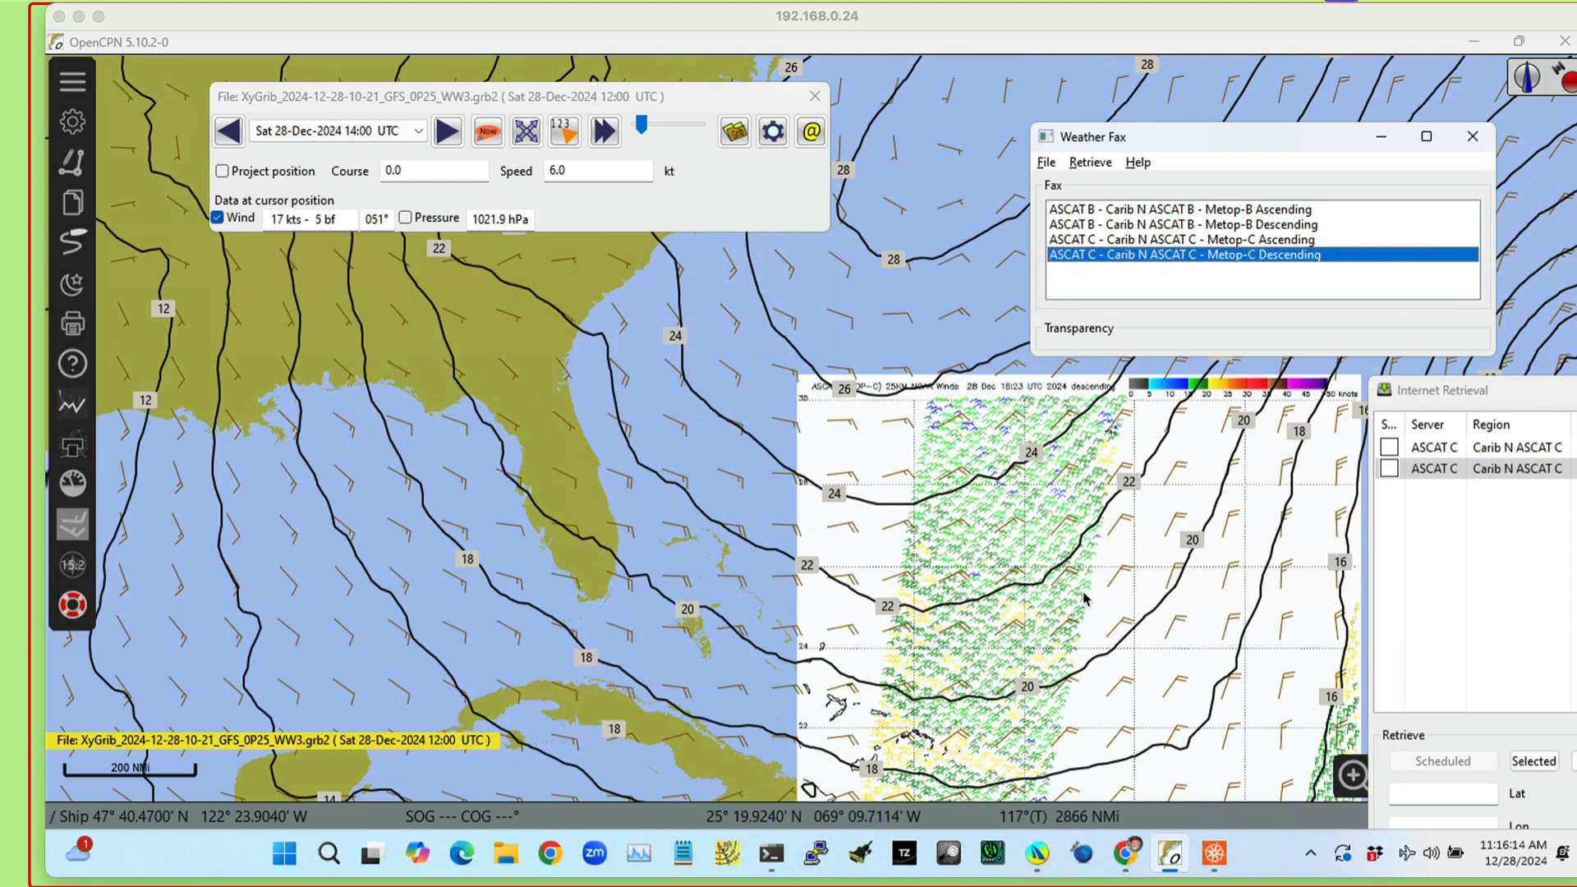
pyautogui.scroll(2, 1086, 599)
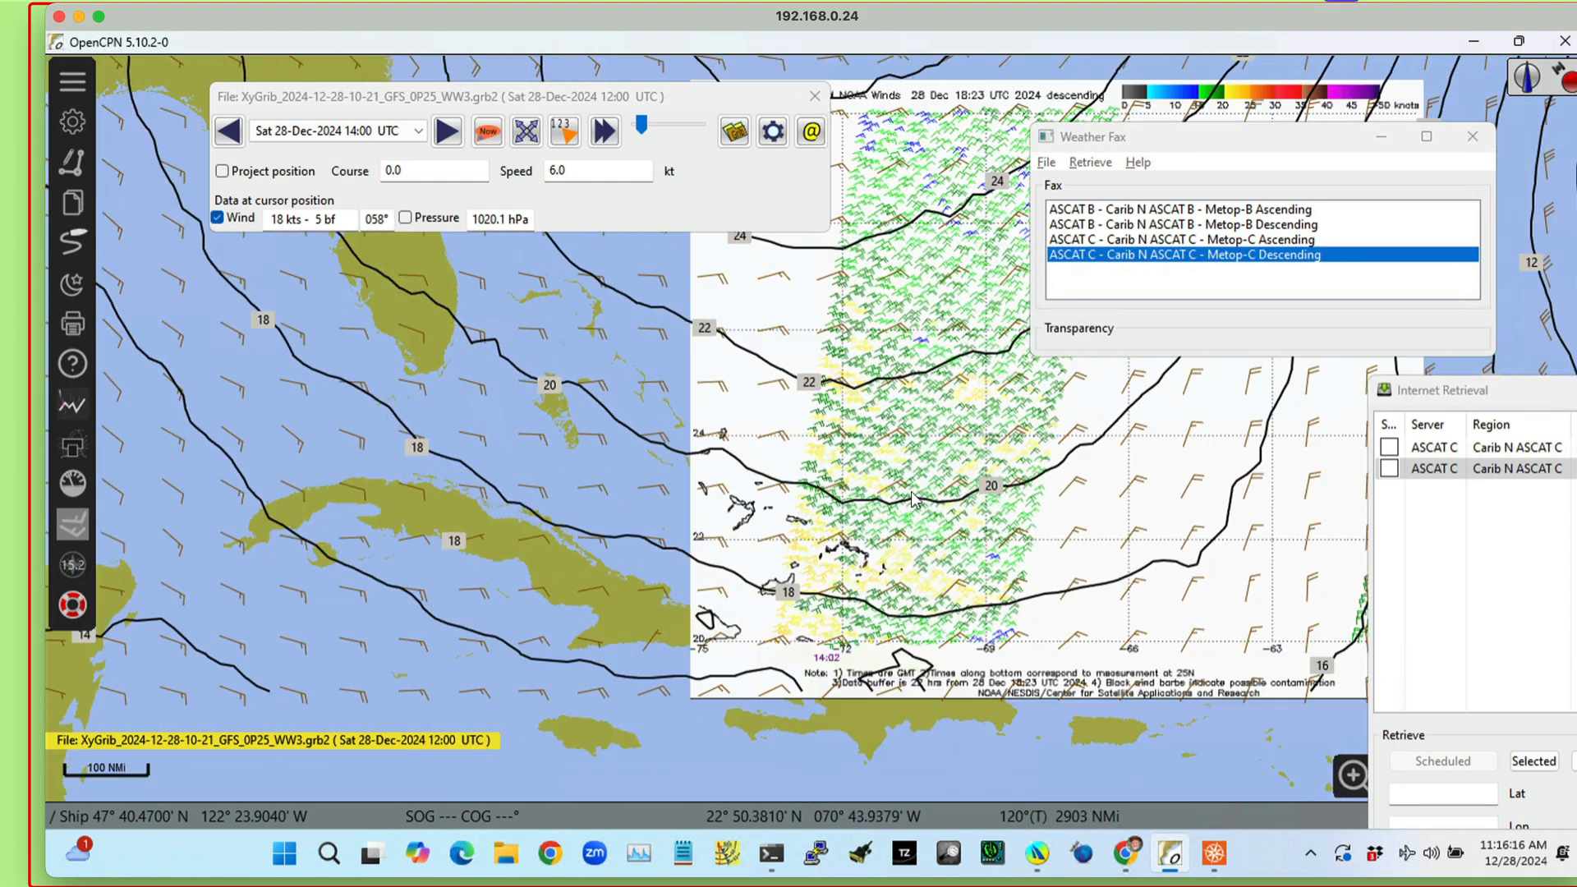
pyautogui.moveTo(935, 220); pyautogui.dragTo(972, 451)
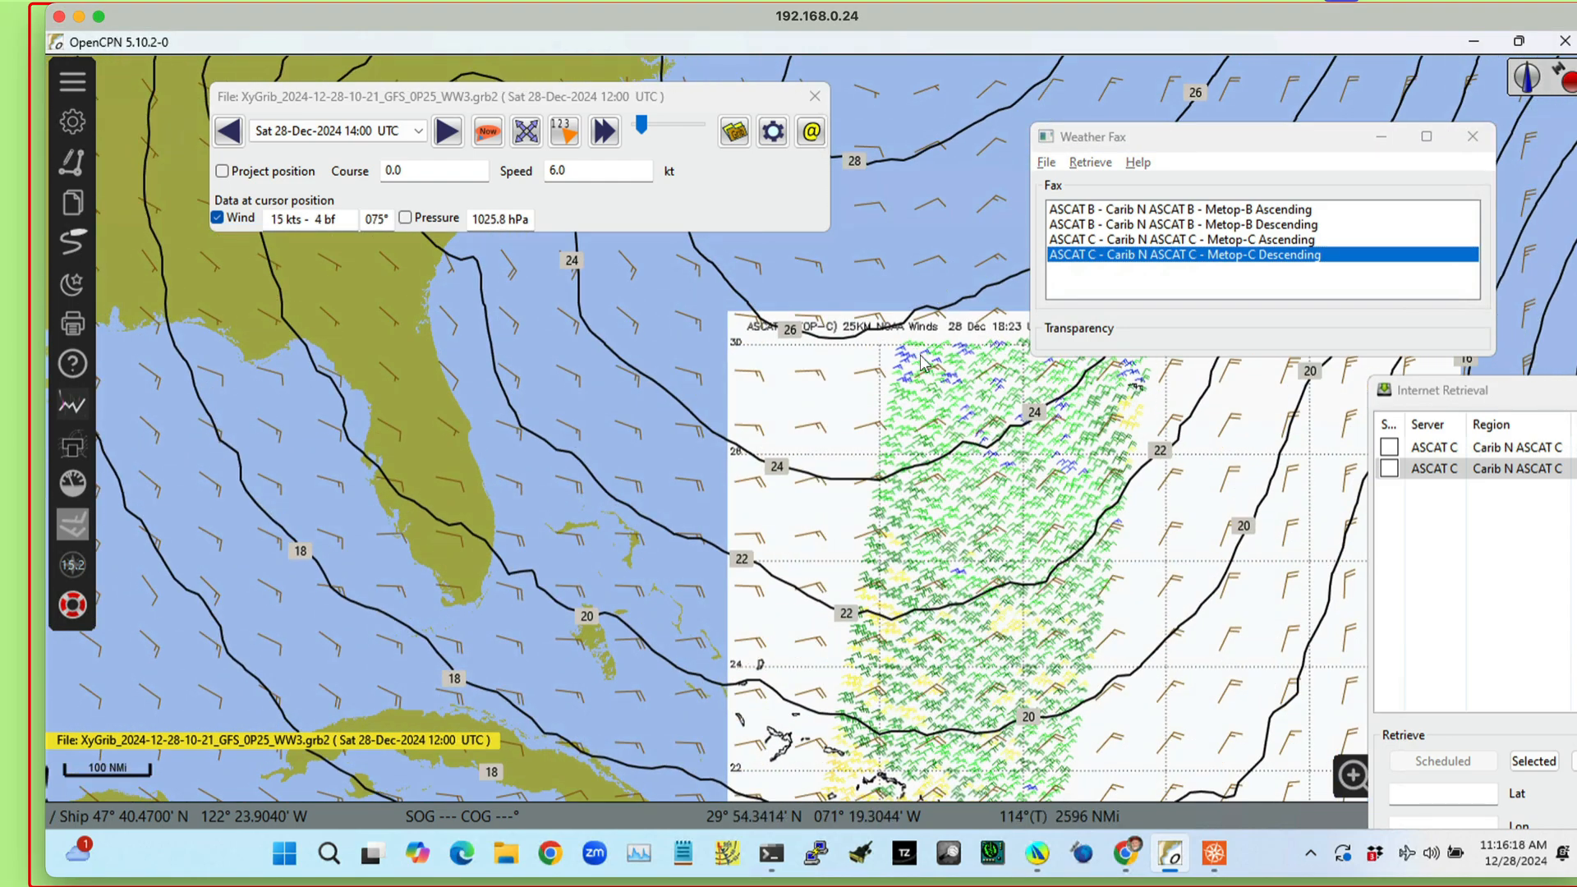
pyautogui.moveTo(922, 363); pyautogui.dragTo(916, 439)
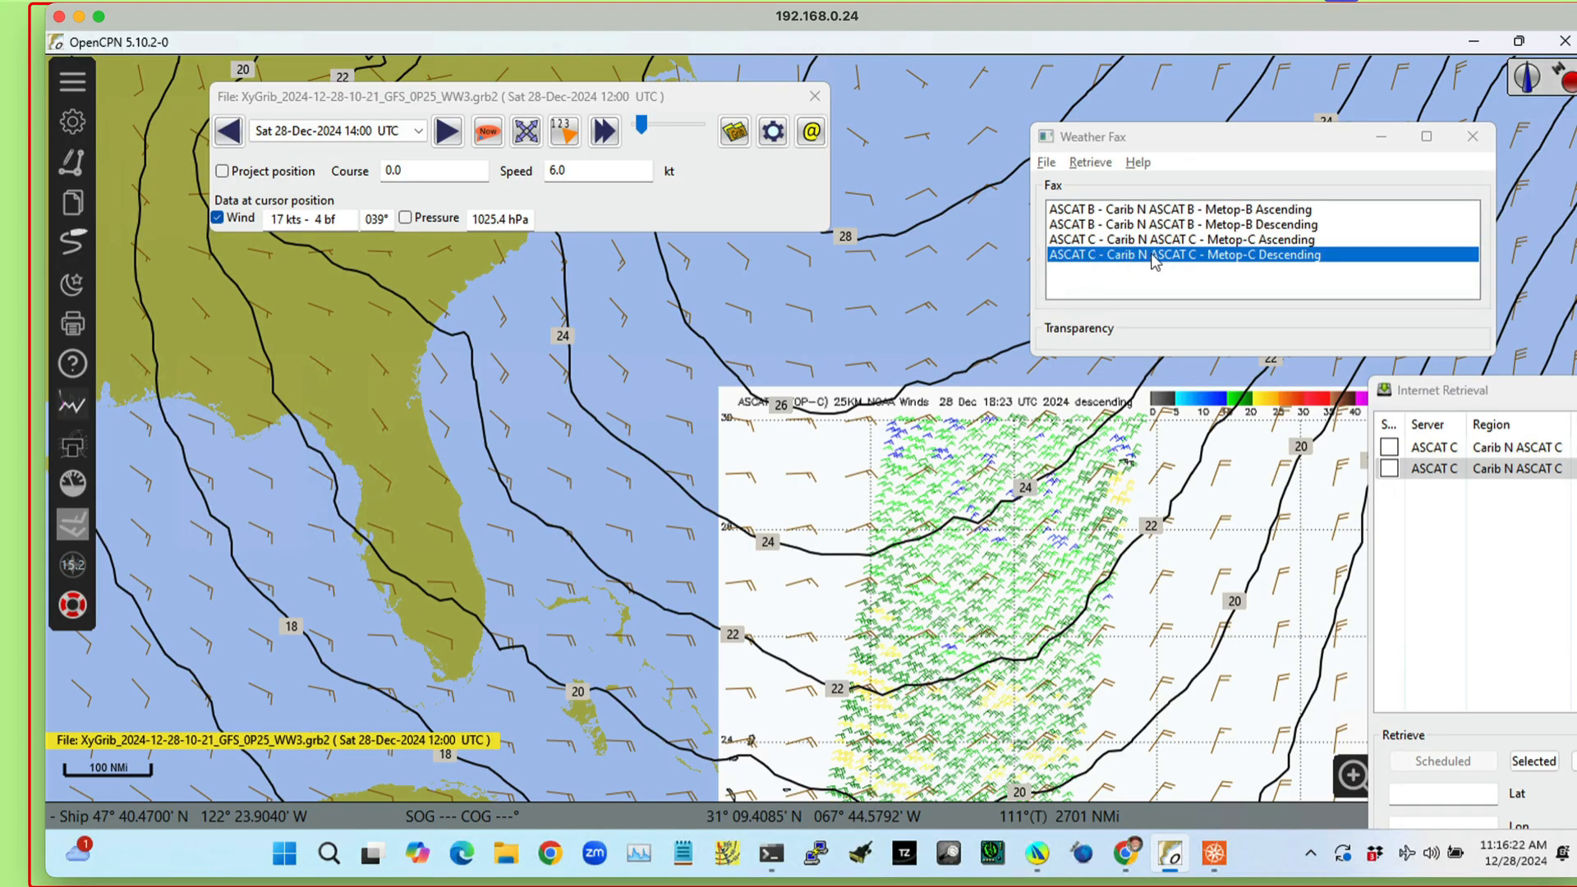
pyautogui.moveTo(1230, 524); pyautogui.dragTo(1069, 490)
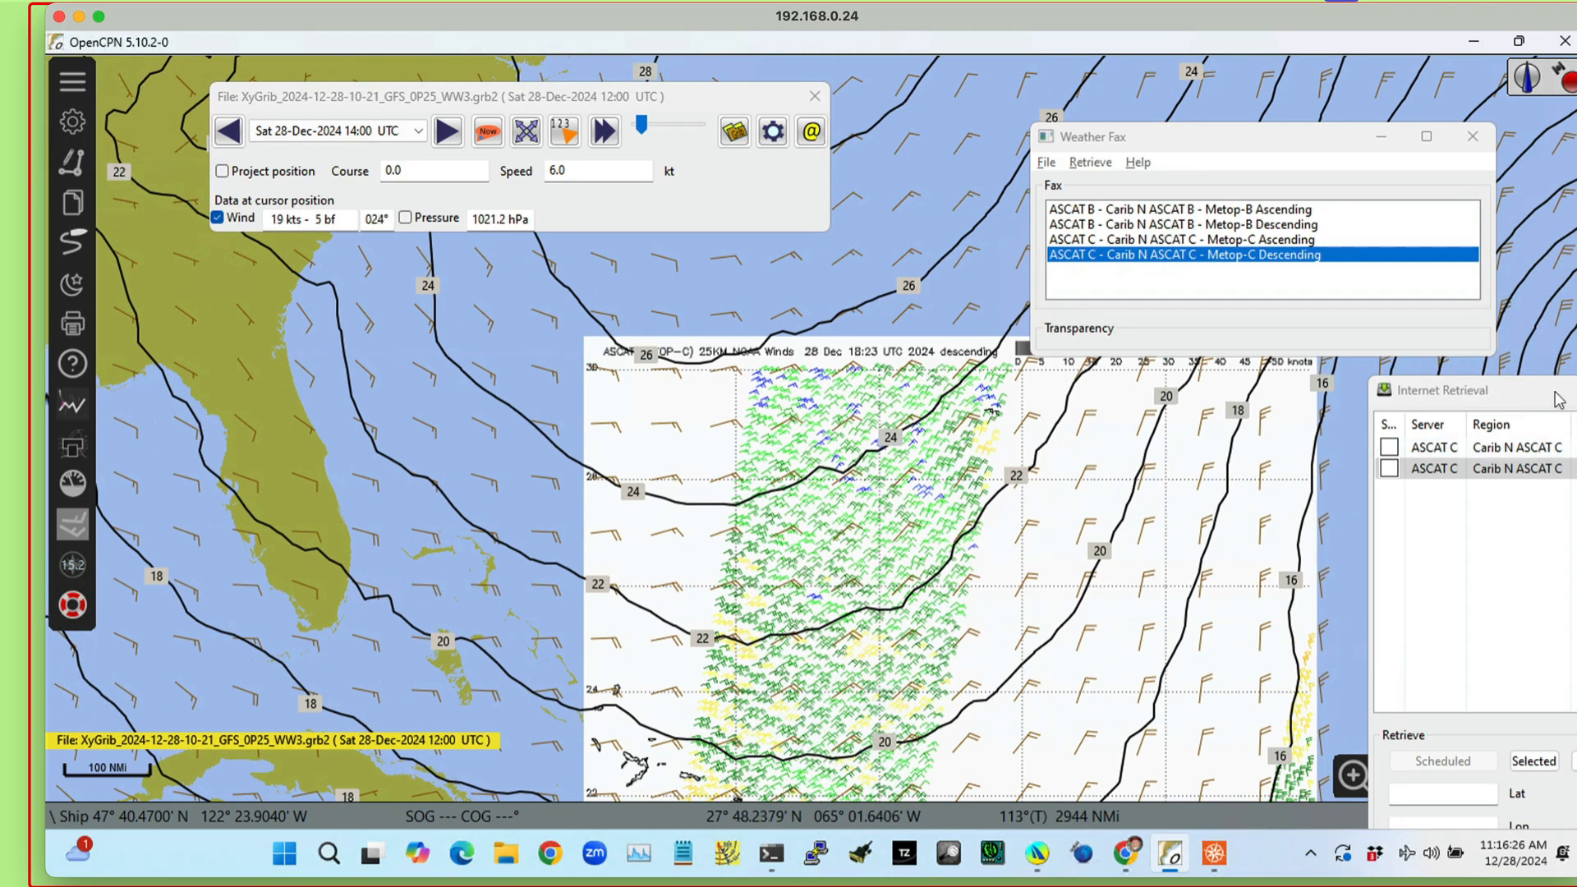
pyautogui.moveTo(1553, 392); pyautogui.dragTo(760, 122)
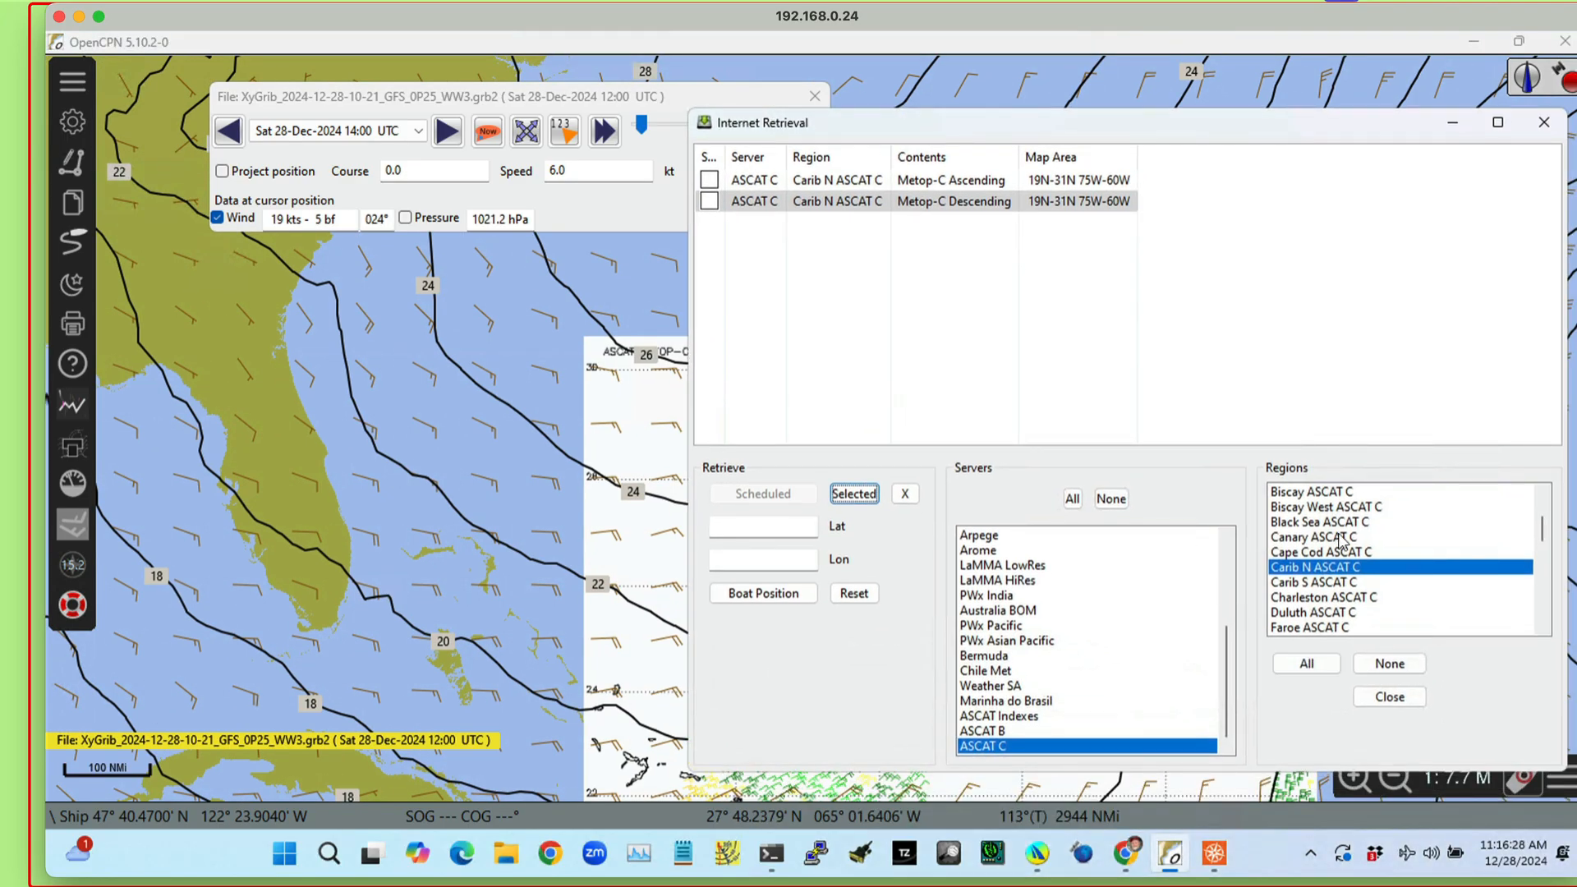
pyautogui.scroll(1, 1339, 542)
pyautogui.scroll(1, 1338, 542)
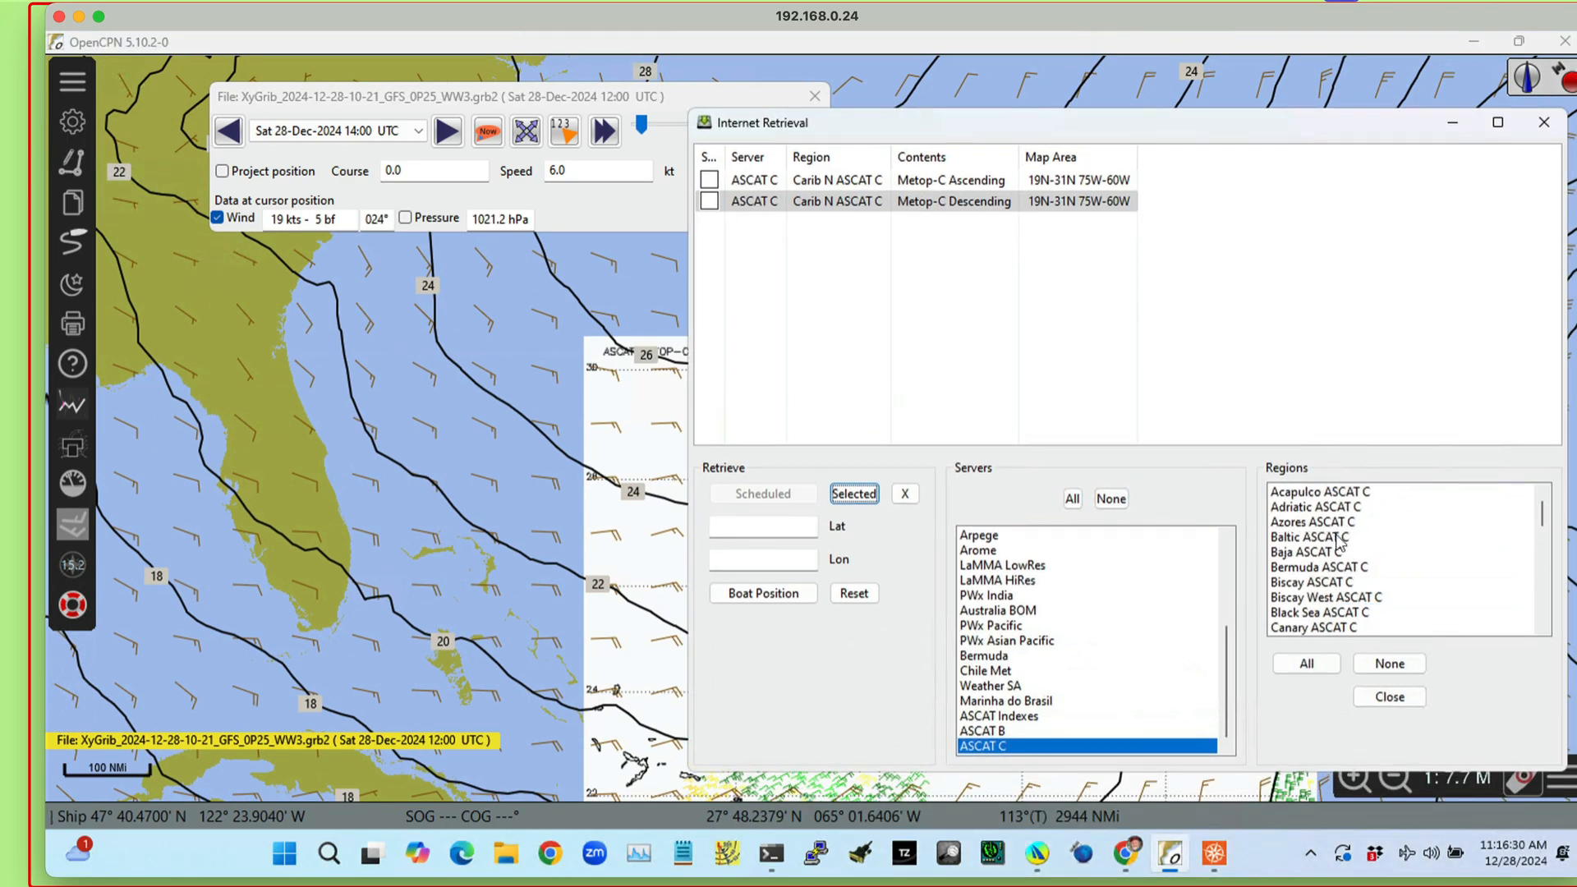
pyautogui.click(1312, 569)
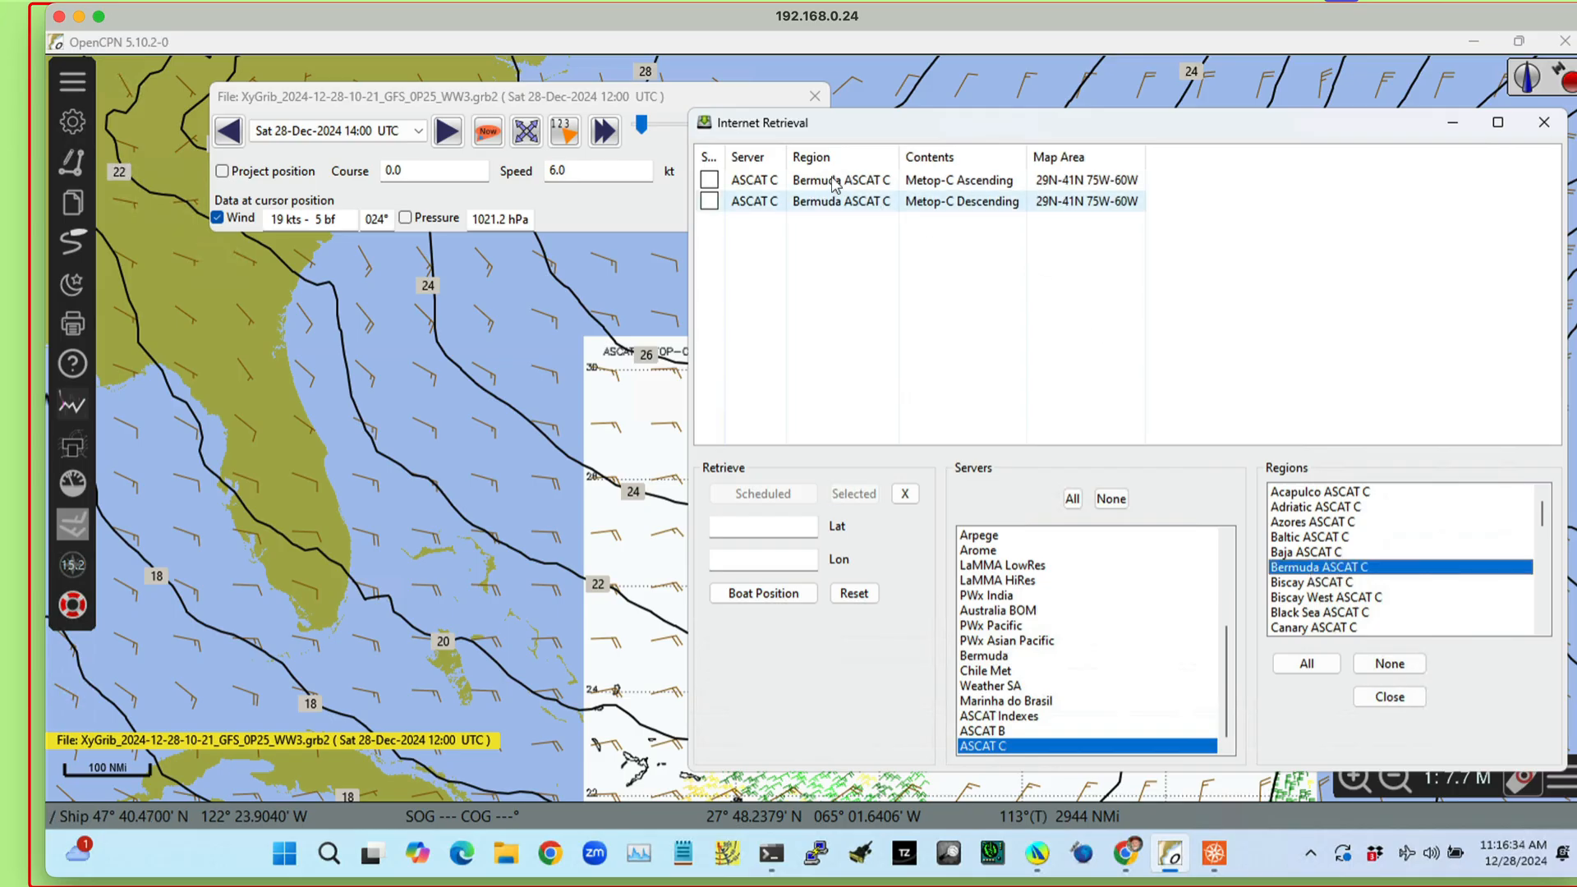
pyautogui.click(955, 207)
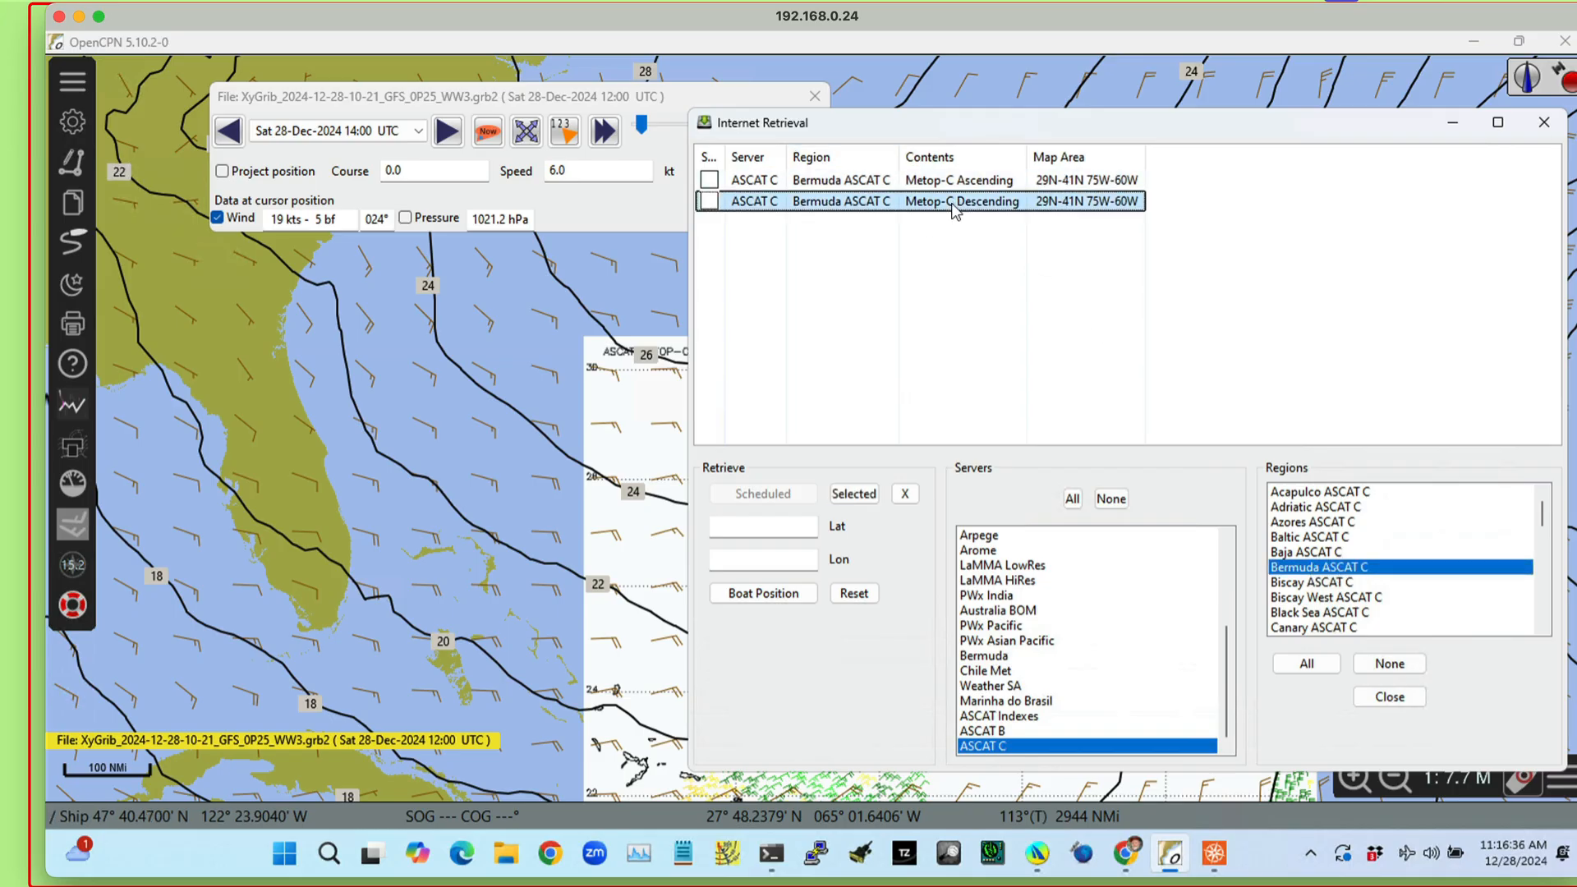
pyautogui.click(854, 493)
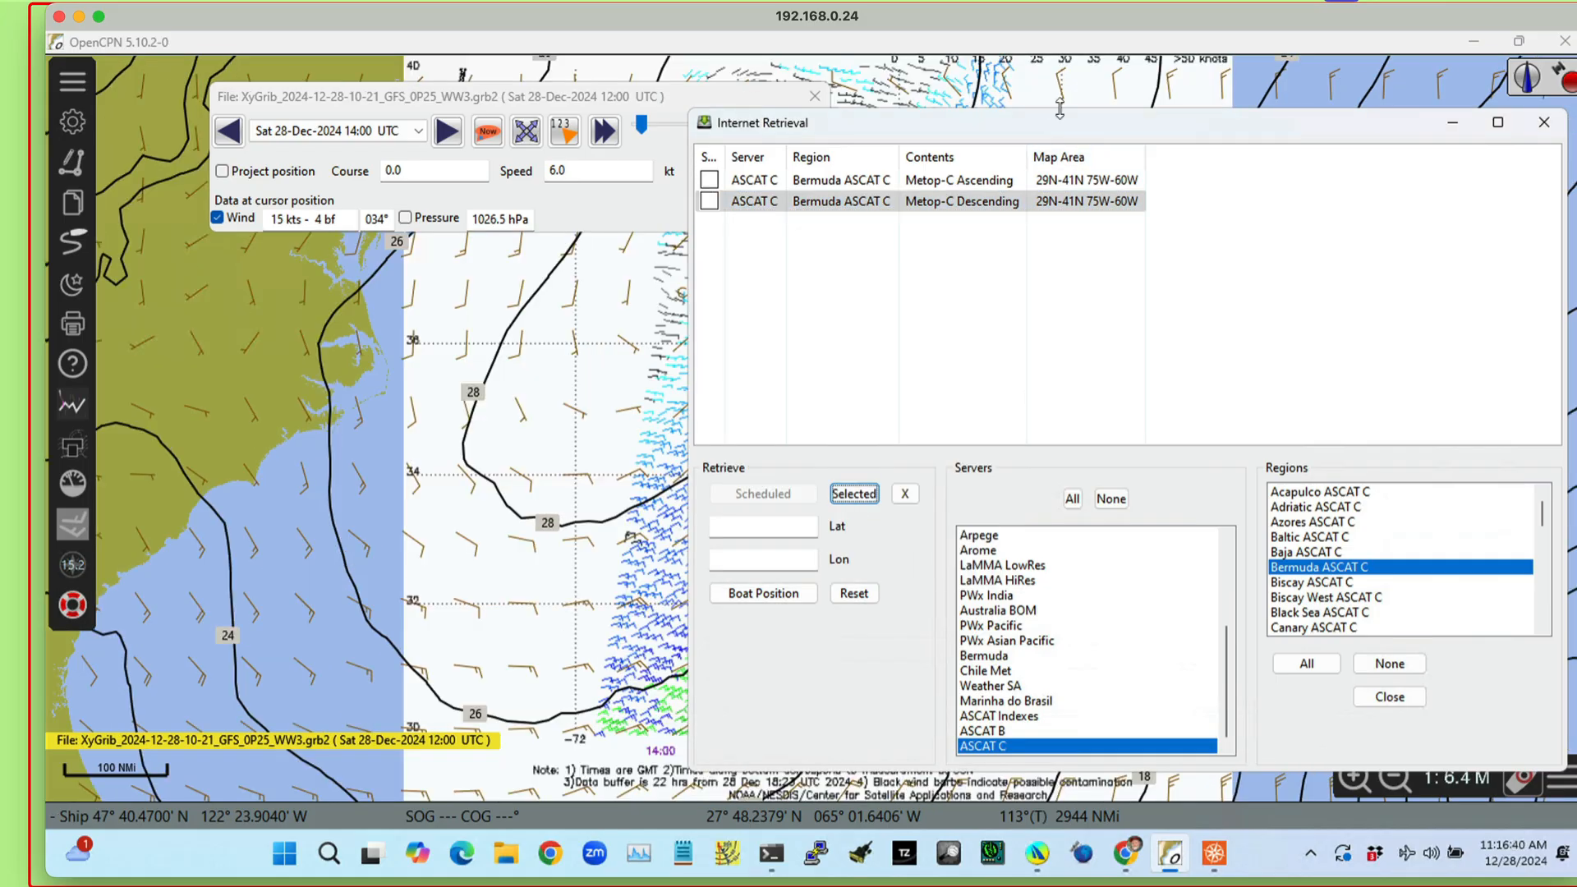
pyautogui.moveTo(1018, 130); pyautogui.dragTo(1576, 301)
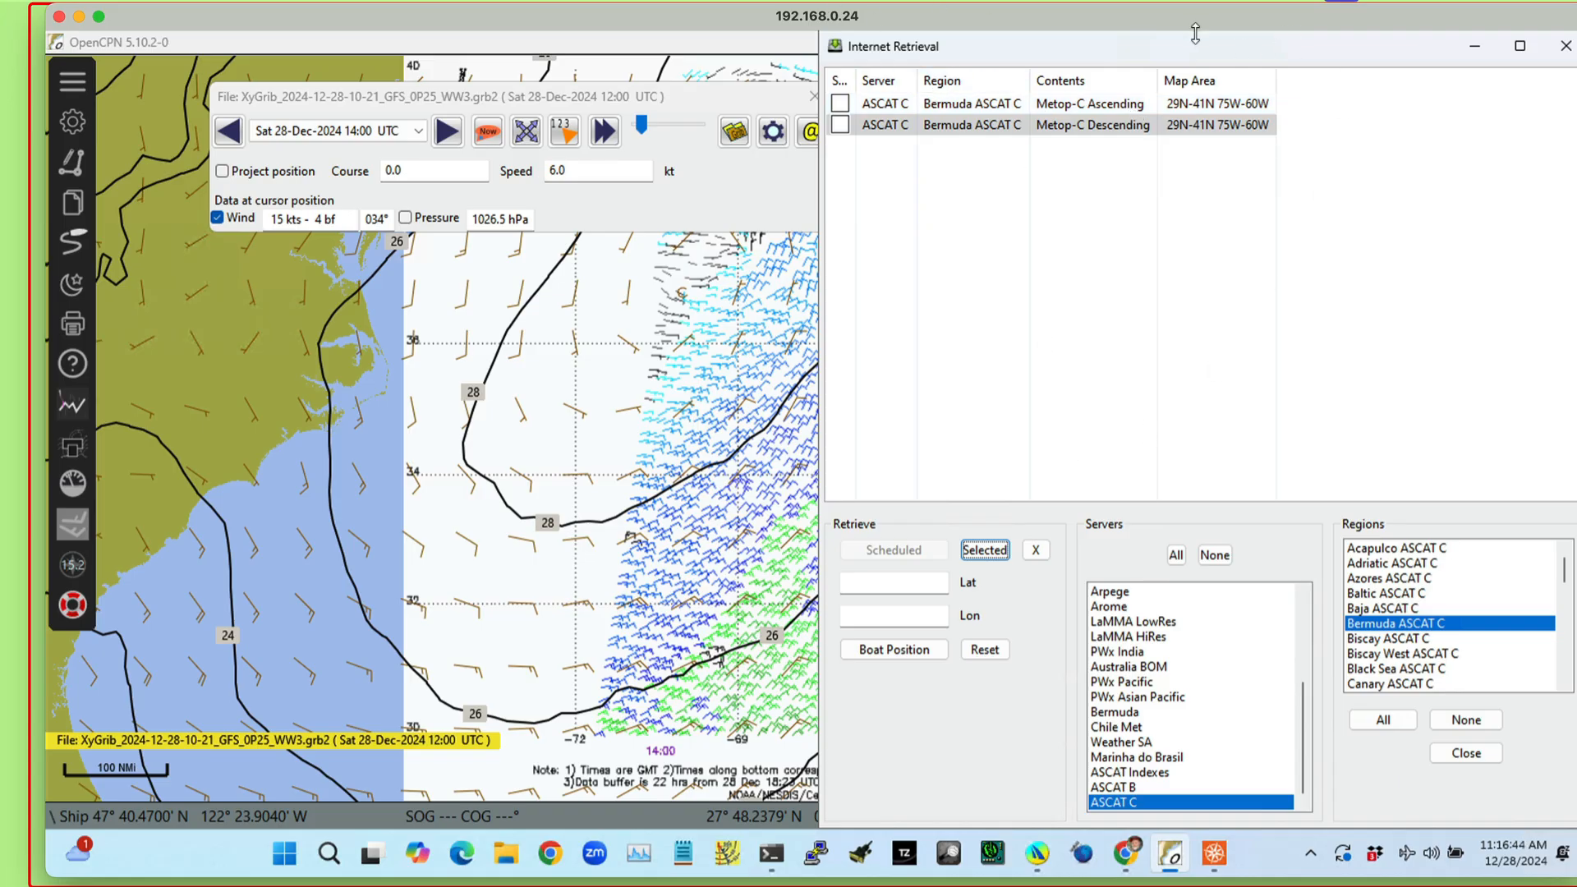
# - Move the Internet Retrieval window clear of the overlay and display the Carib N Metop-C Descending image together with the Bermuda one
pyautogui.moveTo(1049, 33); pyautogui.dragTo(1261, 522)
pyautogui.moveTo(1344, 632); pyautogui.dragTo(1344, 632)
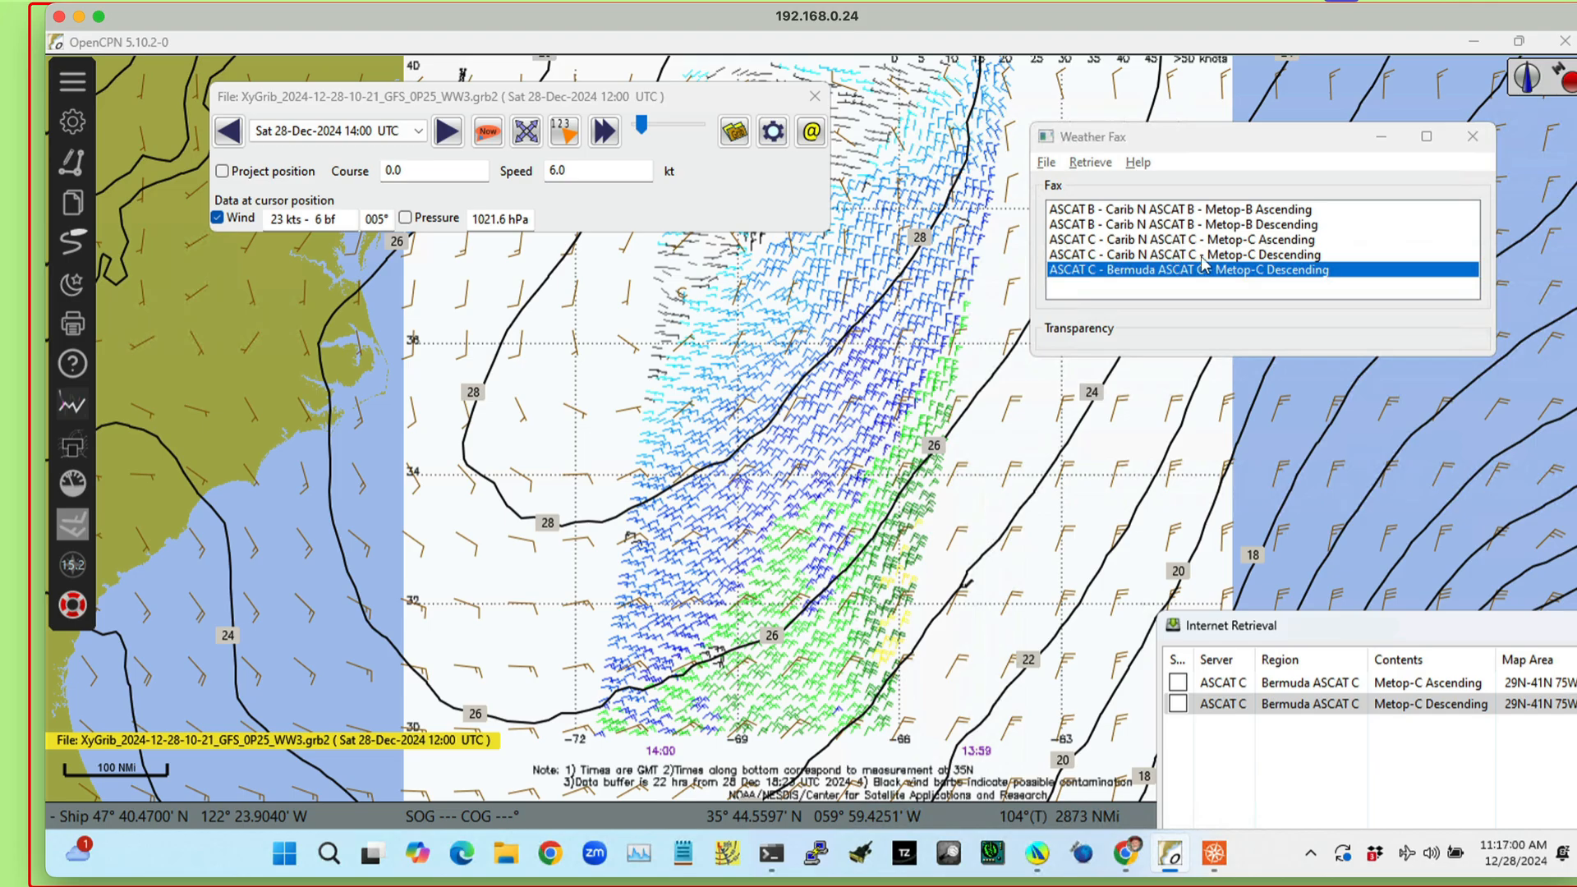
pyautogui.keyDown('ctrl'); pyautogui.click(1293, 255); pyautogui.keyUp('ctrl')
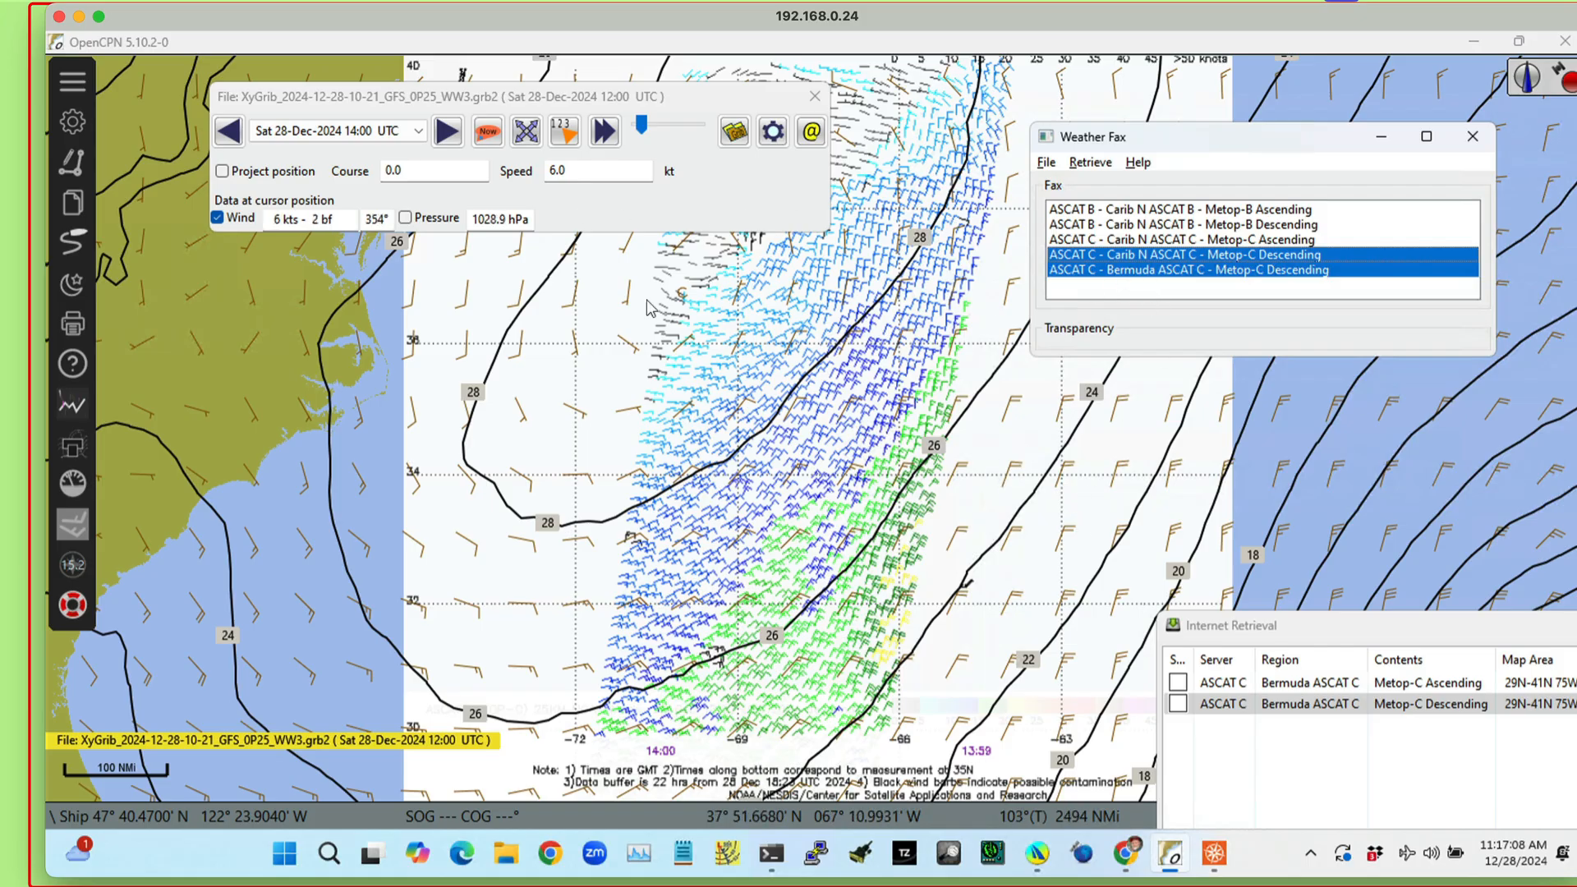
# - Examine how the Bermuda and Carib N swaths join, and compare the Bermuda swath's northern winds with the 14:00 UTC GRIB barbs and isobars
pyautogui.scroll(-3, 825, 495)
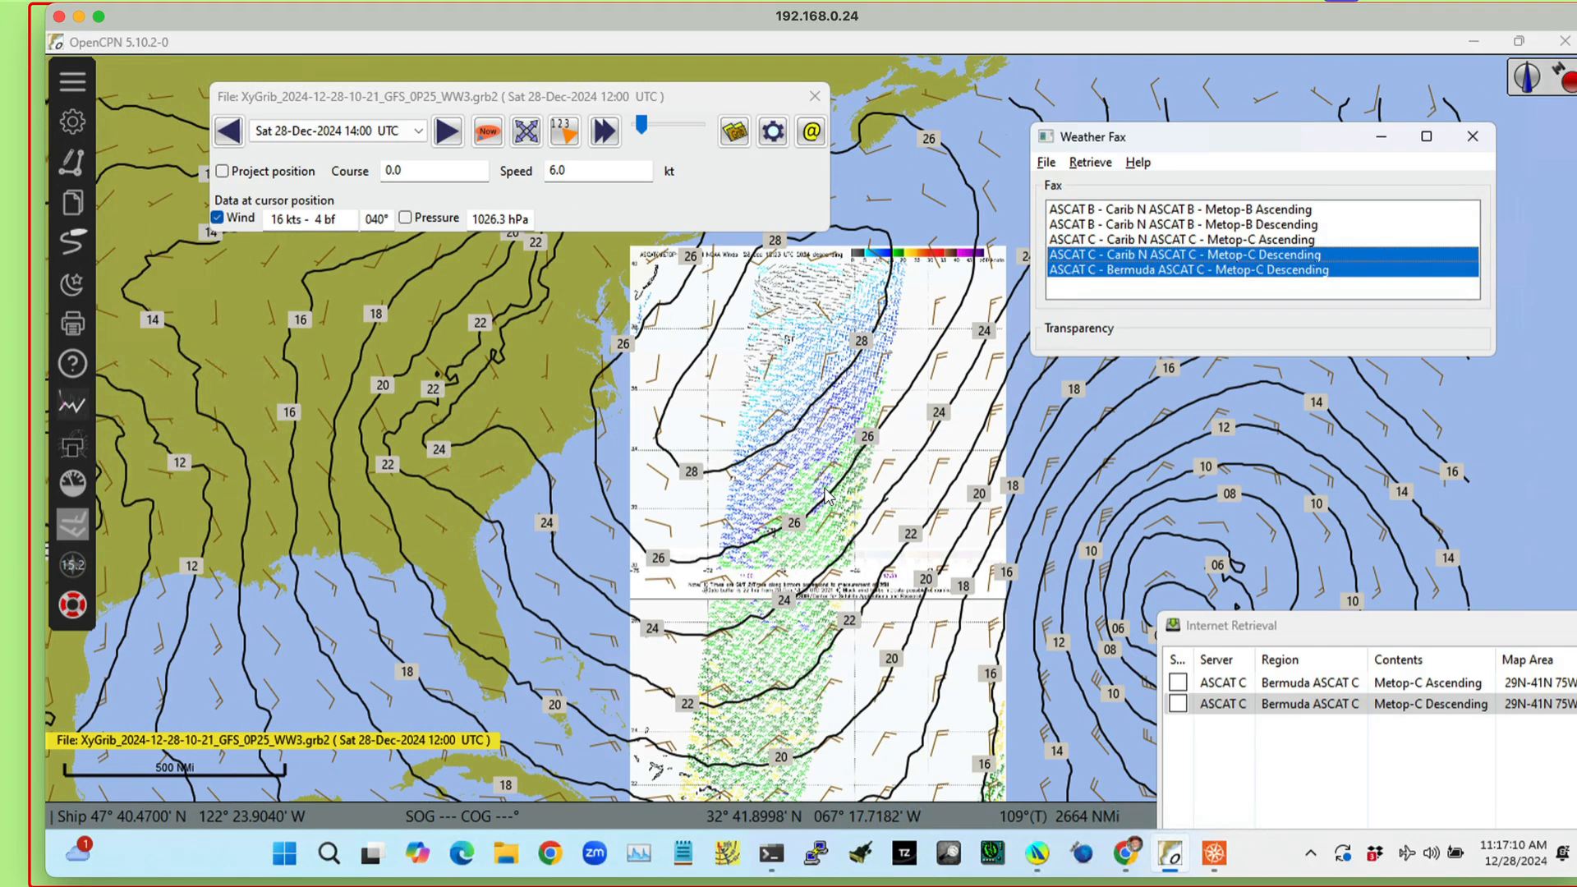
pyautogui.scroll(1, 826, 496)
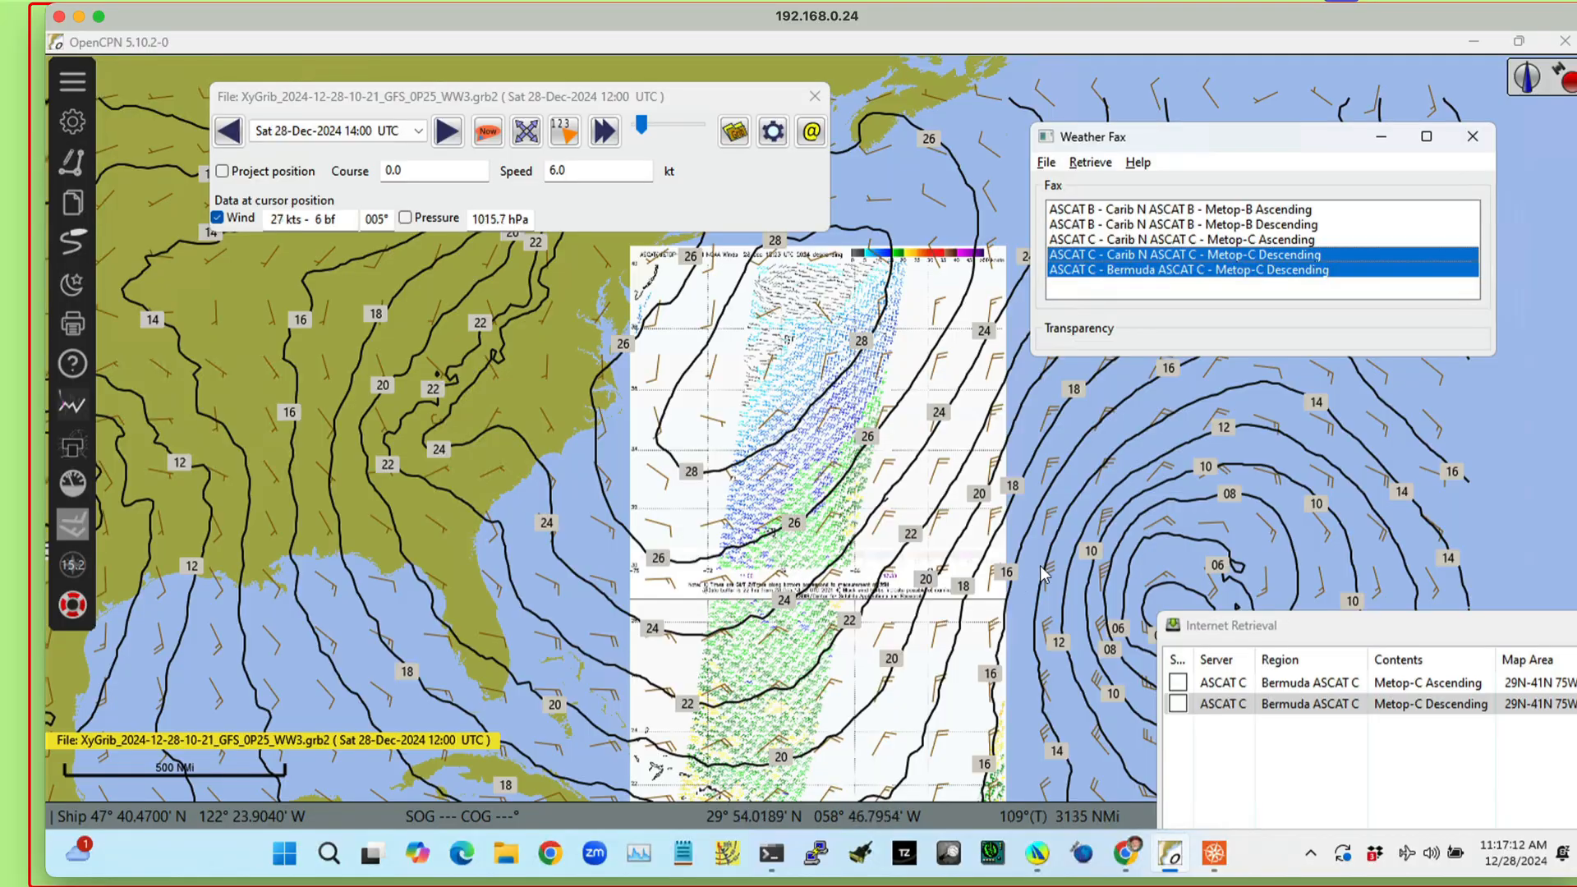
pyautogui.scroll(3, 796, 440)
pyautogui.scroll(2, 797, 439)
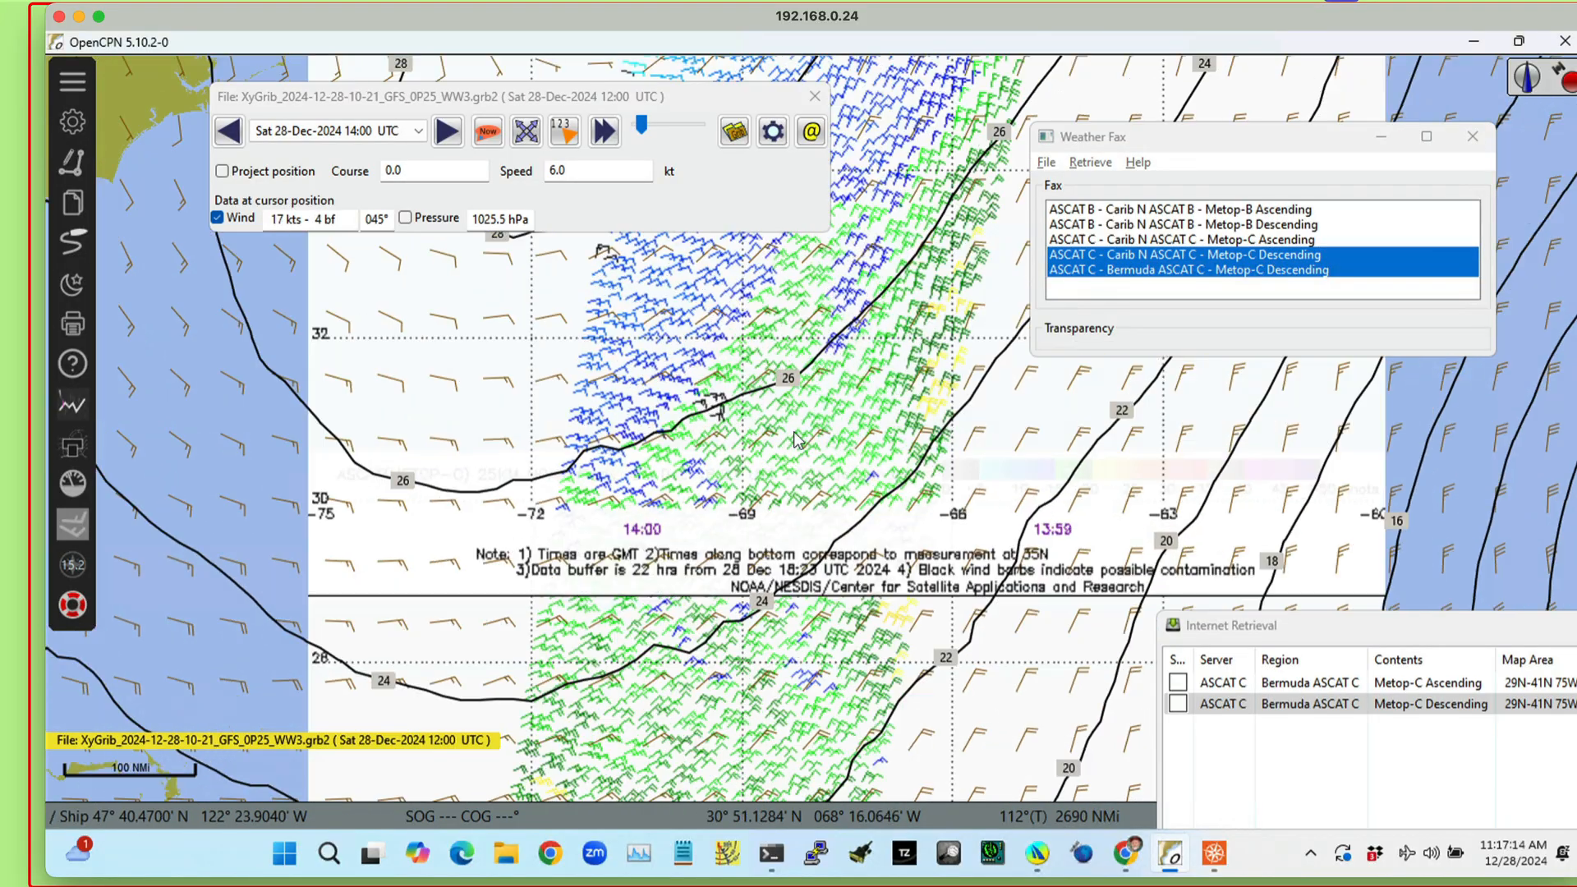
pyautogui.scroll(-3, 800, 431)
pyautogui.moveTo(831, 388); pyautogui.dragTo(855, 637)
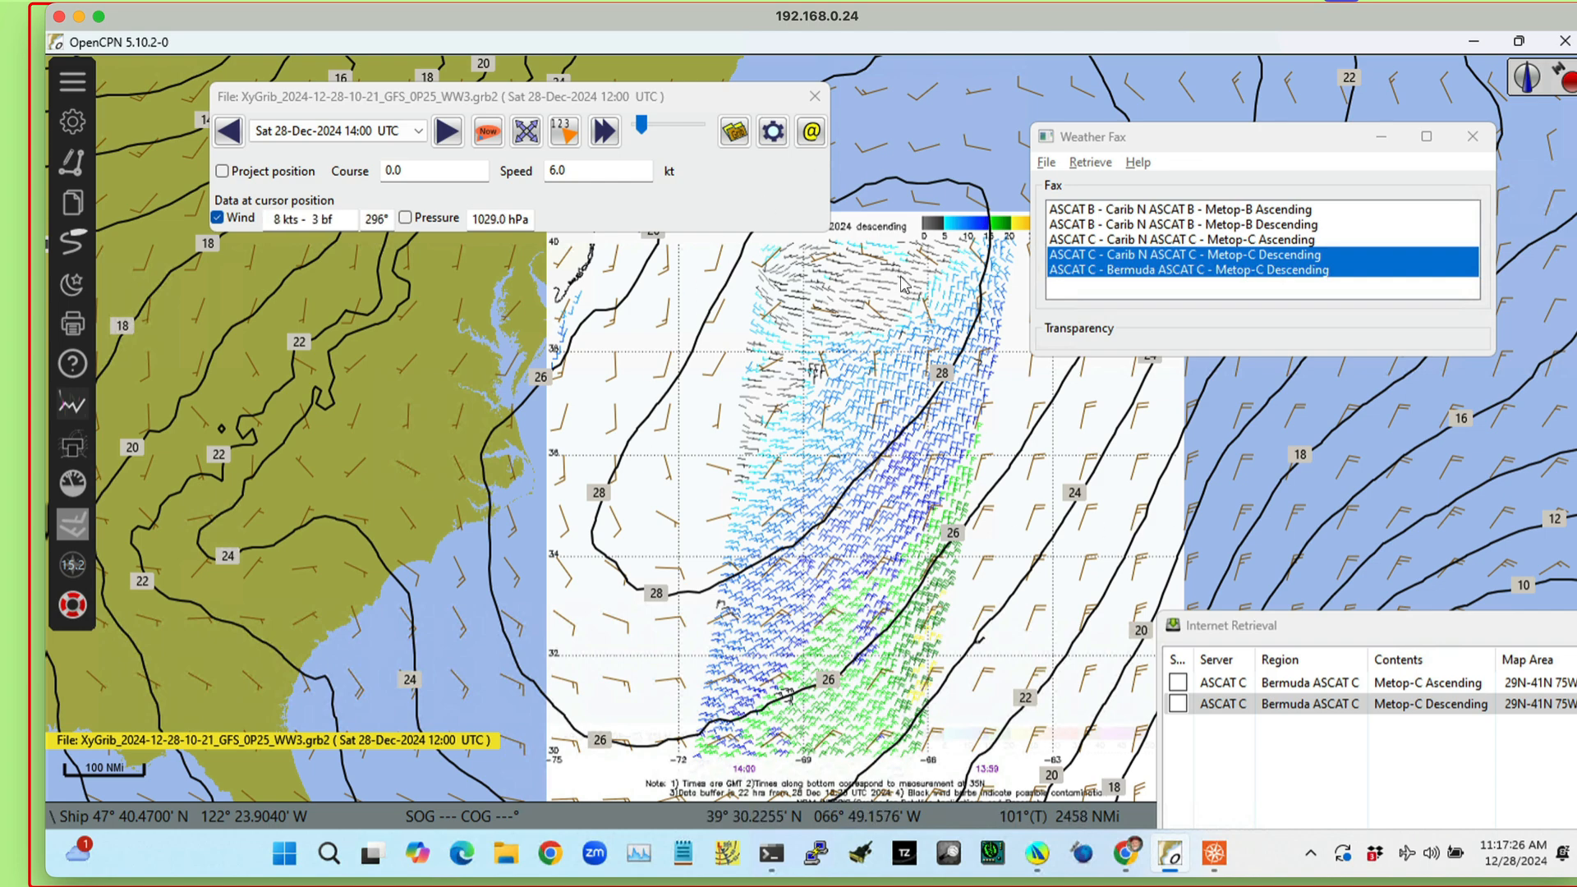
pyautogui.moveTo(869, 440); pyautogui.dragTo(883, 511)
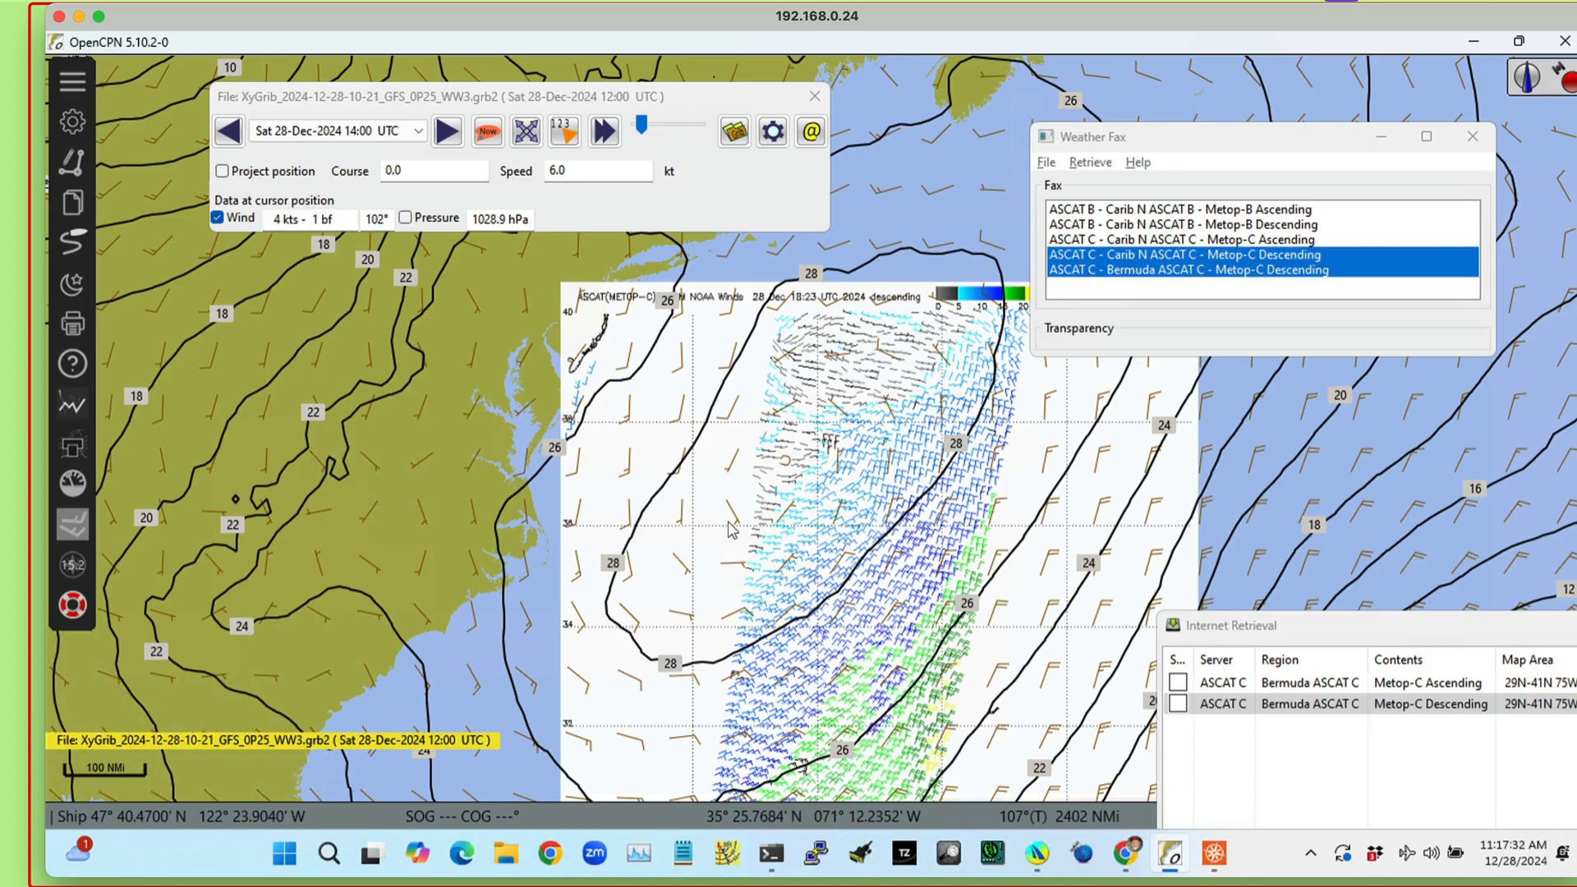
pyautogui.scroll(1, 821, 379)
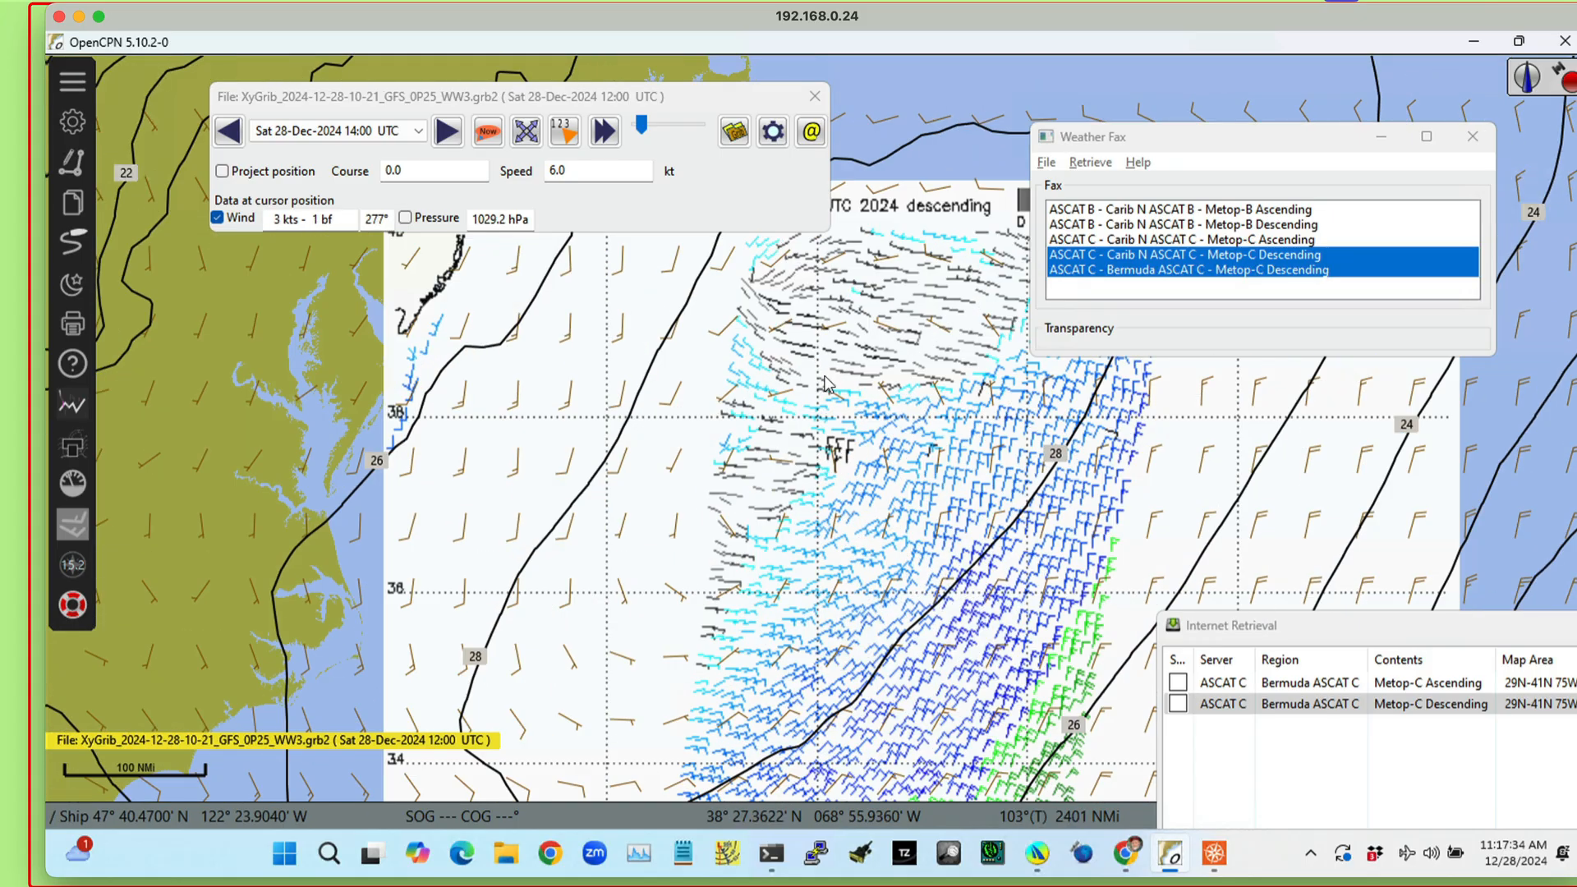
pyautogui.scroll(-1, 828, 386)
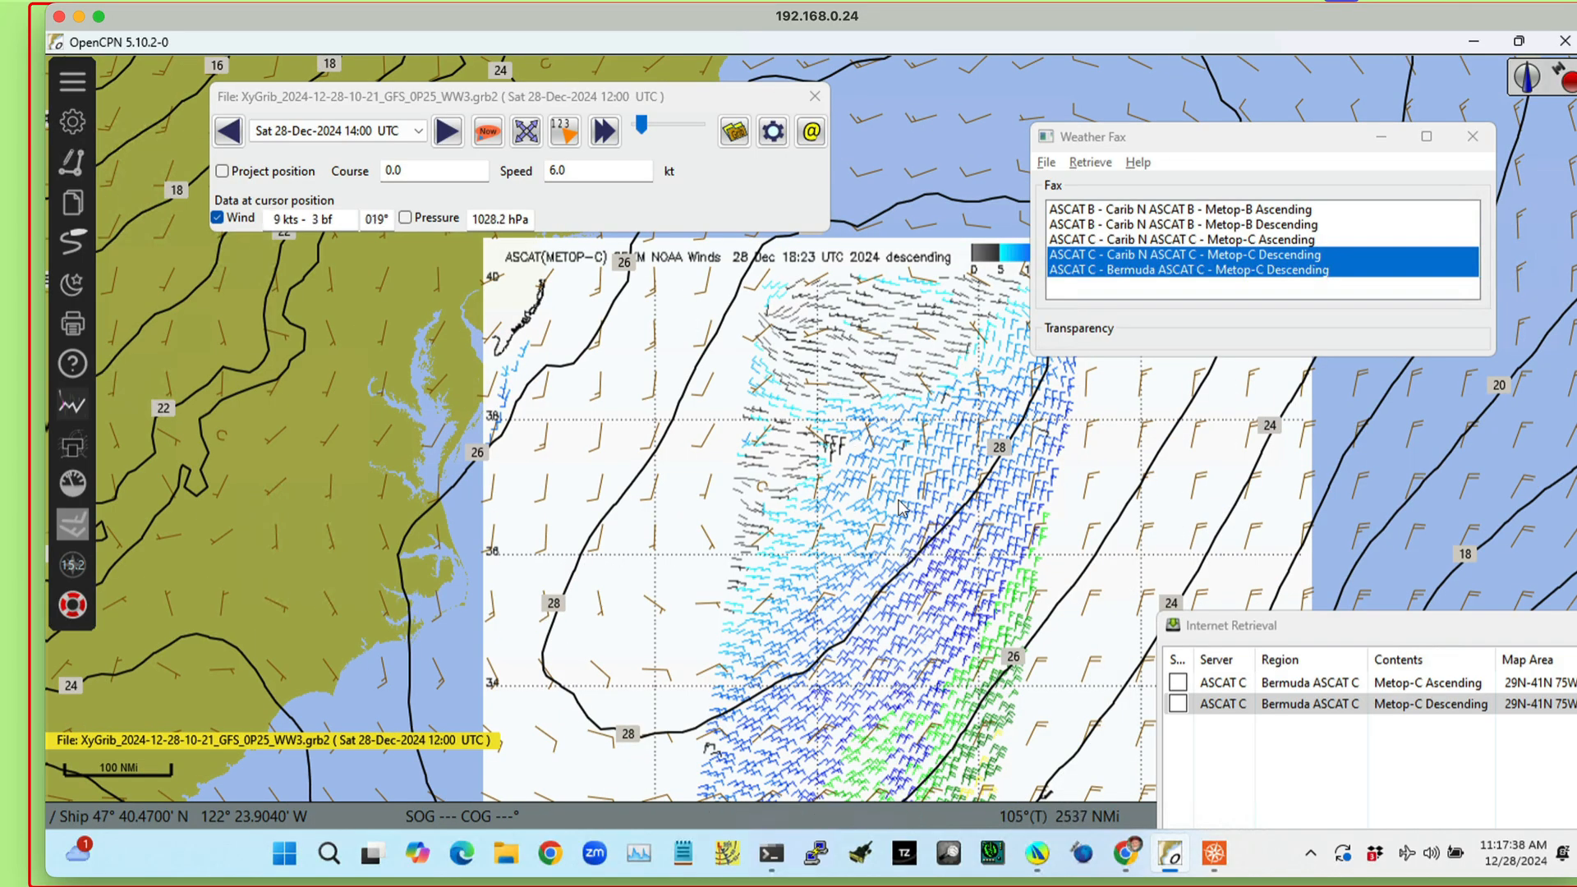
pyautogui.moveTo(904, 503); pyautogui.dragTo(854, 509)
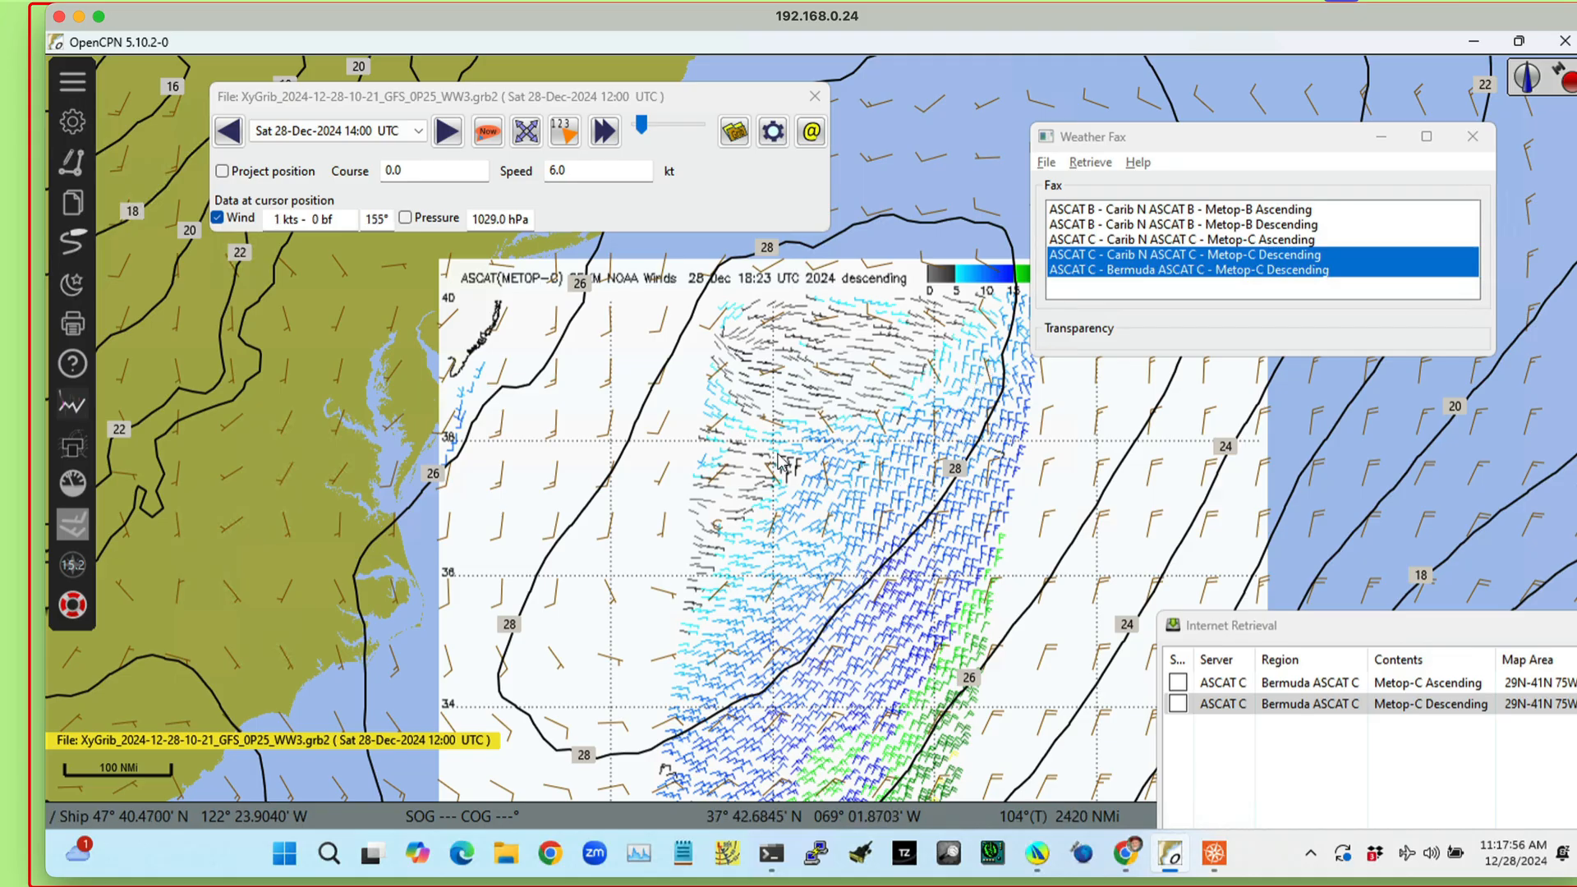
pyautogui.moveTo(796, 446); pyautogui.dragTo(822, 484)
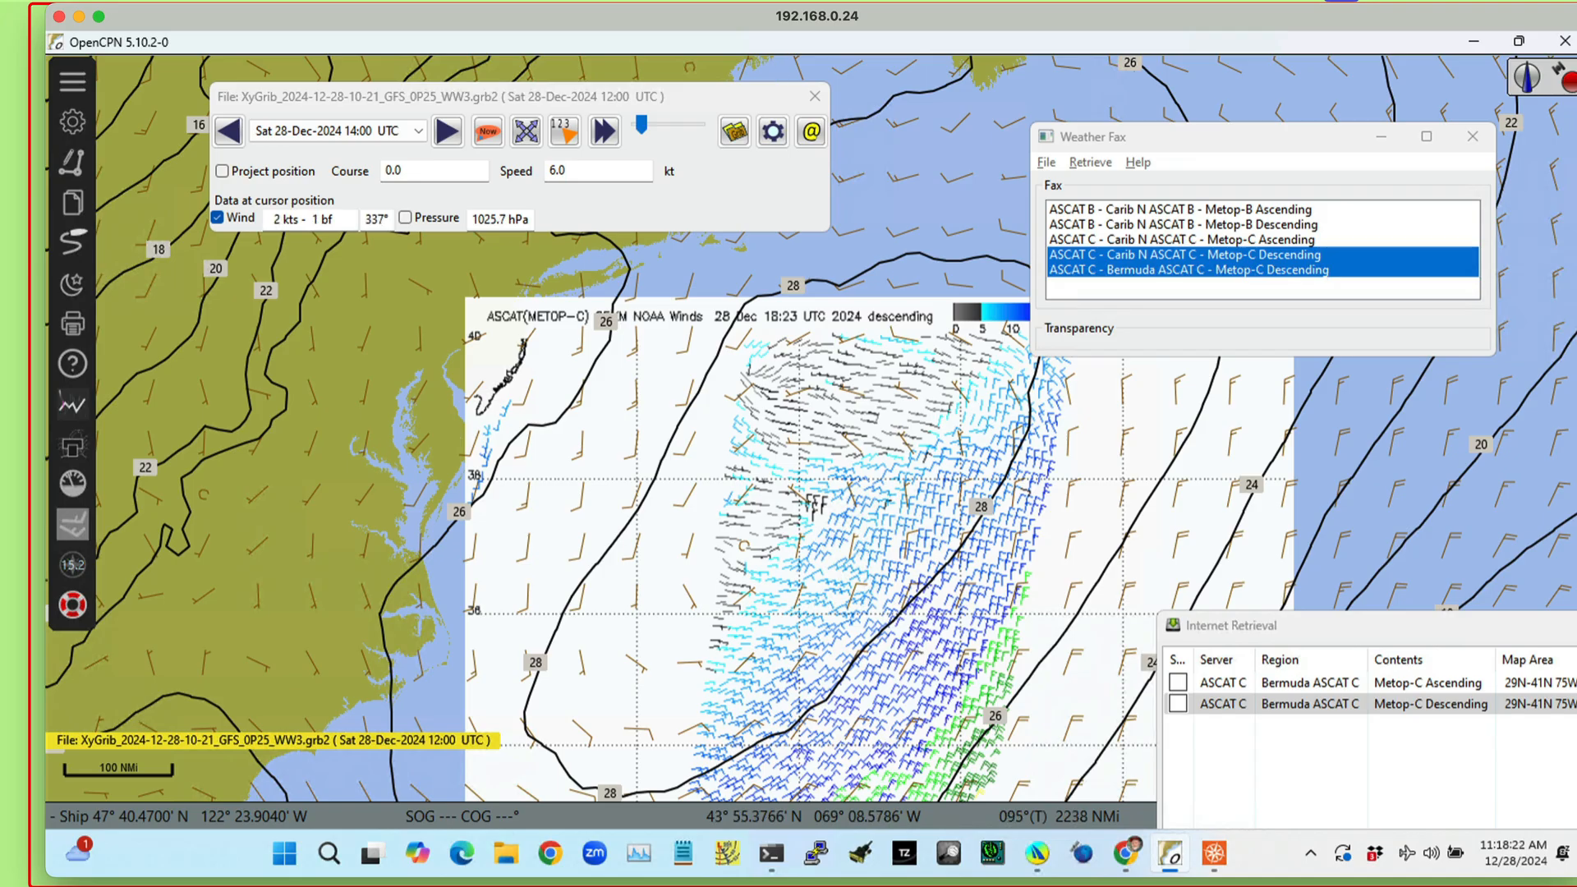
pyautogui.click(1546, 4)
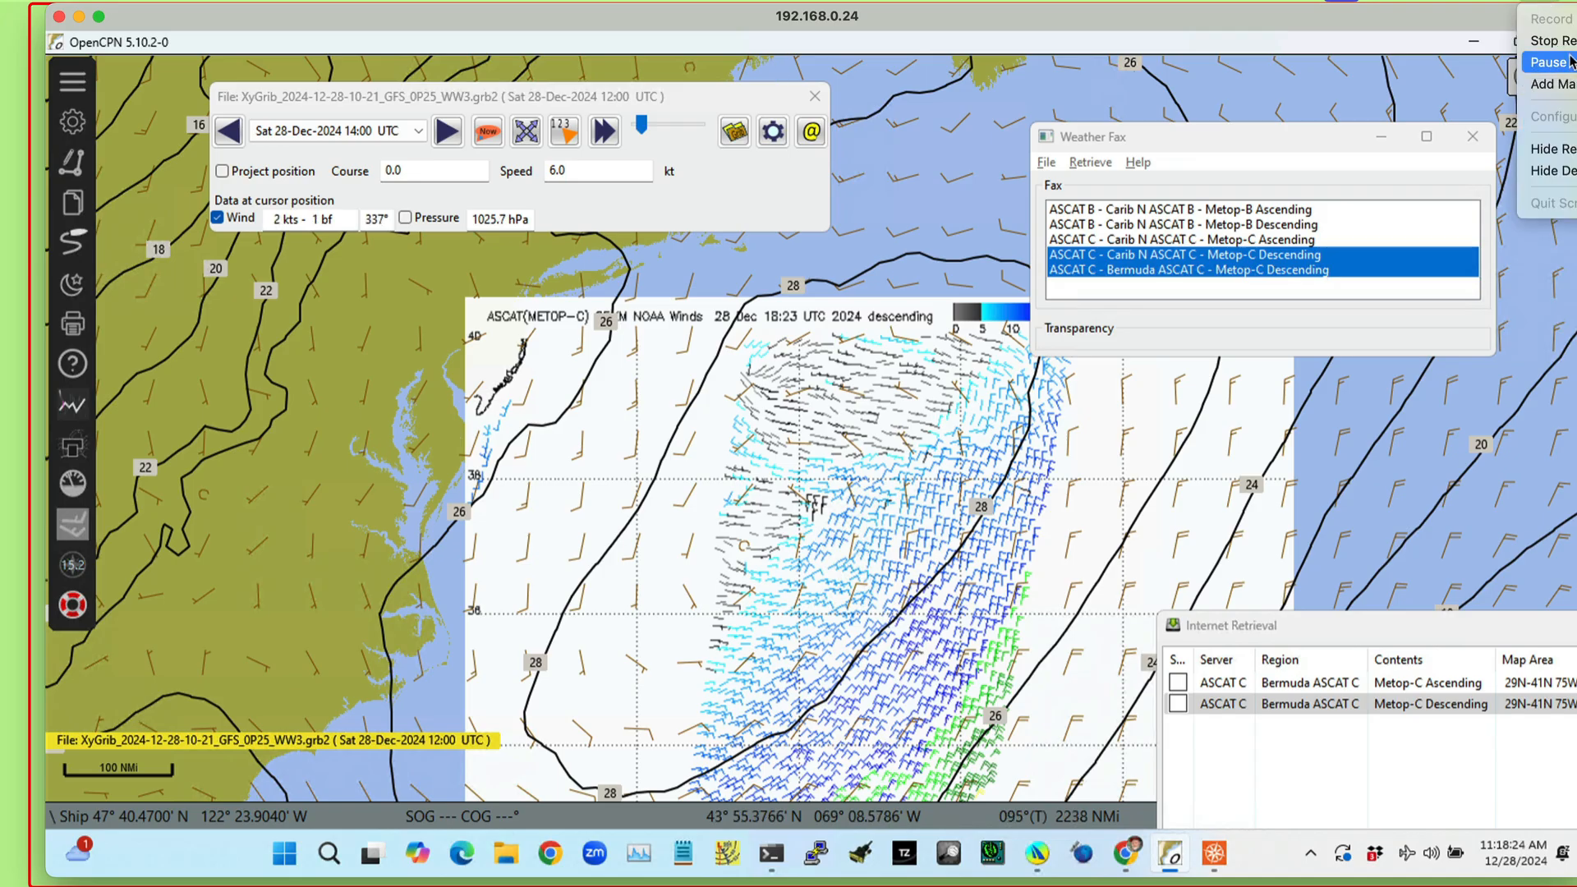